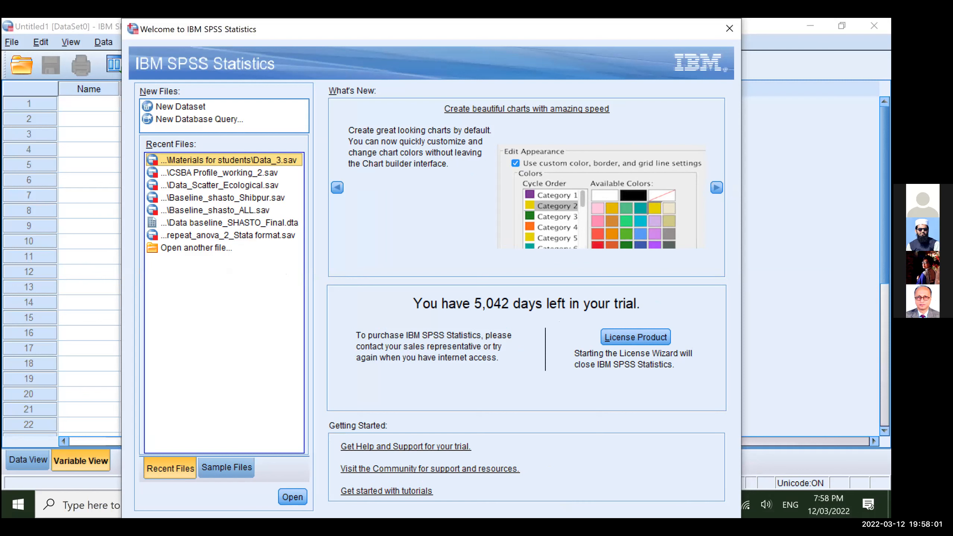
- Close the welcome window to reach the empty dataset
{"action": "left_click", "coordinate": [699, 25]}
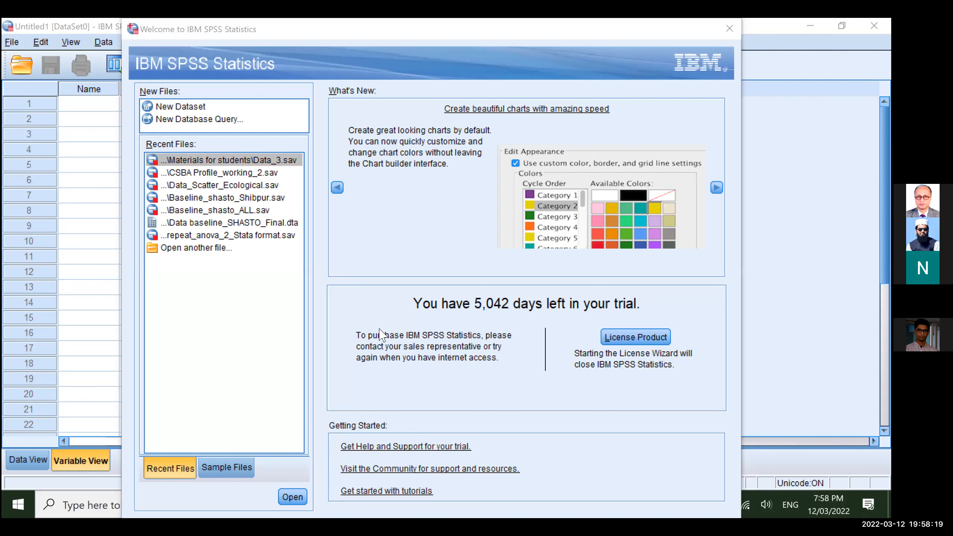
{"action": "left_click", "coordinate": [392, 34]}
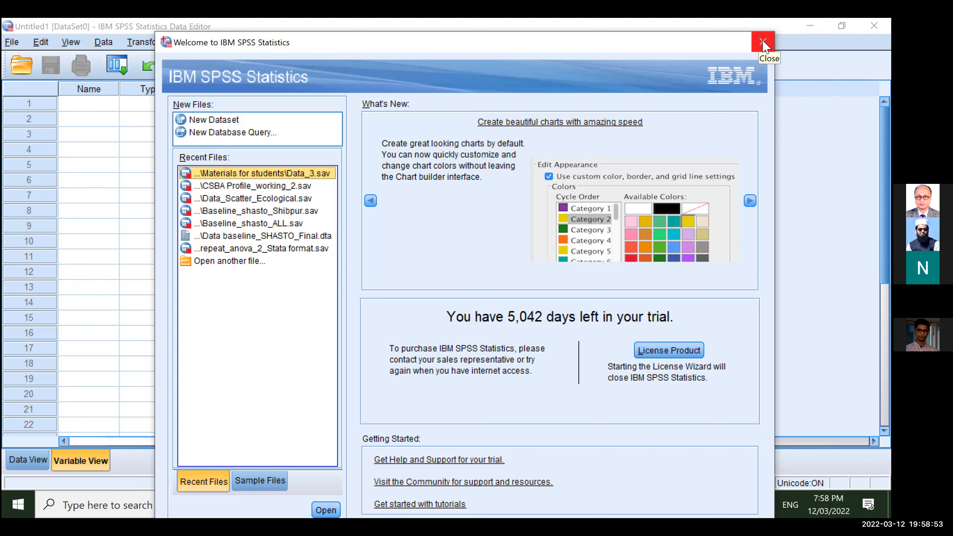
{"action": "left_click", "coordinate": [763, 42]}
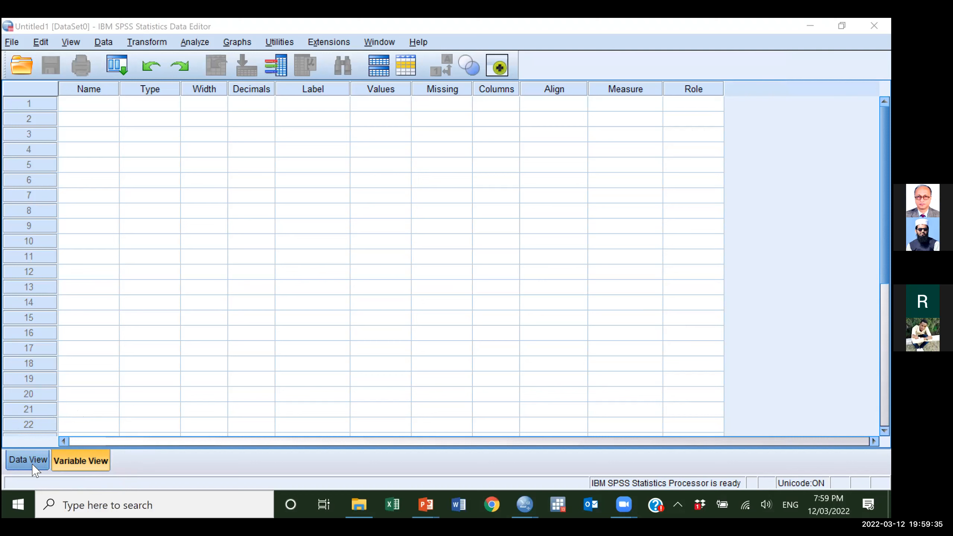
- Compare the Data View and Variable View of the empty dataset, finishing in Variable View
{"action": "left_click", "coordinate": [82, 464]}
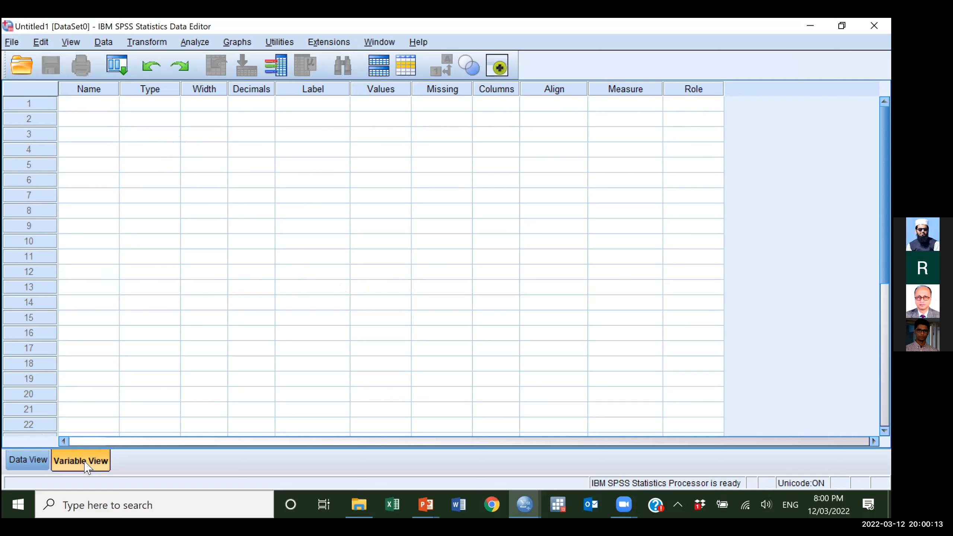
{"action": "left_click", "coordinate": [26, 460]}
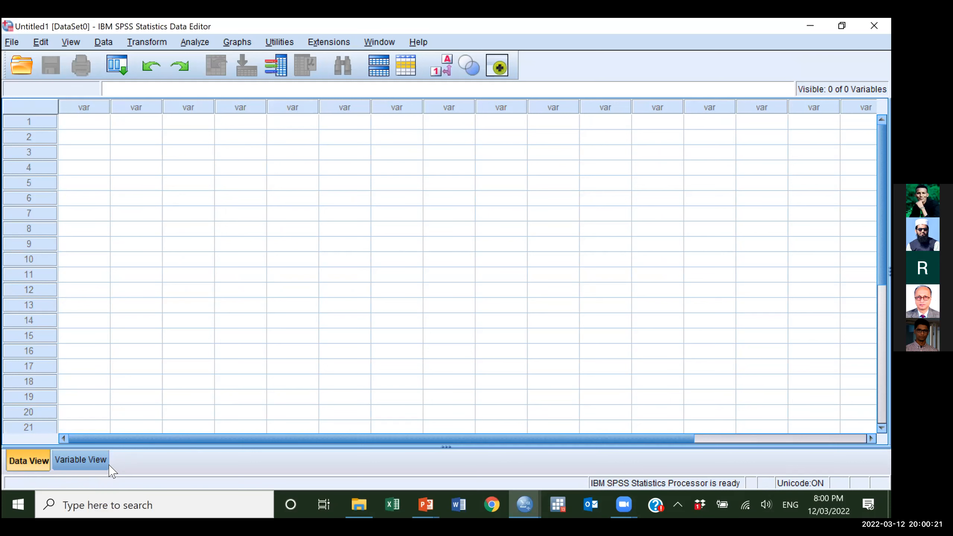
{"action": "left_click", "coordinate": [94, 464]}
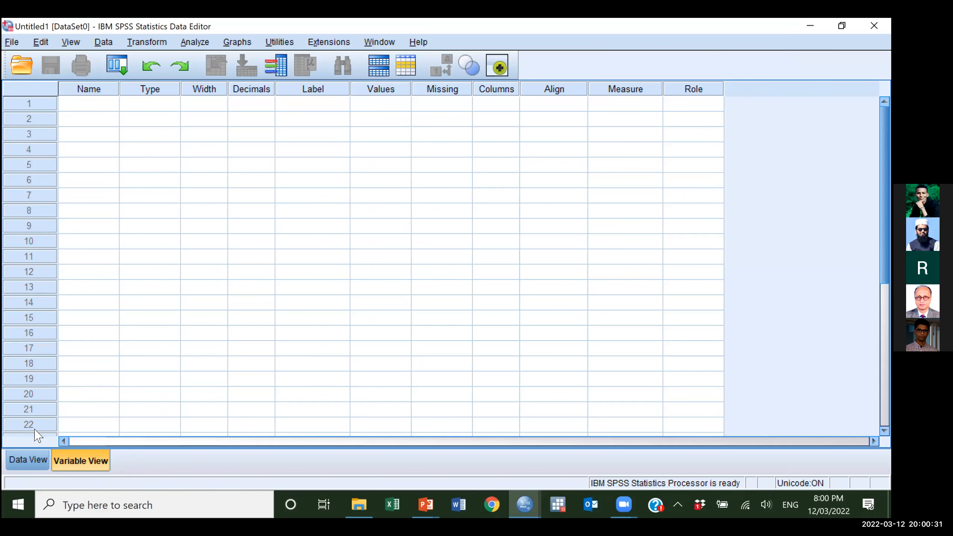
{"action": "left_click", "coordinate": [26, 459]}
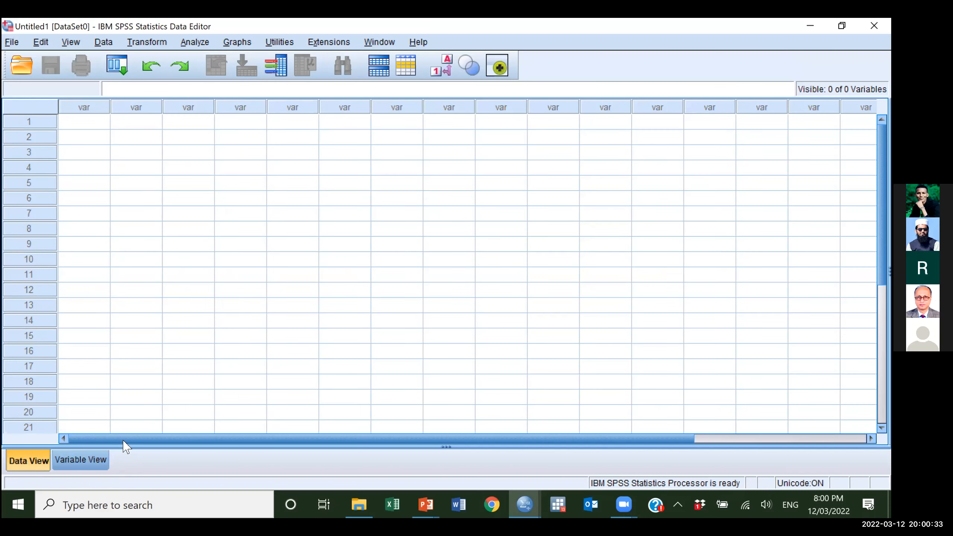
{"action": "left_click", "coordinate": [91, 468]}
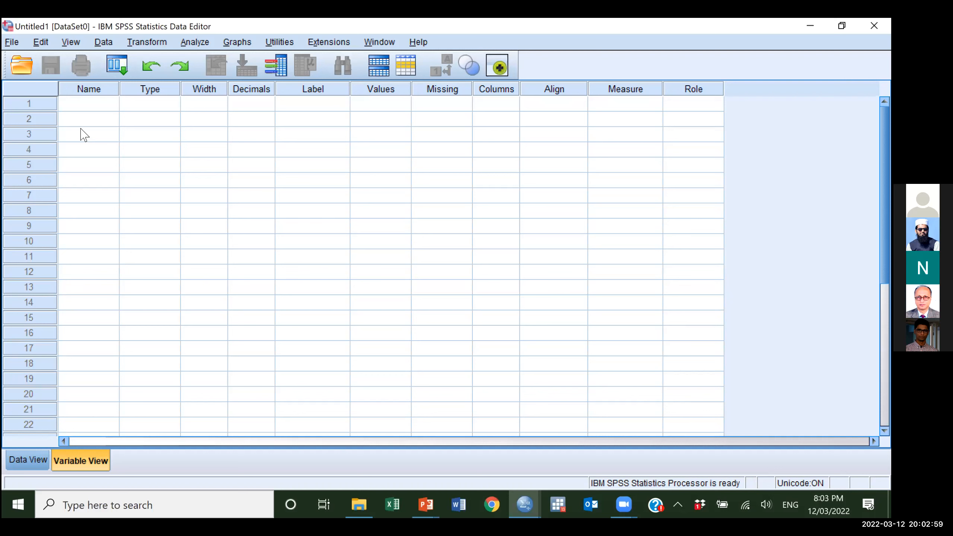
- Create a variable named age in the first row of Variable View
{"action": "left_click", "coordinate": [90, 107]}
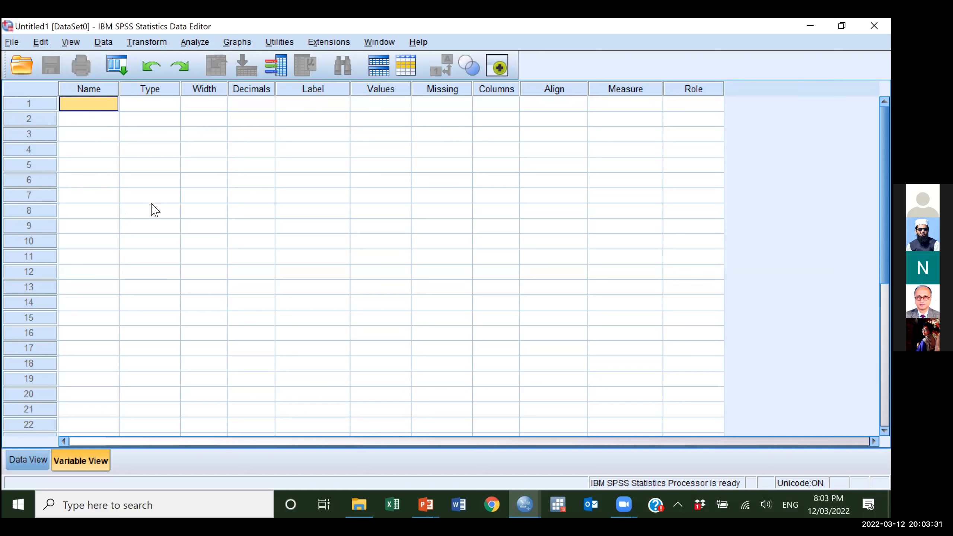
{"action": "type", "text": "age"}
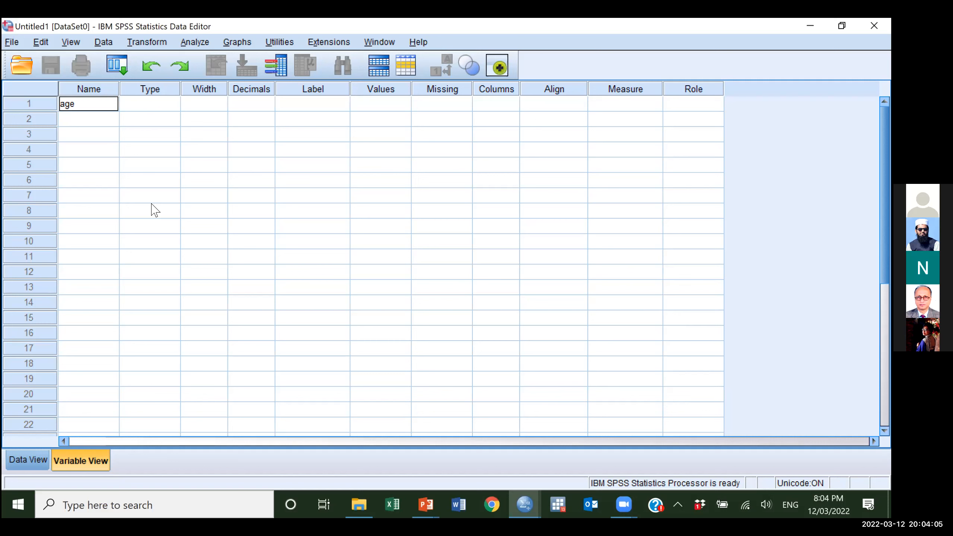
{"action": "key", "text": "Return"}
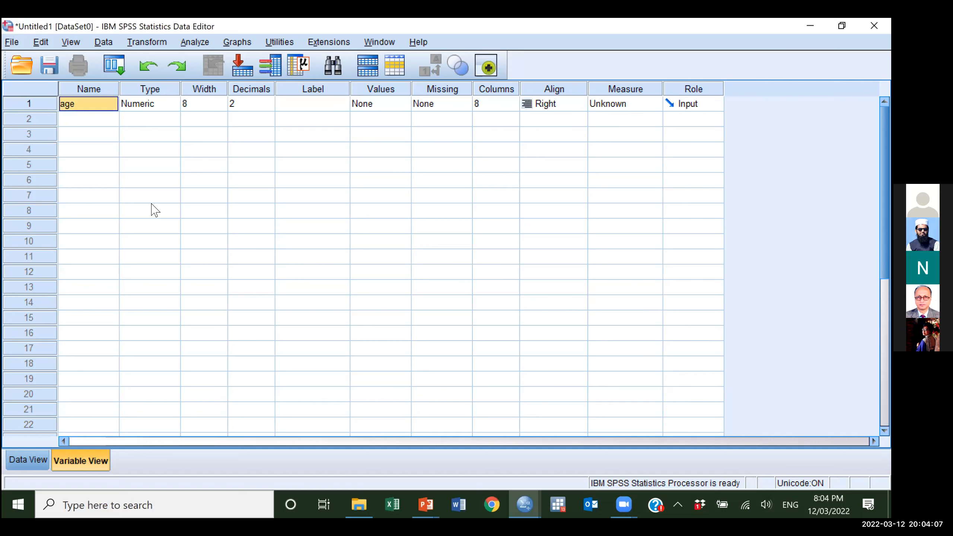
{"action": "key", "text": "Down"}
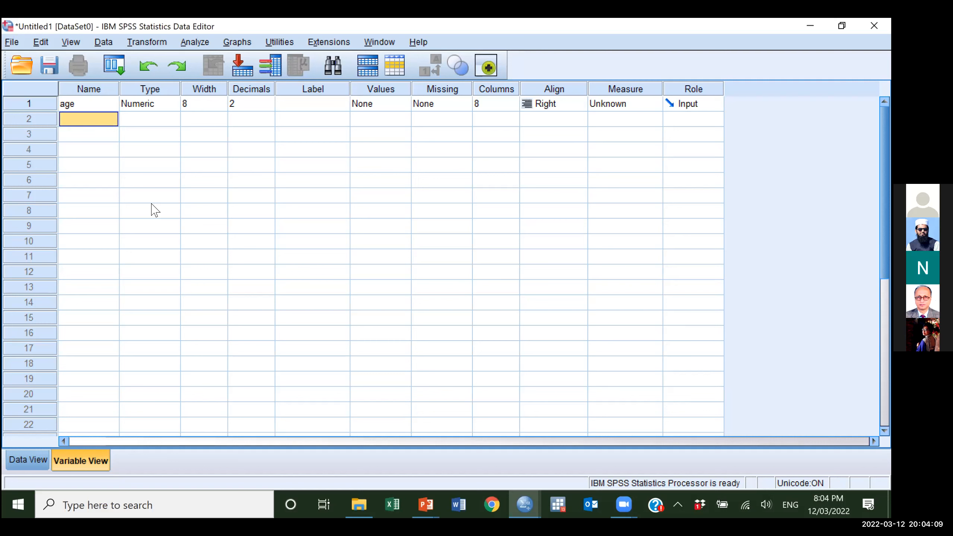
- Clear the whole age variable row from the variable list
{"action": "left_click", "coordinate": [90, 104]}
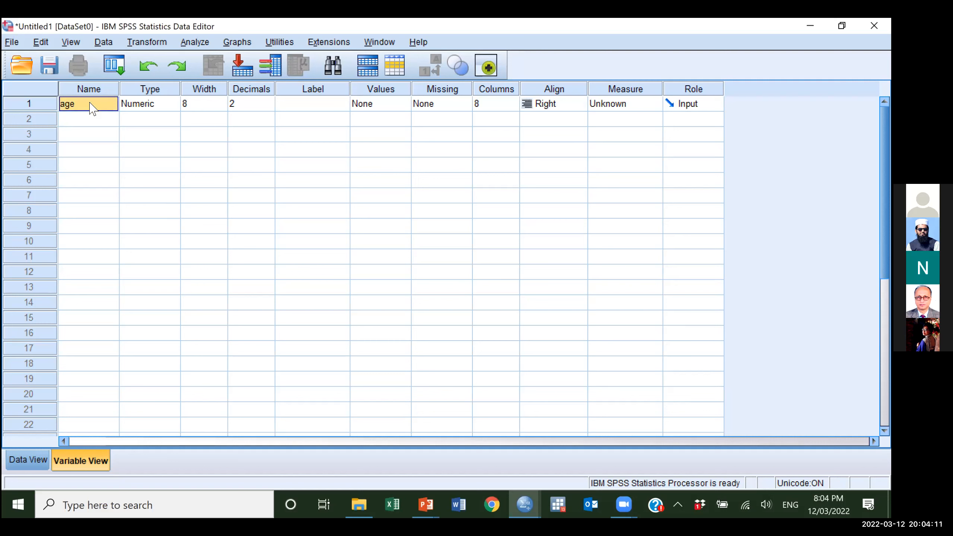
{"action": "left_click", "coordinate": [47, 104]}
{"action": "right_click", "coordinate": [49, 108]}
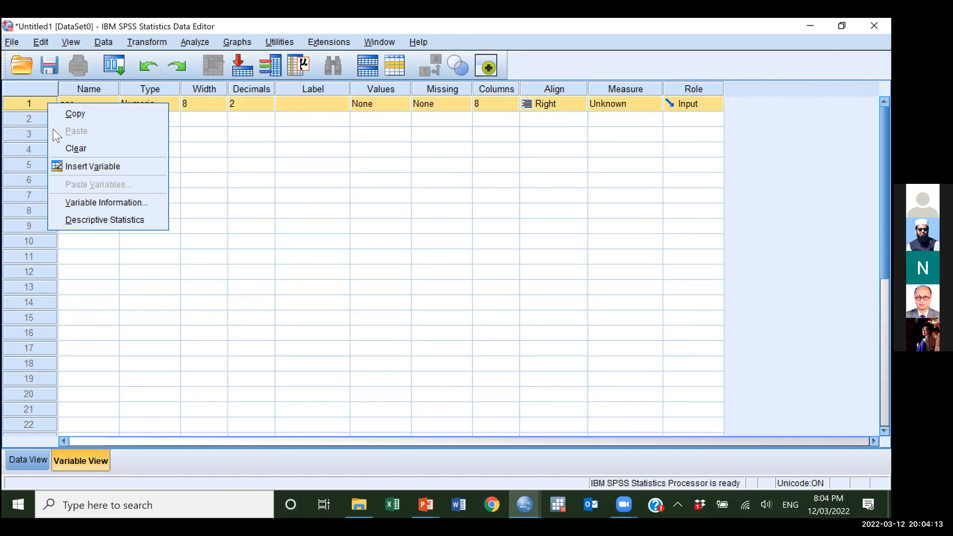
{"action": "left_click", "coordinate": [75, 150]}
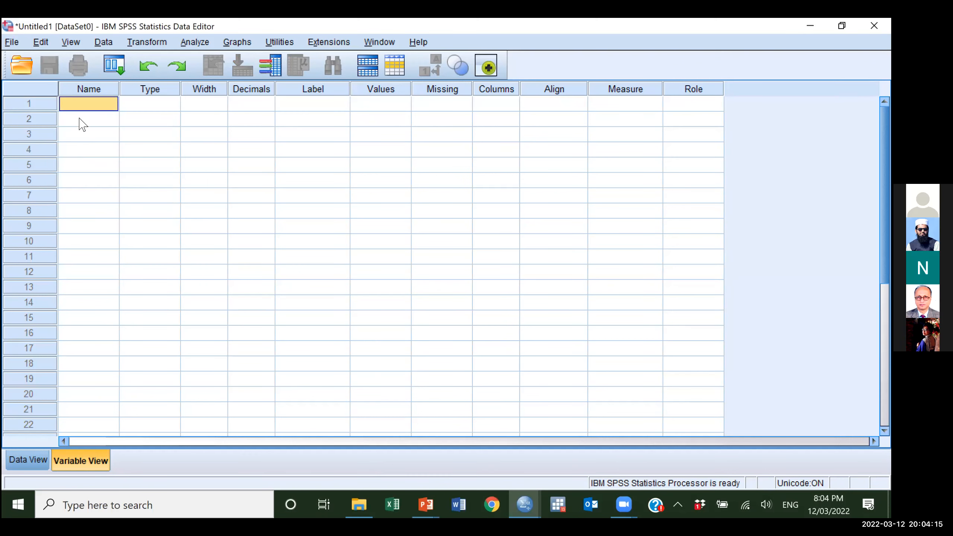
- Try to name the first variable 1age, starting with a digit
{"action": "type", "text": "1"}
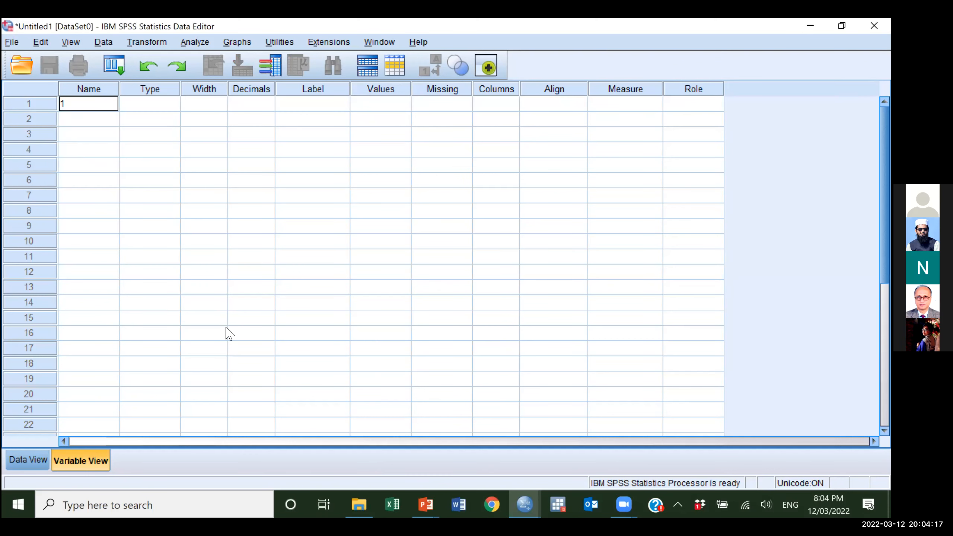
{"action": "type", "text": "age"}
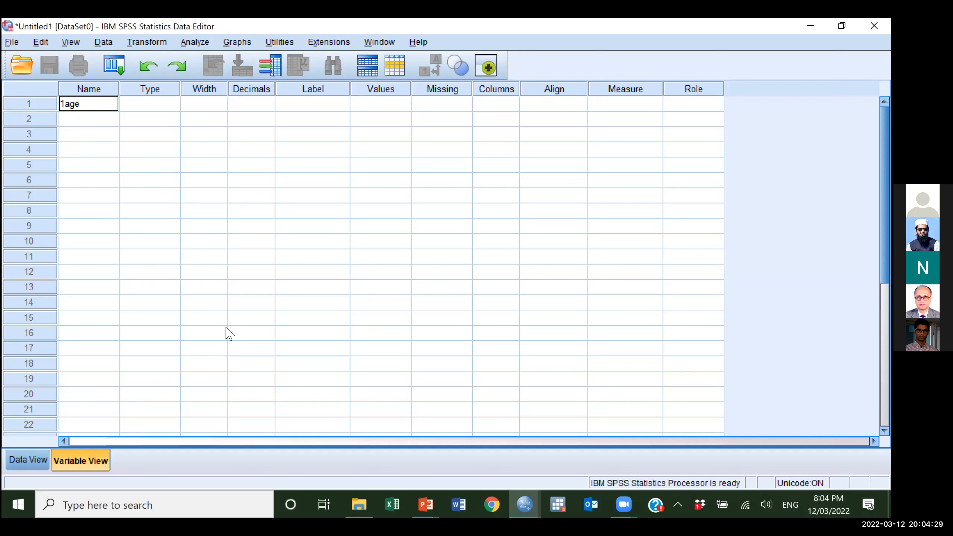
{"action": "key", "text": "Return"}
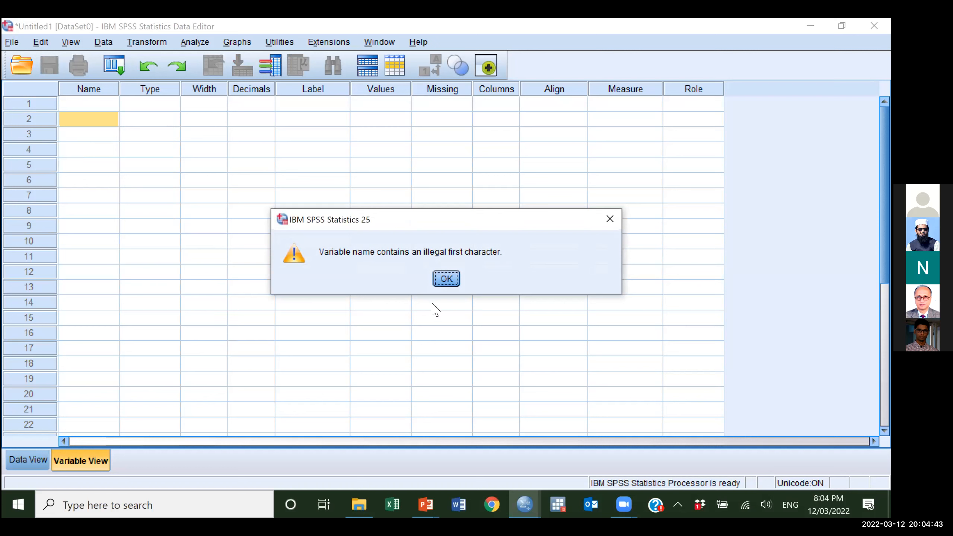
{"action": "left_click", "coordinate": [446, 279]}
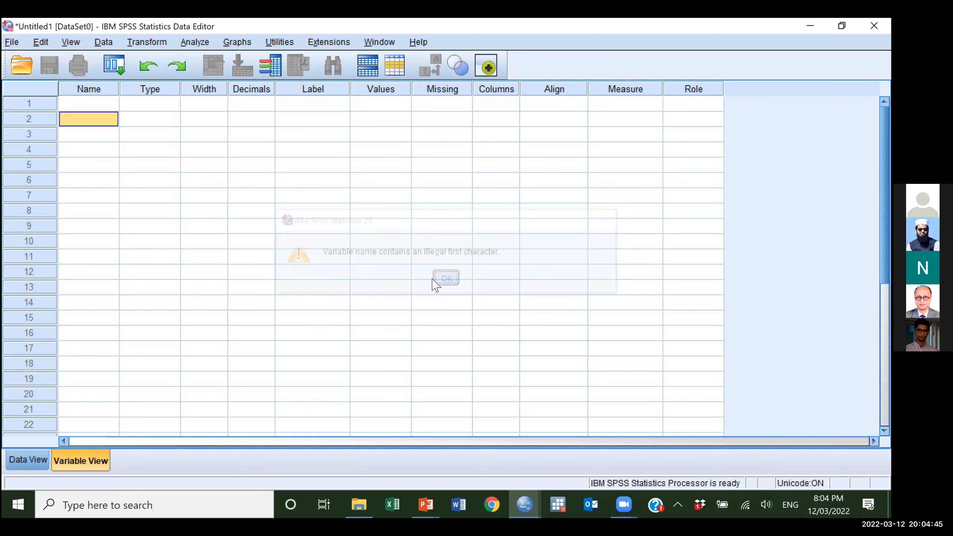
- Define the first variable with the valid name age
{"action": "left_click", "coordinate": [99, 103]}
{"action": "type", "text": "age"}
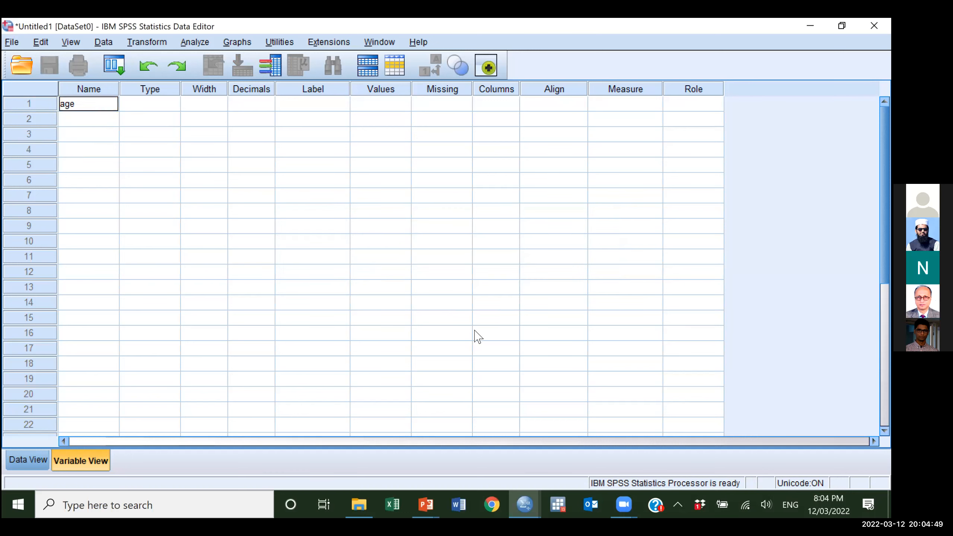
{"action": "key", "text": "Return"}
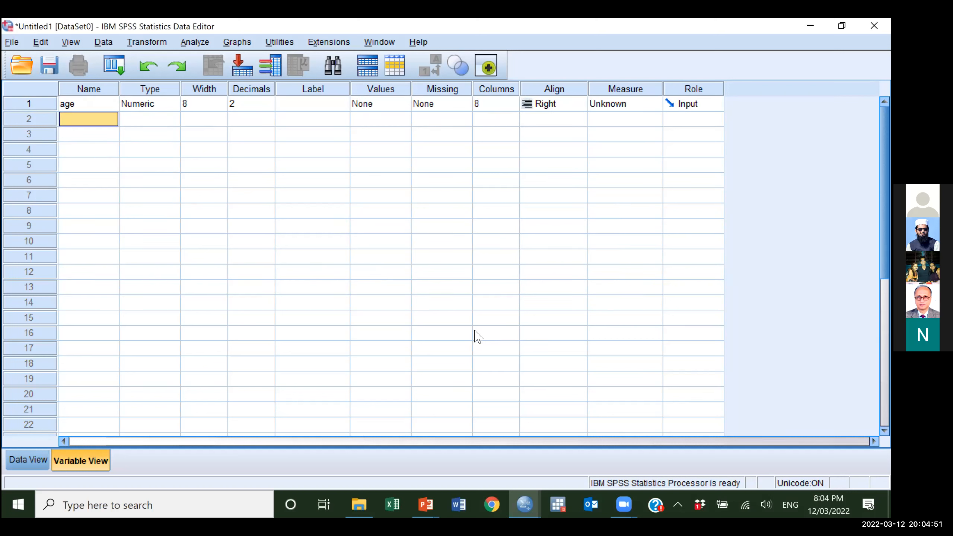
{"action": "key", "text": "Up"}
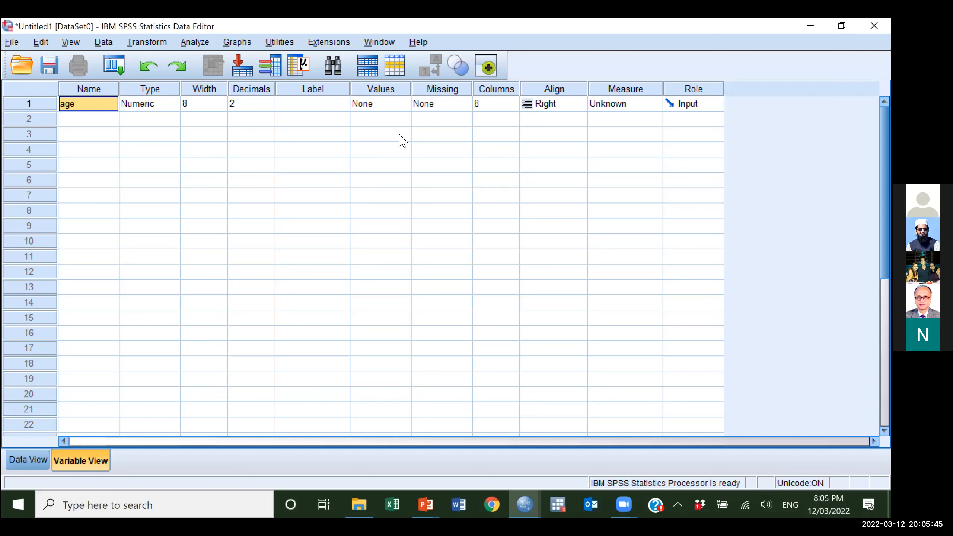
- Examine the type and width settings of the age variable
{"action": "left_click", "coordinate": [151, 108]}
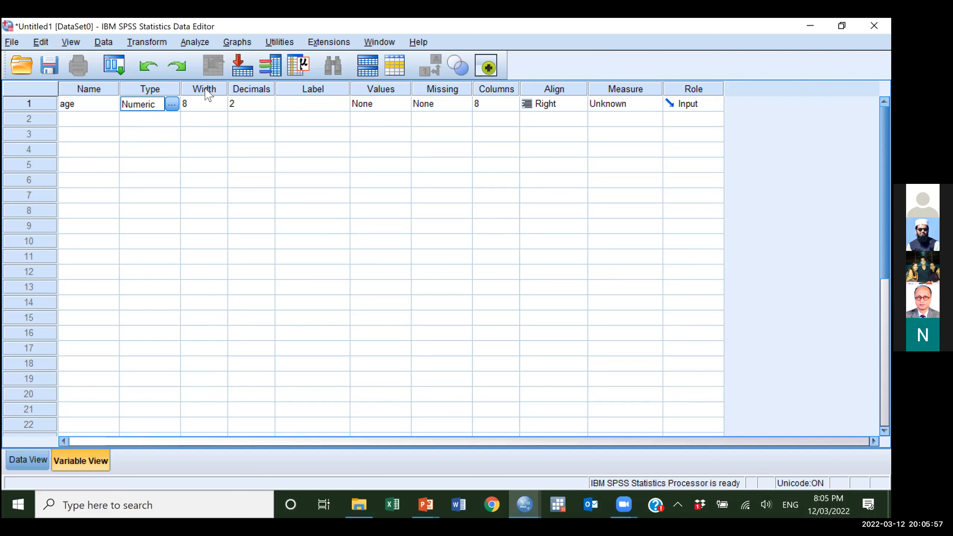
{"action": "left_click", "coordinate": [196, 103]}
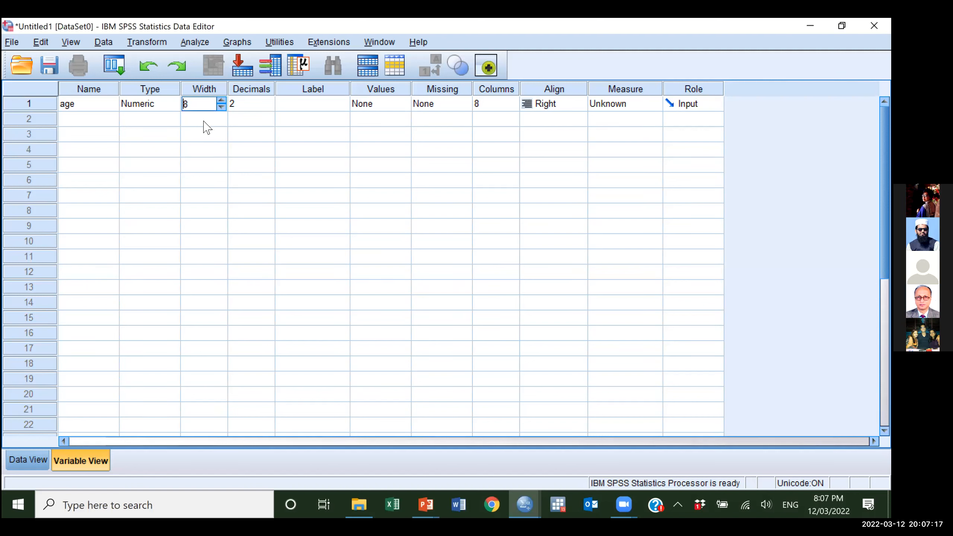
{"action": "left_click", "coordinate": [159, 105]}
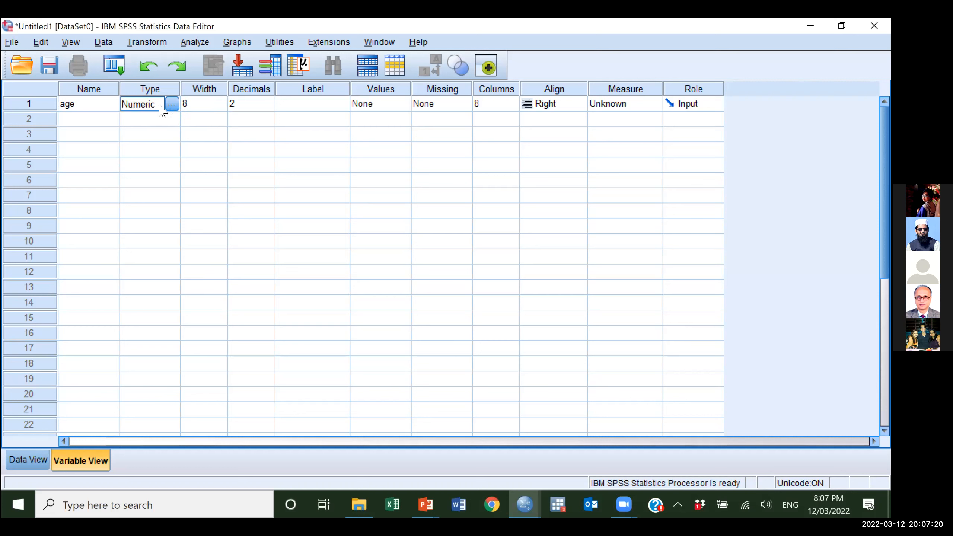
{"action": "left_click", "coordinate": [193, 103]}
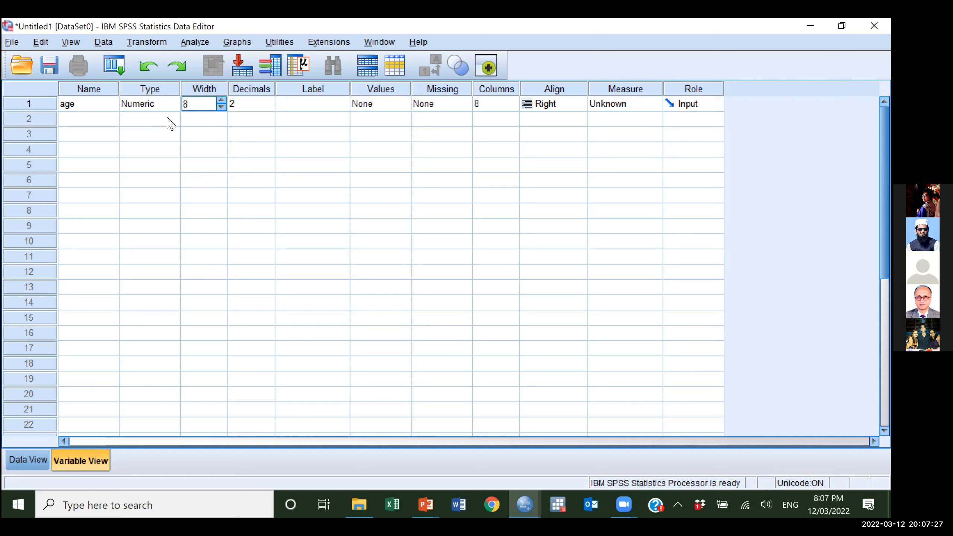
{"action": "left_click", "coordinate": [96, 105]}
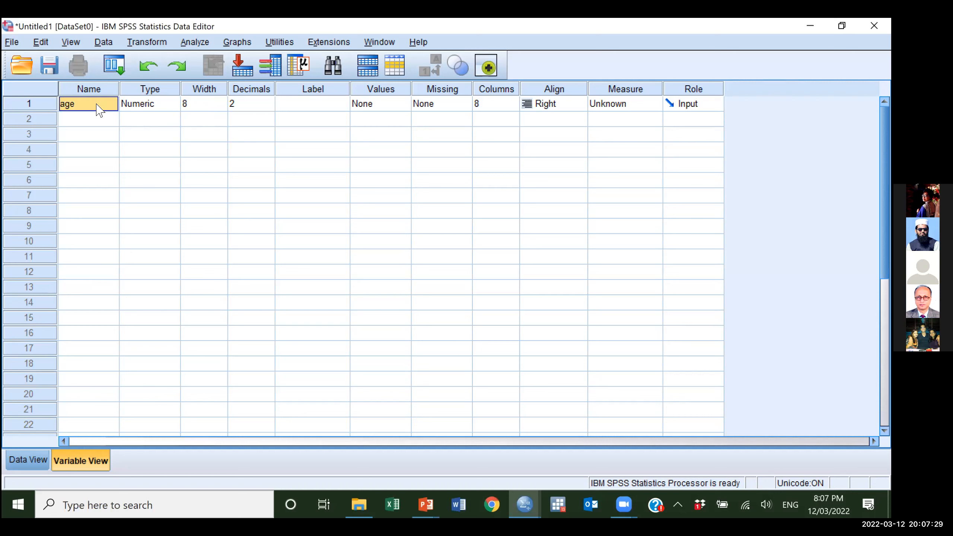
- Try out other width values for the age variable, such as 123 and 6
{"action": "left_click", "coordinate": [190, 104]}
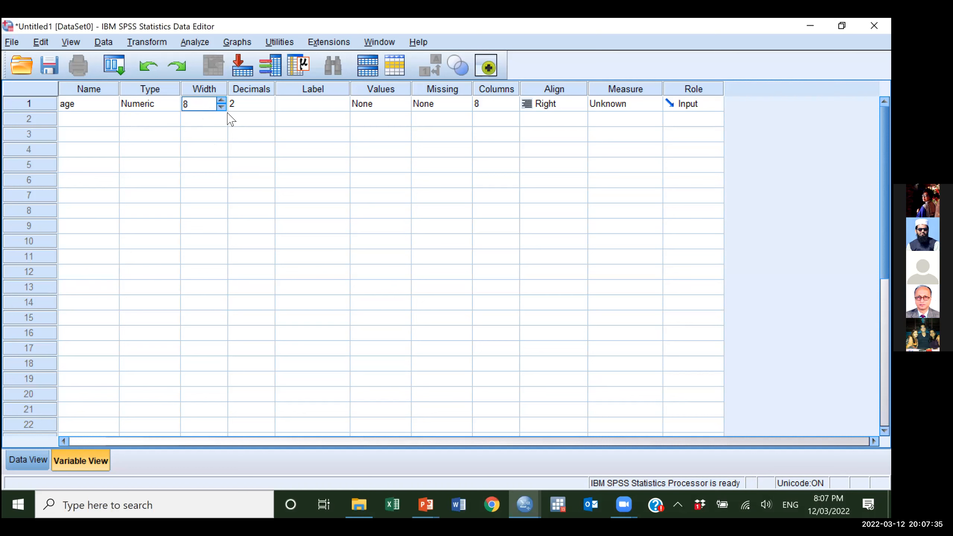
{"action": "key", "text": "Delete"}
{"action": "type", "text": "123"}
{"action": "key", "text": "BackSpace"}
{"action": "key", "text": "BackSpace"}
{"action": "key", "text": "BackSpace"}
{"action": "type", "text": "6"}
{"action": "left_click", "coordinate": [221, 101]}
{"action": "left_click", "coordinate": [198, 120]}
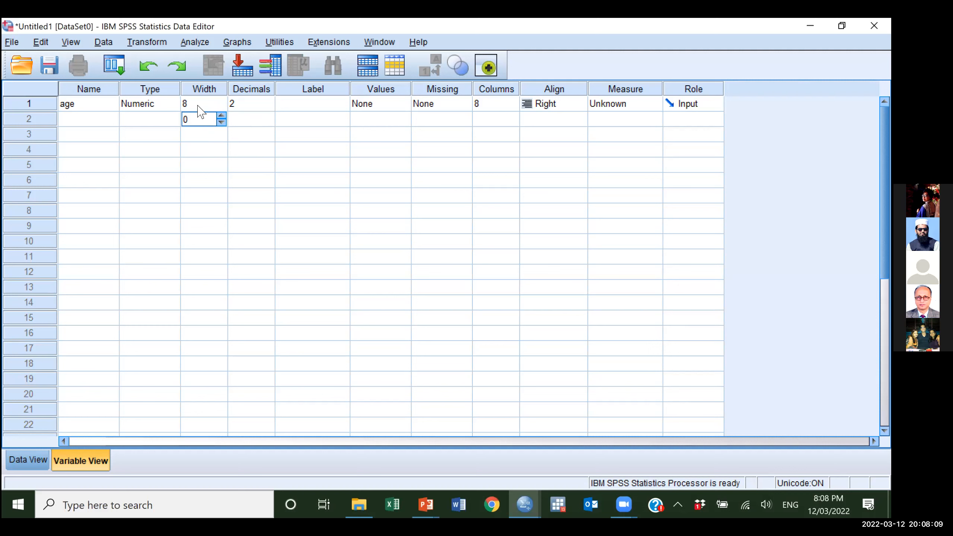
{"action": "left_click", "coordinate": [201, 103]}
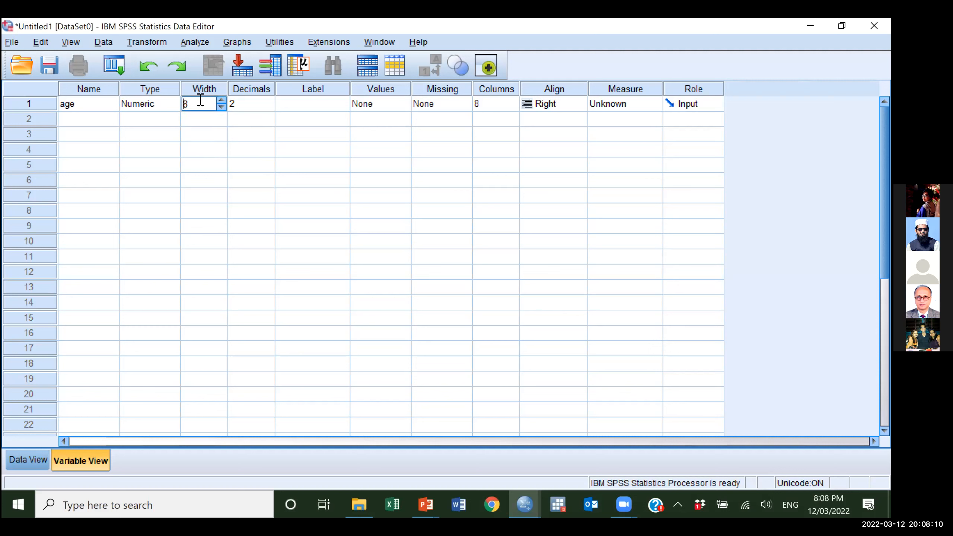
- Try to lower the number of decimals for the age variable
{"action": "left_click", "coordinate": [244, 105]}
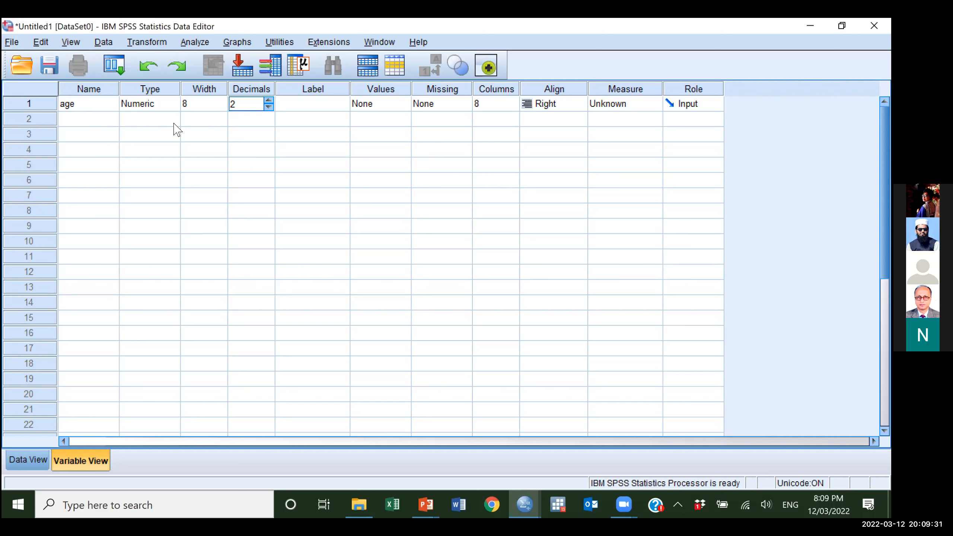
{"action": "left_click", "coordinate": [270, 107]}
{"action": "left_click", "coordinate": [270, 107]}
{"action": "left_click", "coordinate": [245, 119]}
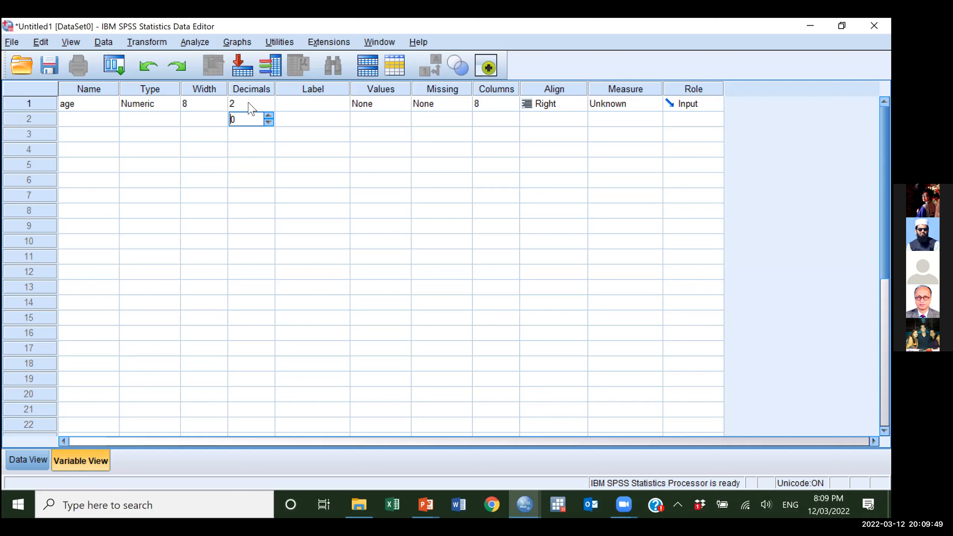
- Rename the age variable to v1
{"action": "left_click", "coordinate": [297, 109]}
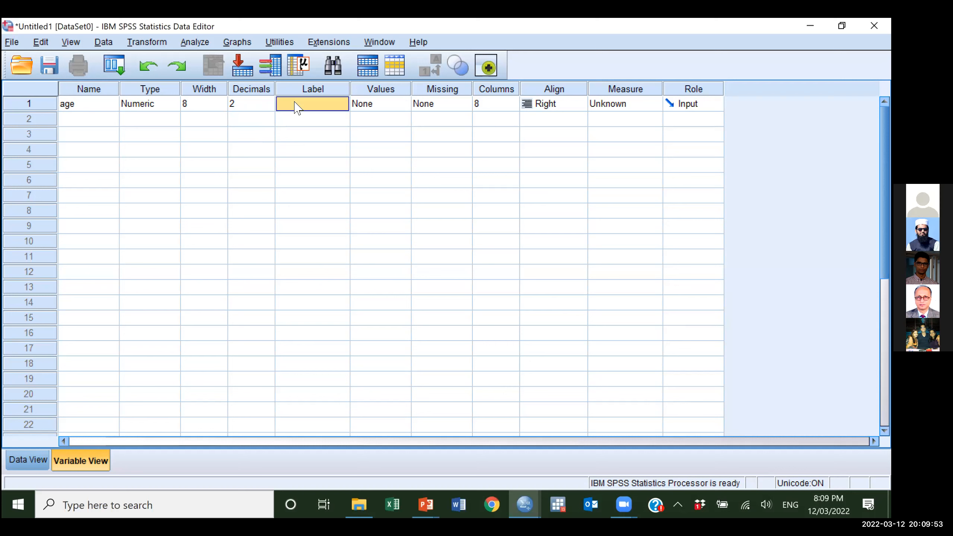
{"action": "left_click", "coordinate": [82, 102]}
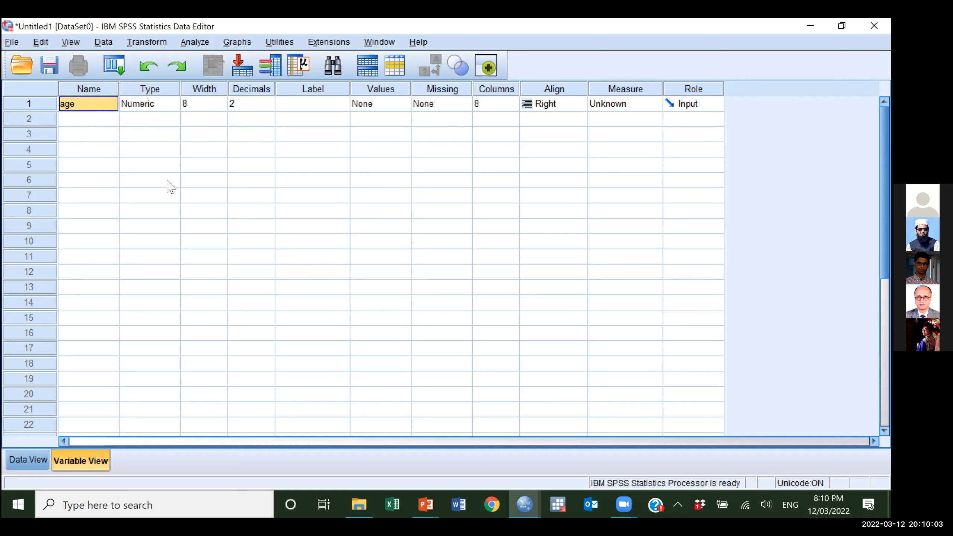
{"action": "type", "text": "v1"}
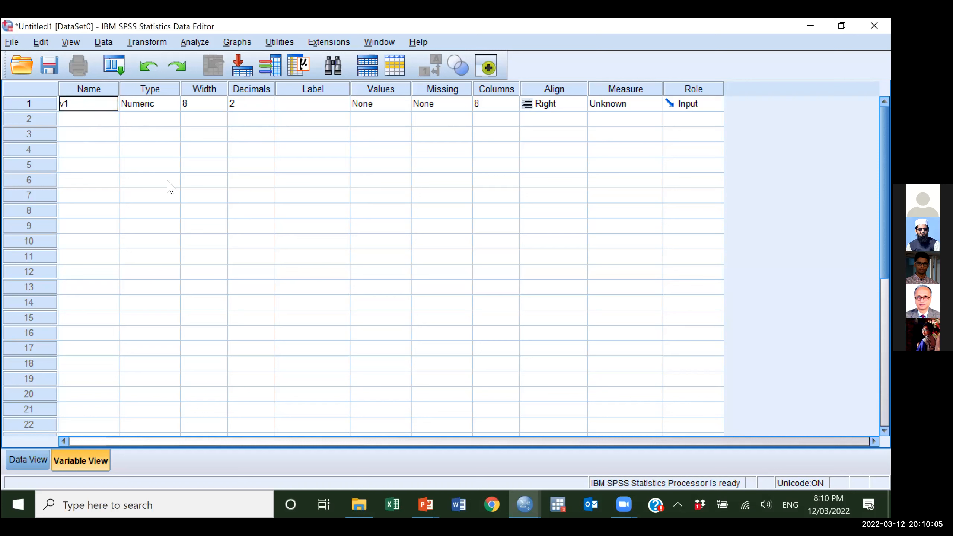
{"action": "key", "text": "Return"}
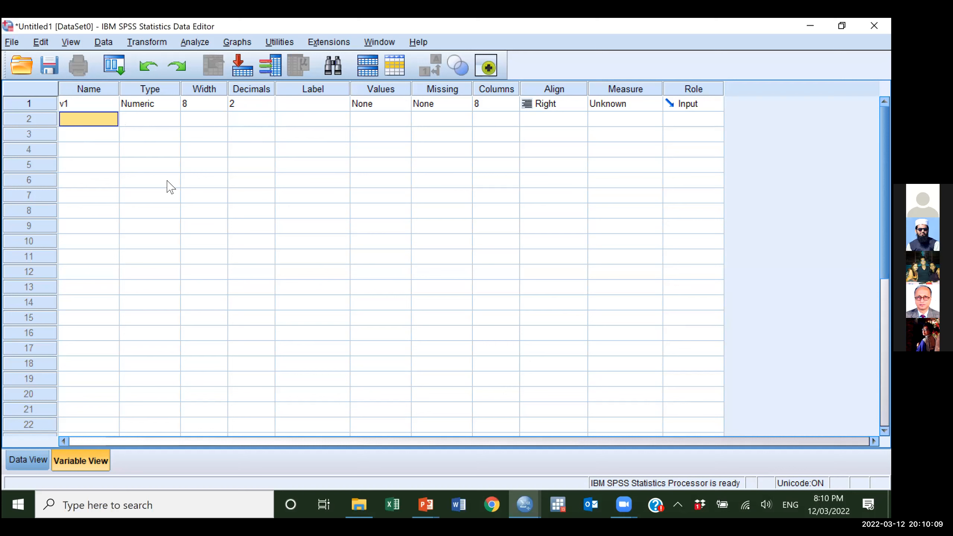
- Give the variable v1 the label "age of the respondent"
{"action": "key", "text": "Up"}
{"action": "key", "text": "Right"}
{"action": "key", "text": "Right"}
{"action": "key", "text": "Right"}
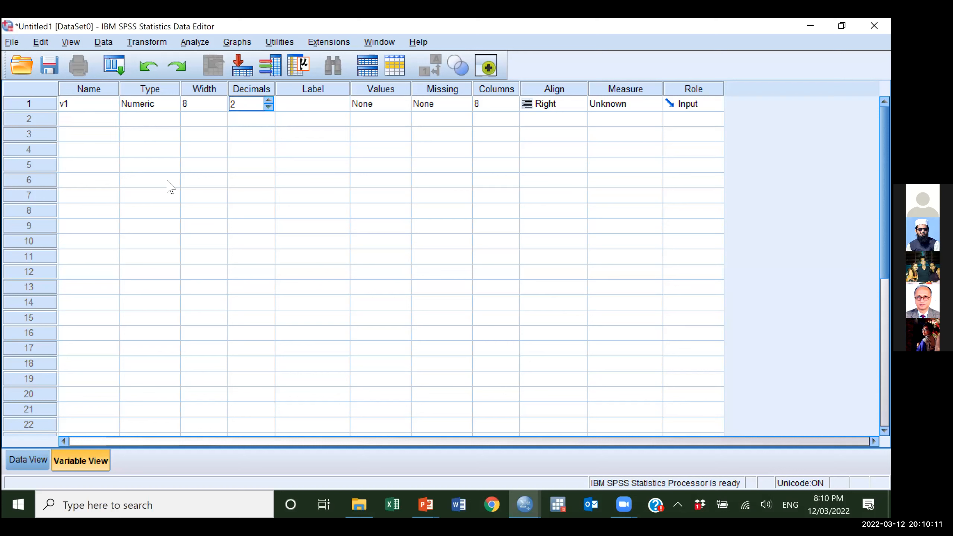
{"action": "key", "text": "Right"}
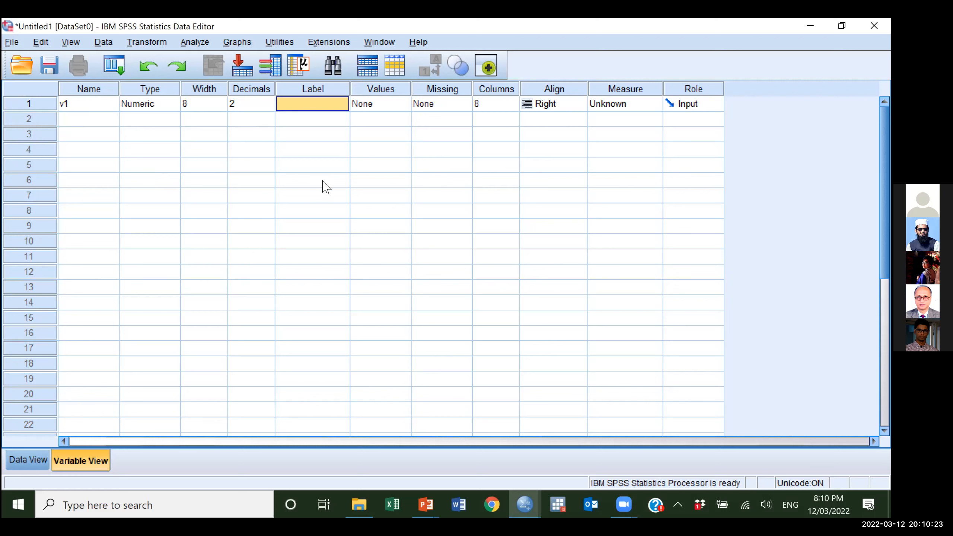
{"action": "type", "text": "ag"}
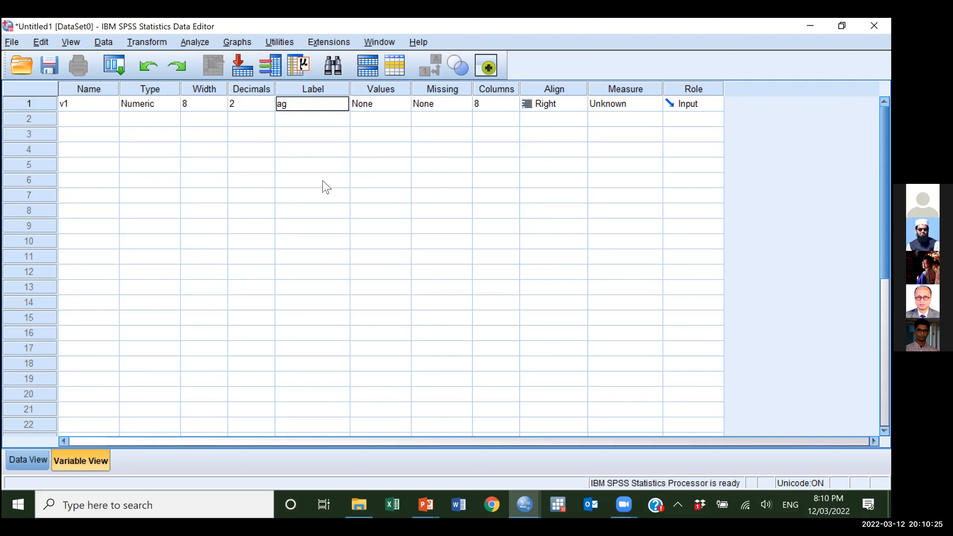
{"action": "type", "text": "e of the respondent"}
{"action": "key", "text": "Return"}
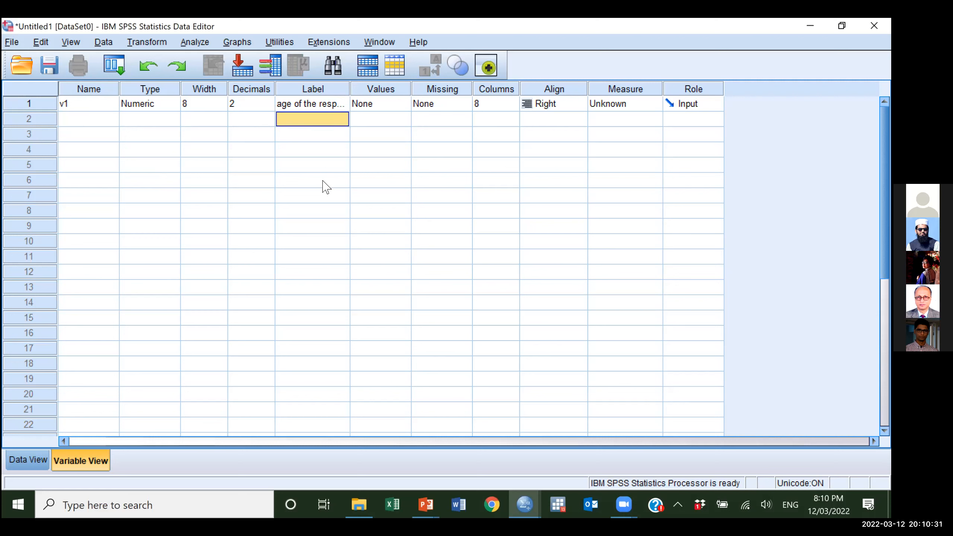
- Replace the label of variable v1 with "age in yrs"
{"action": "key", "text": "Up"}
{"action": "type", "text": "age"}
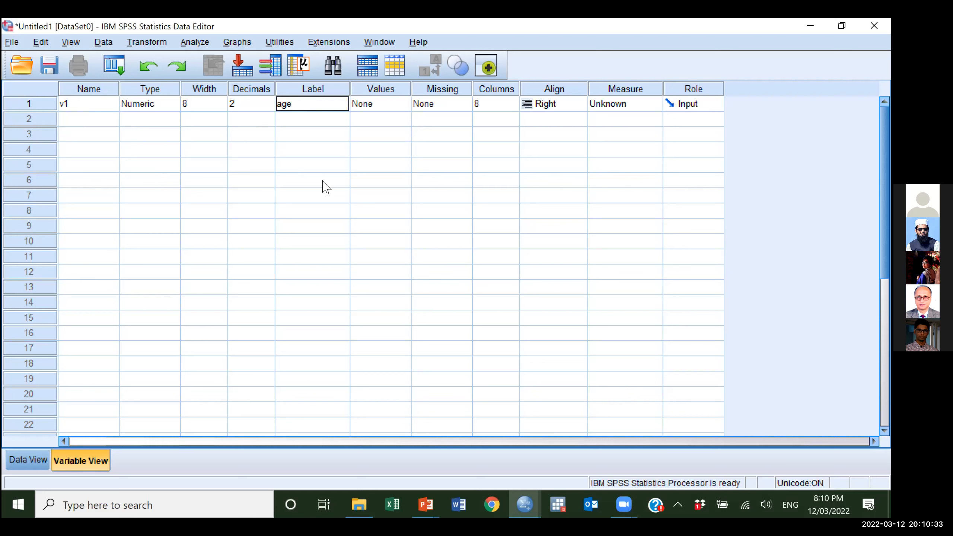
{"action": "type", "text": " in yrs"}
{"action": "key", "text": "Return"}
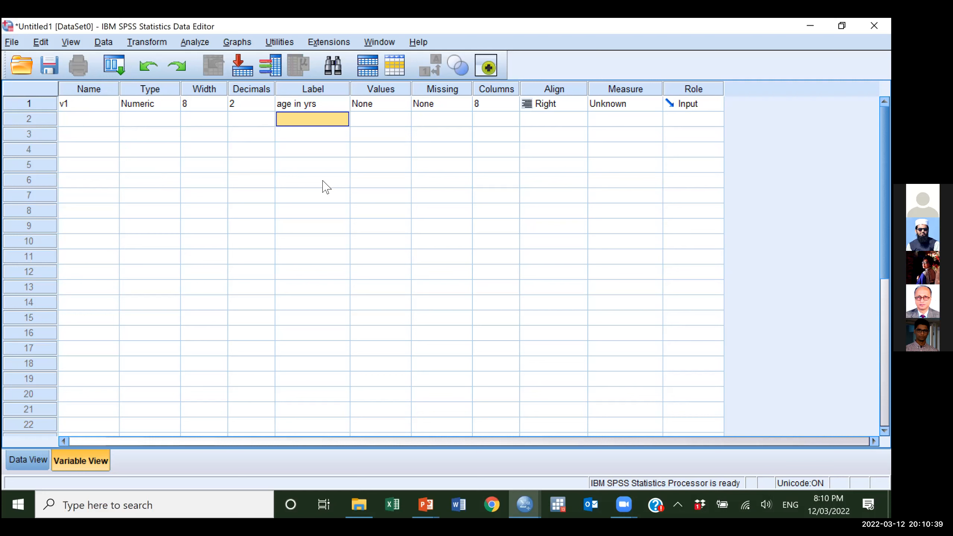
- Rename the variable v1 back to age
{"action": "left_click", "coordinate": [308, 106]}
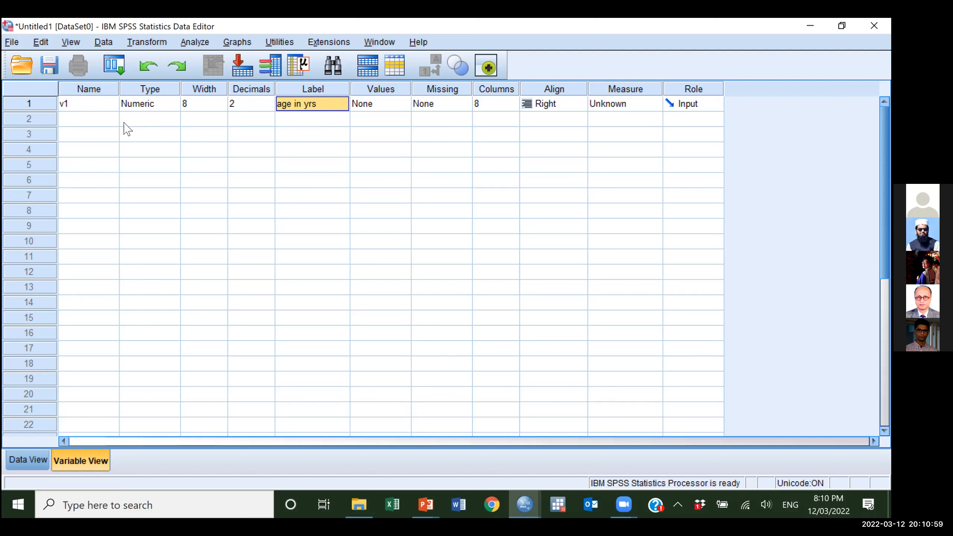
{"action": "left_click", "coordinate": [86, 106]}
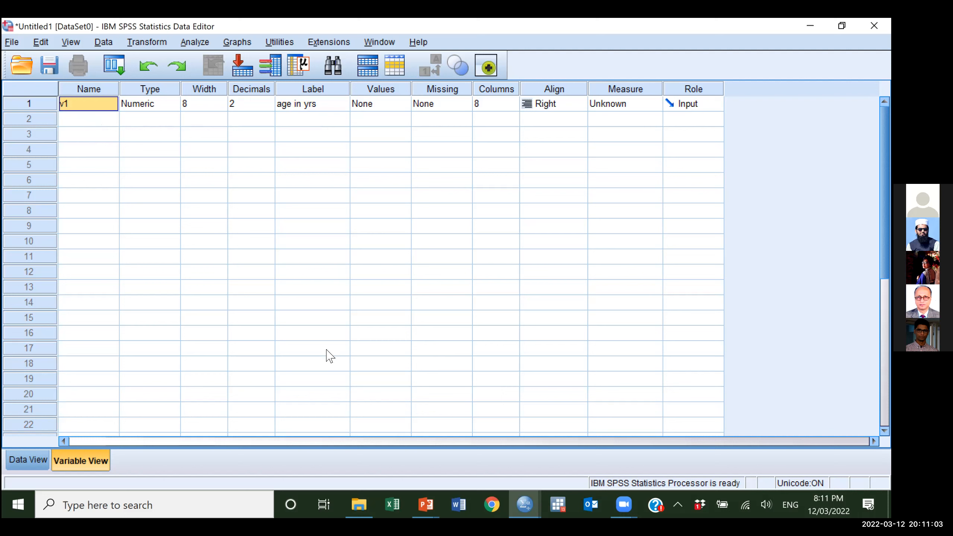
{"action": "type", "text": "agh"}
{"action": "key", "text": "BackSpace"}
{"action": "type", "text": "ge"}
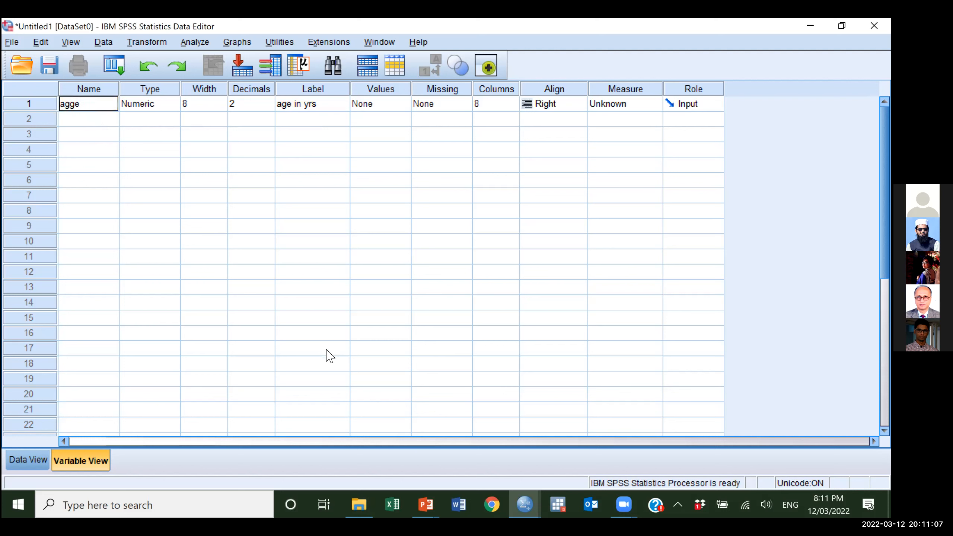
{"action": "key", "text": "BackSpace"}
{"action": "key", "text": "BackSpace"}
{"action": "key", "text": "Return"}
{"action": "key", "text": "Up"}
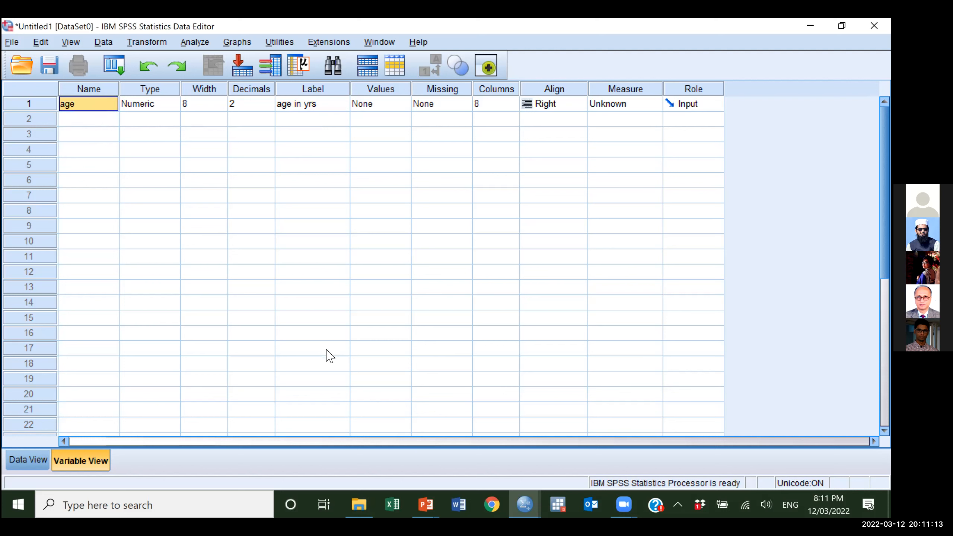
- Define 9 as a discrete missing value for the age variable
{"action": "key", "text": "Tab"}
{"action": "key", "text": "Tab"}
{"action": "key", "text": "Tab"}
{"action": "key", "text": "Tab"}
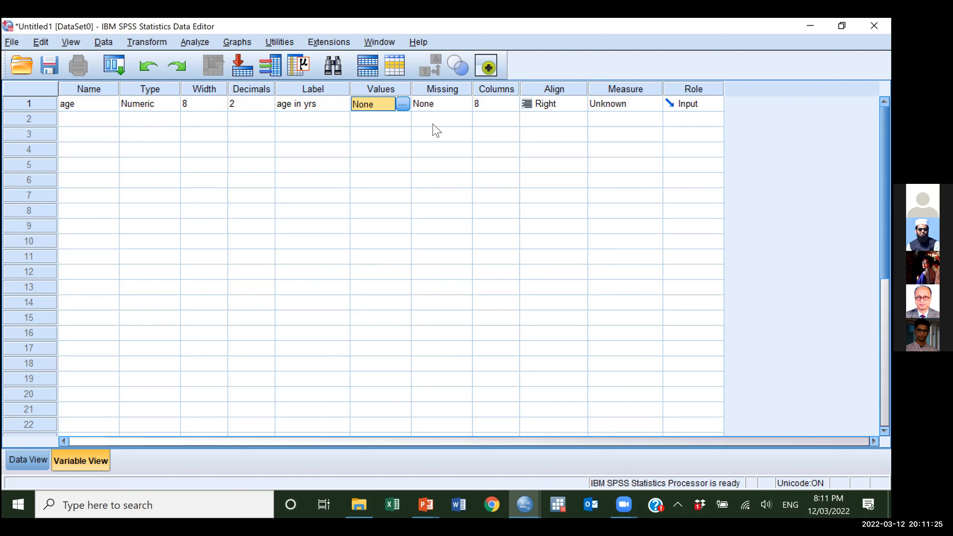
{"action": "left_click", "coordinate": [435, 105]}
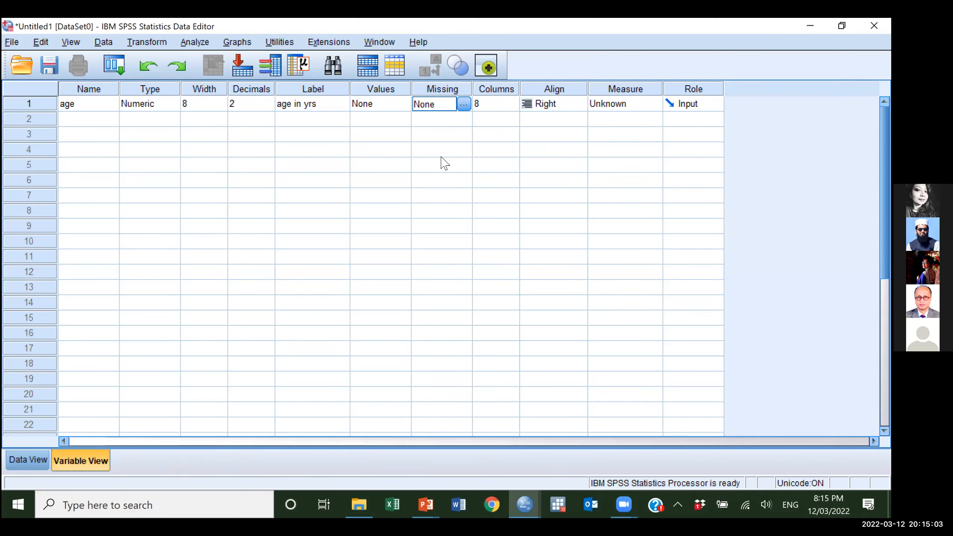
{"action": "left_click", "coordinate": [464, 105]}
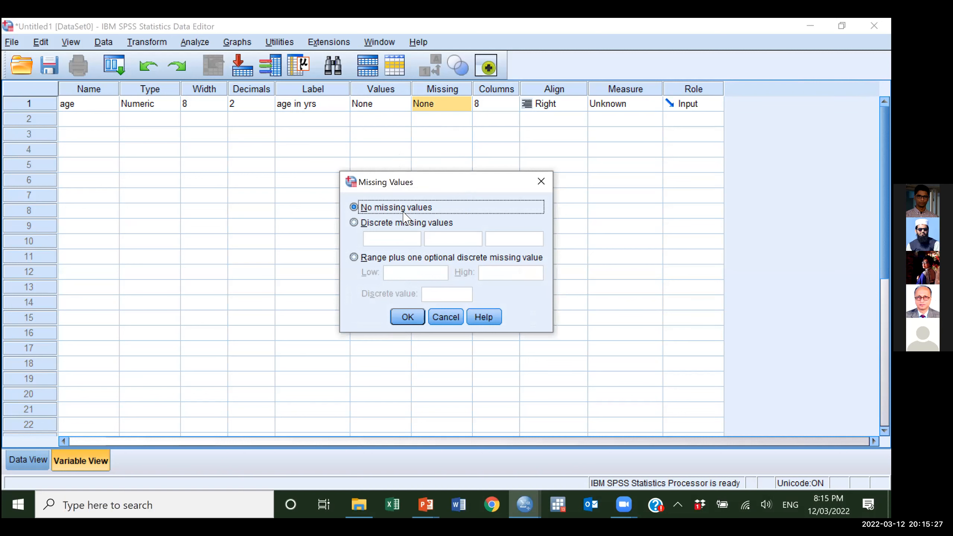
{"action": "left_click_drag", "start_coordinate": [428, 182], "coordinate": [364, 140]}
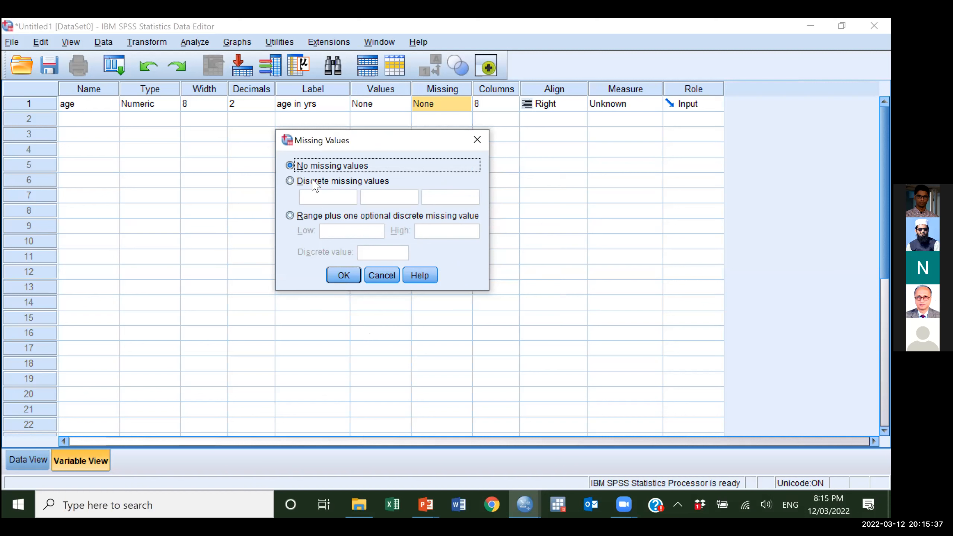
{"action": "left_click", "coordinate": [297, 186]}
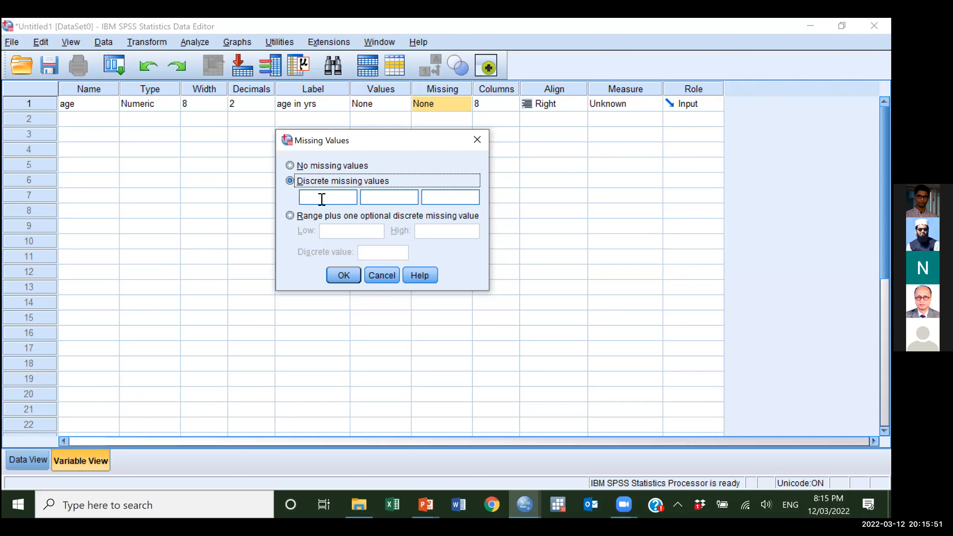
{"action": "key", "text": "Tab"}
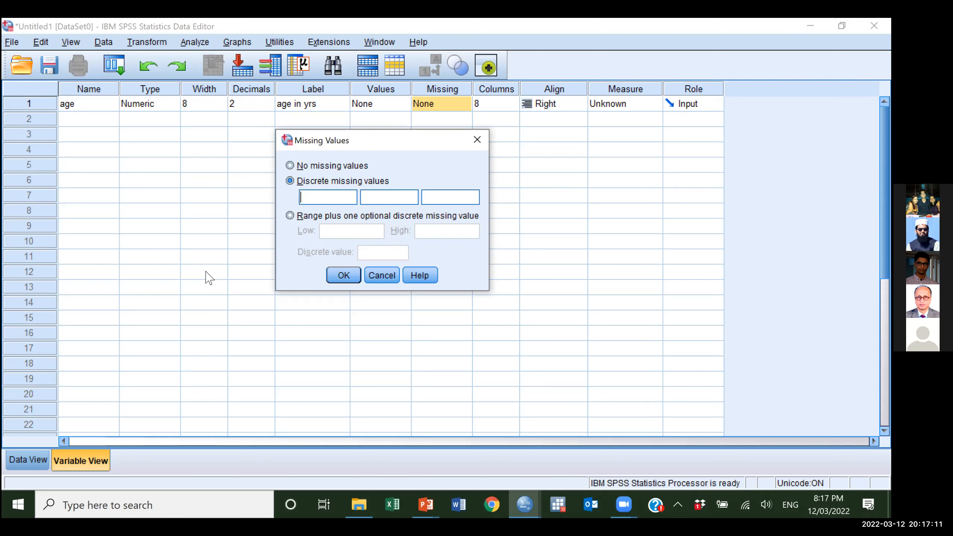
{"action": "type", "text": "9"}
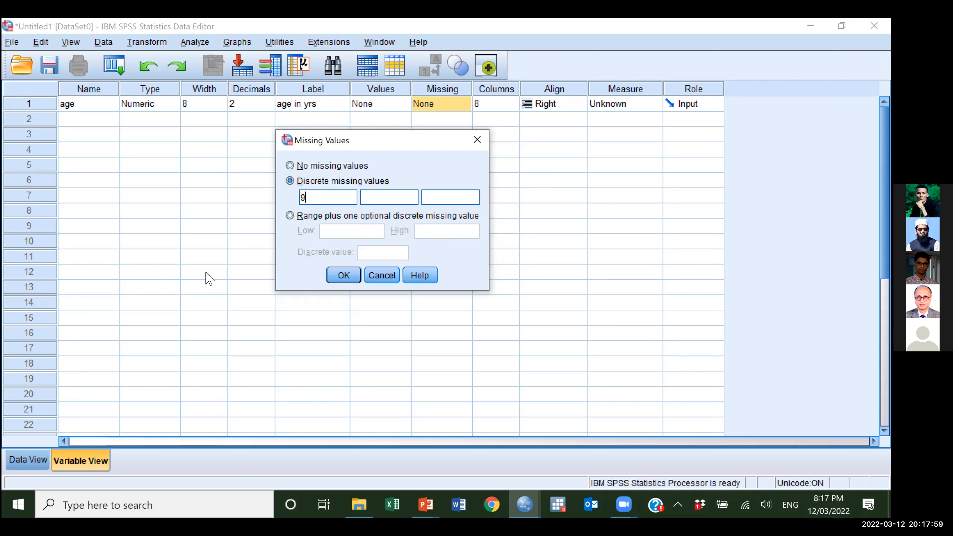
{"action": "left_click", "coordinate": [343, 277]}
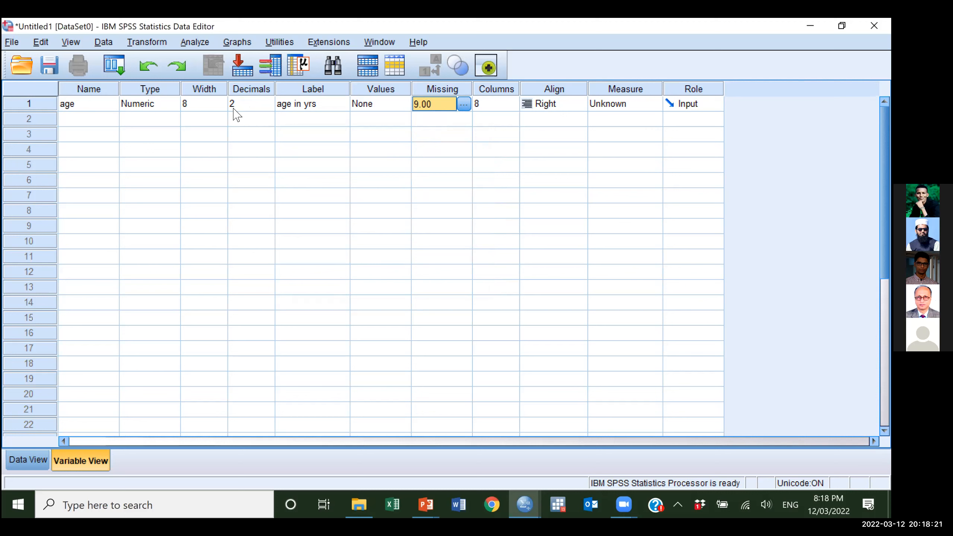
- Set the age variable's decimals to 0 and check its missing value entry
{"action": "left_click", "coordinate": [263, 106]}
{"action": "left_click", "coordinate": [268, 107]}
{"action": "left_click", "coordinate": [267, 106]}
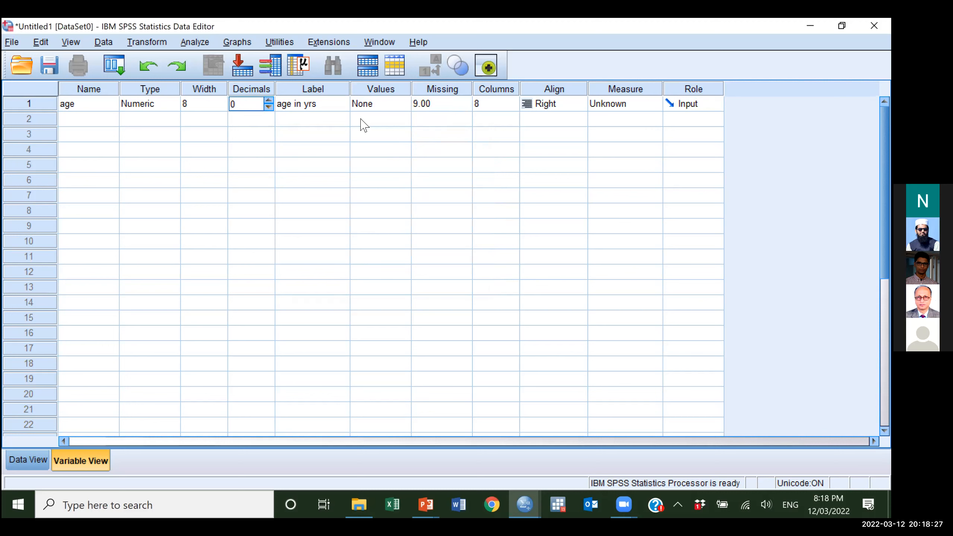
{"action": "left_click", "coordinate": [393, 120]}
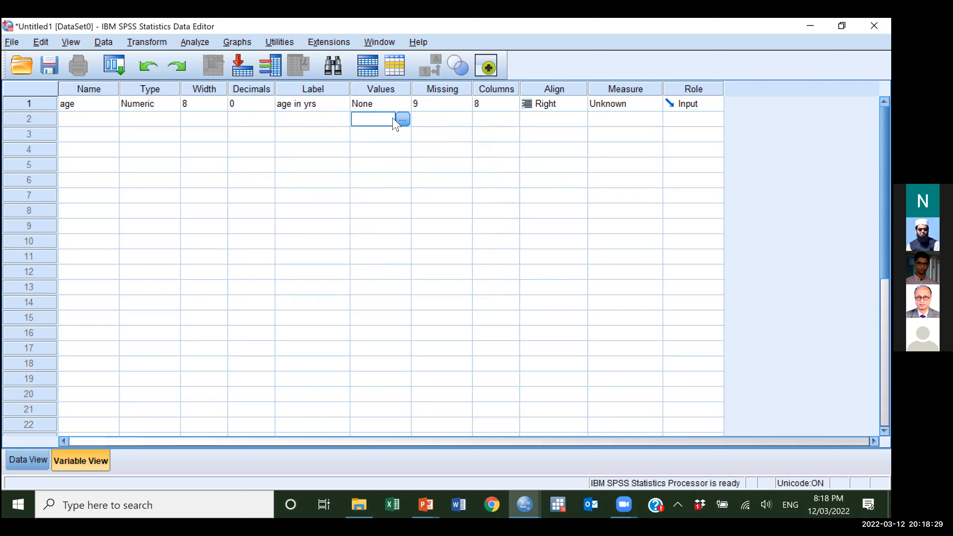
{"action": "left_click", "coordinate": [437, 108]}
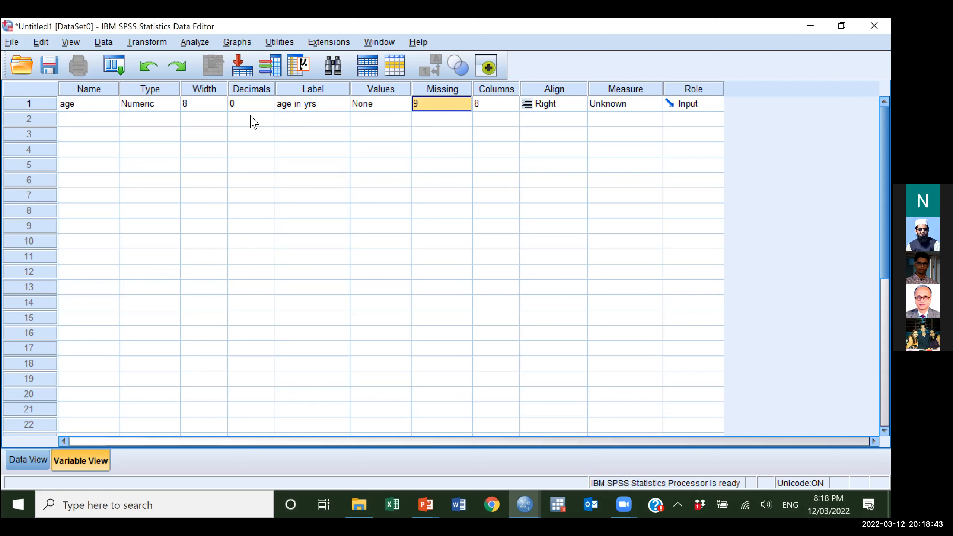
- Set the age variable's decimals back to 2
{"action": "left_click", "coordinate": [256, 105]}
{"action": "left_click", "coordinate": [269, 101]}
{"action": "left_click", "coordinate": [269, 101]}
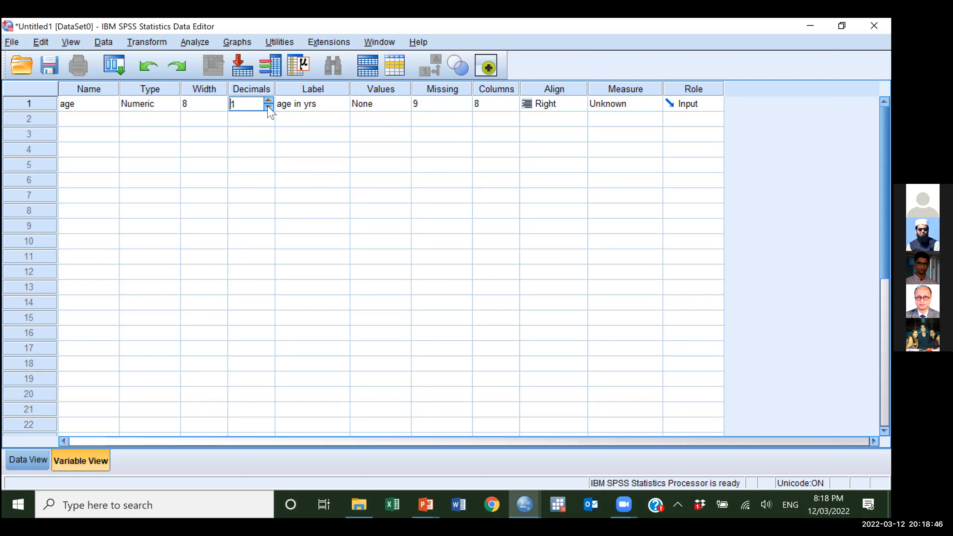
{"action": "left_click", "coordinate": [330, 120]}
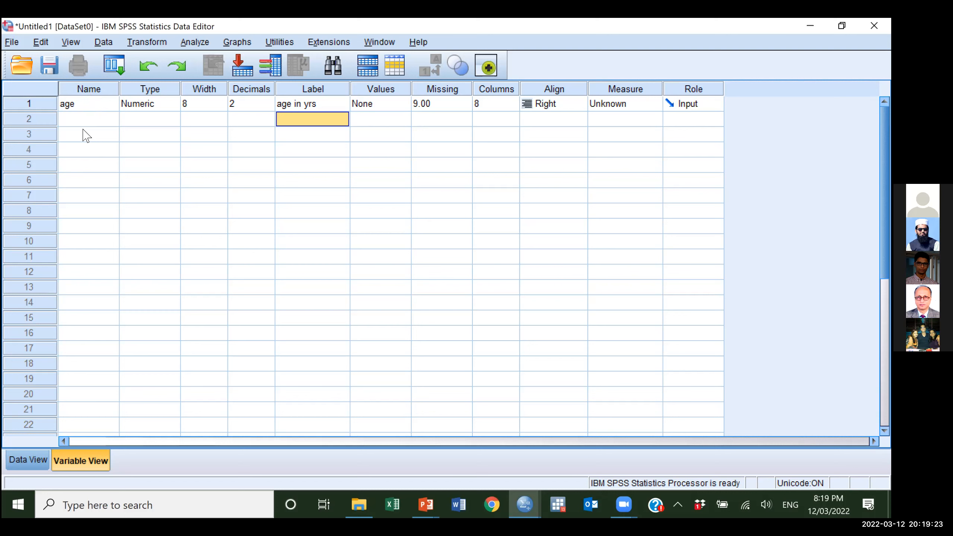
- Try out larger display column widths for the age variable and return the setting to 8
{"action": "left_click", "coordinate": [489, 105]}
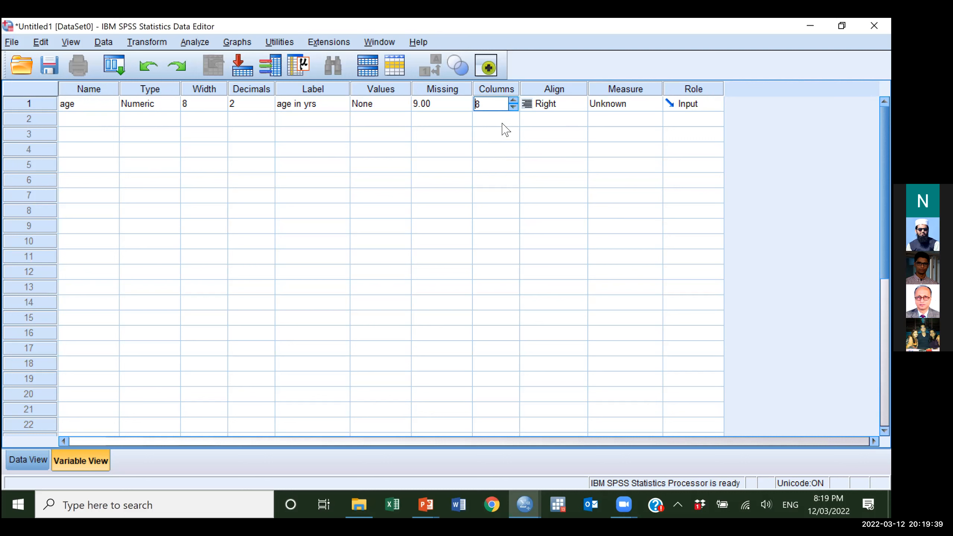
{"action": "left_click", "coordinate": [491, 119]}
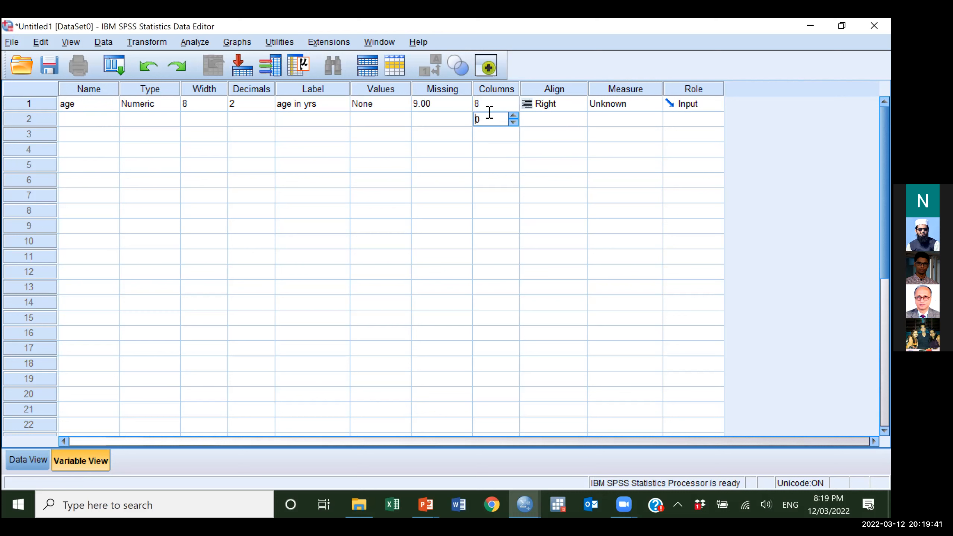
{"action": "left_click", "coordinate": [486, 103]}
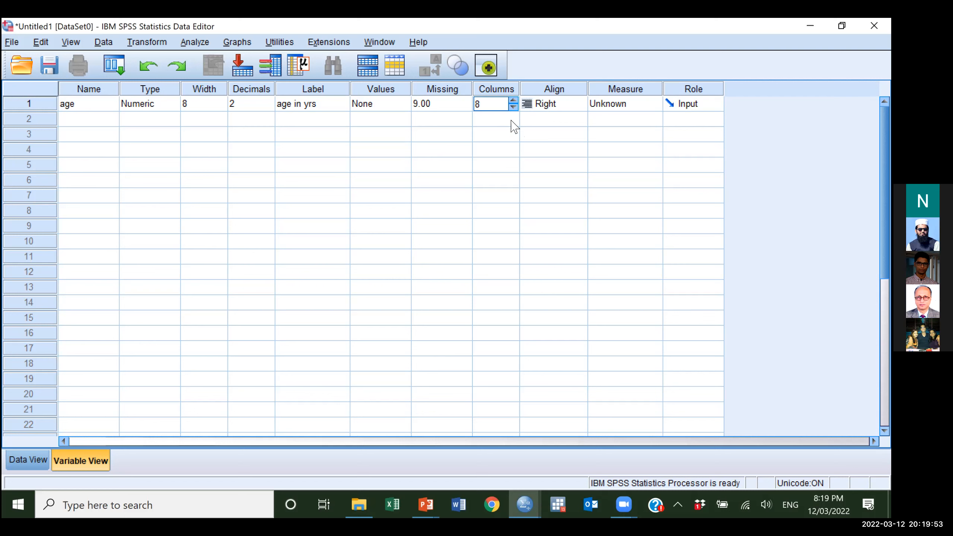
{"action": "left_click", "coordinate": [513, 102]}
{"action": "left_click", "coordinate": [513, 101]}
{"action": "left_click", "coordinate": [513, 102]}
{"action": "left_click", "coordinate": [513, 102]}
{"action": "key", "text": "Down"}
{"action": "key", "text": "Down"}
{"action": "key", "text": "Down"}
{"action": "key", "text": "Down"}
{"action": "left_click", "coordinate": [430, 119]}
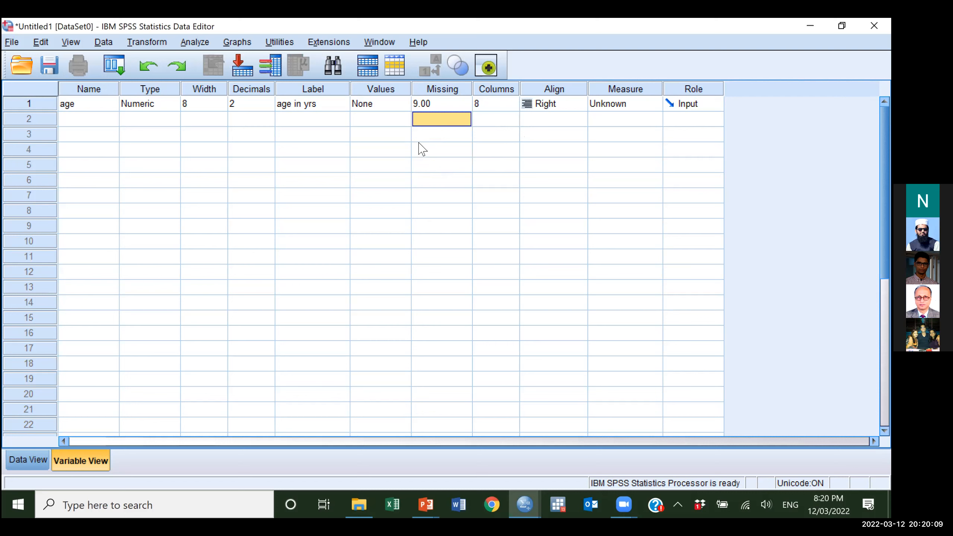
- Check the alignment setting of the age variable and set its measurement level to Scale
{"action": "left_click", "coordinate": [547, 109]}
{"action": "left_click", "coordinate": [548, 131]}
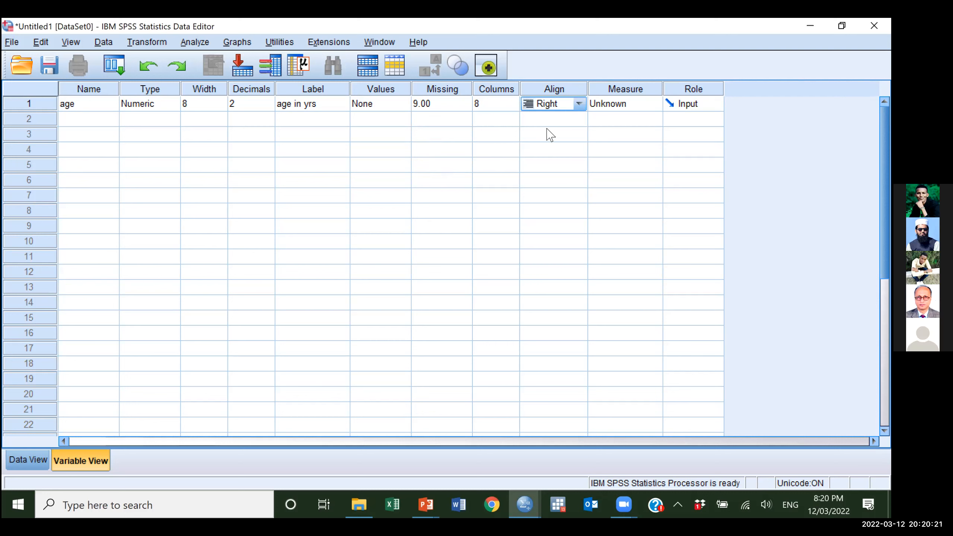
{"action": "left_click", "coordinate": [616, 108]}
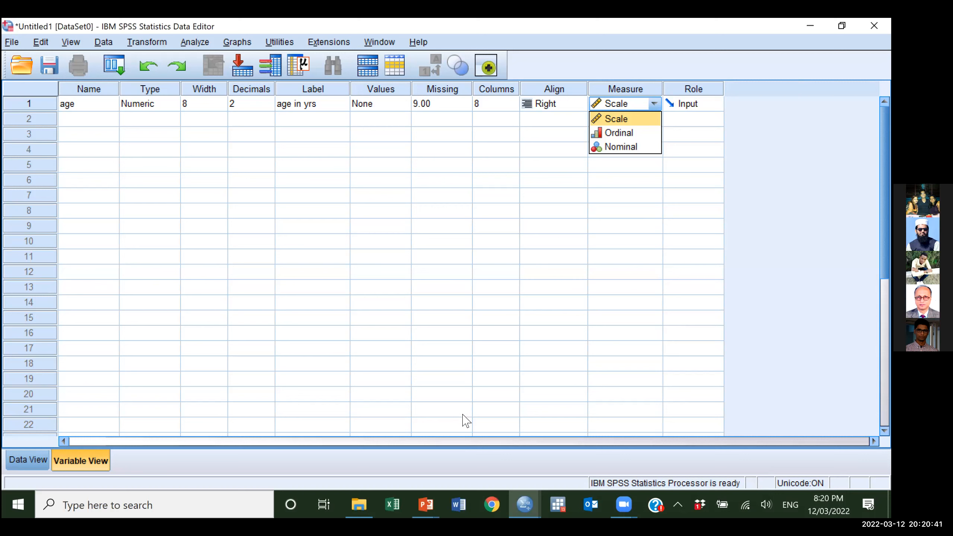
- Switch to the 2_Data file dev presentation in PowerPoint, review the measurement scales on slide 2, and return to the SPSS data editor
{"action": "left_click", "coordinate": [525, 504]}
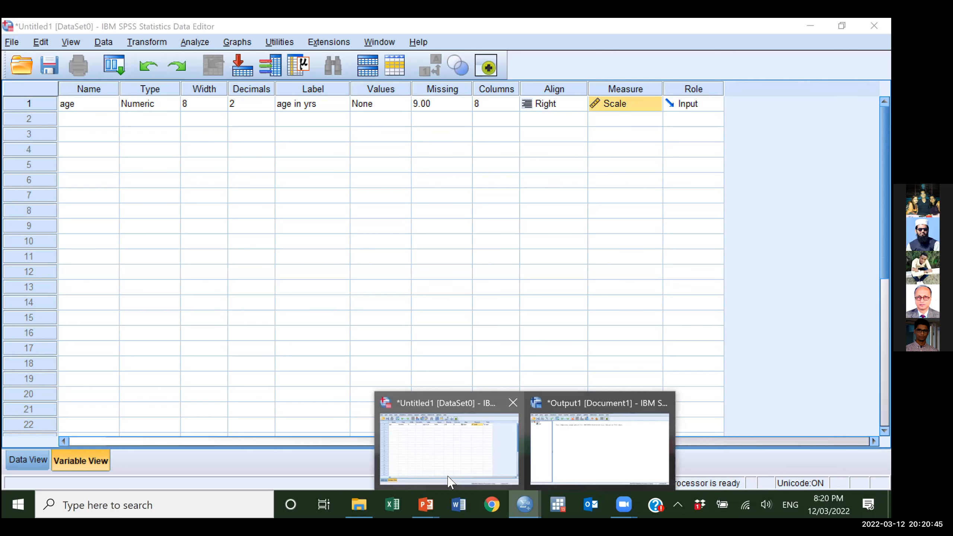
{"action": "left_click", "coordinate": [423, 502]}
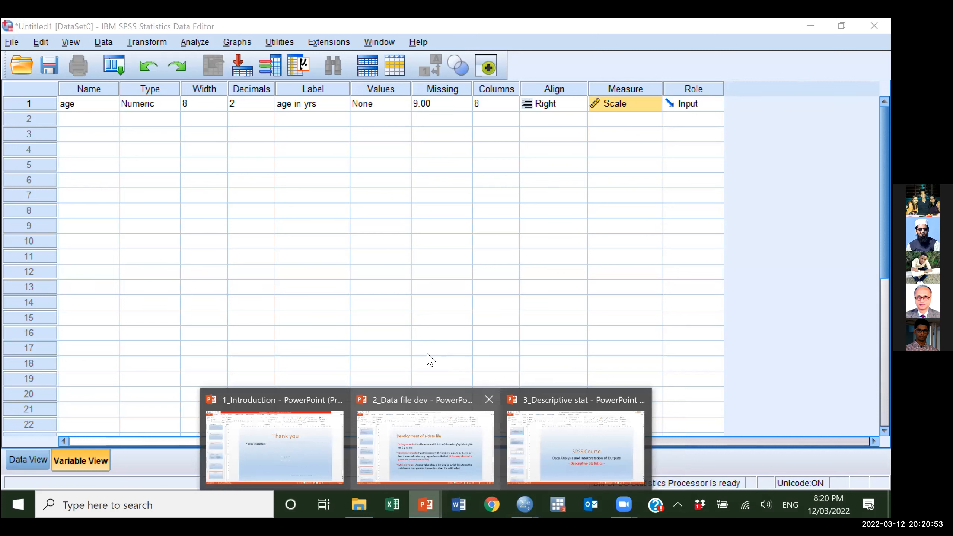
{"action": "left_click", "coordinate": [385, 427]}
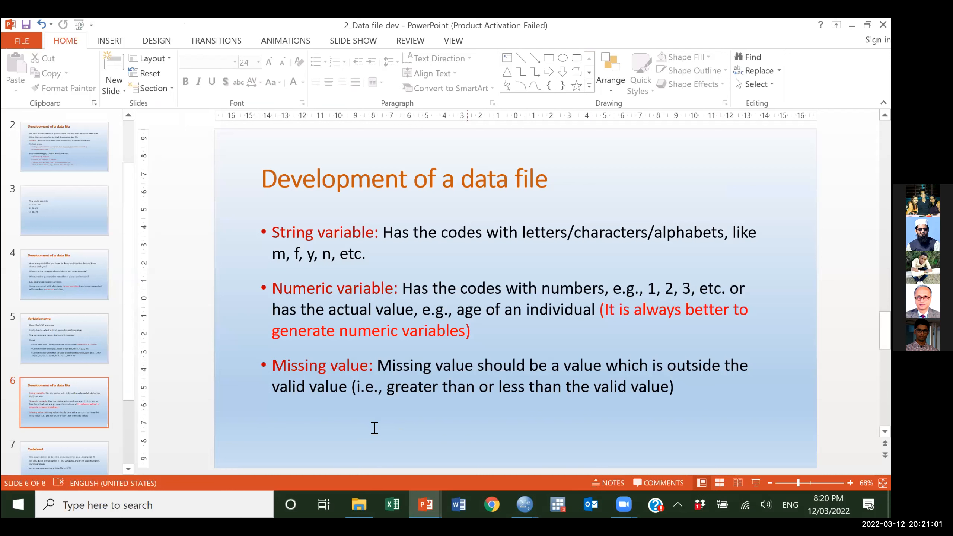
{"action": "scroll", "coordinate": [374, 427], "scroll_direction": "up", "scroll_amount": 4}
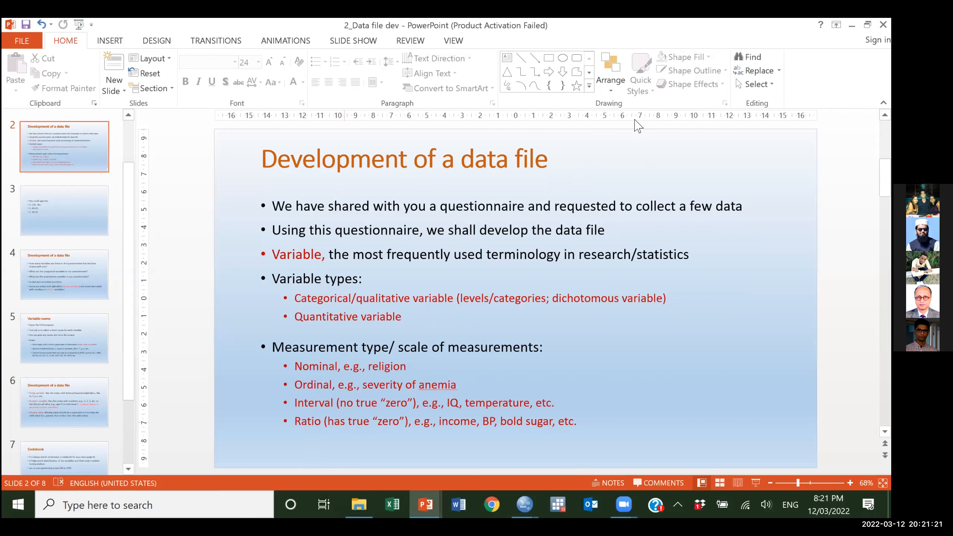
{"action": "left_click", "coordinate": [645, 206]}
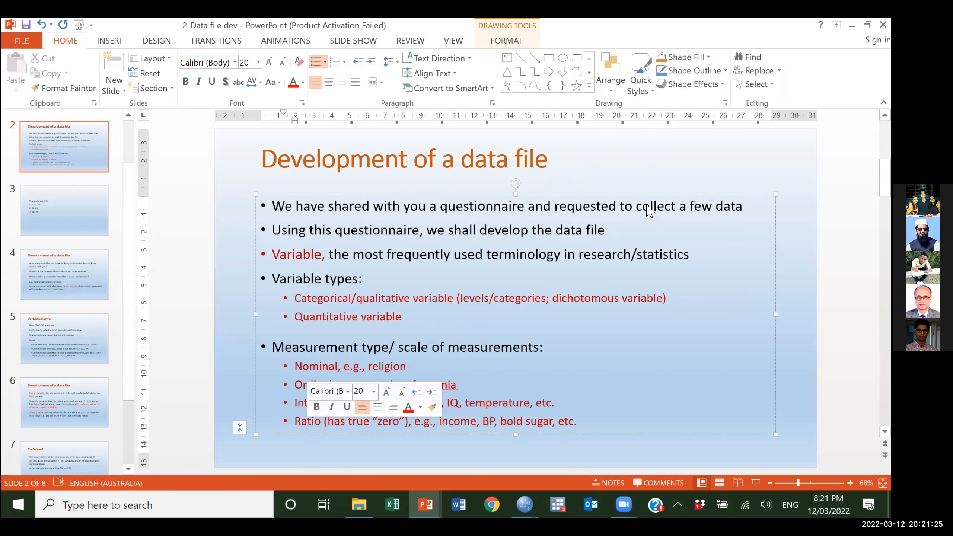
{"action": "key", "text": "alt+Tab"}
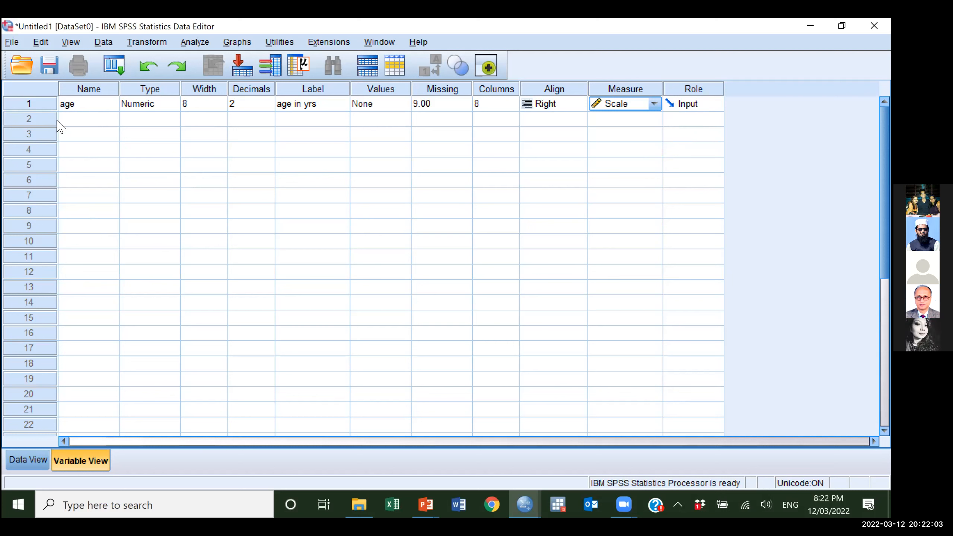
- Add a second variable named sex and set its type to String with 8 characters
{"action": "left_click", "coordinate": [81, 121]}
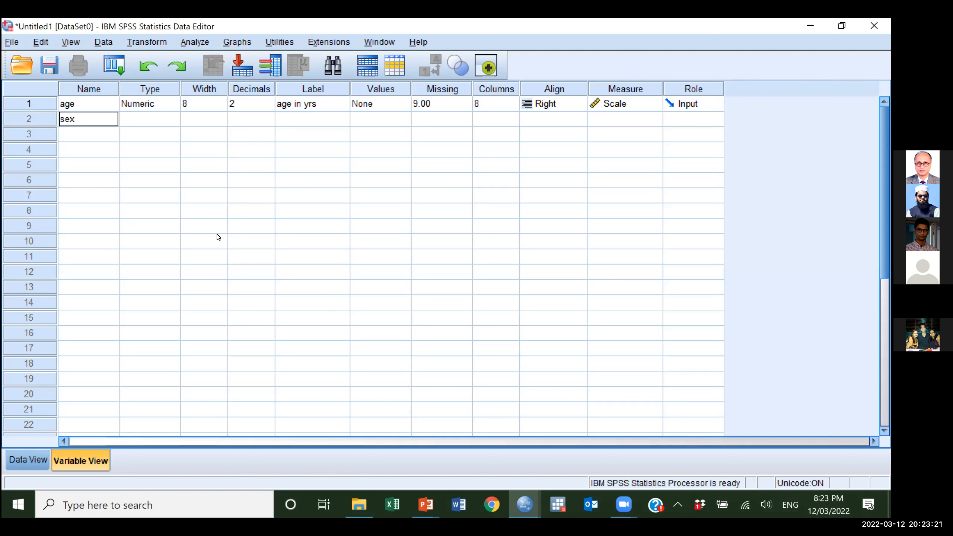
{"action": "key", "text": "Return"}
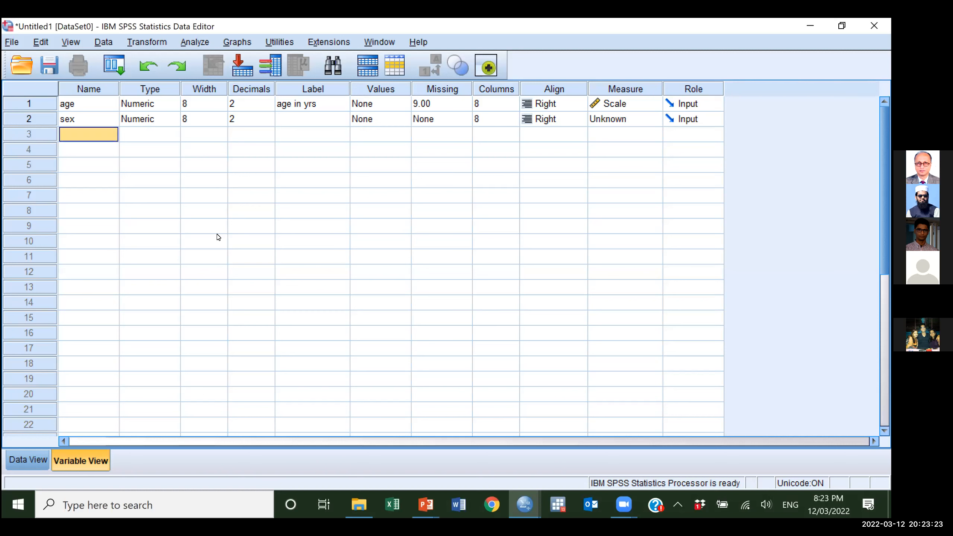
{"action": "key", "text": "Up"}
{"action": "key", "text": "Right"}
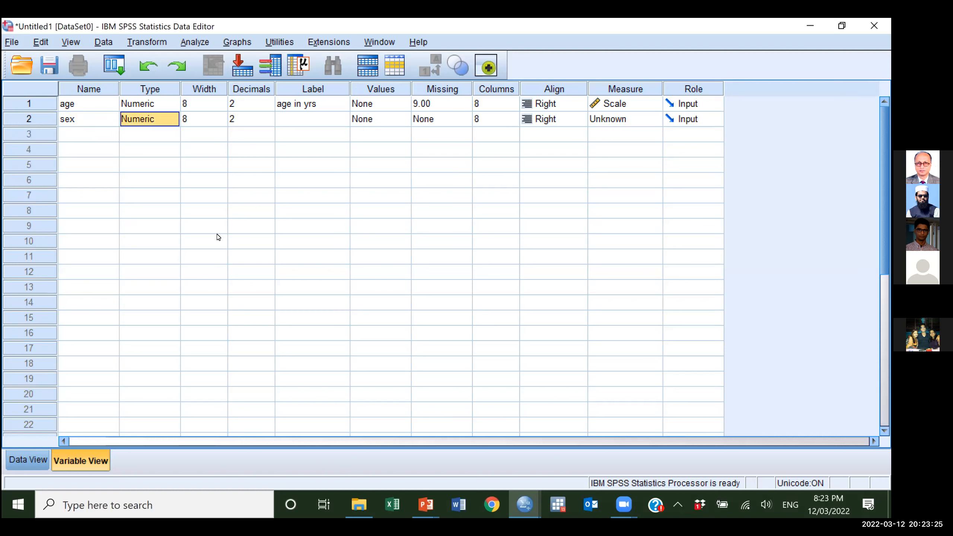
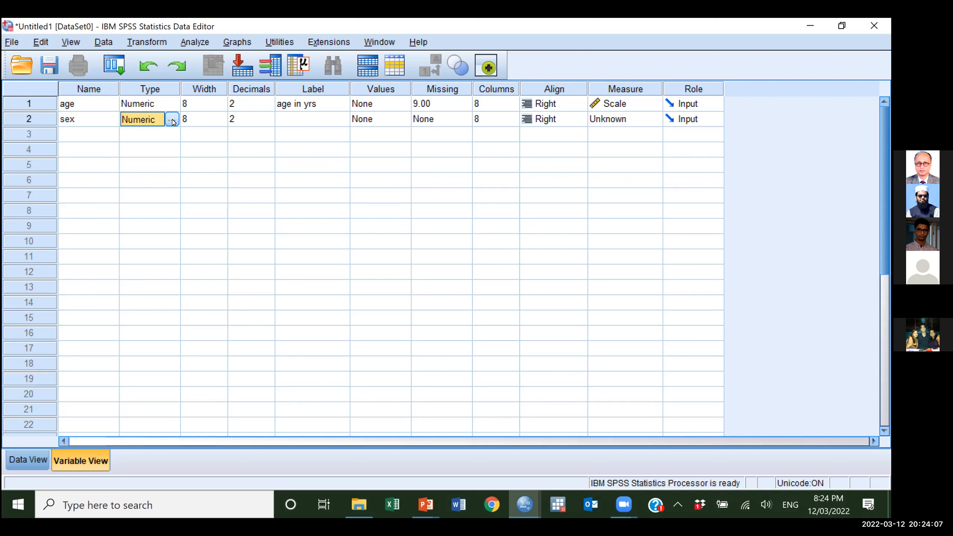
{"action": "left_click", "coordinate": [172, 120]}
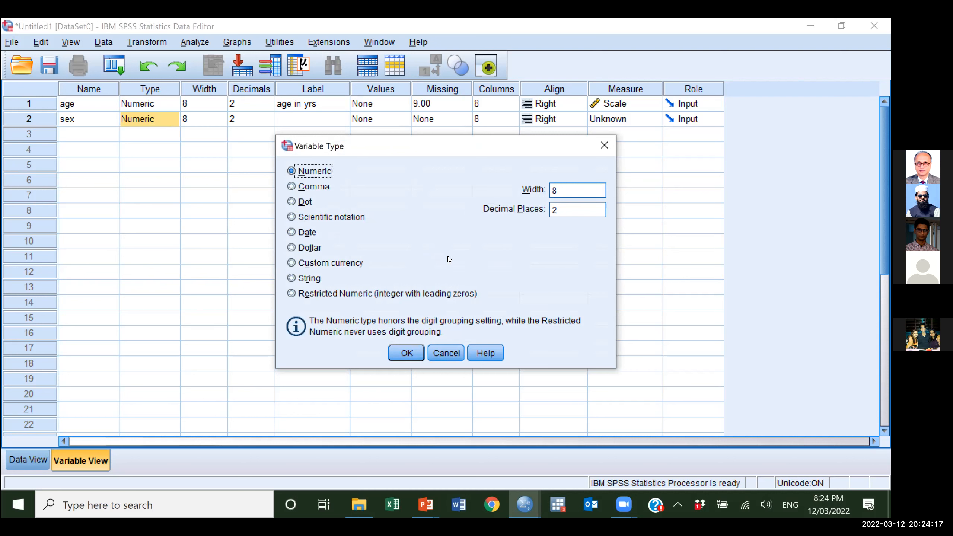
{"action": "left_click", "coordinate": [305, 279]}
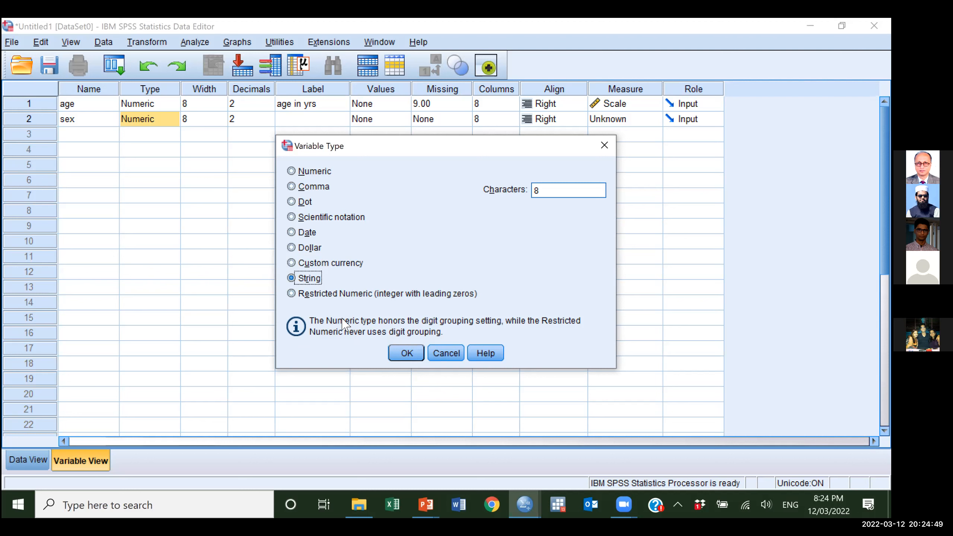
{"action": "left_click", "coordinate": [408, 355]}
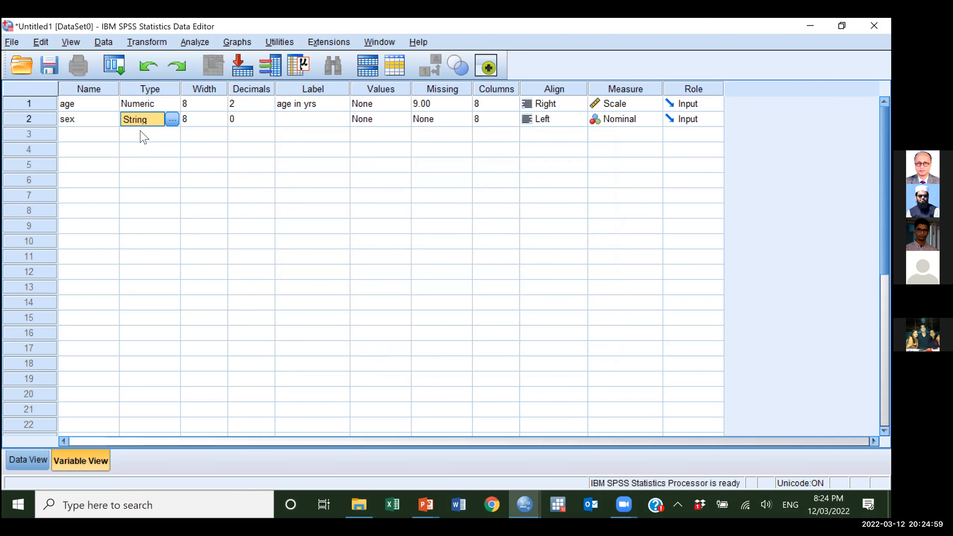
- Check the width and decimals of the sex variable and enter "sex" as its label
{"action": "left_click", "coordinate": [198, 119]}
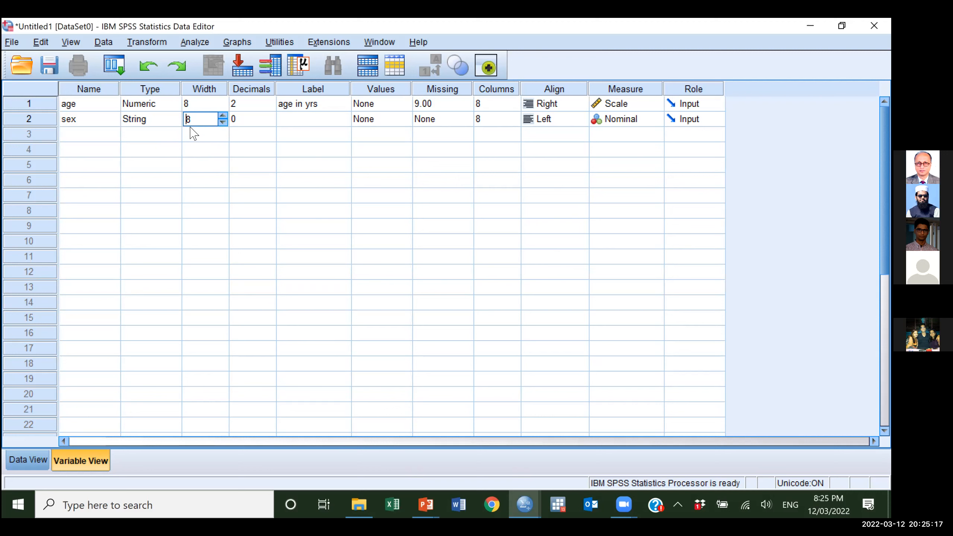
{"action": "left_click", "coordinate": [247, 127]}
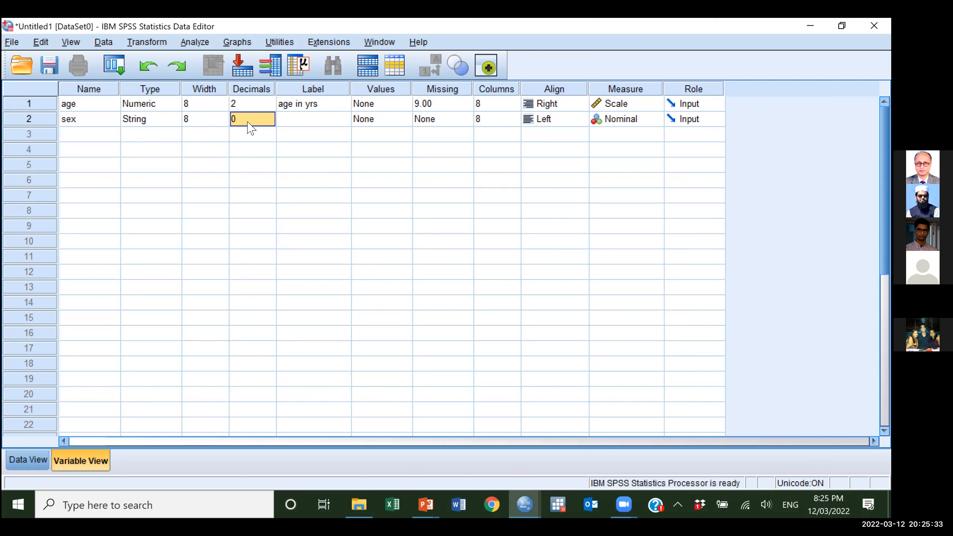
{"action": "left_click", "coordinate": [302, 123]}
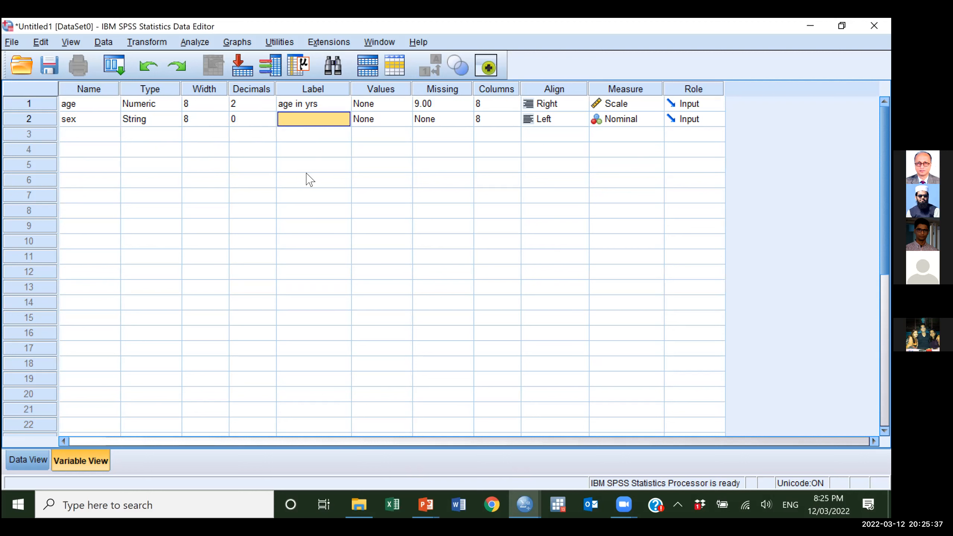
{"action": "type", "text": "sex"}
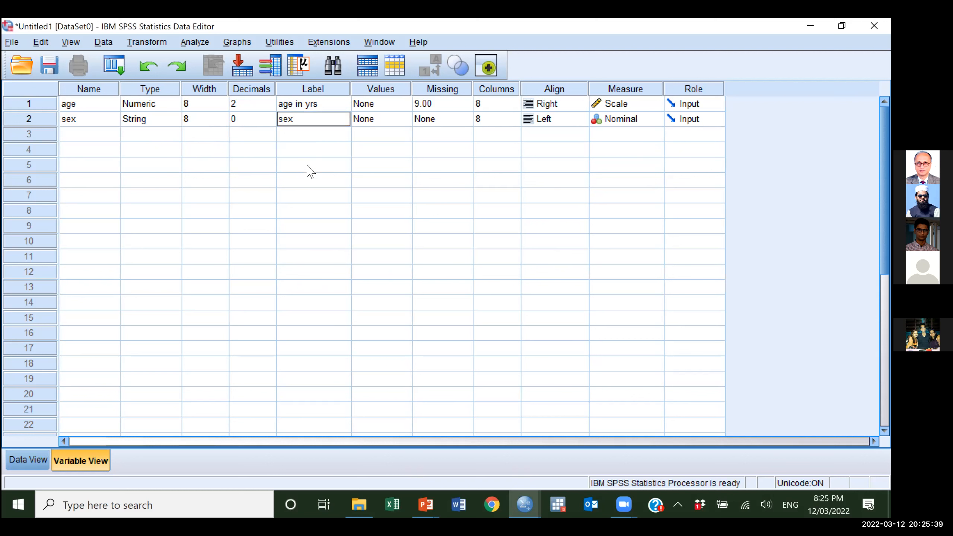
{"action": "key", "text": "Return"}
{"action": "left_click", "coordinate": [317, 121]}
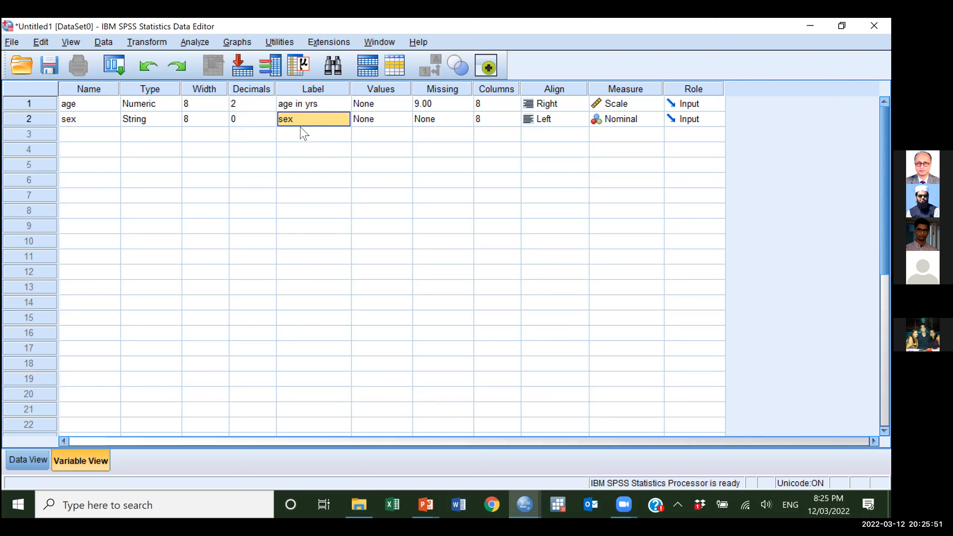
- Add a value label to the sex variable that defines m as "male"
{"action": "left_click", "coordinate": [377, 105]}
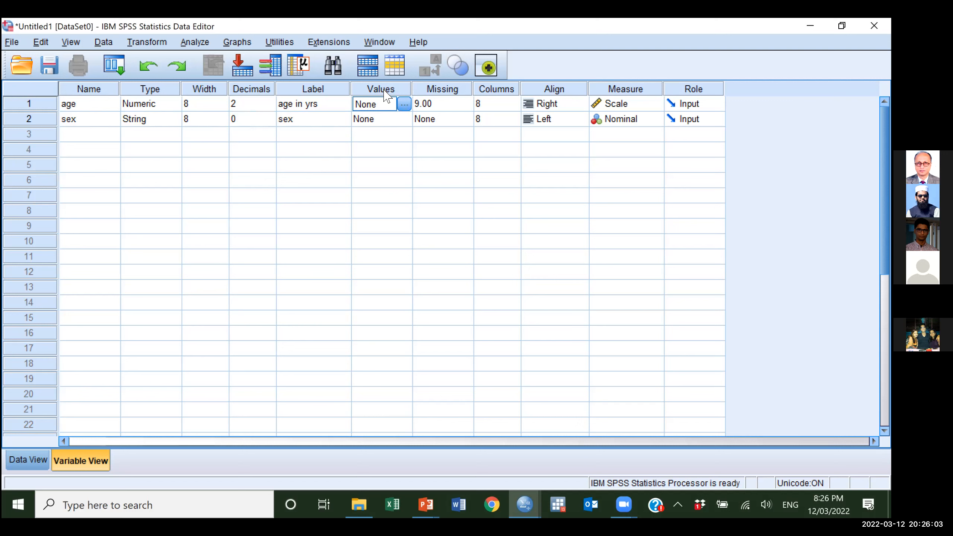
{"action": "left_click", "coordinate": [372, 123]}
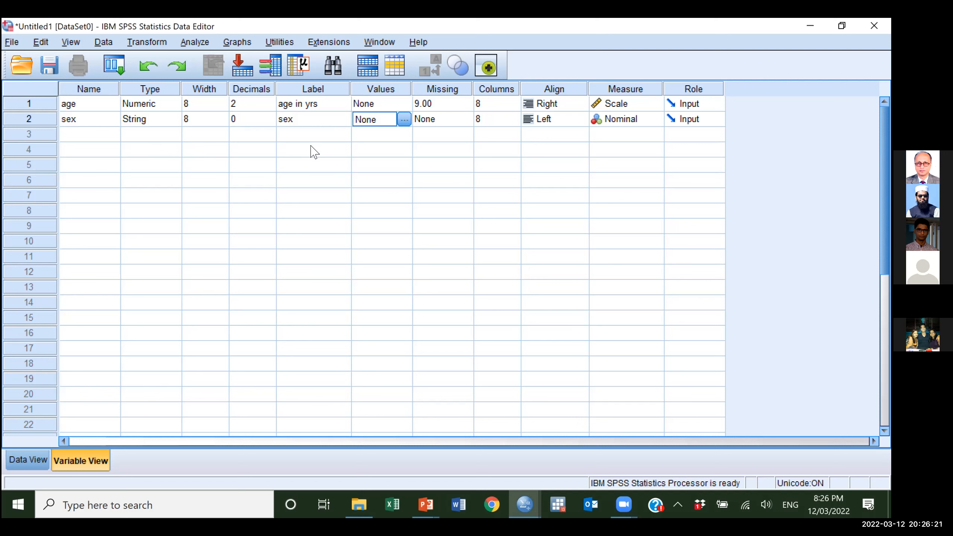
{"action": "left_click", "coordinate": [404, 120]}
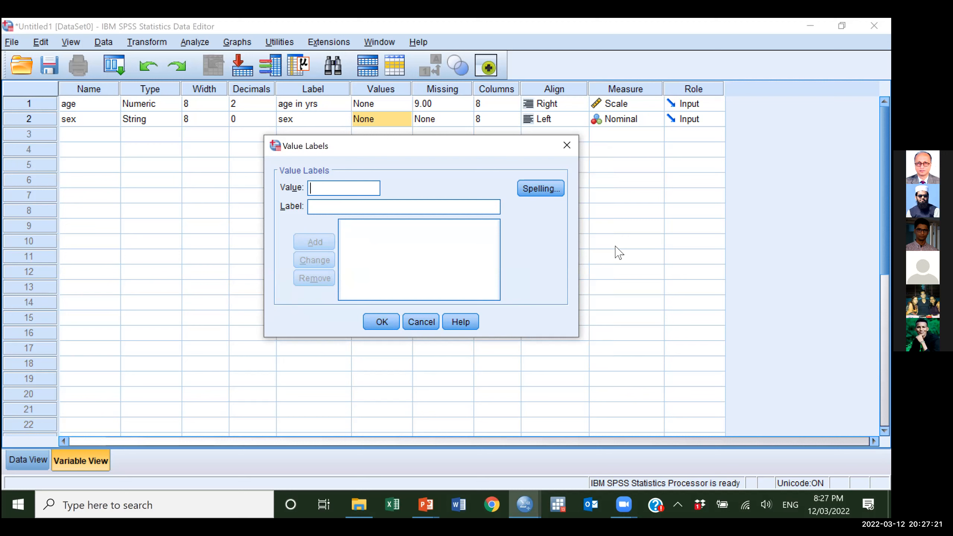
{"action": "type", "text": "m"}
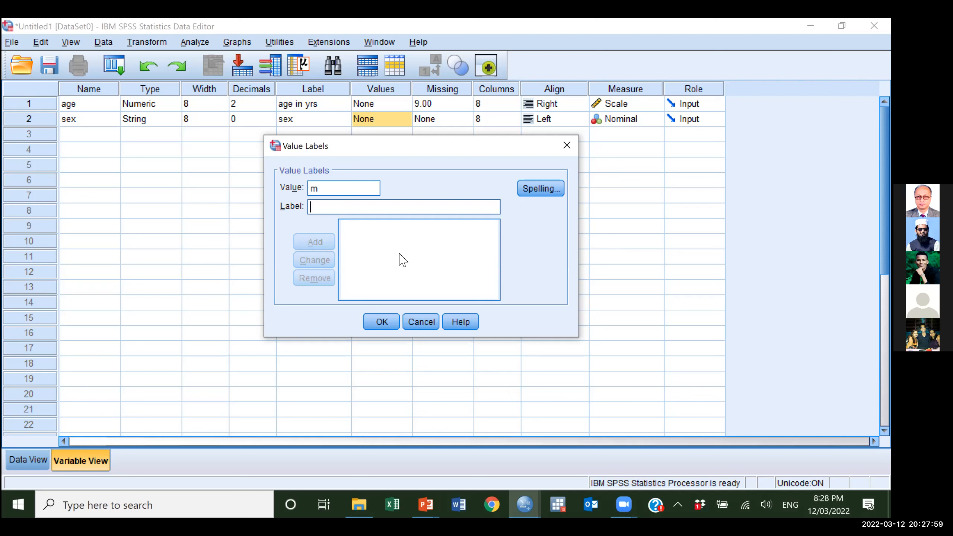
{"action": "type", "text": "male"}
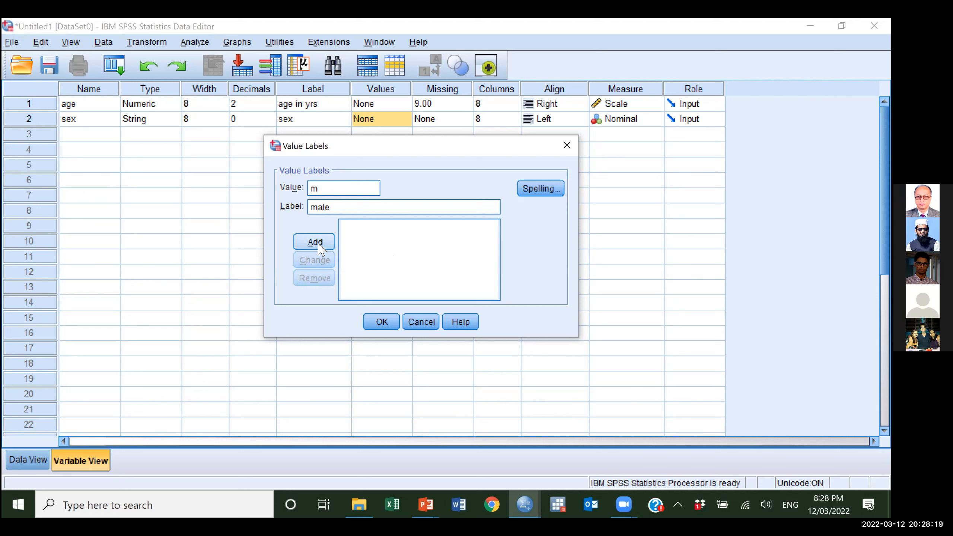
{"action": "left_click", "coordinate": [318, 248]}
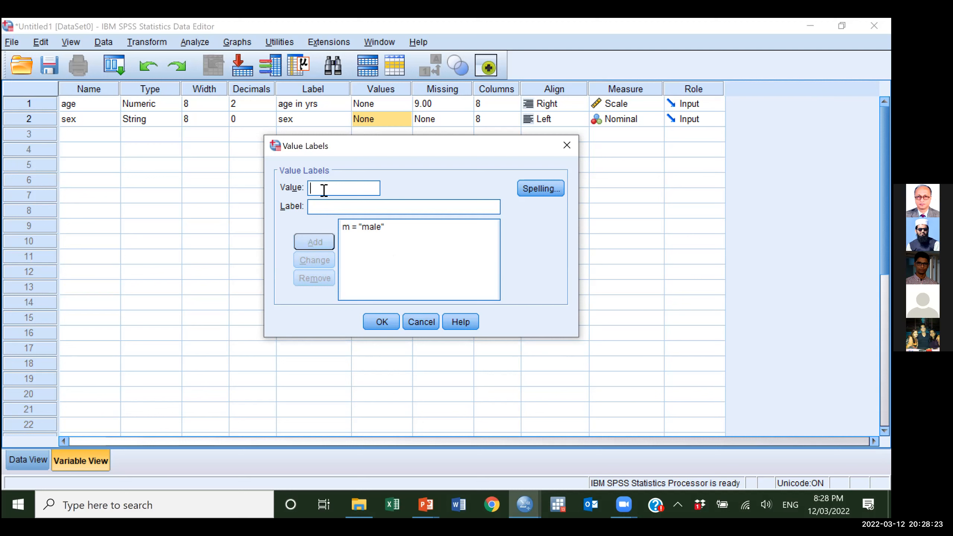
- Add the value label f as "female" for the sex variable and apply the value labels
{"action": "type", "text": "f"}
{"action": "left_click", "coordinate": [322, 207]}
{"action": "type", "text": "fe"}
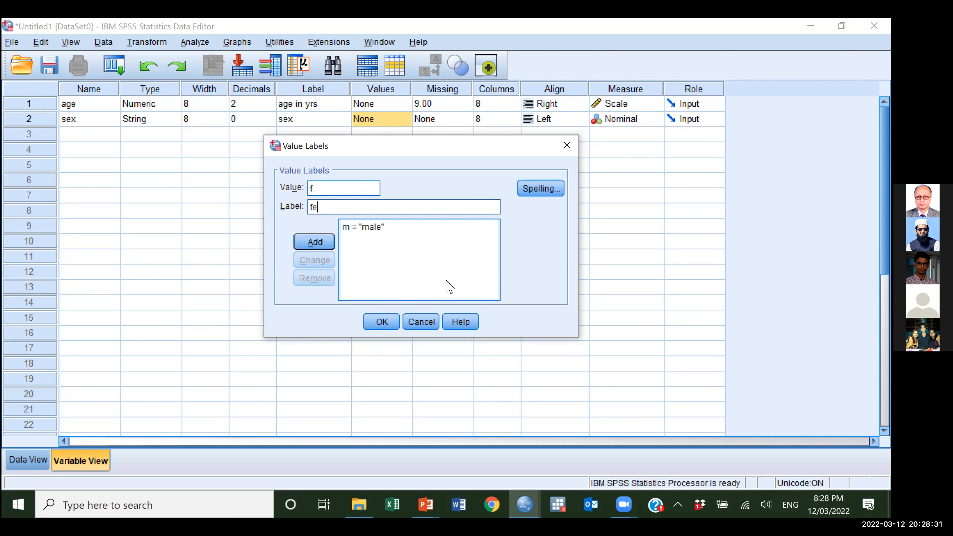
{"action": "type", "text": "male"}
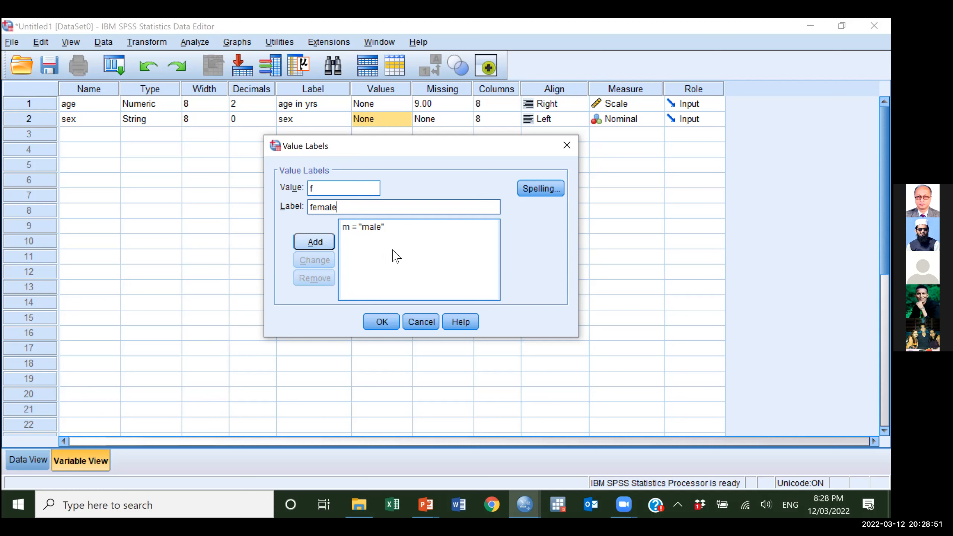
{"action": "key", "text": "Return"}
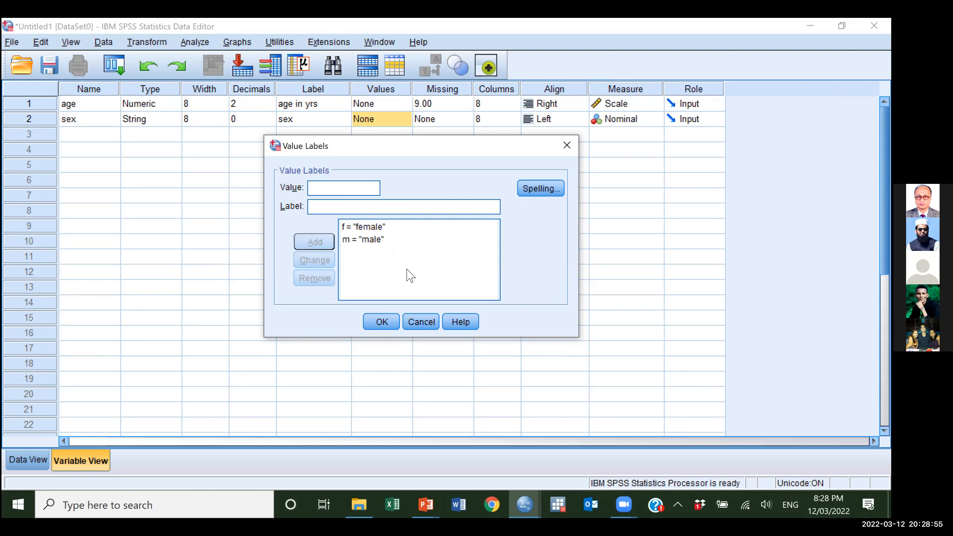
{"action": "left_click", "coordinate": [381, 322]}
{"action": "left_click", "coordinate": [381, 323]}
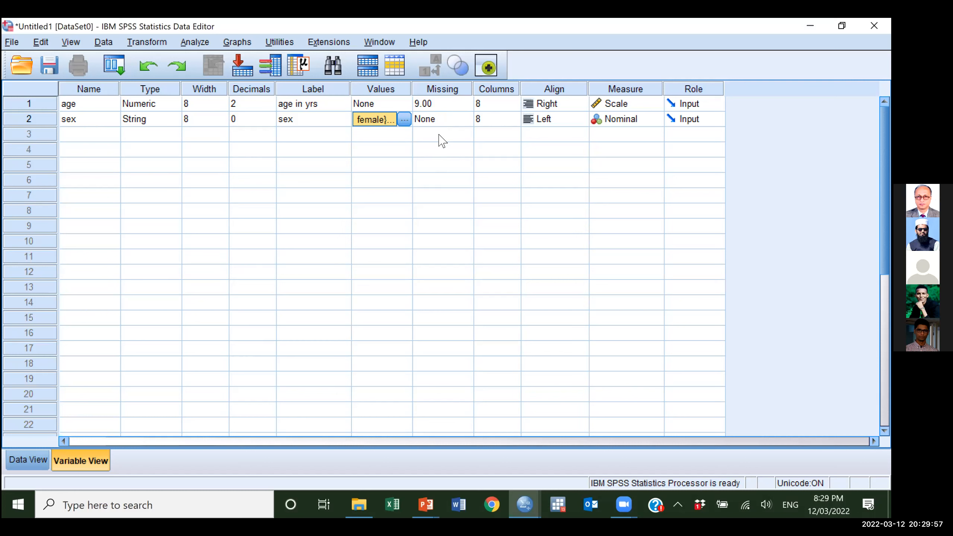
- Define 9 as a discrete missing value for the sex variable
{"action": "key", "text": "Tab"}
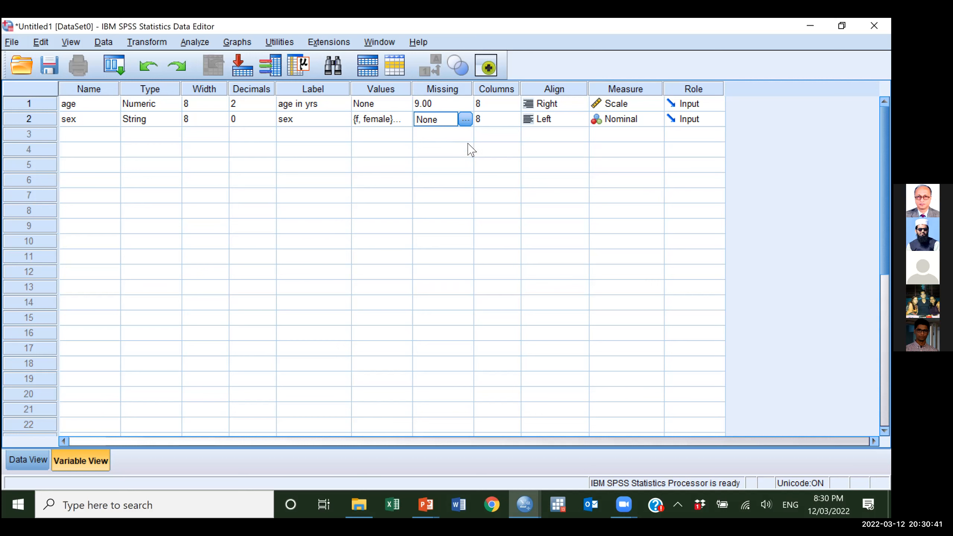
{"action": "left_click", "coordinate": [466, 120]}
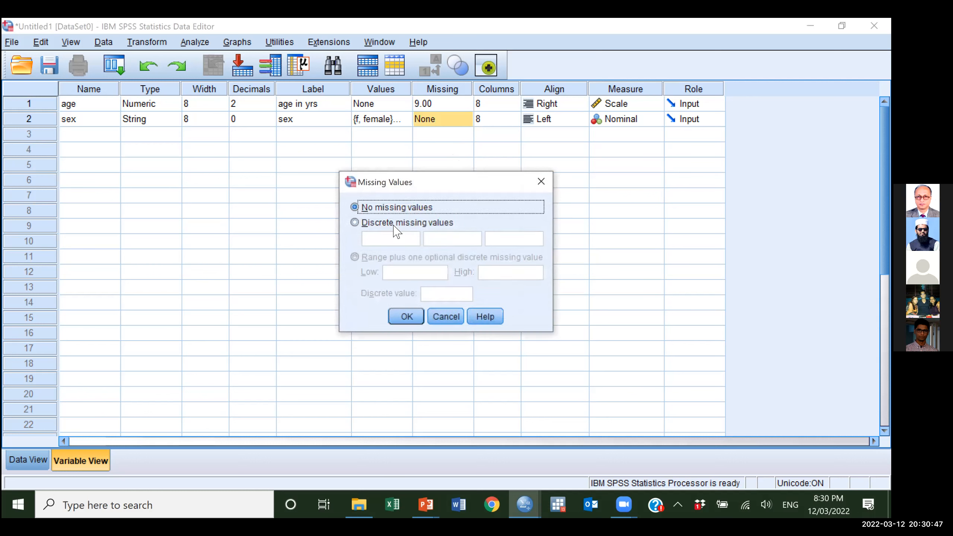
{"action": "left_click", "coordinate": [375, 226]}
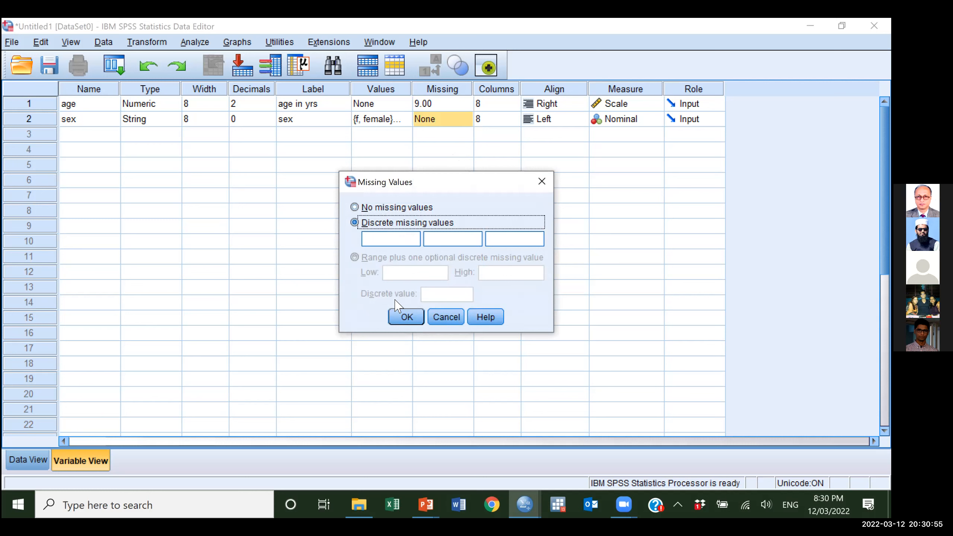
{"action": "key", "text": "Tab"}
{"action": "type", "text": "9"}
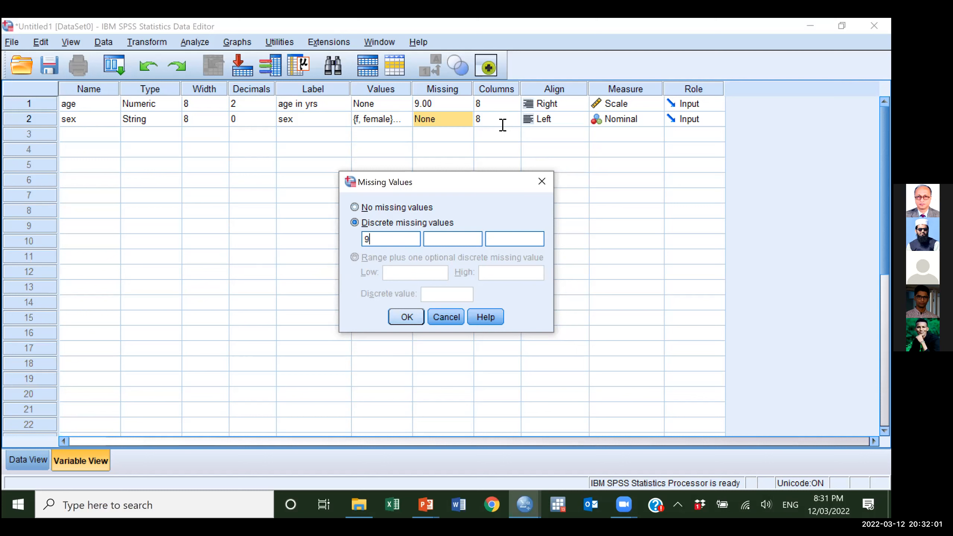
{"action": "key", "text": "Return"}
- Check the column width and alignment of the sex variable and set its measure to Nominal
{"action": "key", "text": "Tab"}
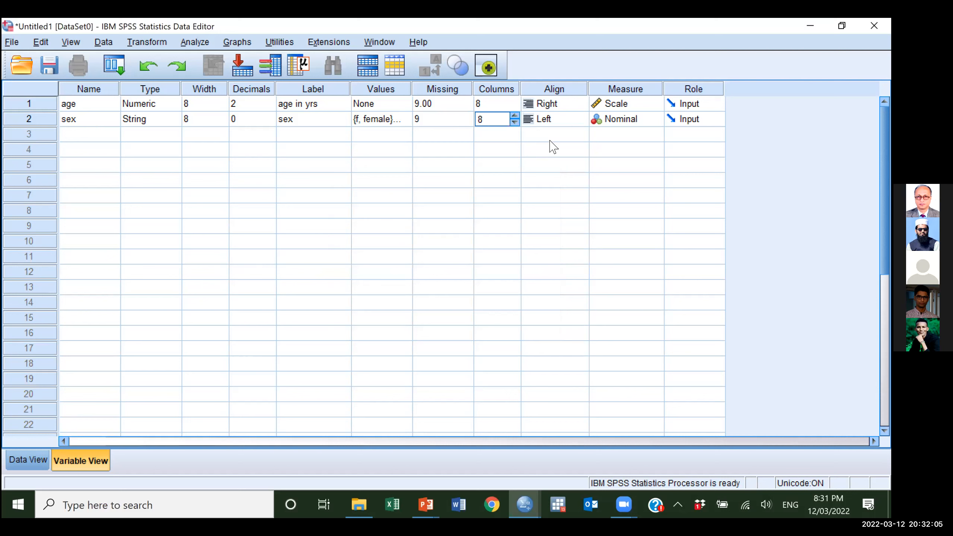
{"action": "key", "text": "Tab"}
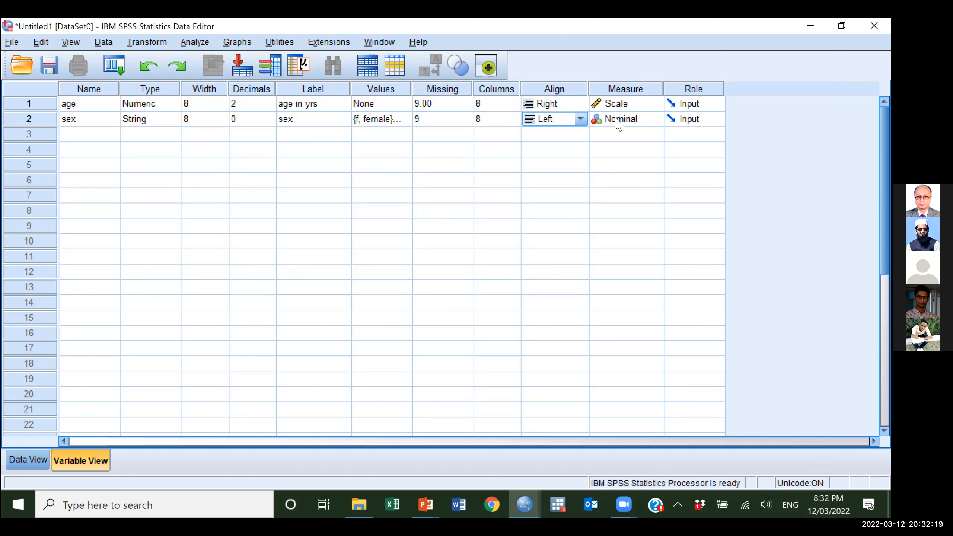
{"action": "left_click", "coordinate": [655, 124]}
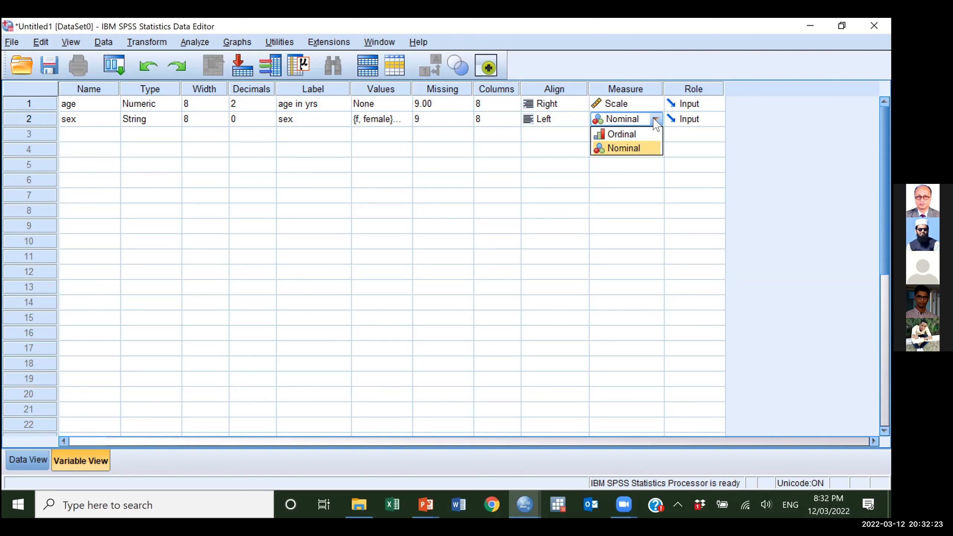
{"action": "left_click", "coordinate": [636, 150]}
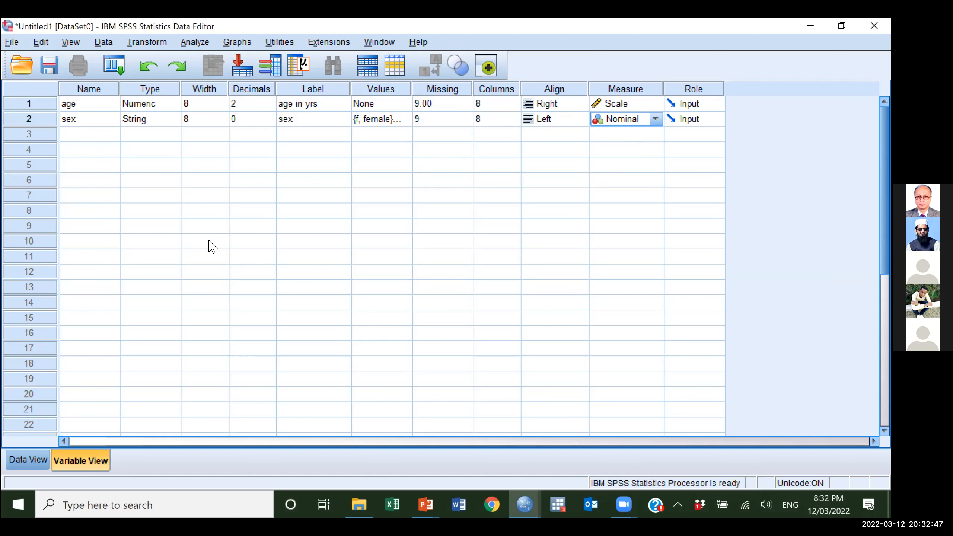
{"action": "key", "text": "Return"}
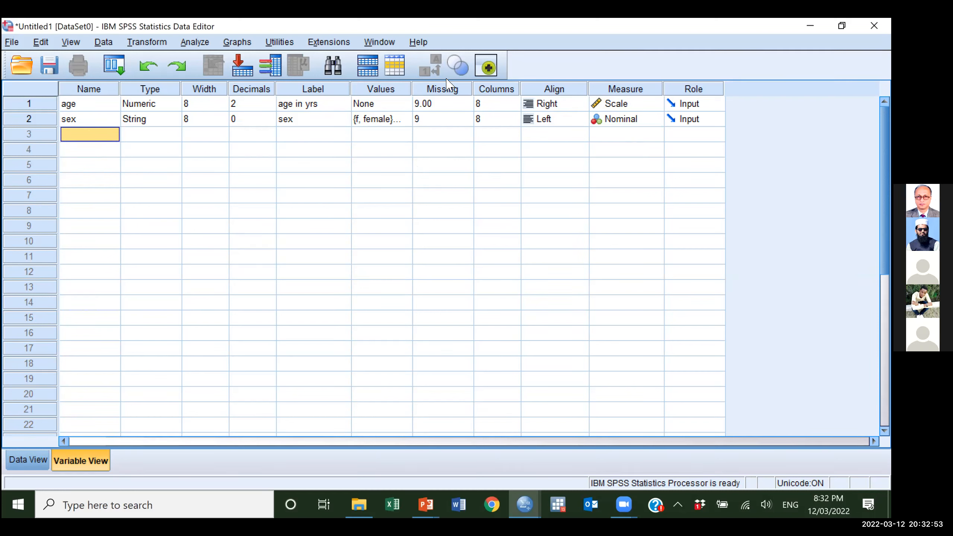
- Review the discrete missing value defined for the sex variable
{"action": "left_click", "coordinate": [463, 119]}
{"action": "left_click", "coordinate": [465, 119]}
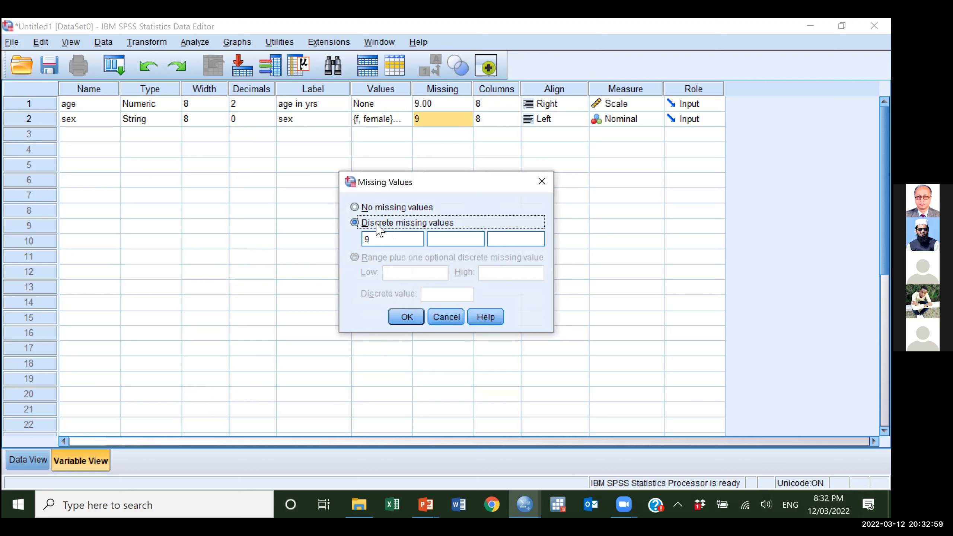
{"action": "left_click", "coordinate": [379, 242]}
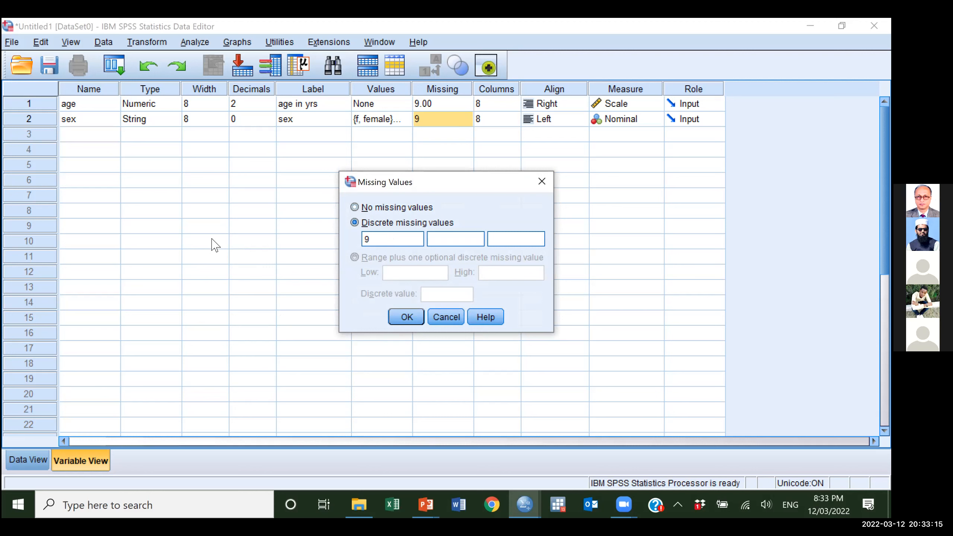
{"action": "left_click", "coordinate": [408, 319]}
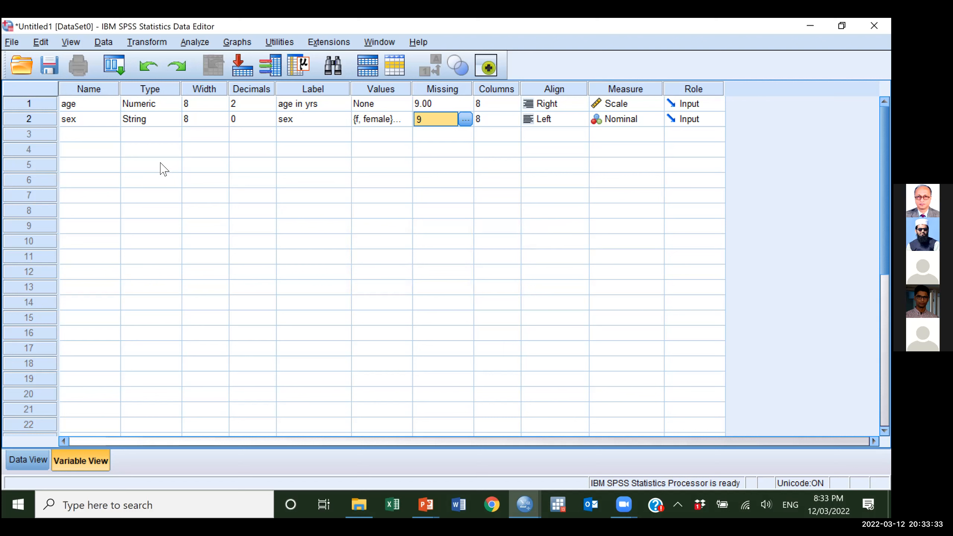
- Add a third variable named relg
{"action": "left_click", "coordinate": [102, 135]}
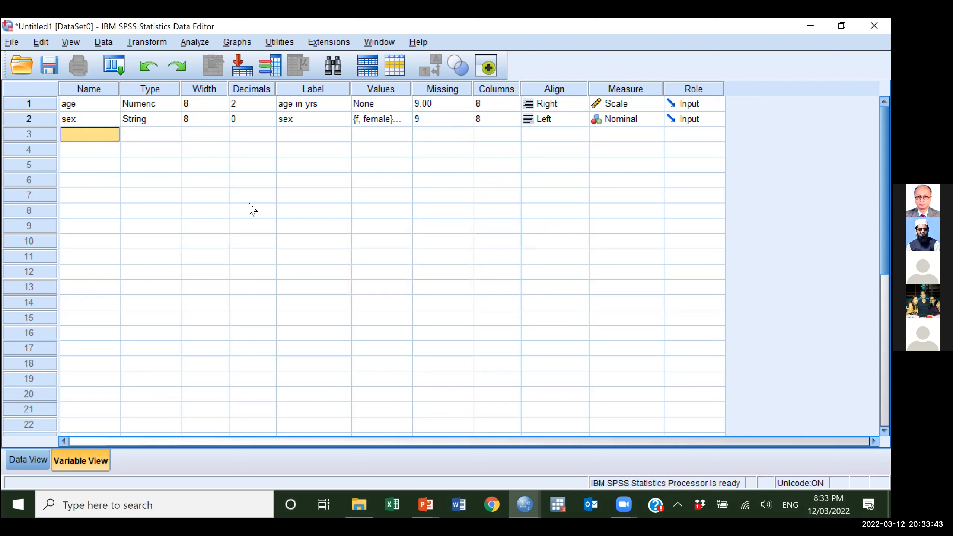
{"action": "type", "text": "relg"}
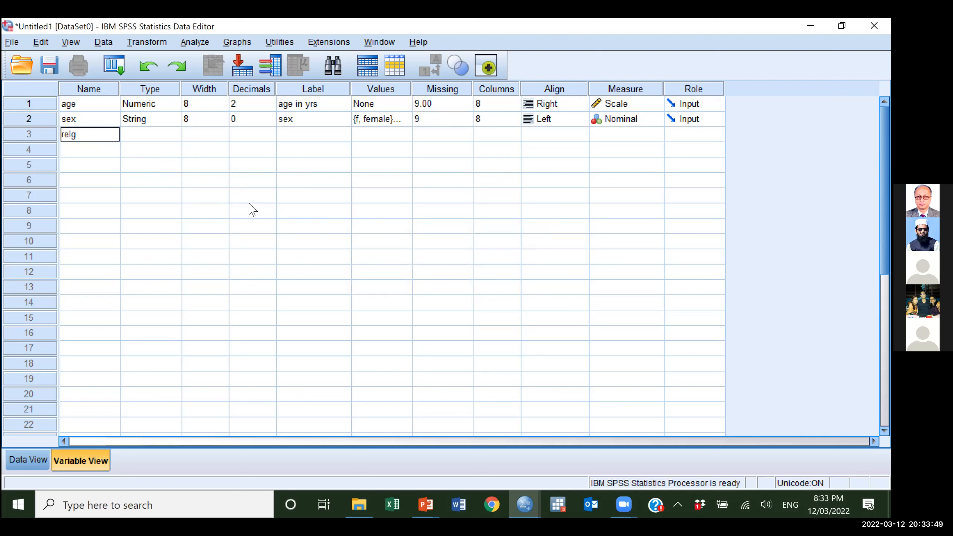
{"action": "key", "text": "Return"}
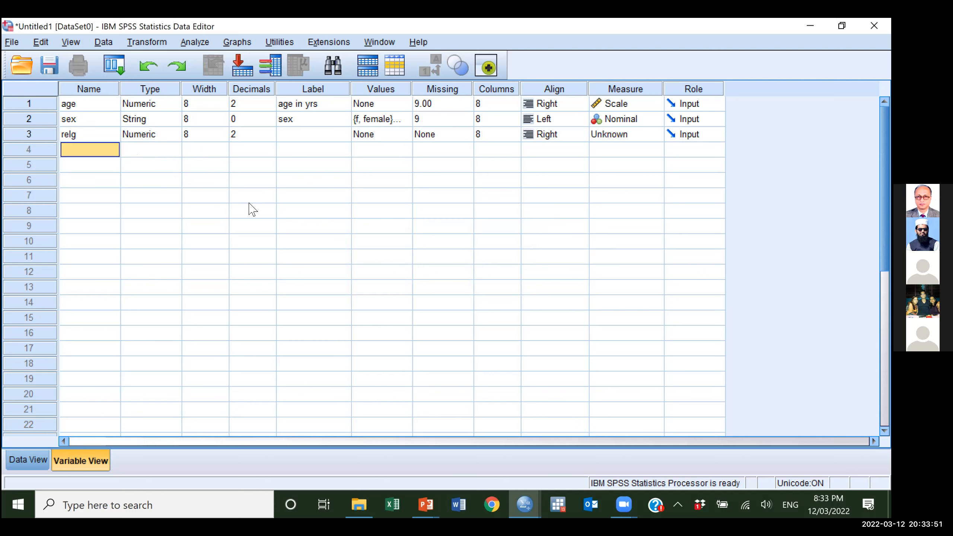
- Set the measure of the relg variable to Nominal and enter "religion" as its label
{"action": "key", "text": "Up"}
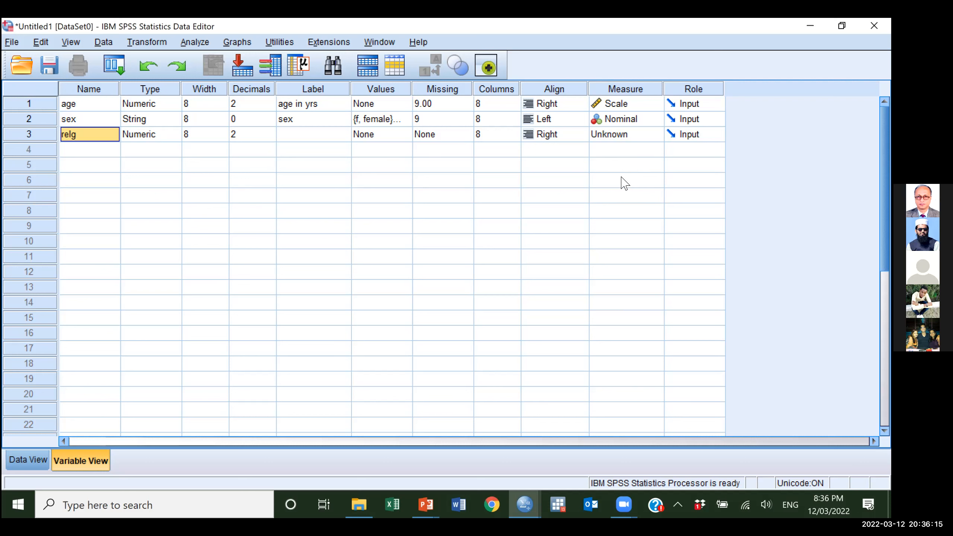
{"action": "left_click", "coordinate": [623, 134]}
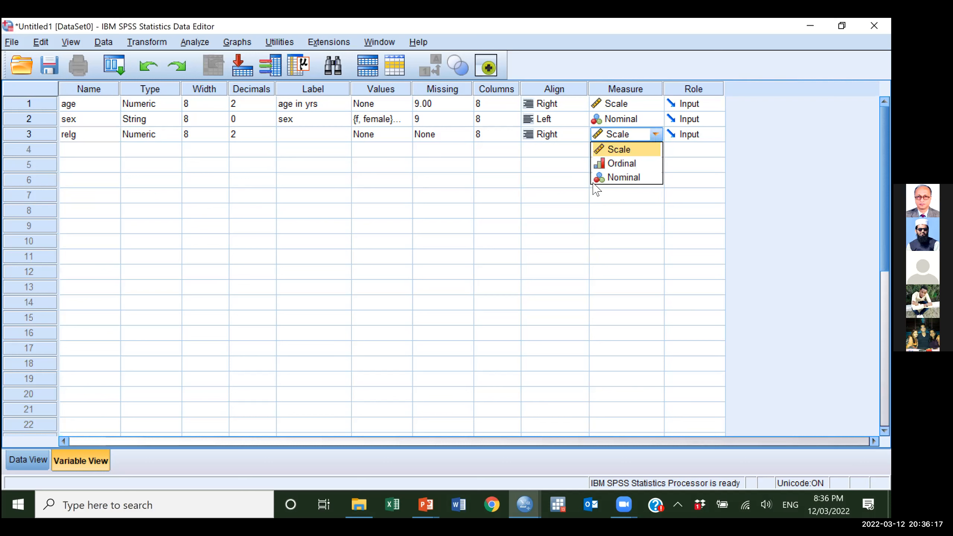
{"action": "key", "text": "Down"}
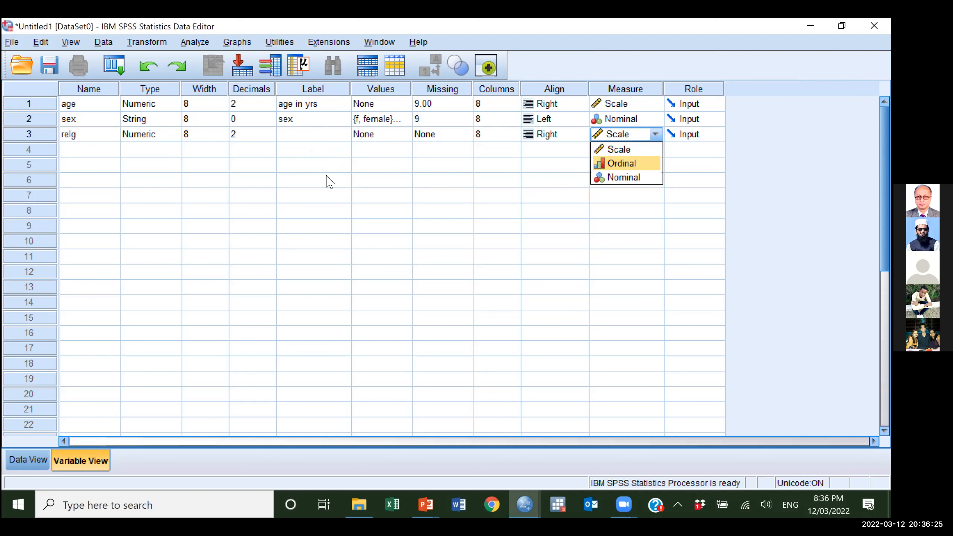
{"action": "key", "text": "Down"}
{"action": "key", "text": "Return"}
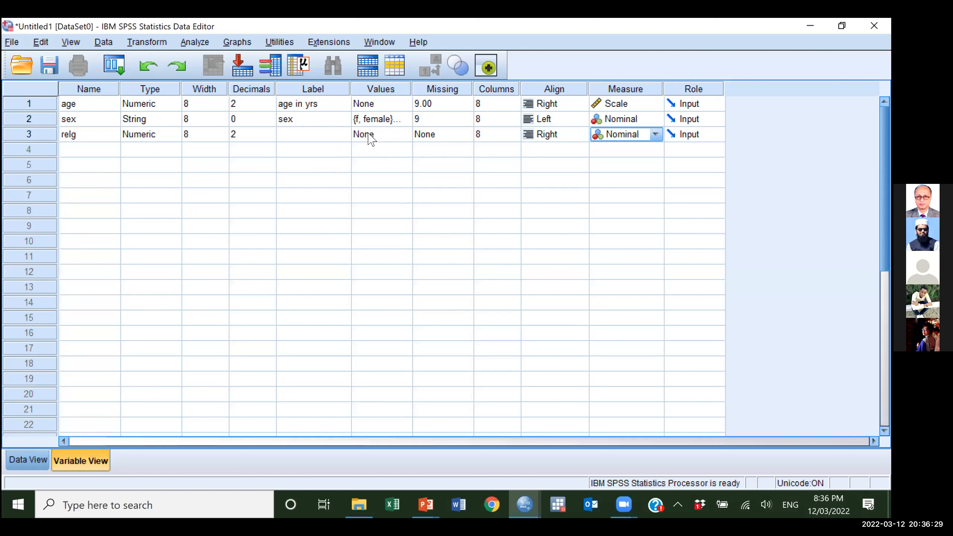
{"action": "left_click", "coordinate": [314, 134]}
{"action": "type", "text": "religion"}
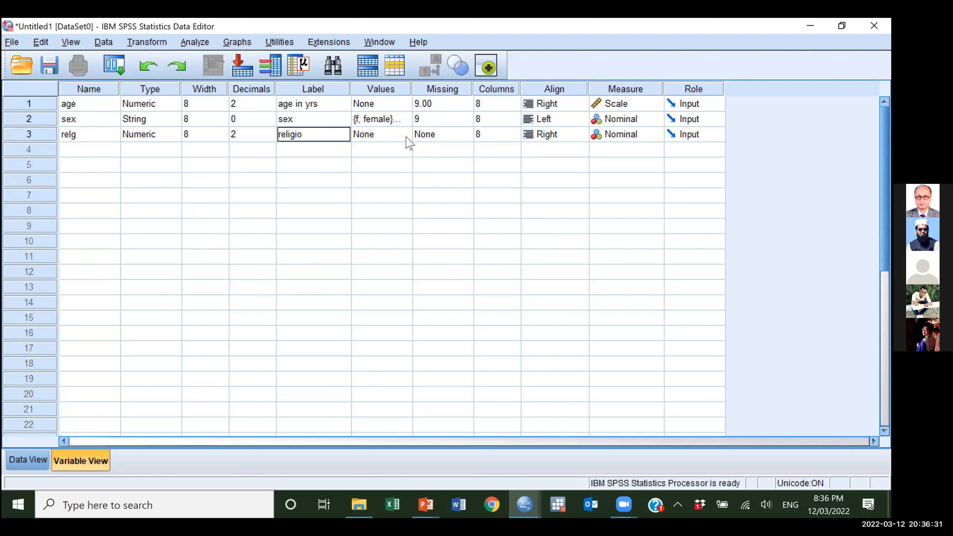
- Add value labels to the relg variable that define 1 as "Islam" and 2 as "hindu"
{"action": "left_click", "coordinate": [406, 137]}
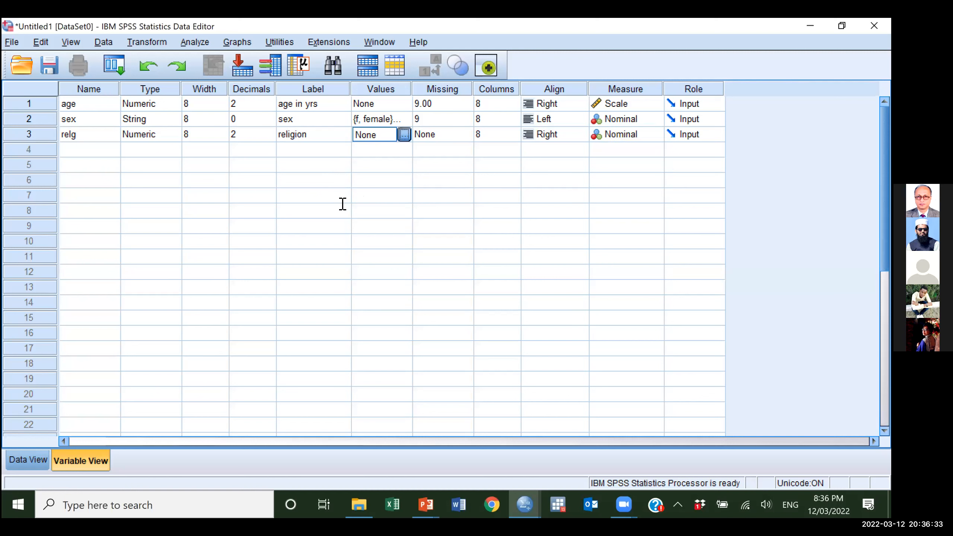
{"action": "type", "text": "1"}
{"action": "type", "text": "I"}
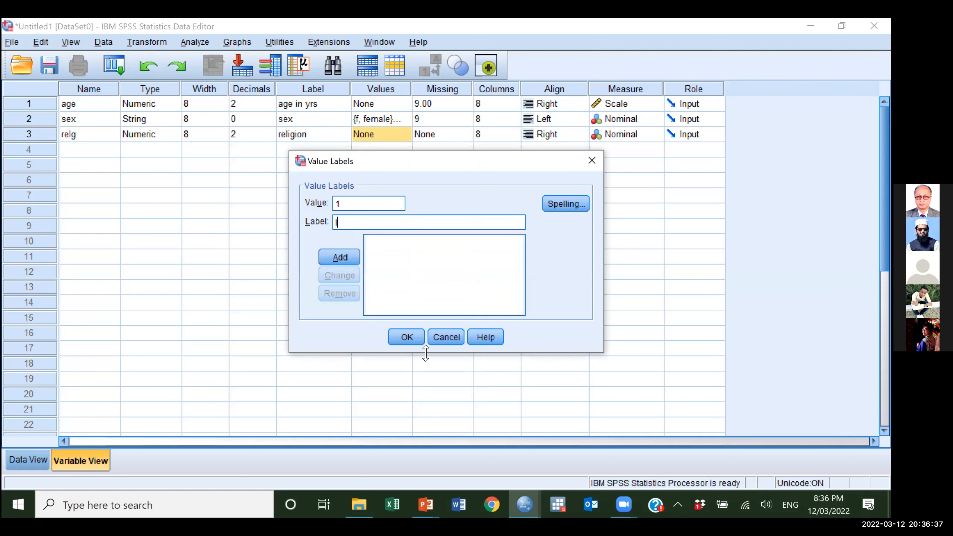
{"action": "type", "text": "slam"}
{"action": "left_click", "coordinate": [346, 259]}
{"action": "type", "text": "2"}
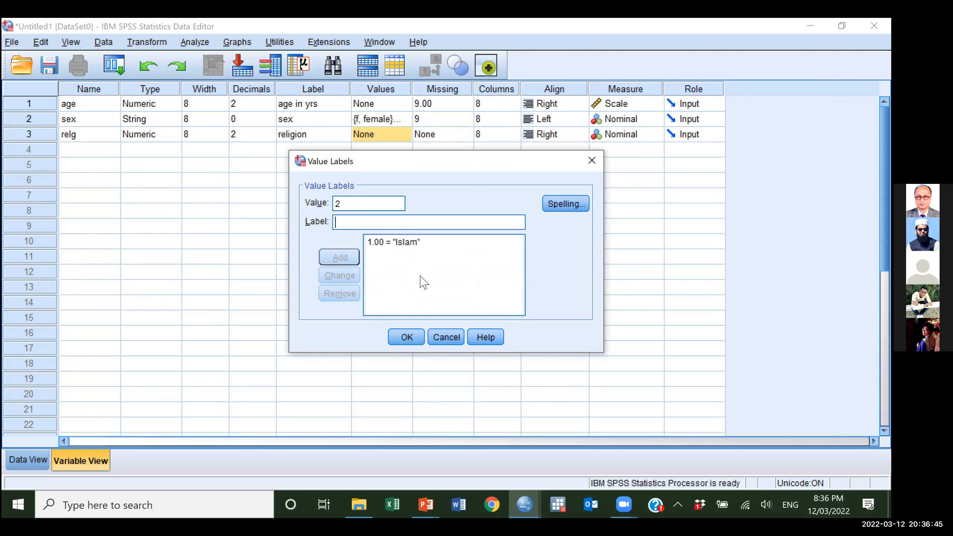
{"action": "type", "text": "hindu"}
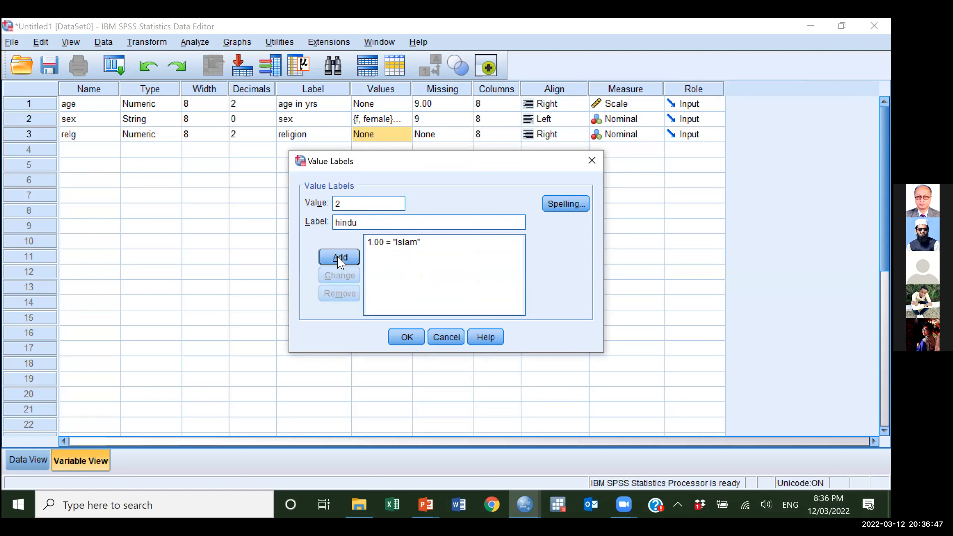
{"action": "left_click", "coordinate": [340, 259]}
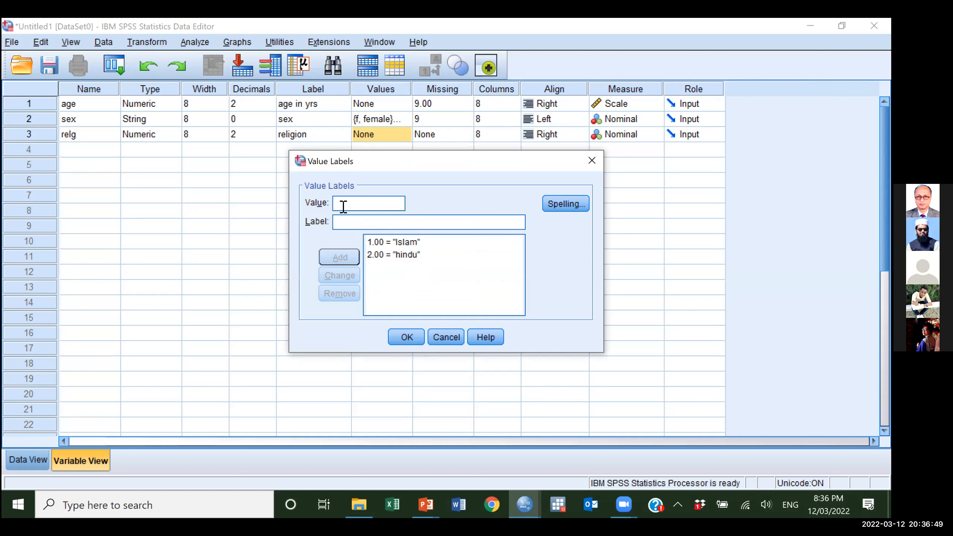
- Add the value label 3 as "others" for the relg variable and apply the value labels
{"action": "type", "text": "3"}
{"action": "key", "text": "Tab"}
{"action": "type", "text": "others"}
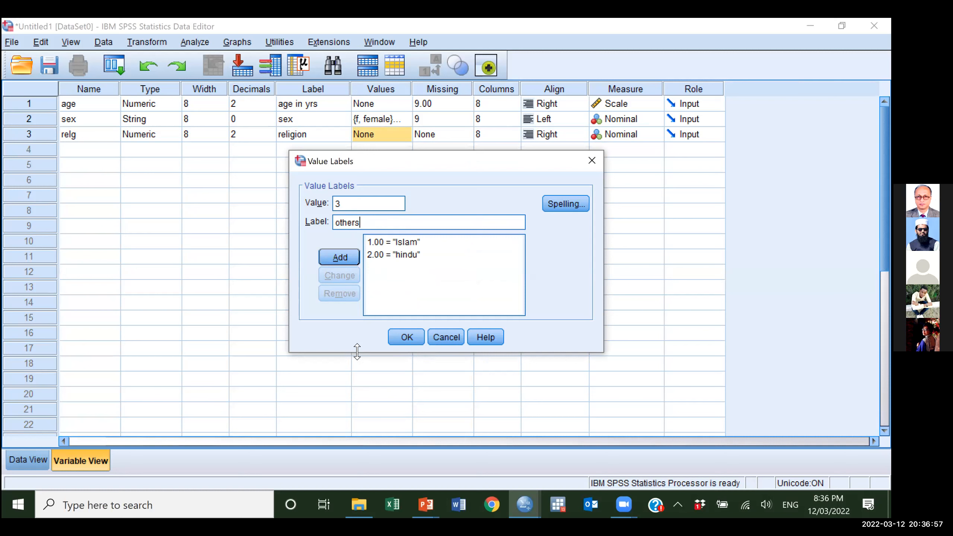
{"action": "key", "text": "Return"}
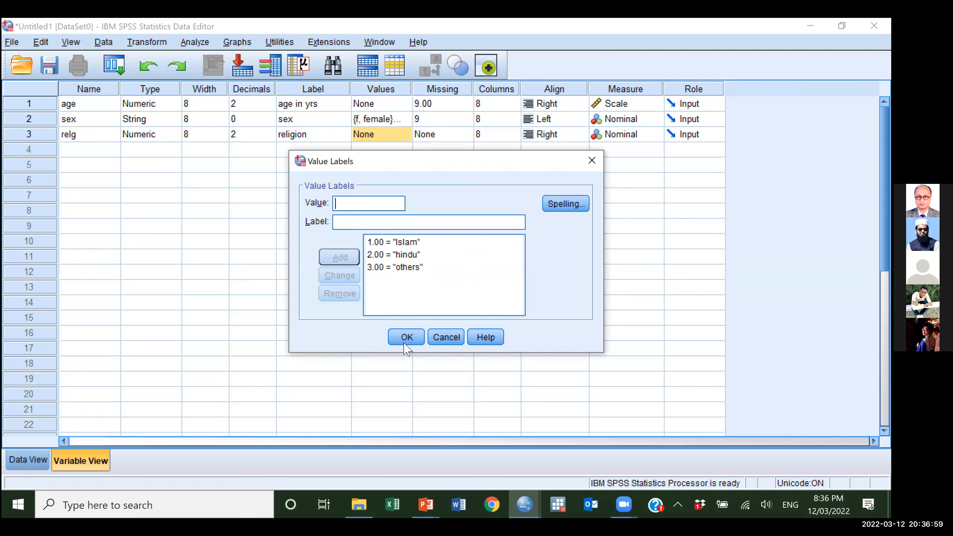
{"action": "left_click", "coordinate": [405, 337]}
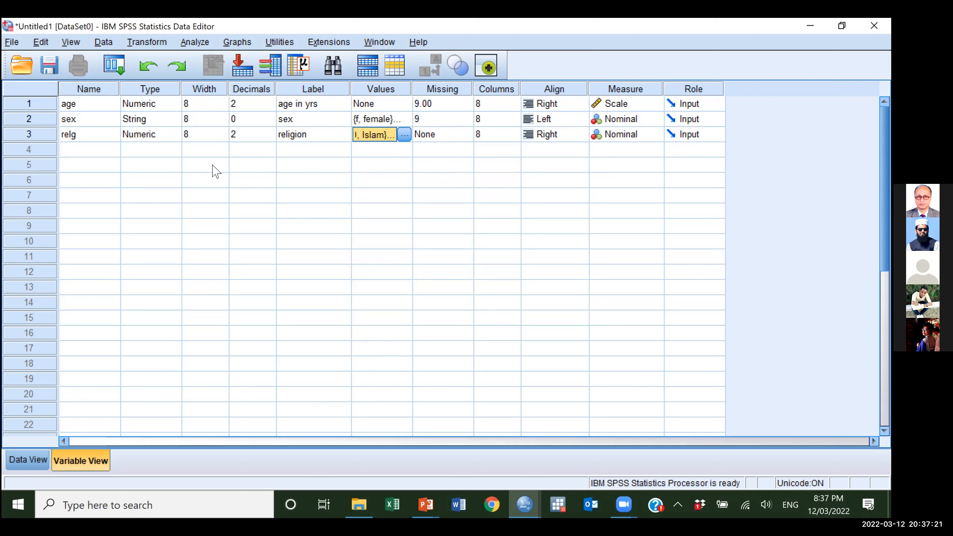
- Add a fourth variable named occu
{"action": "left_click", "coordinate": [92, 150]}
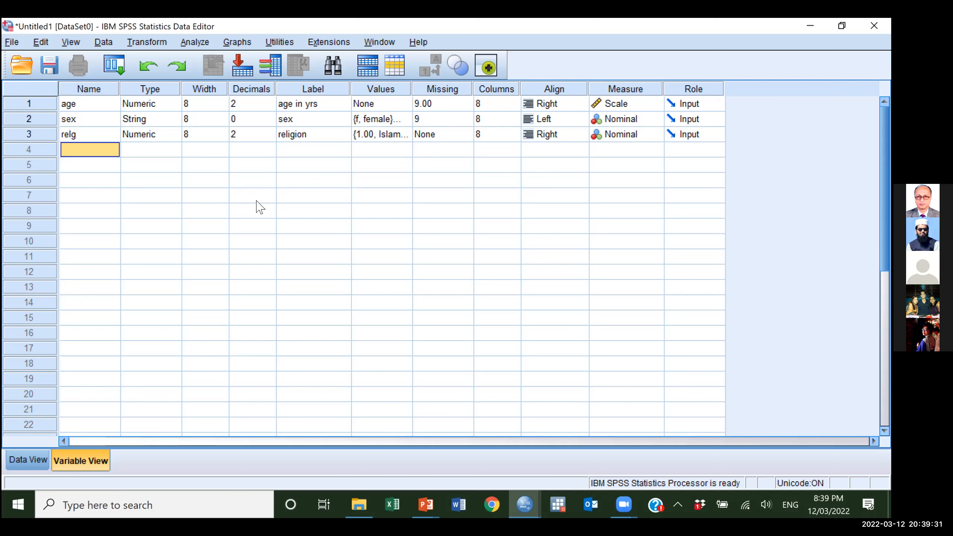
{"action": "type", "text": "occ"}
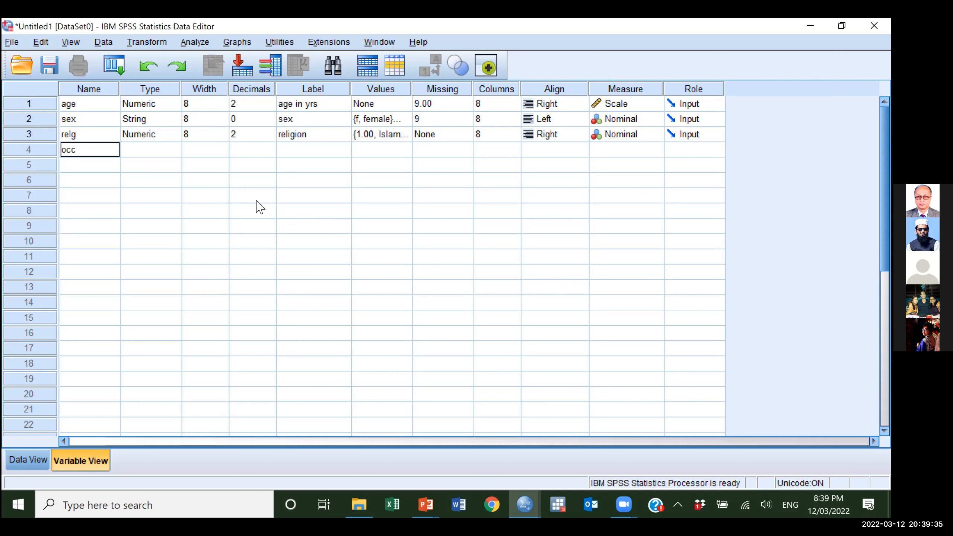
{"action": "type", "text": "up"}
{"action": "key", "text": "BackSpace"}
{"action": "key", "text": "Return"}
- Check the type, width and decimals settings of the occu variable
{"action": "key", "text": "Up"}
{"action": "key", "text": "Right"}
{"action": "key", "text": "Right"}
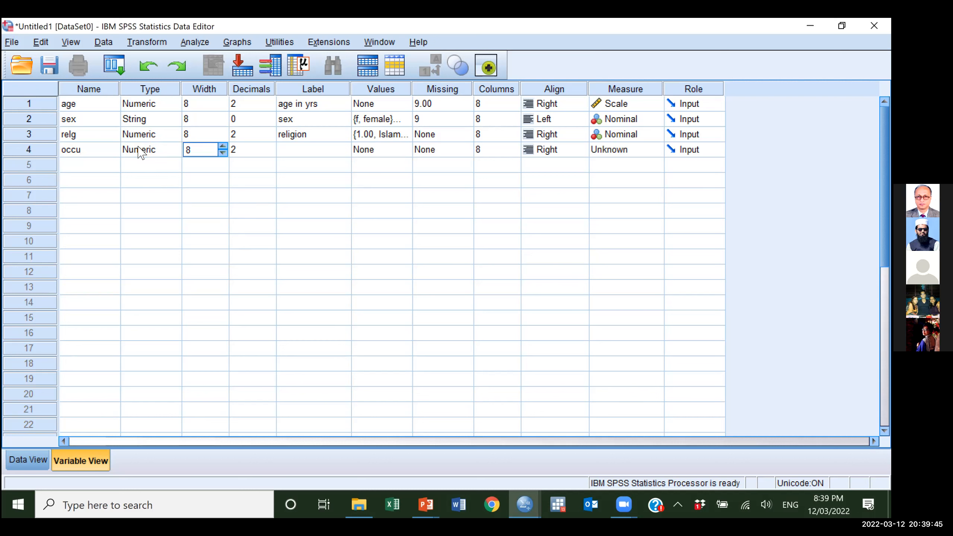
{"action": "key", "text": "Right"}
{"action": "key", "text": "Left"}
{"action": "key", "text": "Left"}
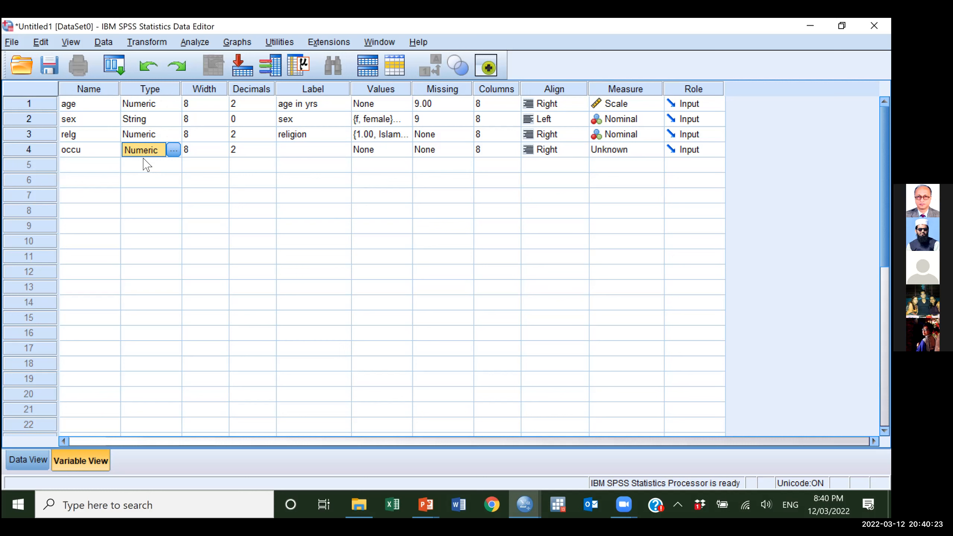
- Enter "occupation" as the label of the occu variable
{"action": "left_click", "coordinate": [293, 154]}
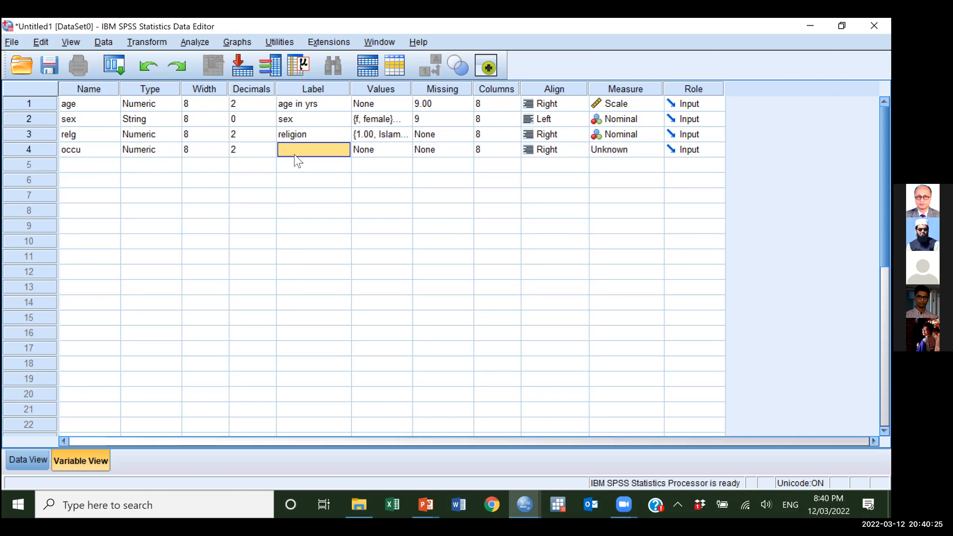
{"action": "left_click", "coordinate": [371, 152]}
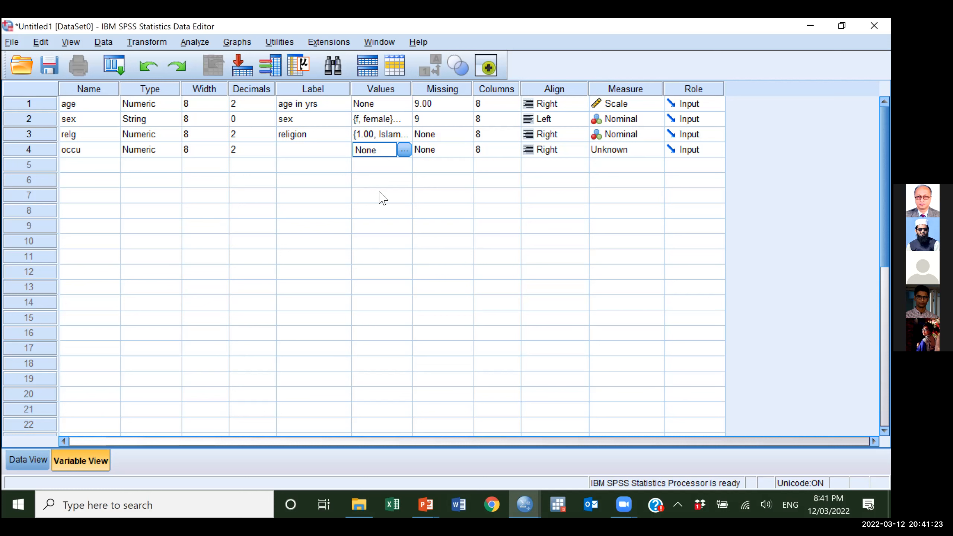
{"action": "key", "text": "Left"}
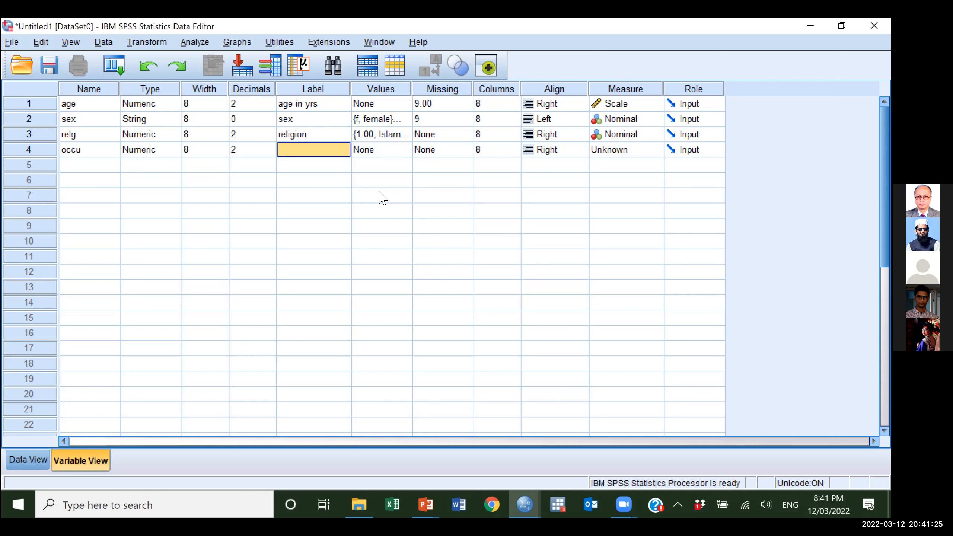
{"action": "type", "text": "occupation"}
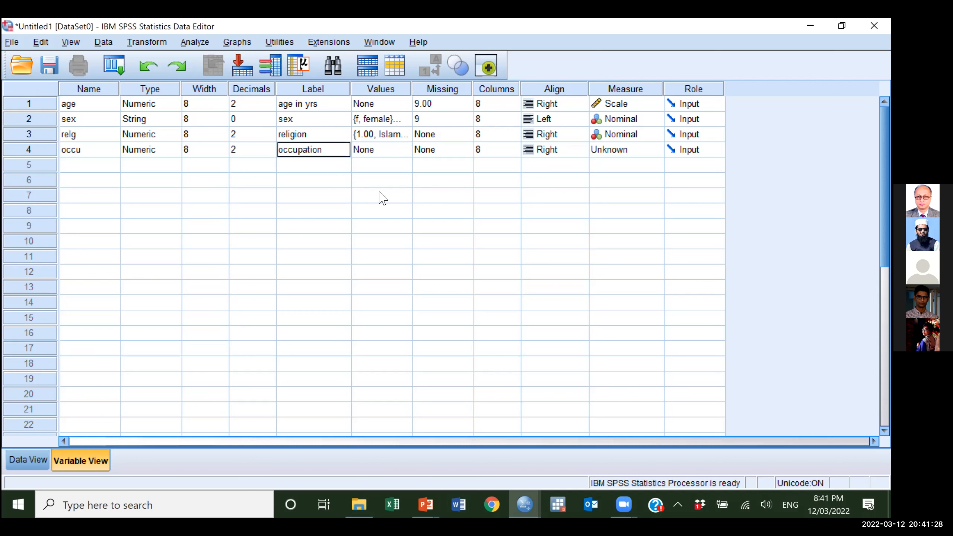
{"action": "key", "text": "Tab"}
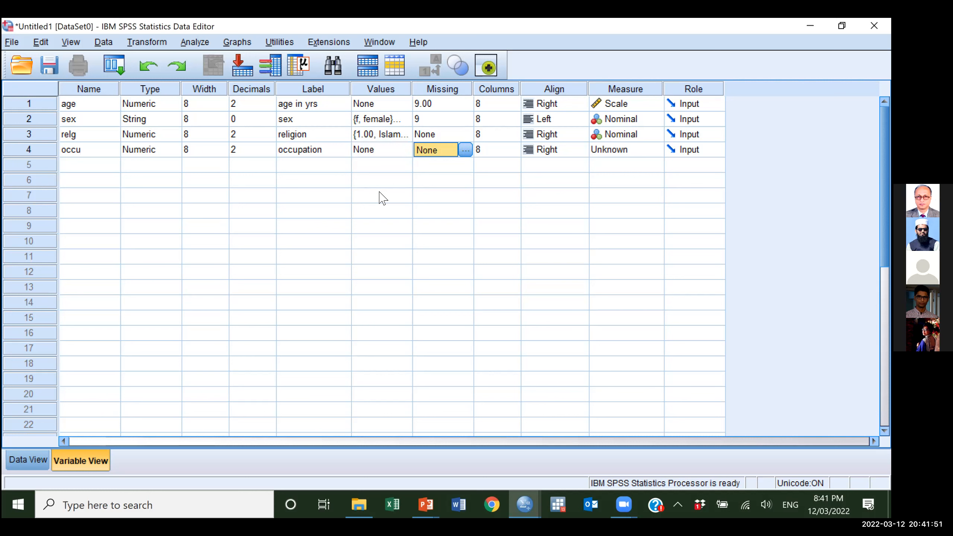
- Try to paste the sex variable's missing-value setting onto the relg variable
{"action": "key", "text": "Up"}
{"action": "key", "text": "Up"}
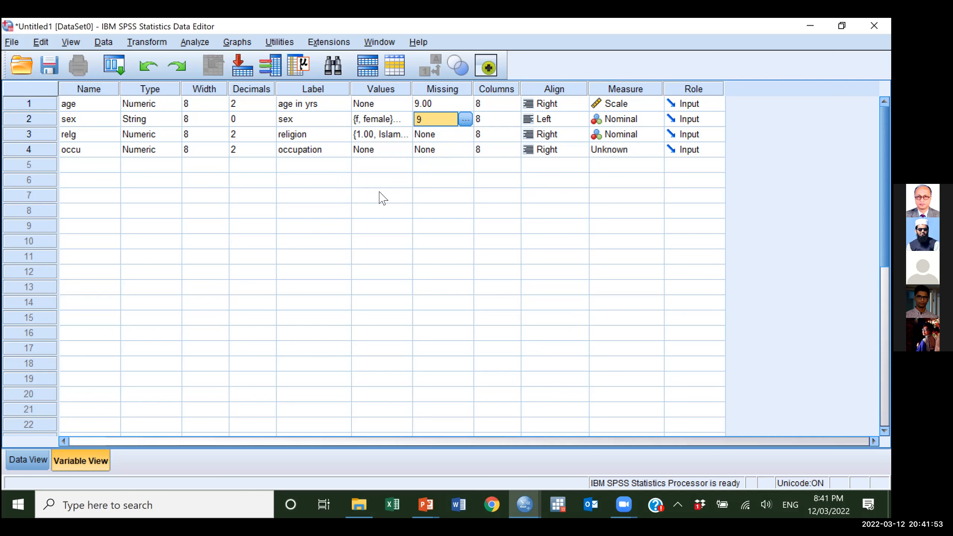
{"action": "key", "text": "Down"}
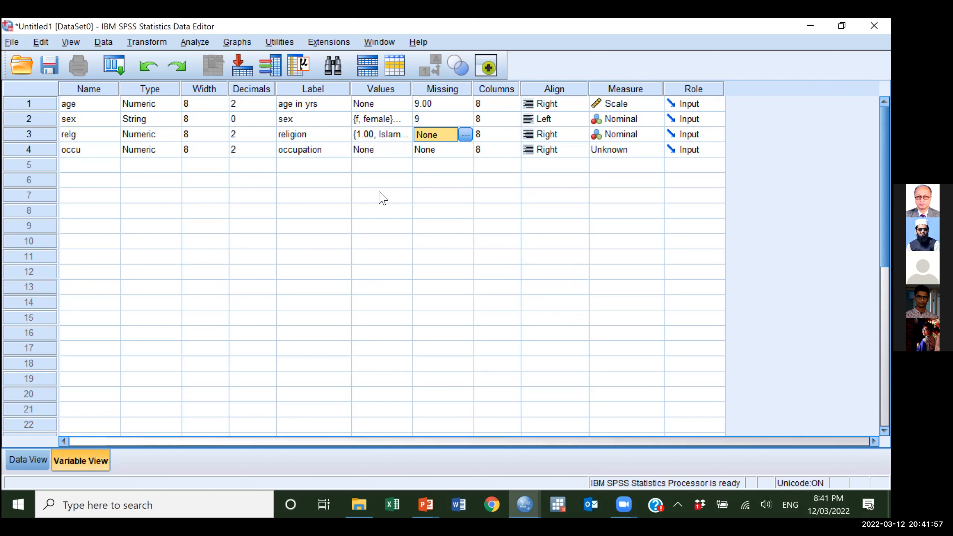
{"action": "key", "text": "ctrl+v"}
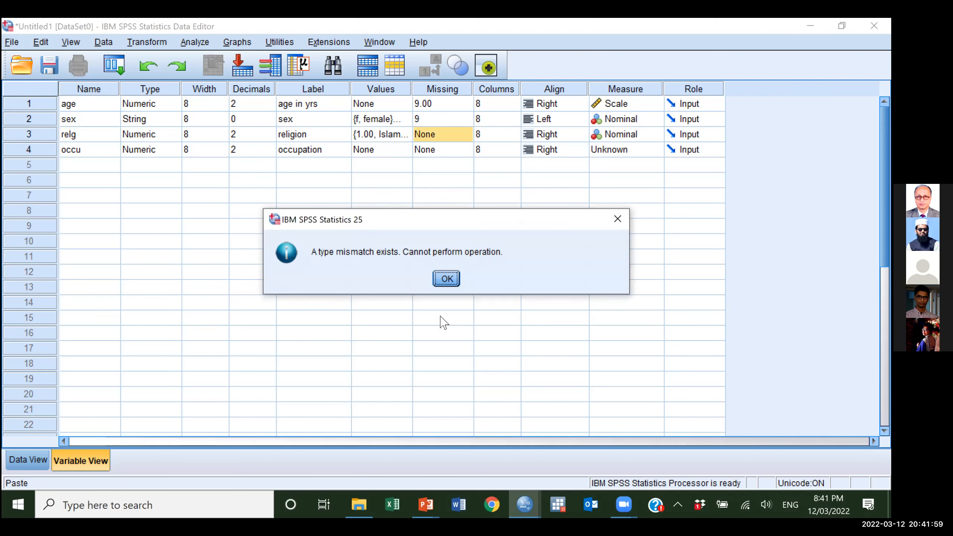
{"action": "left_click", "coordinate": [446, 278]}
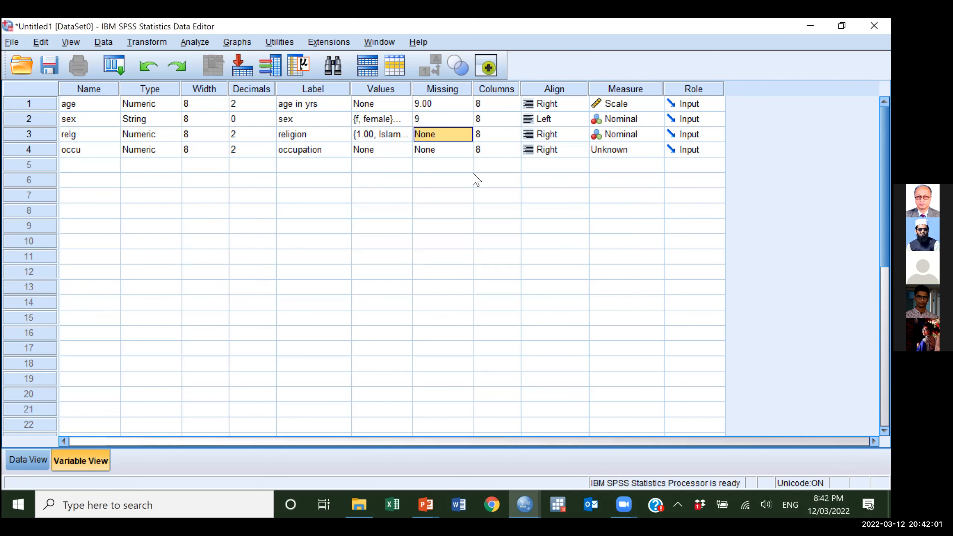
- Define 9 as a discrete missing value for the relg variable
{"action": "left_click", "coordinate": [467, 134]}
{"action": "left_click", "coordinate": [467, 134]}
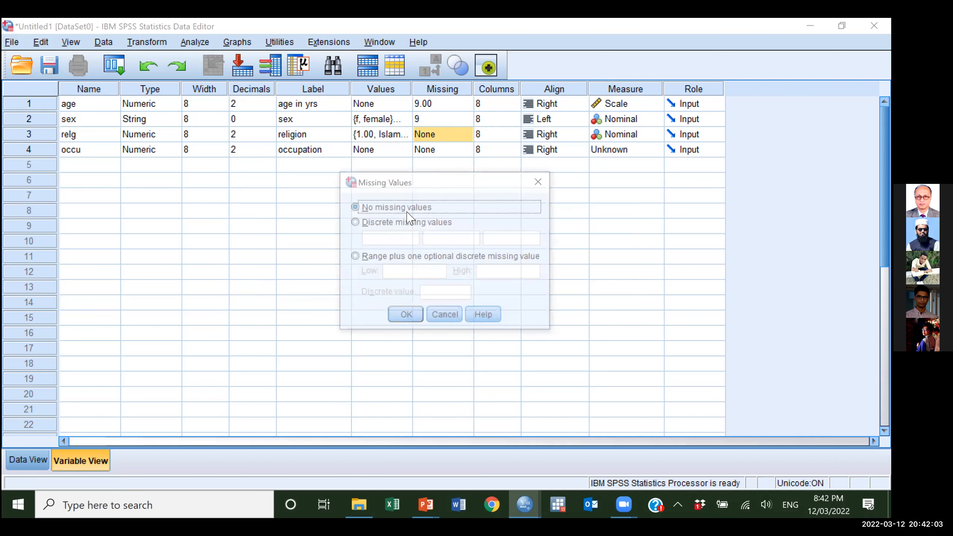
{"action": "left_click", "coordinate": [386, 241]}
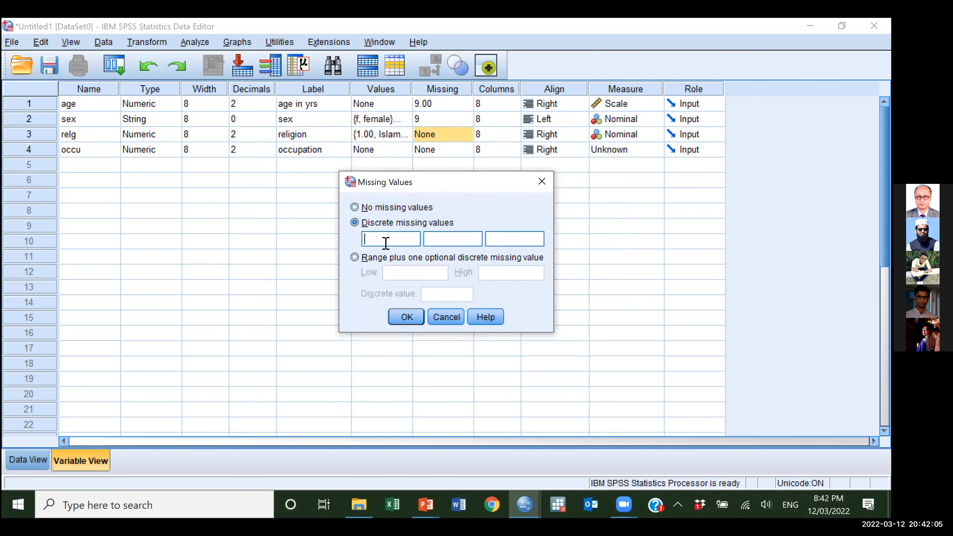
{"action": "type", "text": "9"}
{"action": "left_click", "coordinate": [407, 317]}
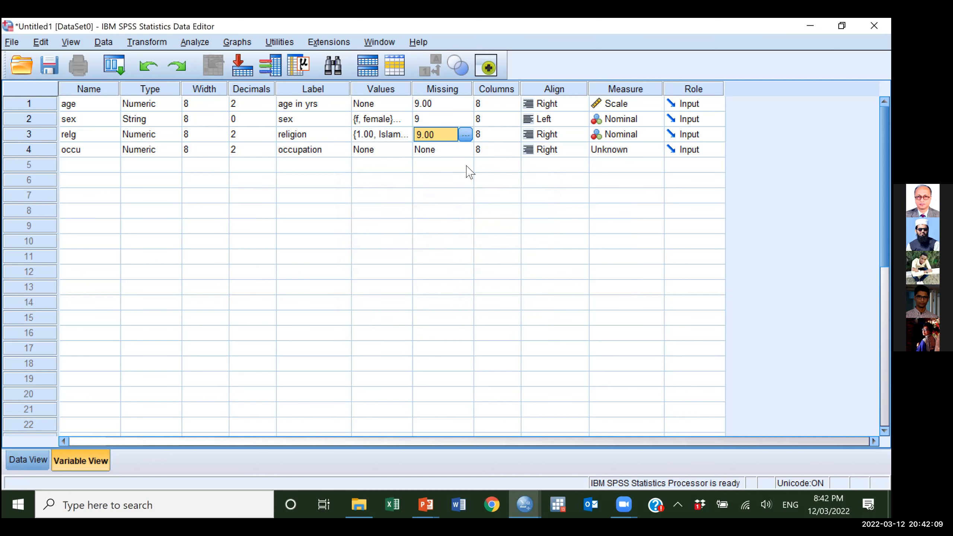
- Define 9 as a discrete missing value for the occu variable and set its measure to Nominal
{"action": "left_click", "coordinate": [454, 151]}
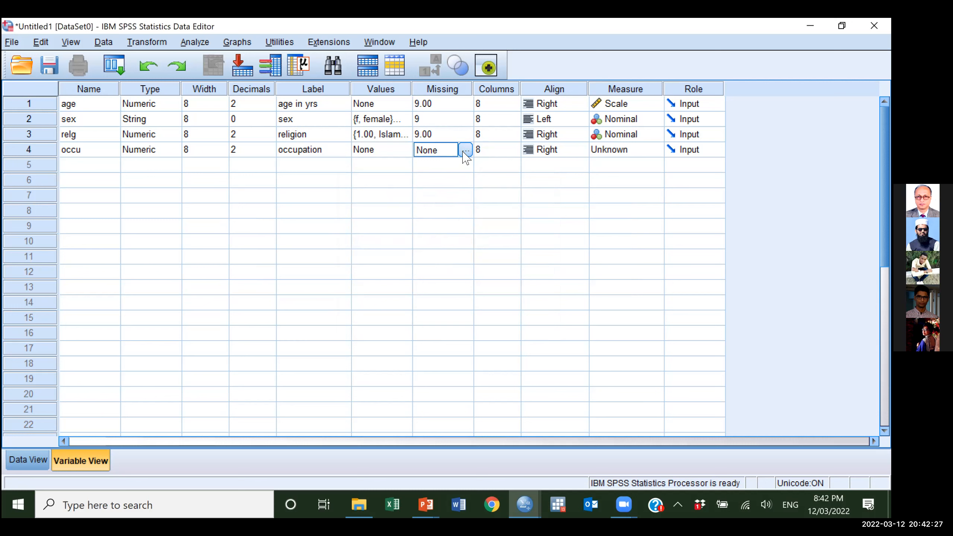
{"action": "left_click", "coordinate": [465, 150]}
{"action": "left_click", "coordinate": [398, 225]}
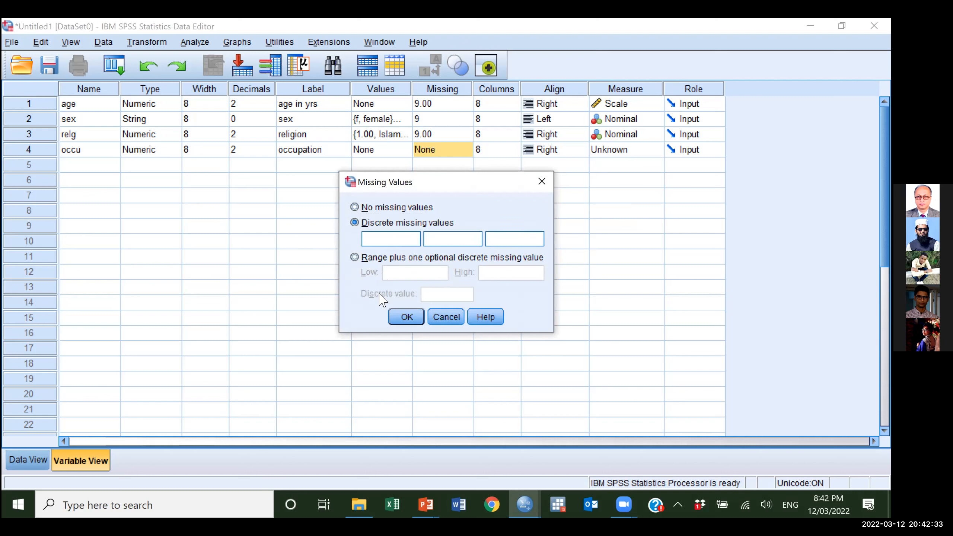
{"action": "type", "text": "9"}
{"action": "left_click", "coordinate": [412, 313]}
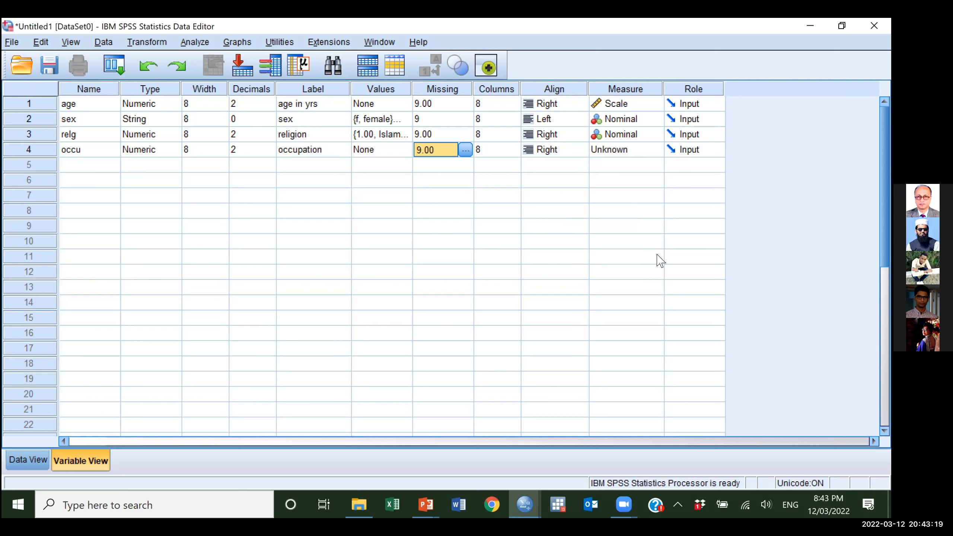
{"action": "left_click", "coordinate": [648, 157]}
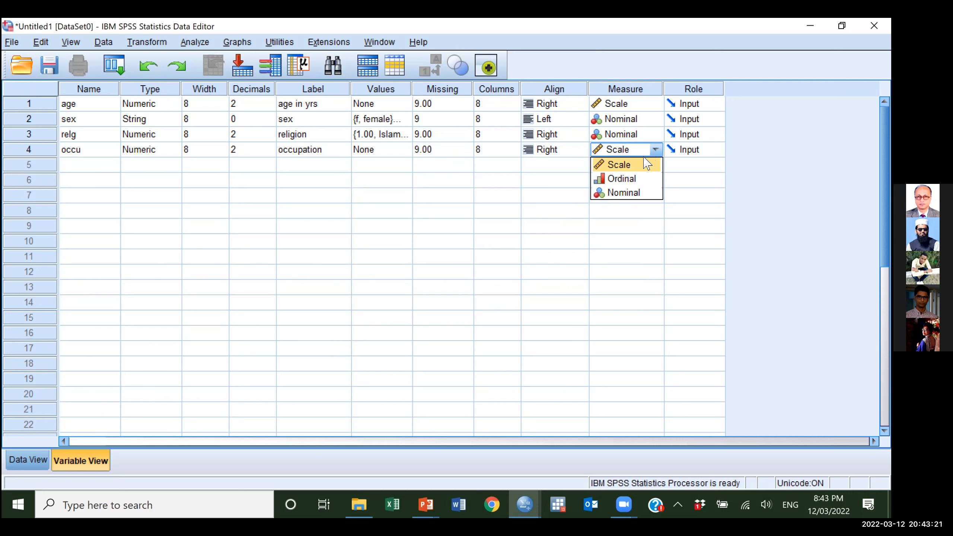
{"action": "left_click", "coordinate": [617, 193]}
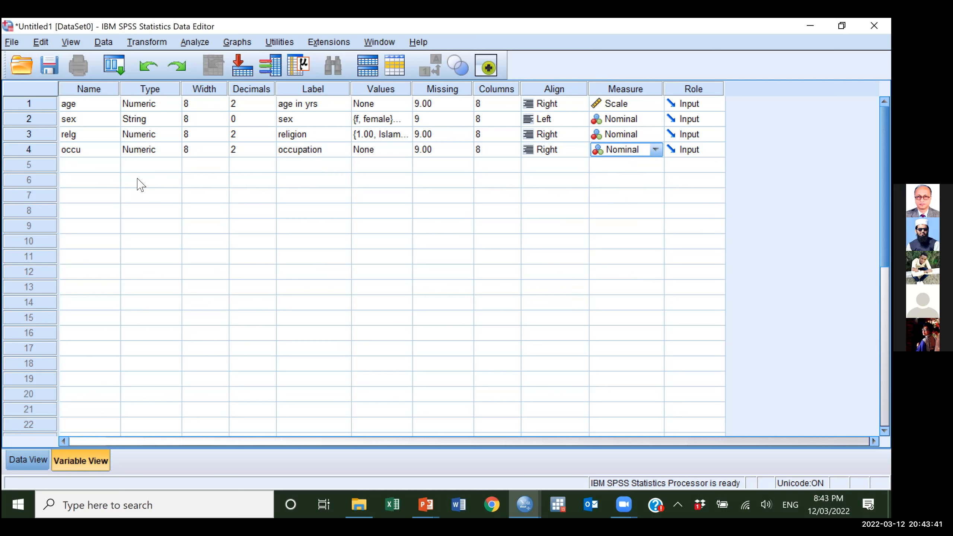
- Add a fifth variable named bw and enter "Body wt. in Kg" as its label
{"action": "left_click", "coordinate": [95, 168]}
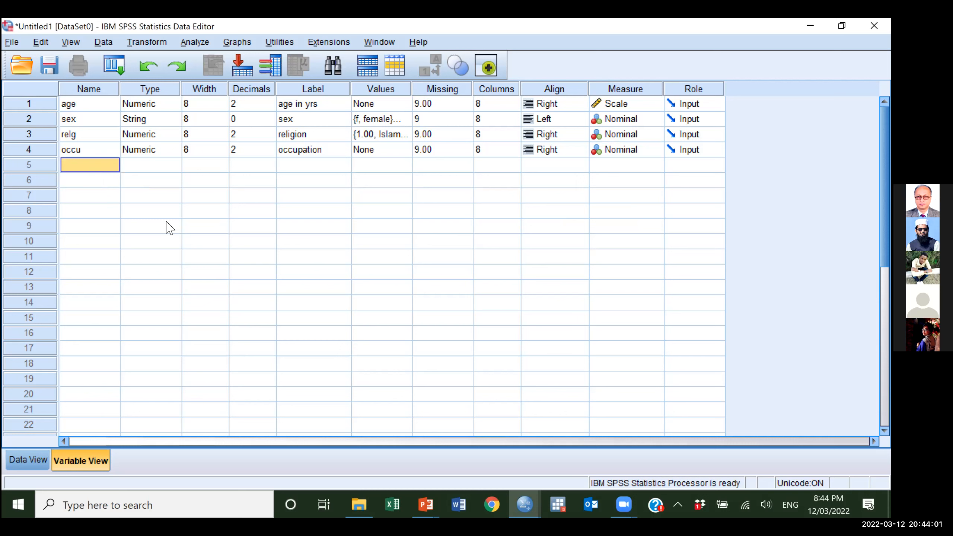
{"action": "type", "text": "b"}
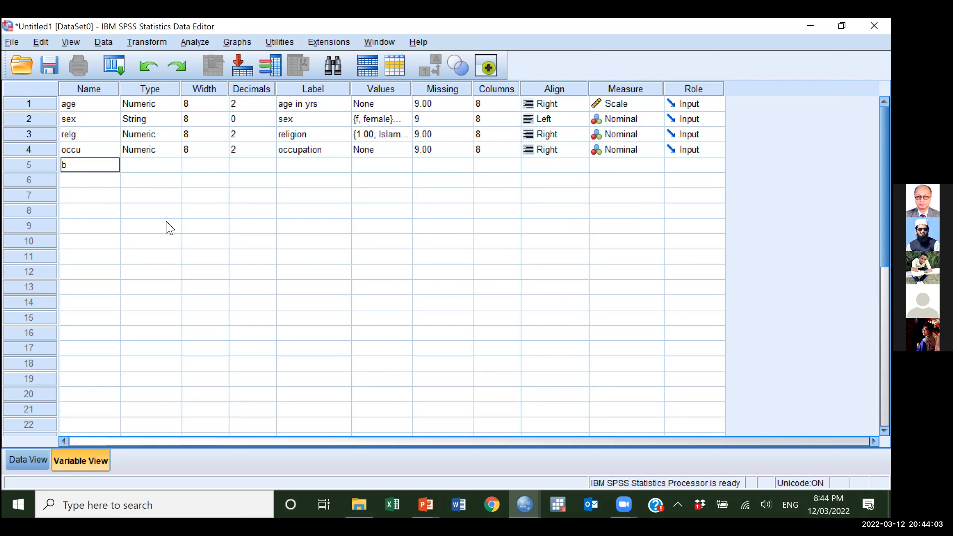
{"action": "type", "text": "w"}
{"action": "key", "text": "Tab"}
{"action": "key", "text": "Tab"}
{"action": "key", "text": "Tab"}
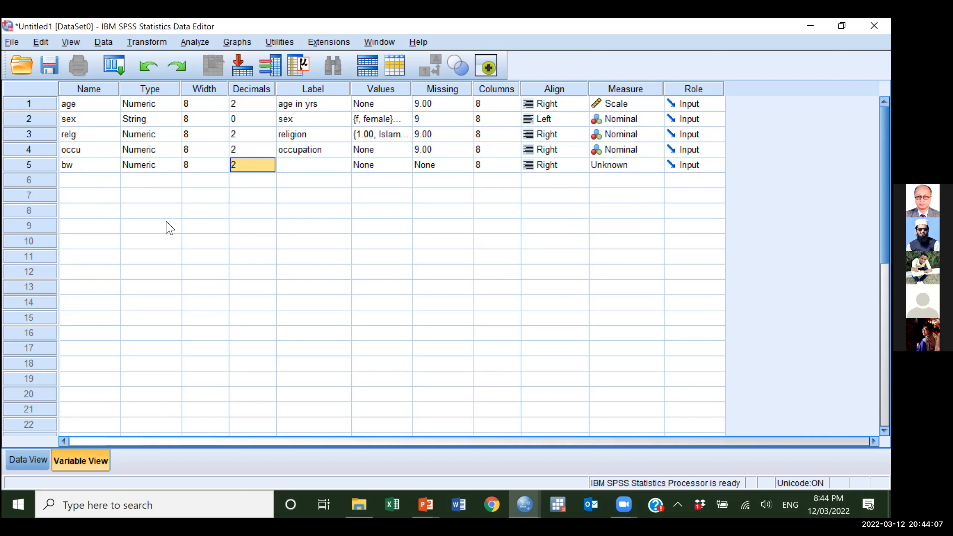
{"action": "key", "text": "Tab"}
{"action": "type", "text": "Body wt"}
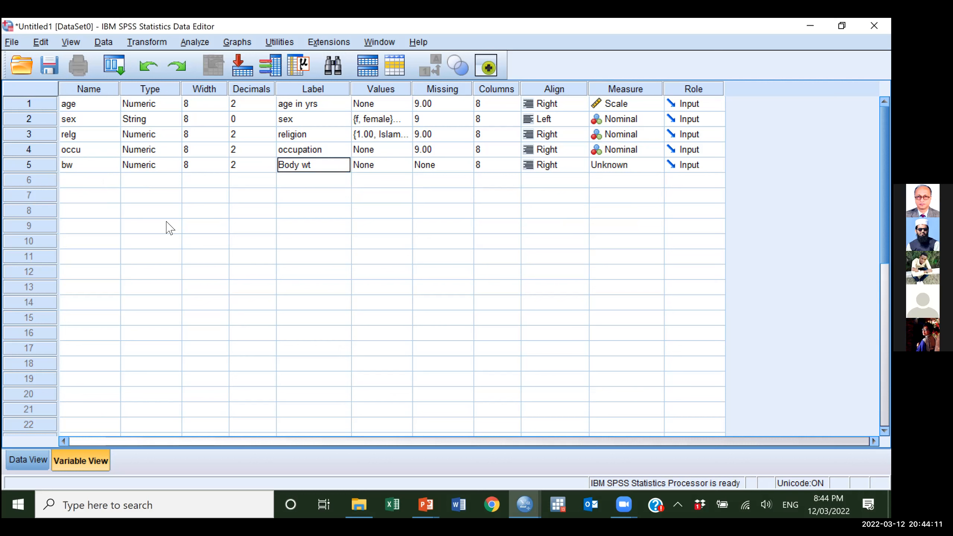
{"action": "type", "text": ". in Kg"}
{"action": "key", "text": "Return"}
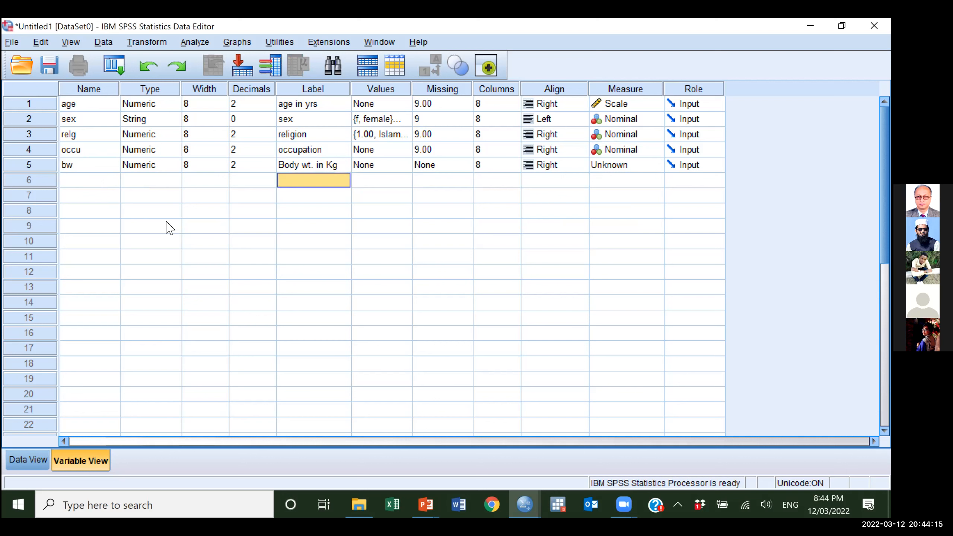
- Define 99 as a discrete missing value for the bw variable
{"action": "key", "text": "Up"}
{"action": "key", "text": "Right"}
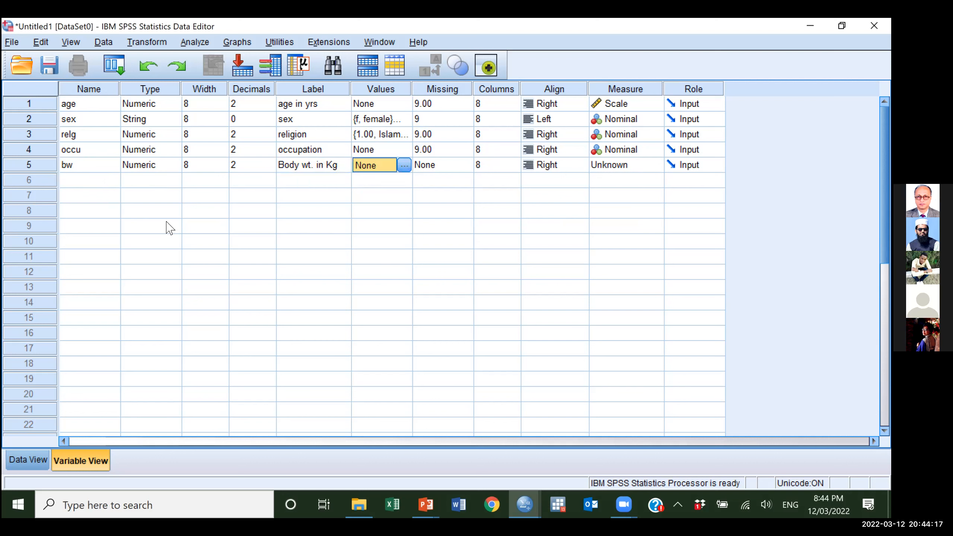
{"action": "key", "text": "Right"}
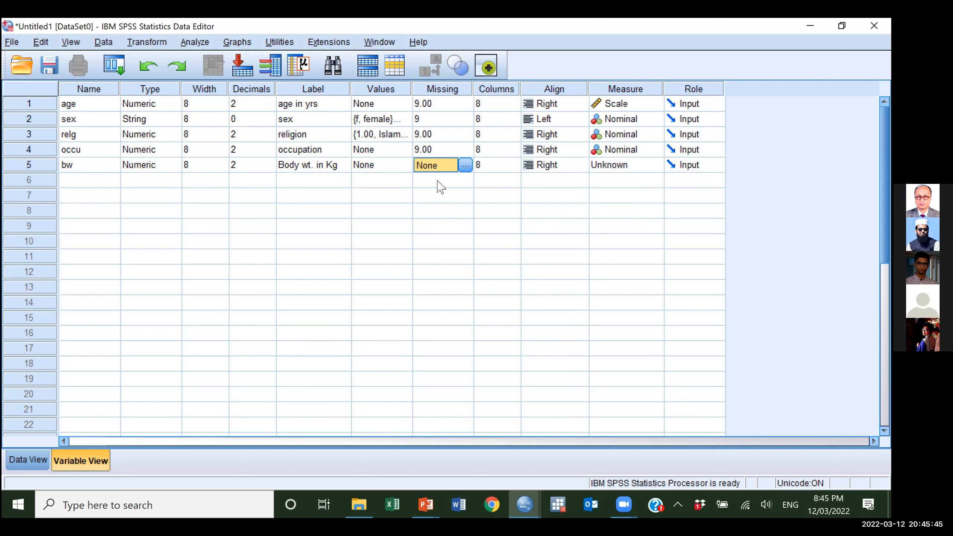
{"action": "left_click", "coordinate": [466, 165]}
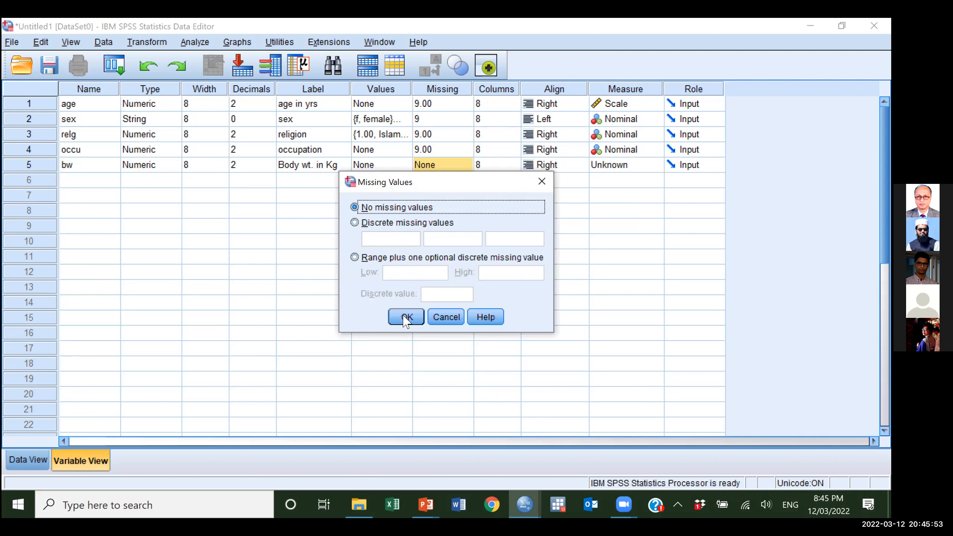
{"action": "left_click", "coordinate": [466, 224]}
{"action": "key", "text": "Tab"}
{"action": "type", "text": "99"}
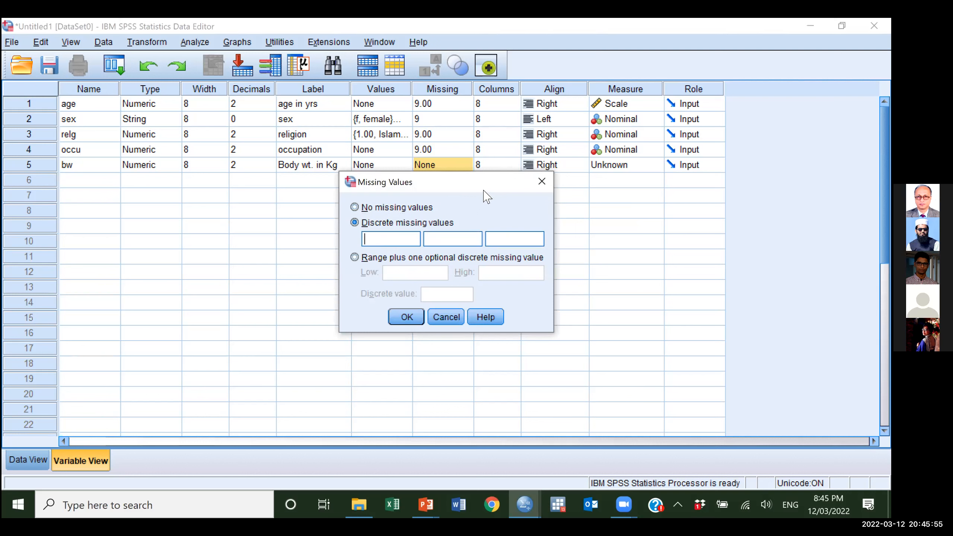
{"action": "key", "text": "Return"}
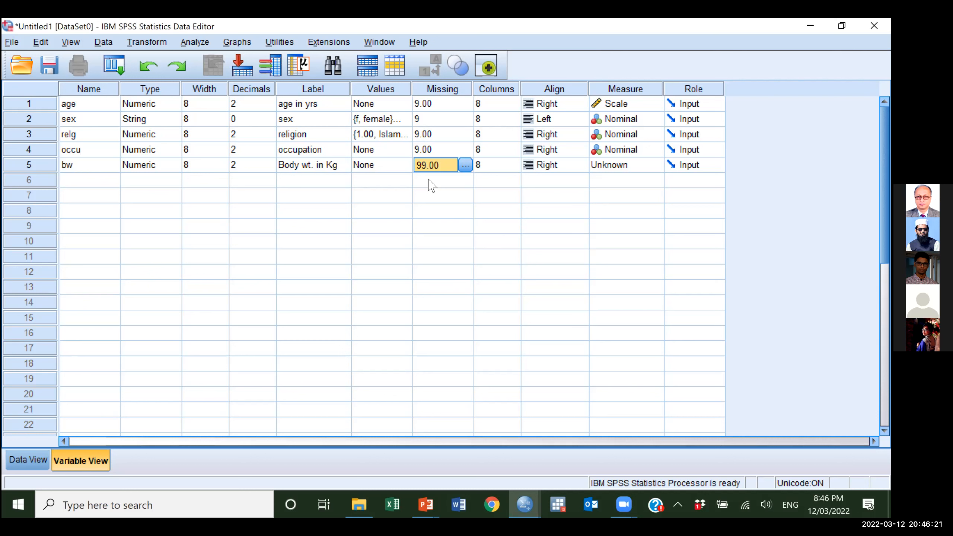
- Change the discrete missing value of the bw variable to 999
{"action": "left_click", "coordinate": [465, 165]}
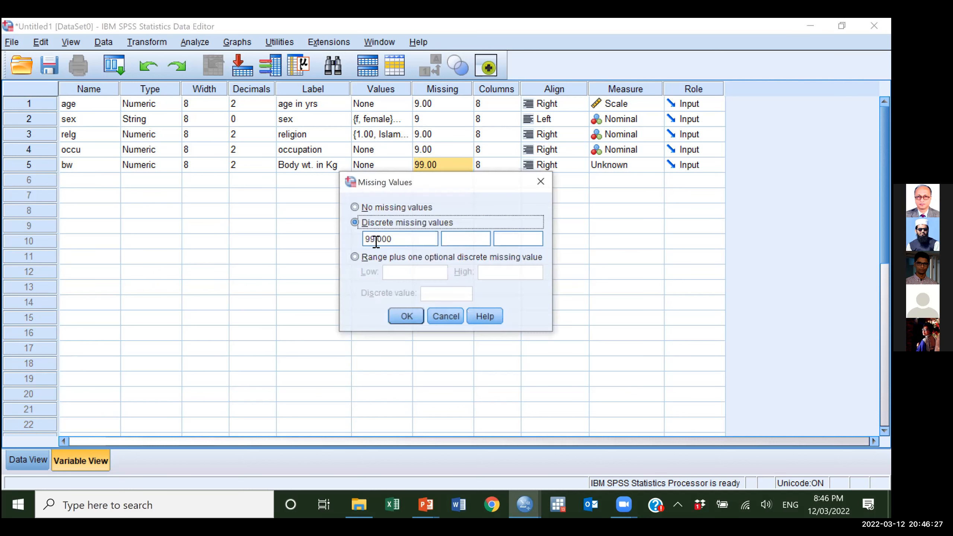
{"action": "key", "text": "Tab"}
{"action": "type", "text": "9"}
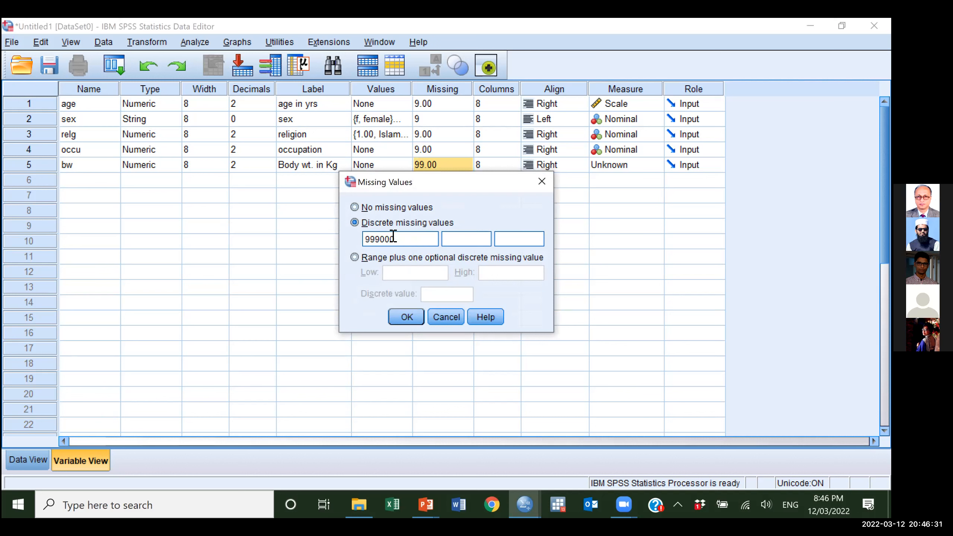
{"action": "key", "text": "Delete"}
{"action": "key", "text": "Delete"}
{"action": "key", "text": "Delete"}
{"action": "left_click", "coordinate": [406, 322]}
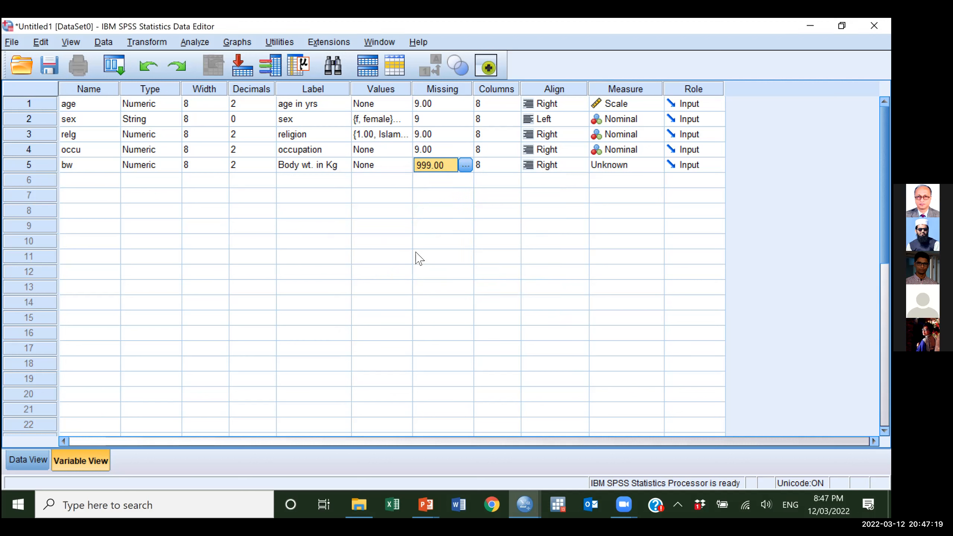
- Insert a new variable between occu and bw
{"action": "left_click", "coordinate": [83, 184]}
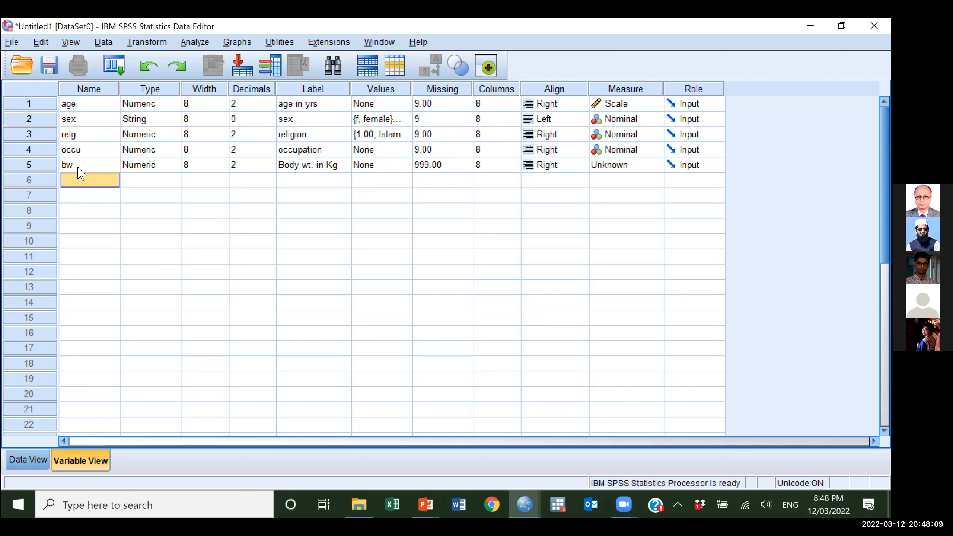
{"action": "key", "text": "Up"}
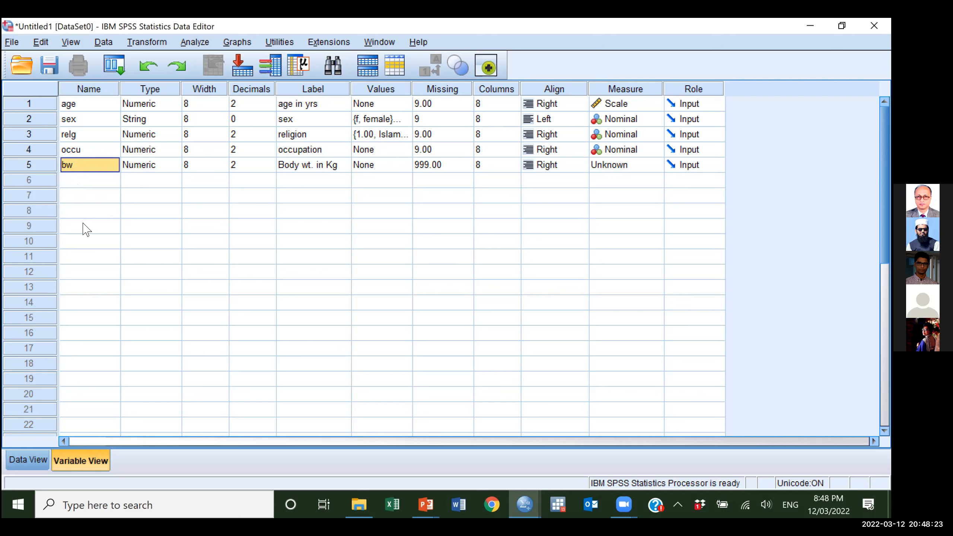
{"action": "left_click", "coordinate": [36, 167]}
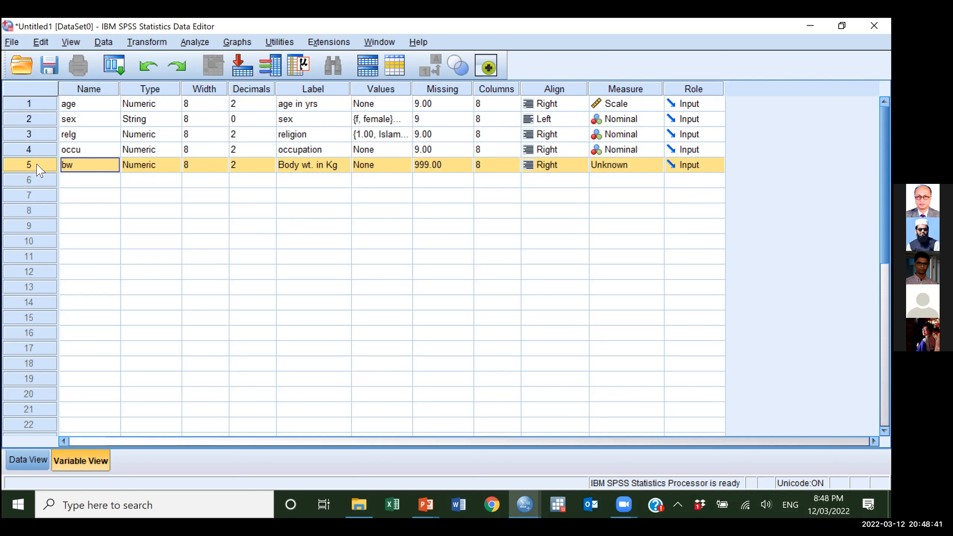
{"action": "right_click", "coordinate": [39, 170]}
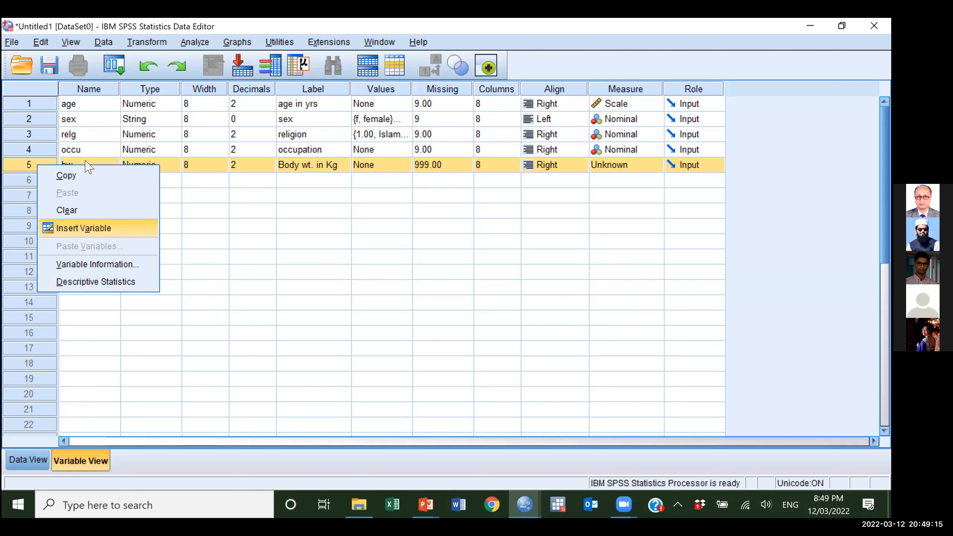
{"action": "key", "text": "Return"}
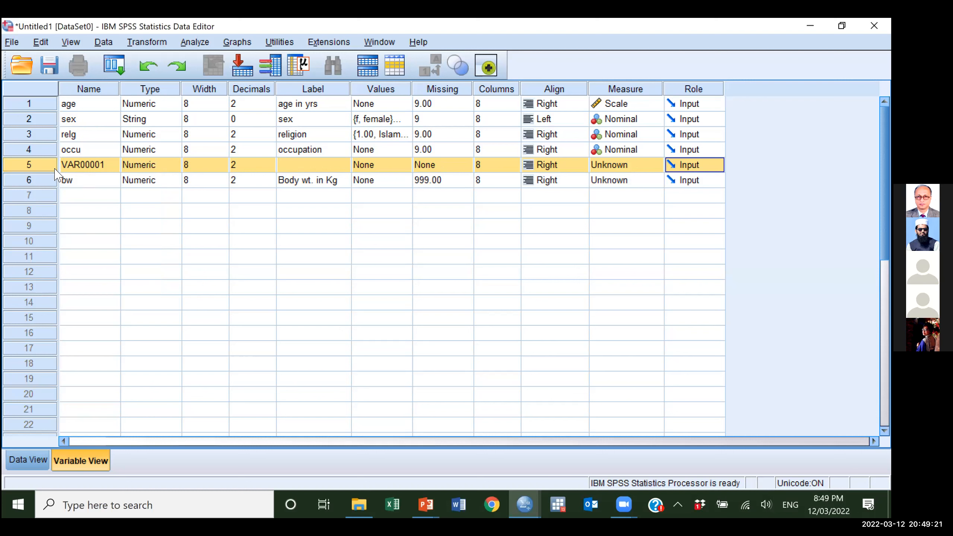
{"action": "left_click", "coordinate": [34, 165]}
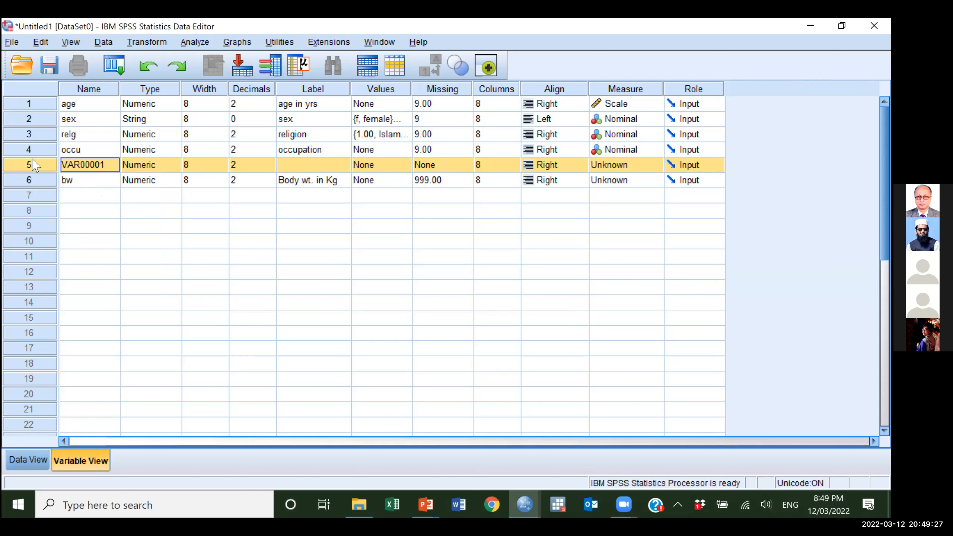
{"action": "right_click", "coordinate": [34, 165]}
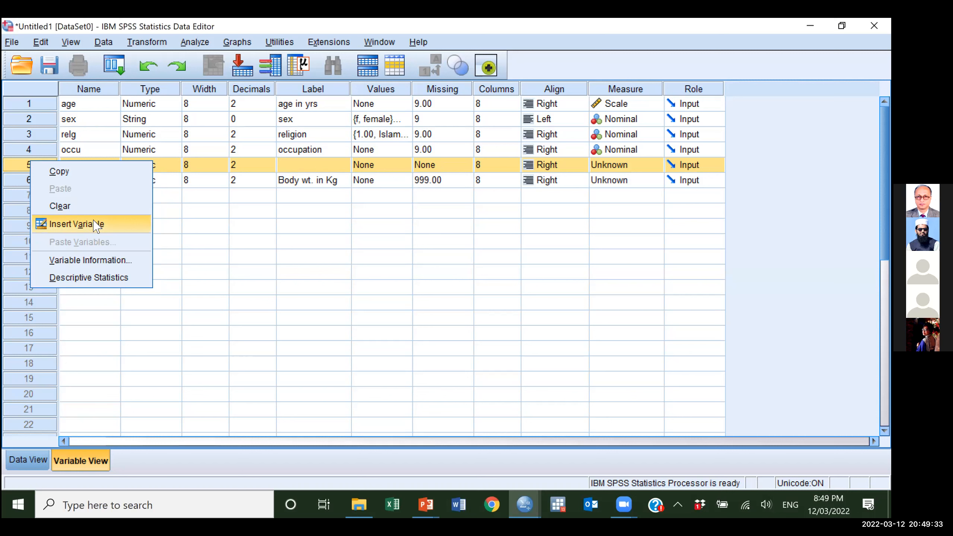
{"action": "left_click", "coordinate": [195, 227]}
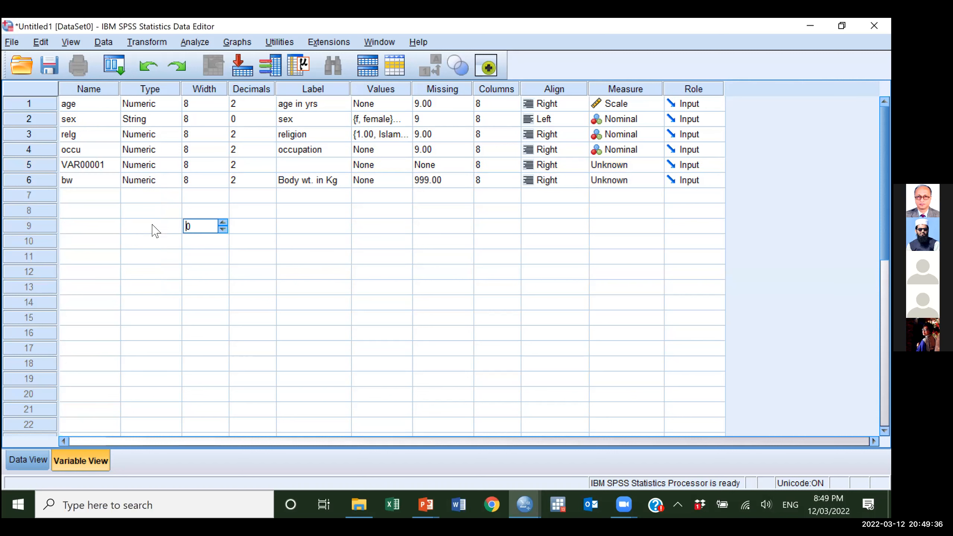
{"action": "left_click", "coordinate": [107, 217]}
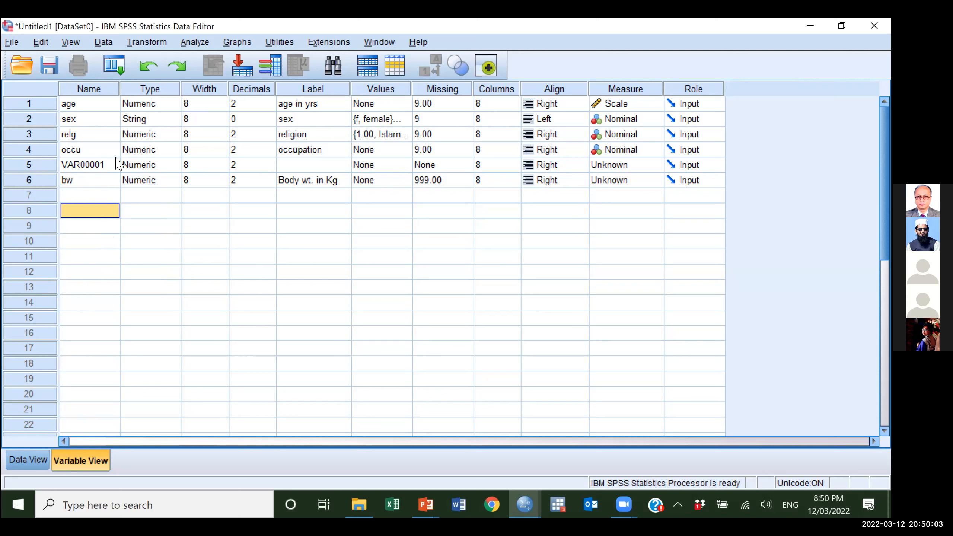
{"action": "left_click", "coordinate": [94, 167]}
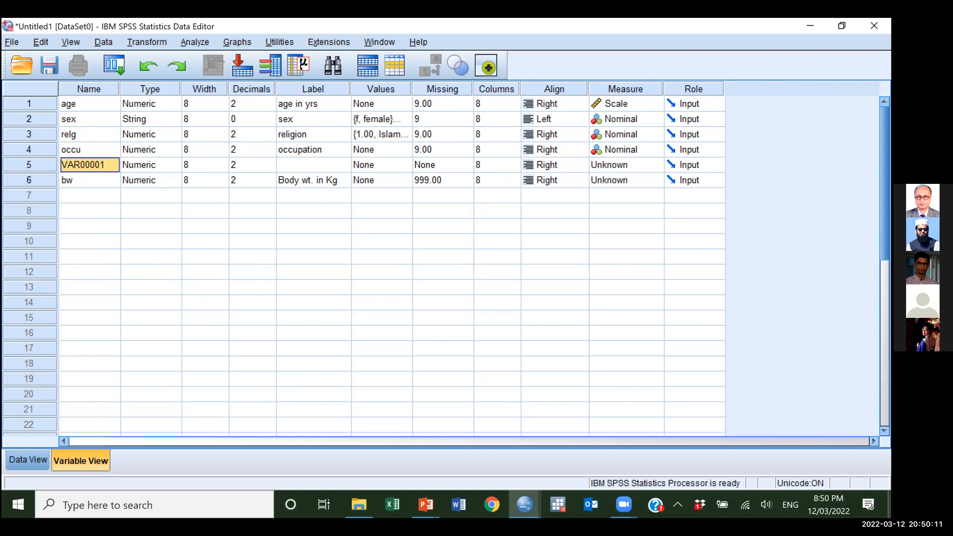
- Name the new variable above bw income and enter "monthly income" as its label
{"action": "type", "text": "income"}
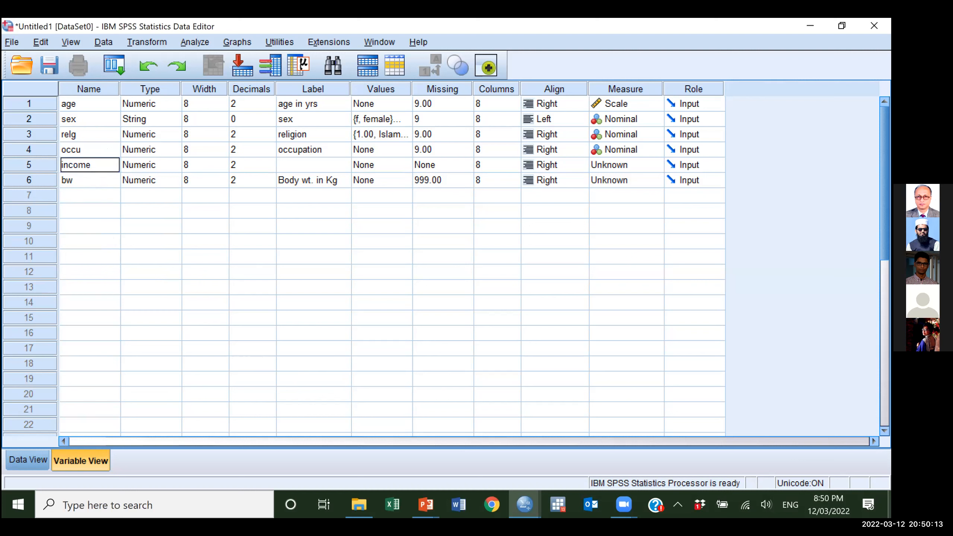
{"action": "key", "text": "Return"}
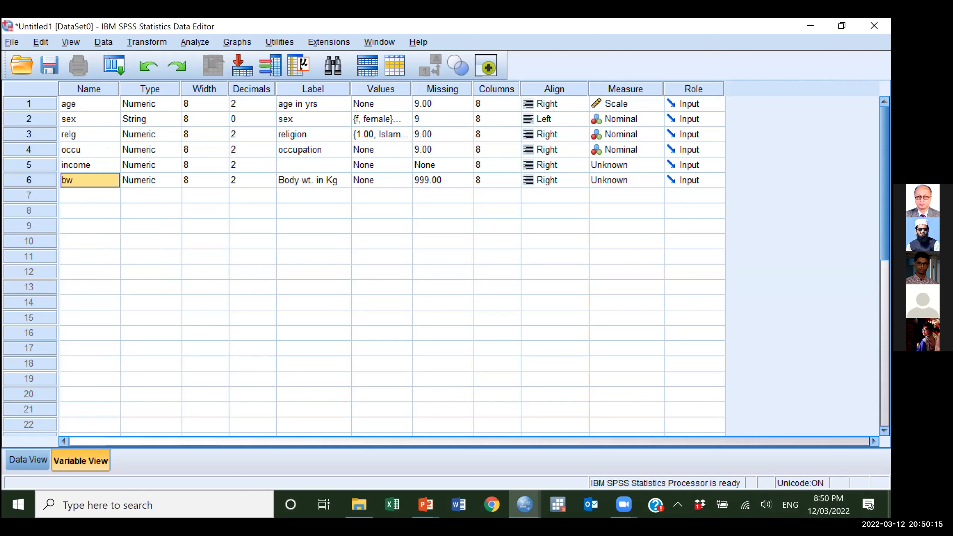
{"action": "key", "text": "Up"}
{"action": "key", "text": "Right"}
{"action": "key", "text": "Right"}
{"action": "key", "text": "Right"}
{"action": "key", "text": "Right"}
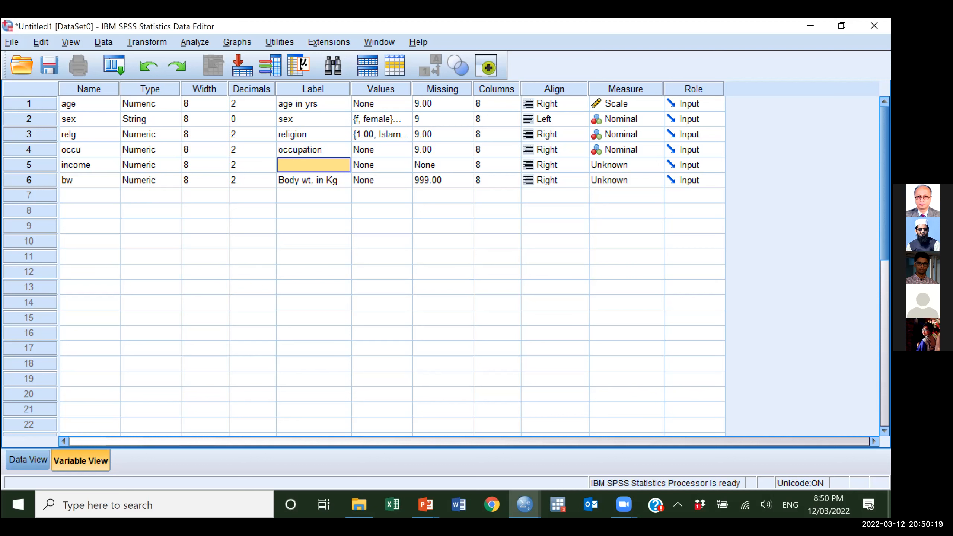
{"action": "type", "text": "monthly income"}
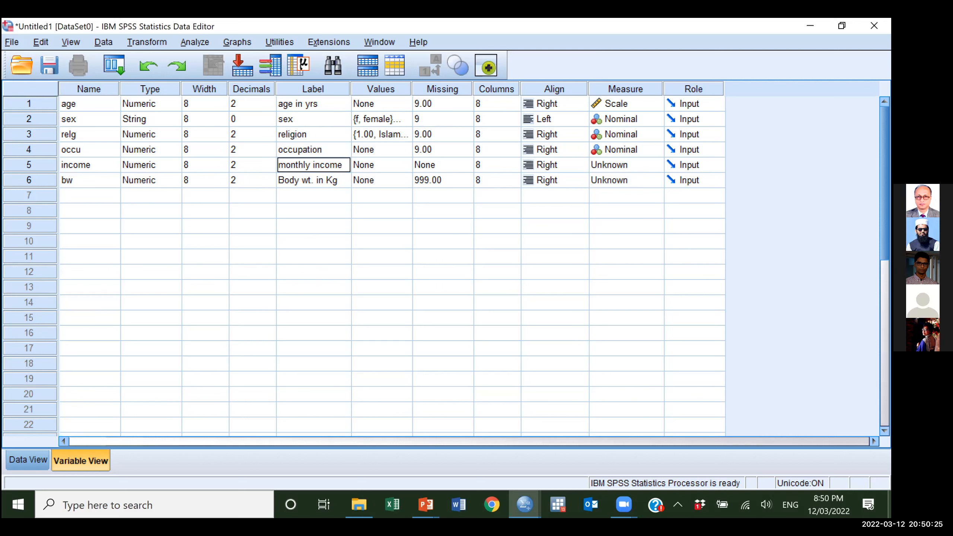
{"action": "key", "text": "Tab"}
{"action": "key", "text": "Tab"}
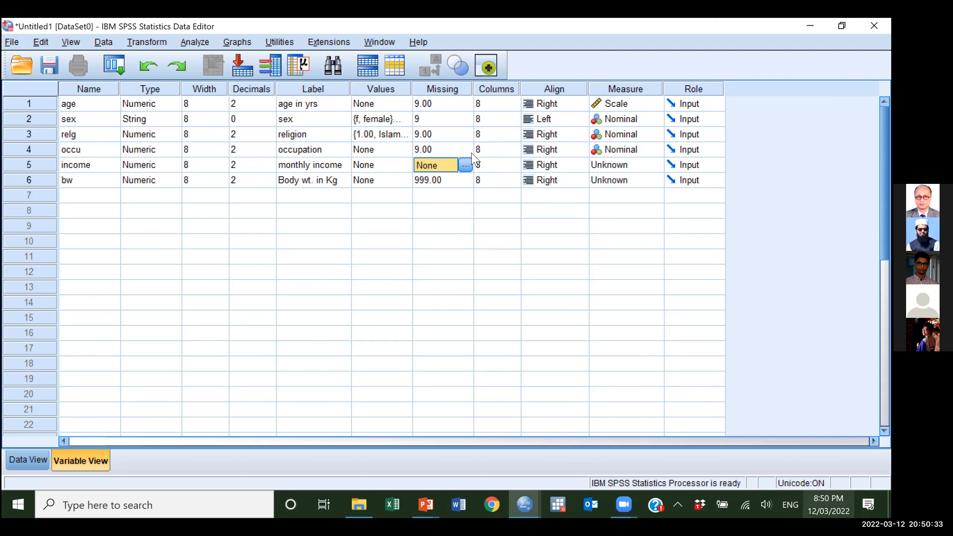
{"action": "left_click", "coordinate": [466, 166]}
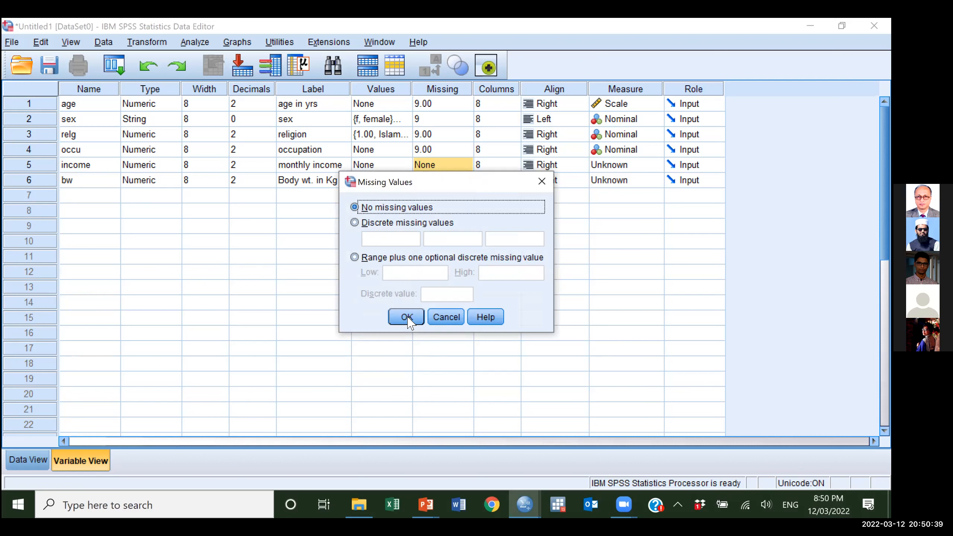
{"action": "left_click", "coordinate": [407, 317]}
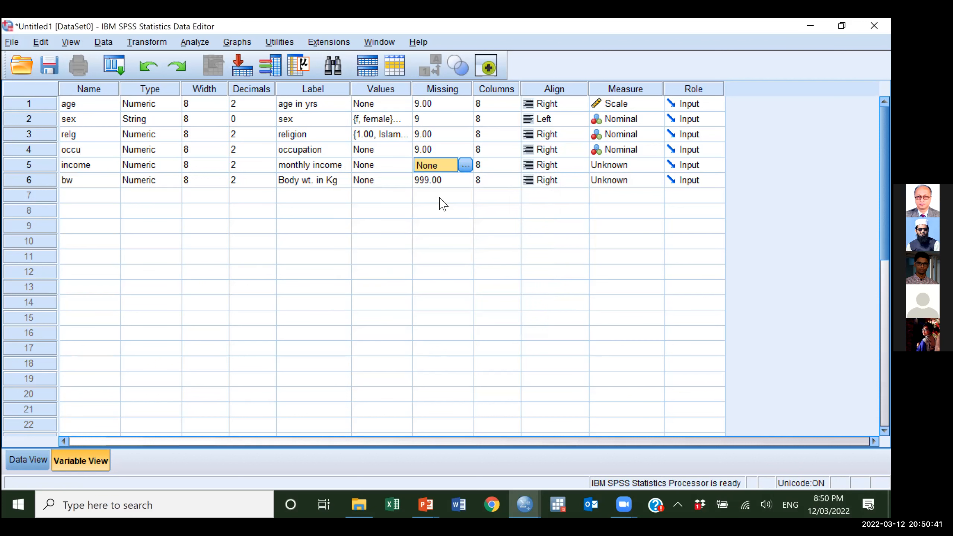
{"action": "left_click", "coordinate": [464, 165]}
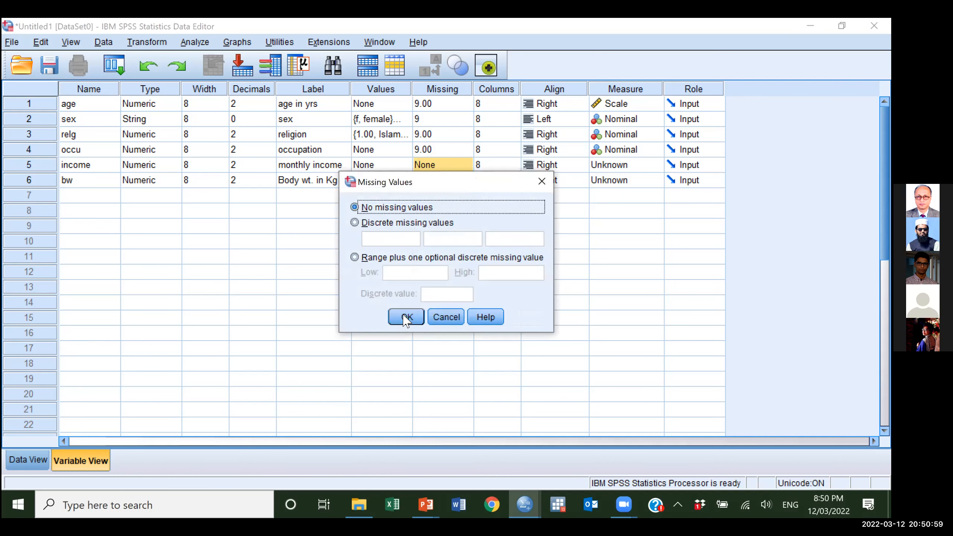
{"action": "key", "text": "Tab"}
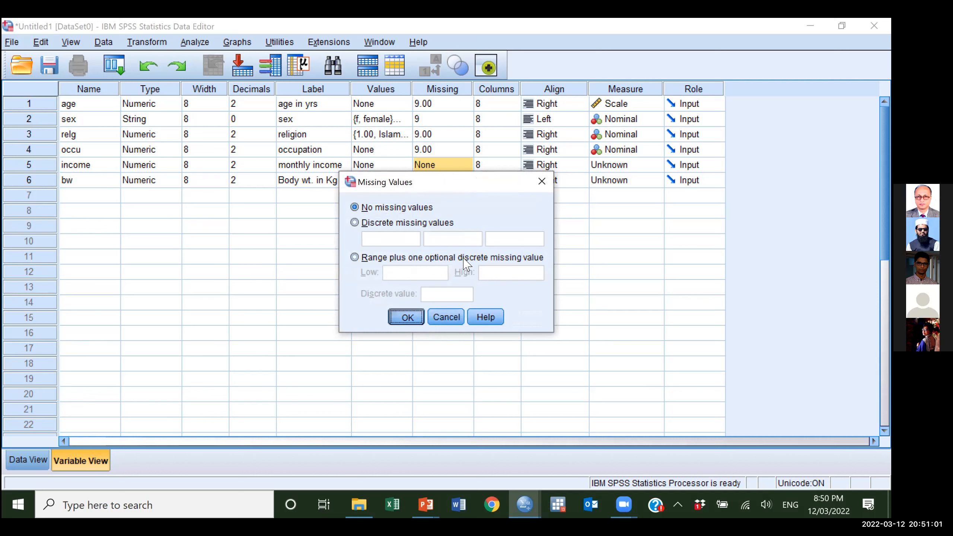
{"action": "key", "text": "Return"}
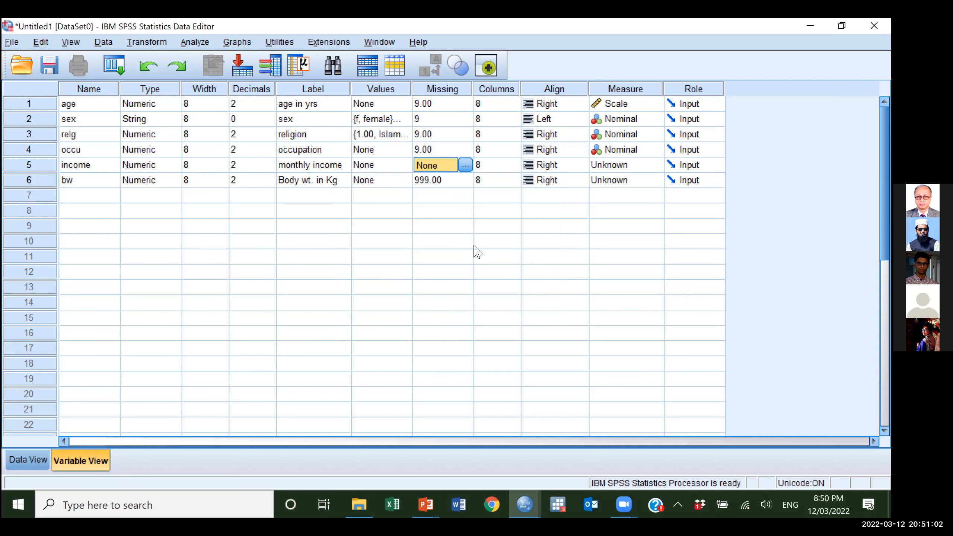
- Set the measurement level of the income variable to Scale
{"action": "left_click", "coordinate": [653, 167]}
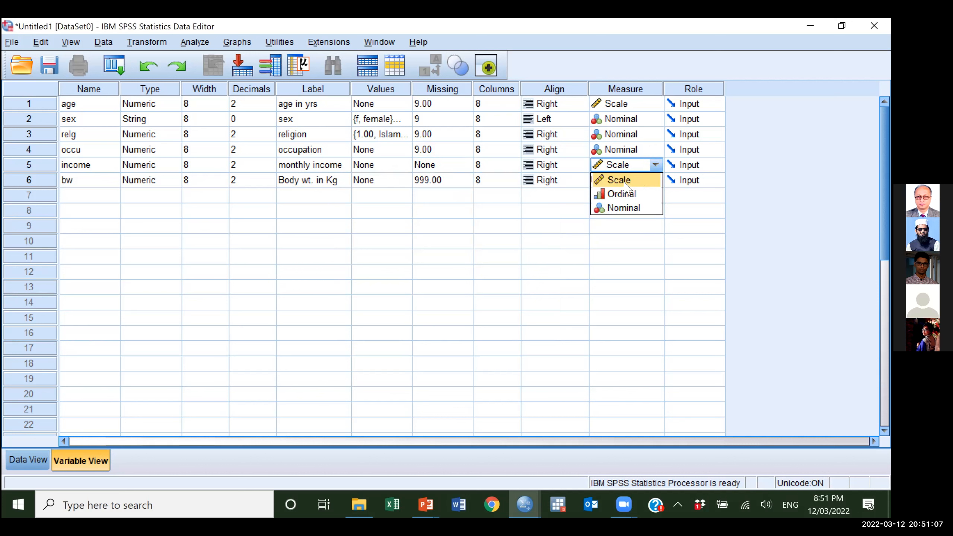
{"action": "left_click", "coordinate": [625, 184]}
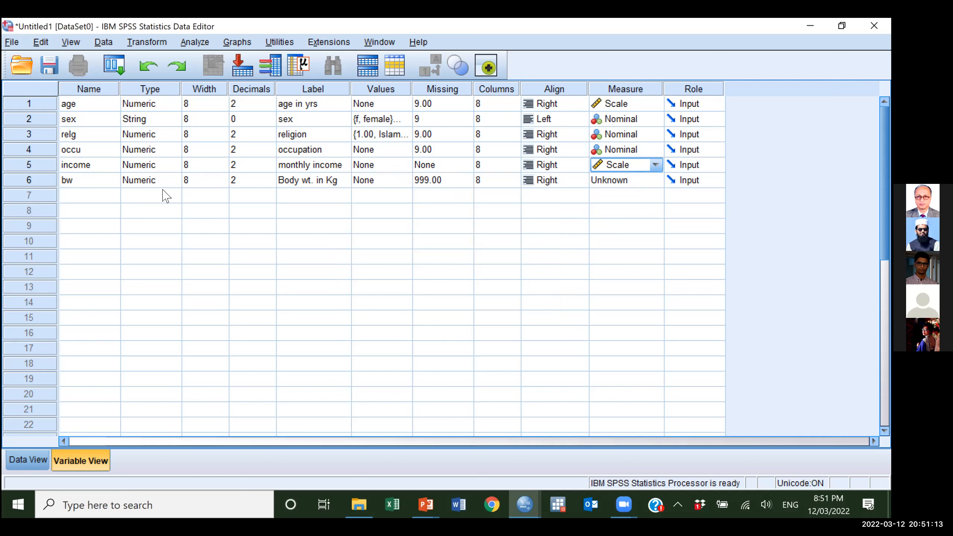
{"action": "left_click", "coordinate": [104, 168]}
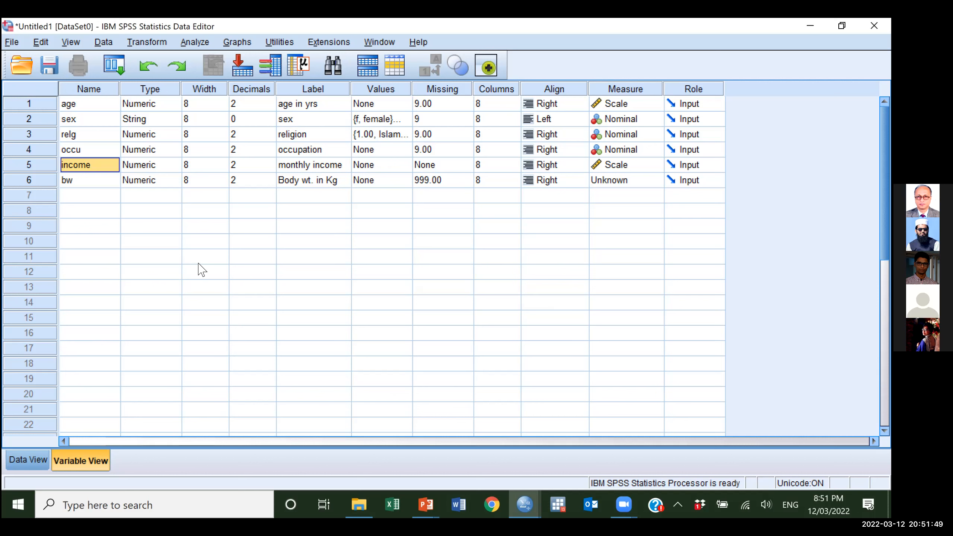
{"action": "key", "text": "Tab"}
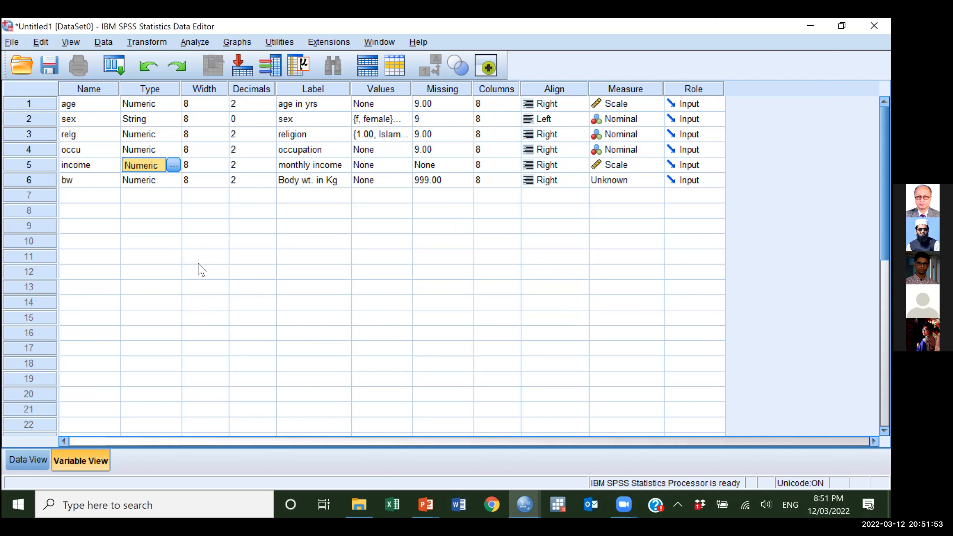
{"action": "key", "text": "Tab"}
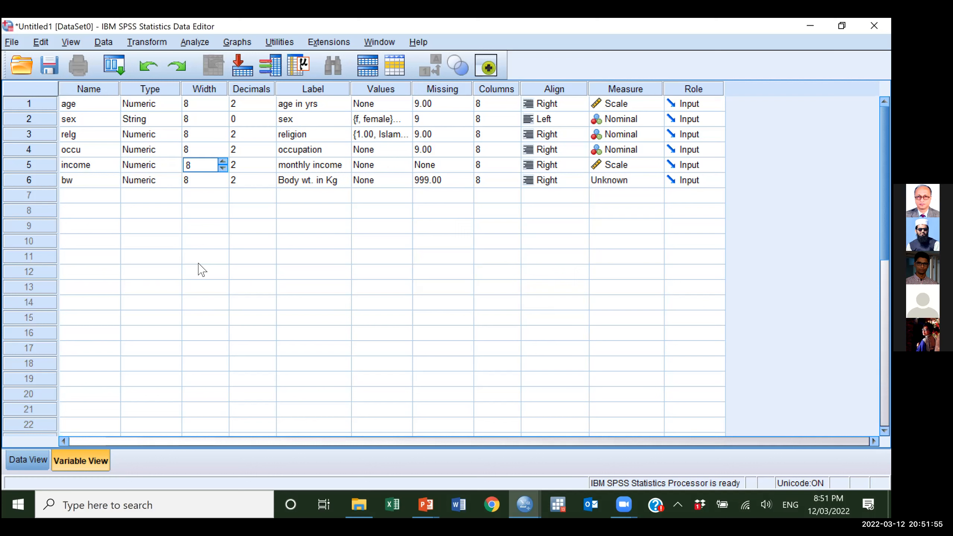
{"action": "key", "text": "Tab"}
{"action": "key", "text": "Tab"}
{"action": "key", "text": "Tab"}
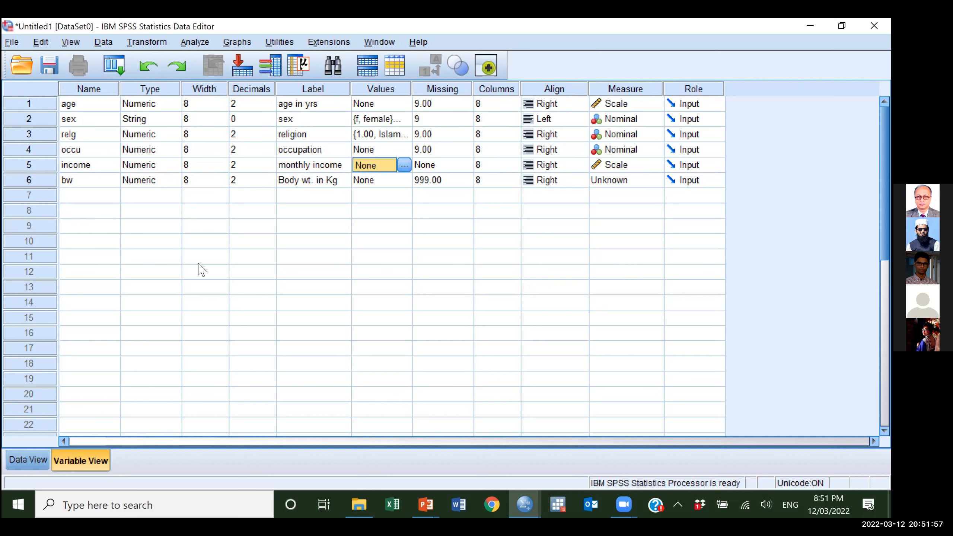
{"action": "key", "text": "shift+Tab"}
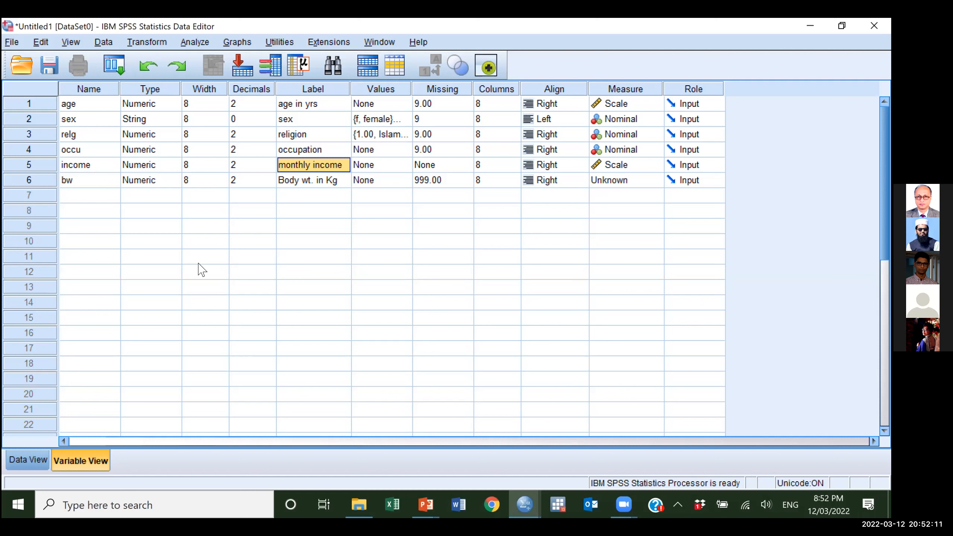
- Define 9 as a discrete missing value for the income variable
{"action": "key", "text": "Right"}
{"action": "key", "text": "Right"}
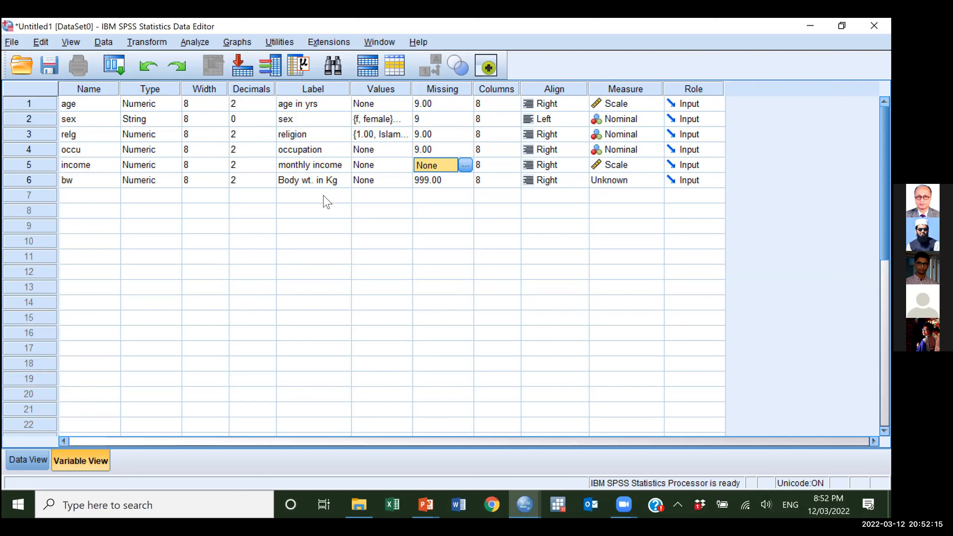
{"action": "left_click", "coordinate": [461, 165]}
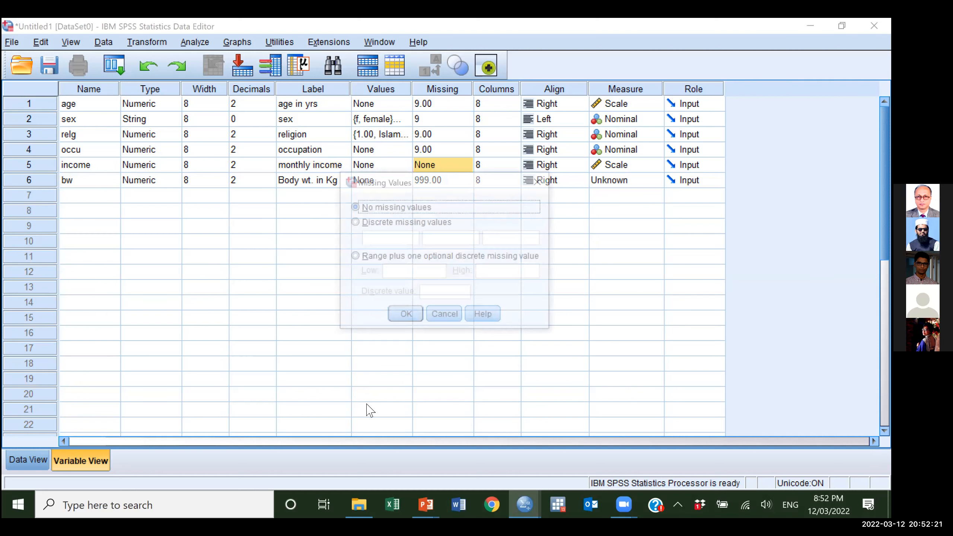
{"action": "key", "text": "Down"}
{"action": "key", "text": "Tab"}
{"action": "type", "text": "9"}
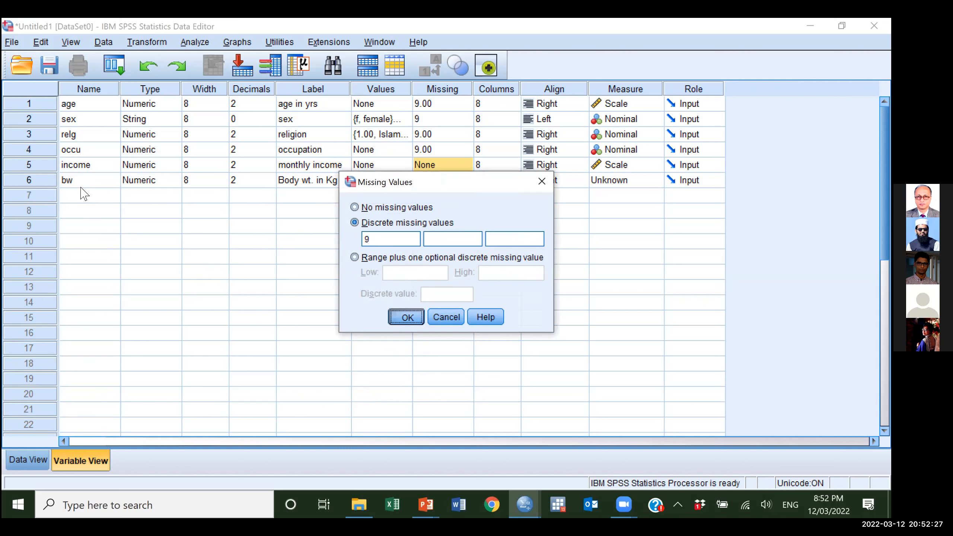
{"action": "key", "text": "Return"}
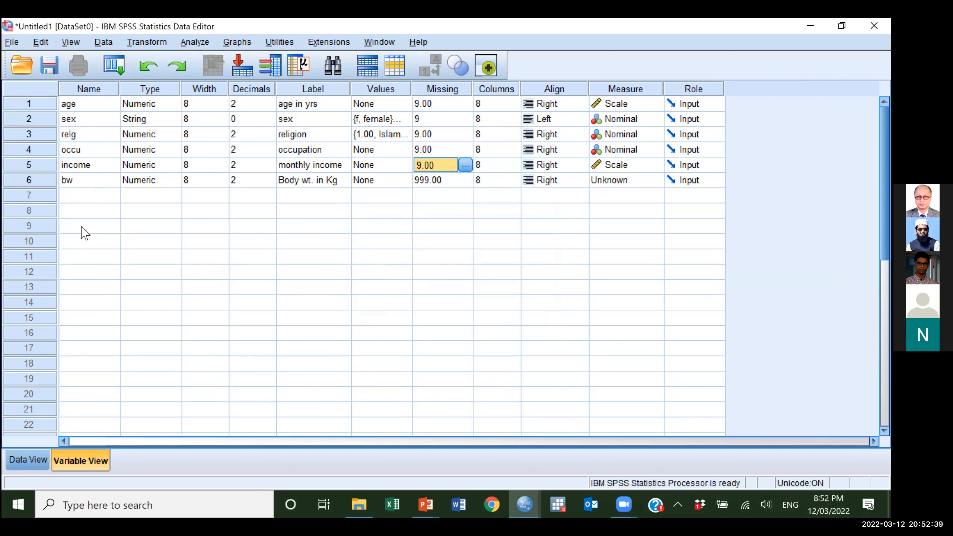
- Move the bw variable above income and restore the original order of the two variables
{"action": "left_click", "coordinate": [36, 178]}
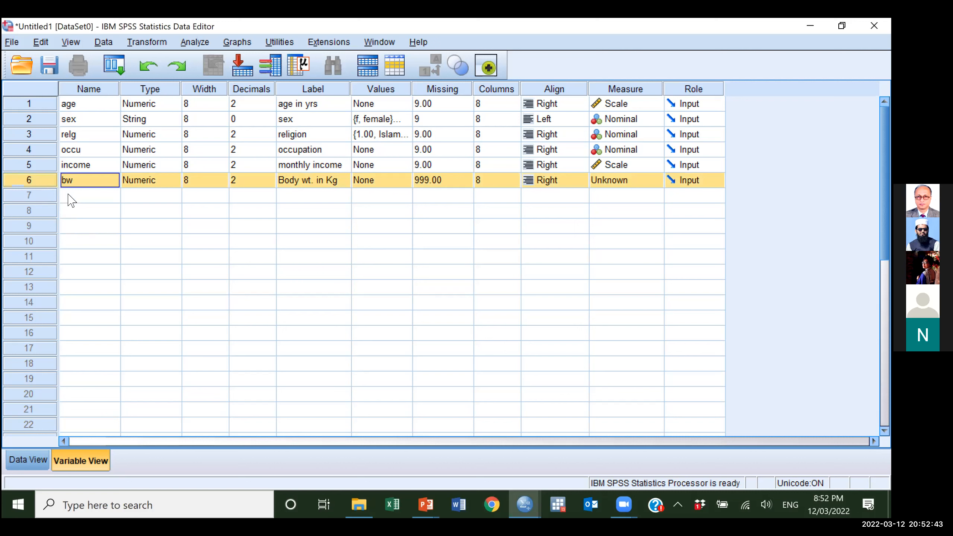
{"action": "key", "text": "Down"}
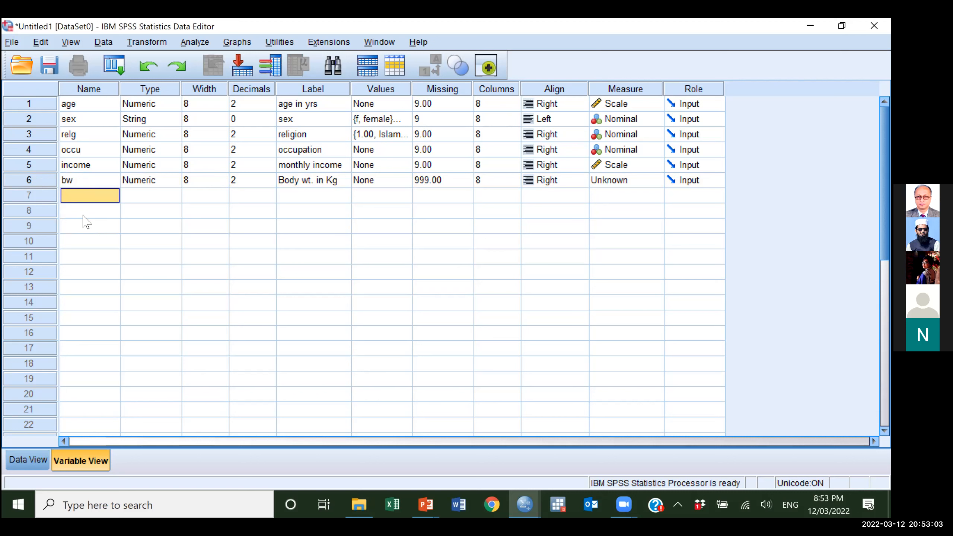
{"action": "left_click", "coordinate": [35, 182]}
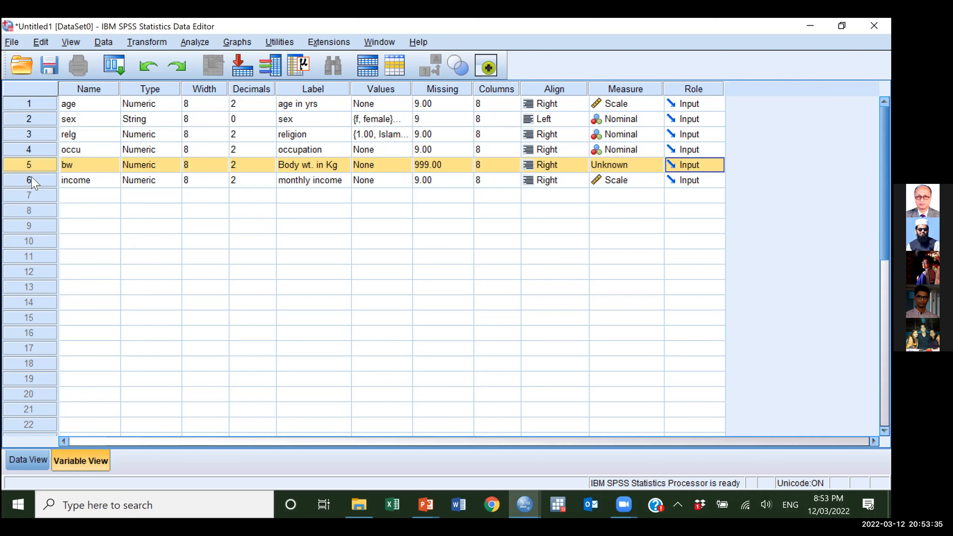
{"action": "left_click_drag", "start_coordinate": [32, 178], "coordinate": [37, 169]}
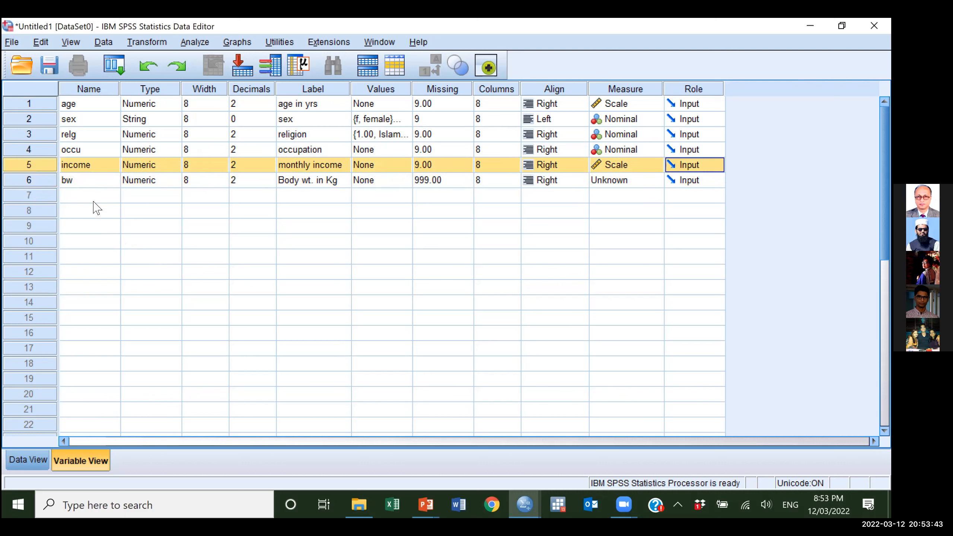
{"action": "left_click", "coordinate": [80, 180]}
{"action": "key", "text": "Down"}
{"action": "key", "text": "Up"}
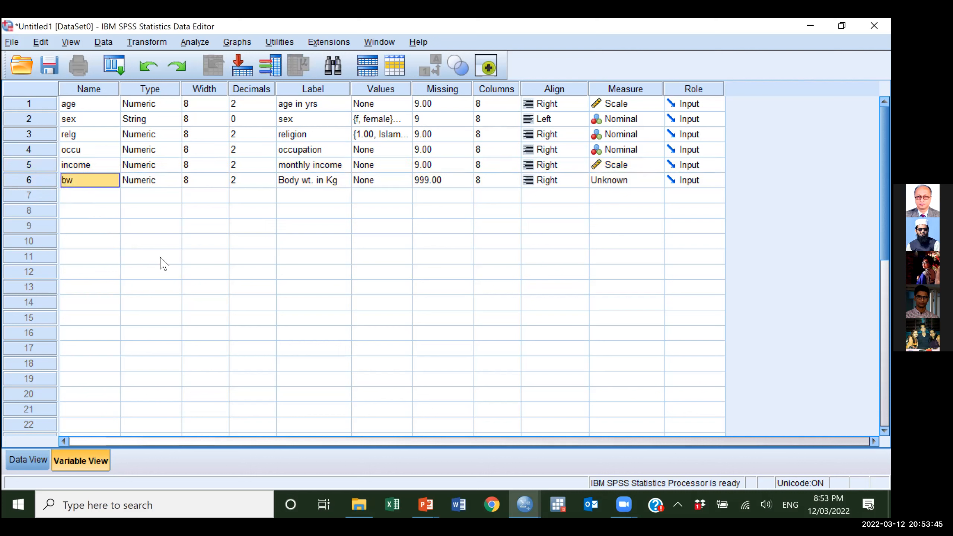
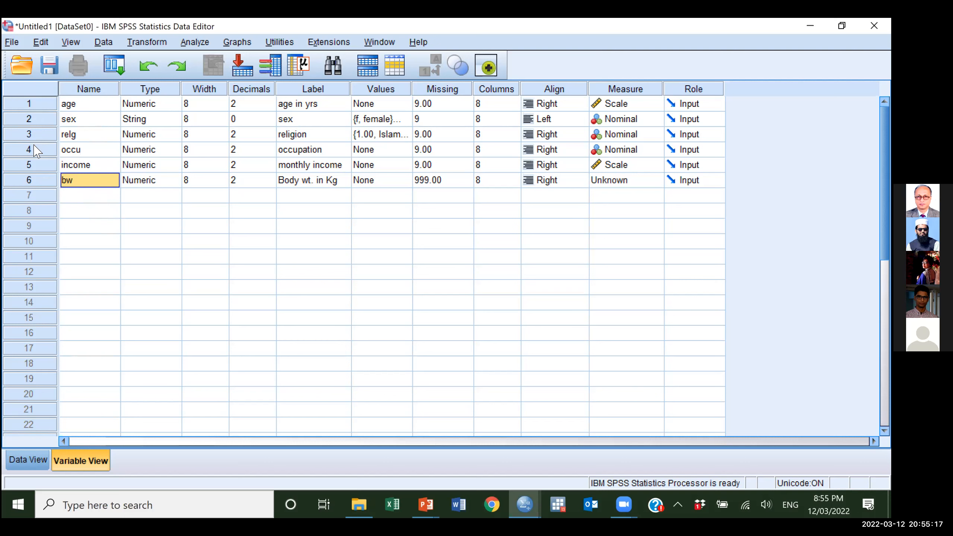
{"action": "key", "text": "Down"}
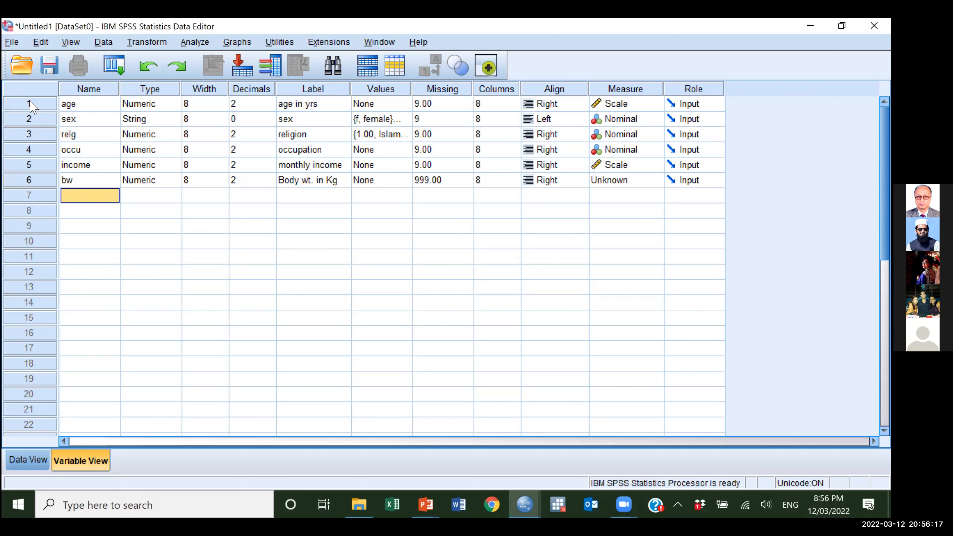
- Insert a new variable before age and name it slno
{"action": "left_click", "coordinate": [31, 102]}
{"action": "right_click", "coordinate": [30, 102]}
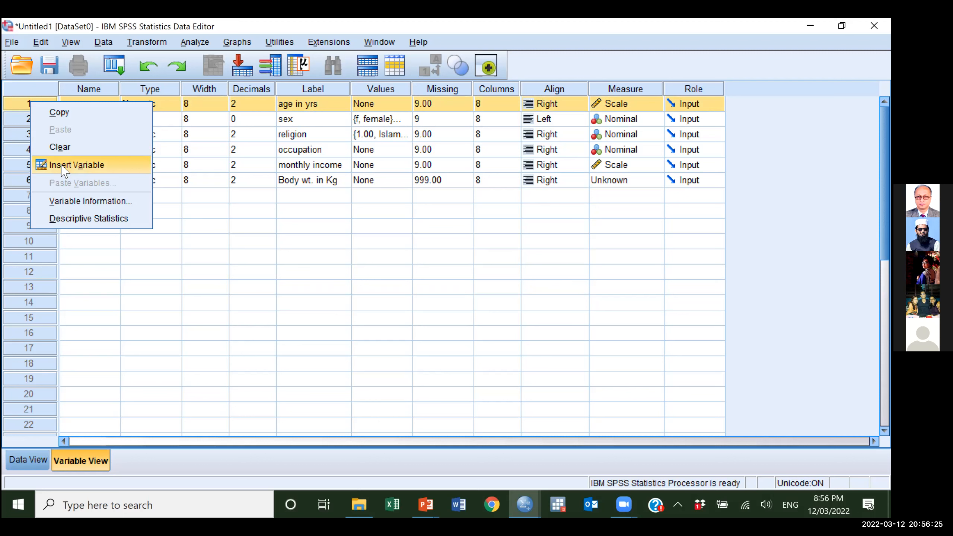
{"action": "left_click", "coordinate": [64, 170]}
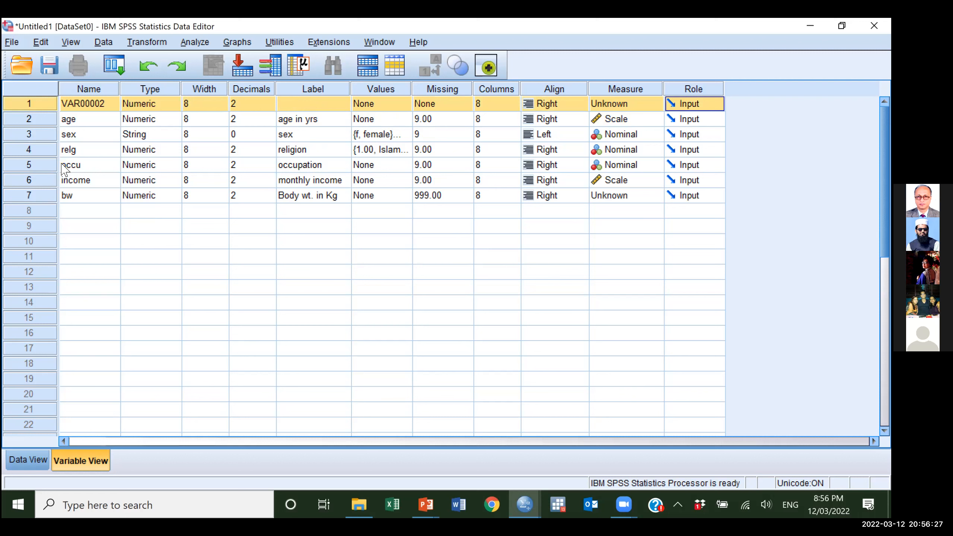
{"action": "left_click", "coordinate": [79, 101]}
{"action": "type", "text": "s"}
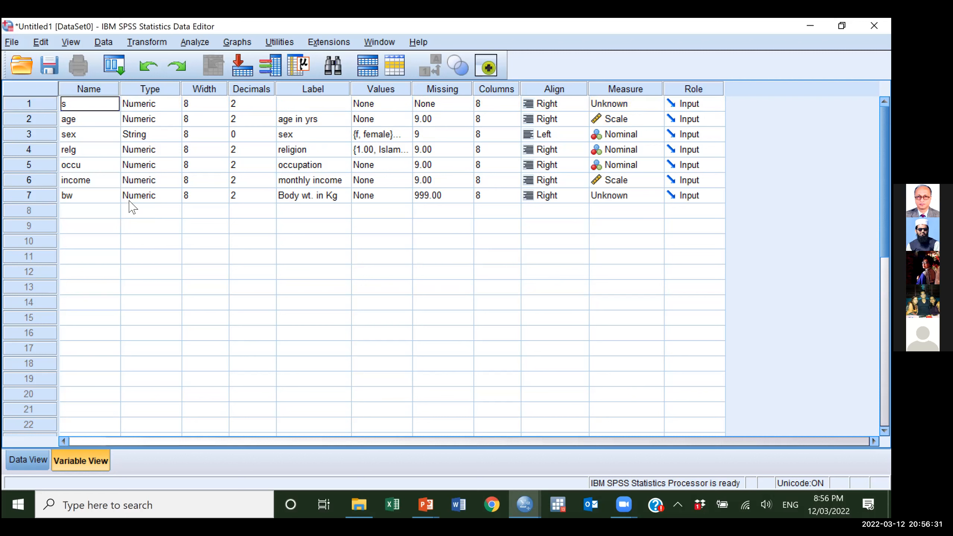
{"action": "type", "text": "lno"}
{"action": "key", "text": "Tab"}
- Enter "serial no." as the label of the slno variable
{"action": "key", "text": "Tab"}
{"action": "key", "text": "Tab"}
{"action": "key", "text": "Tab"}
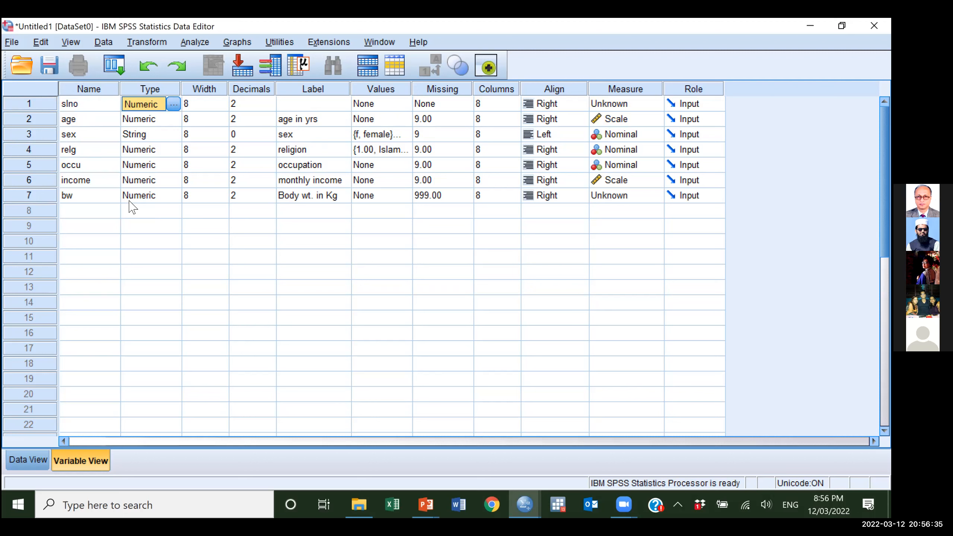
{"action": "type", "text": "serial no."}
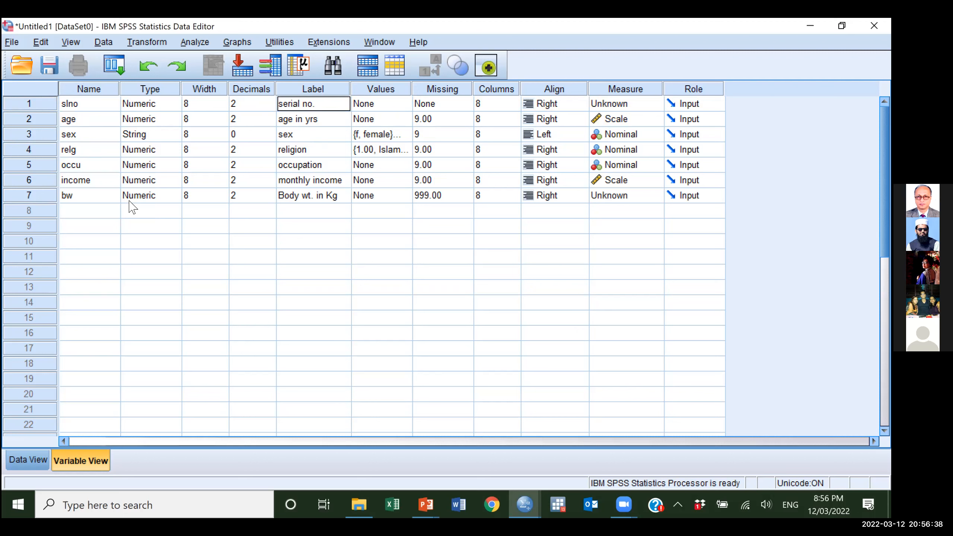
{"action": "key", "text": "Tab"}
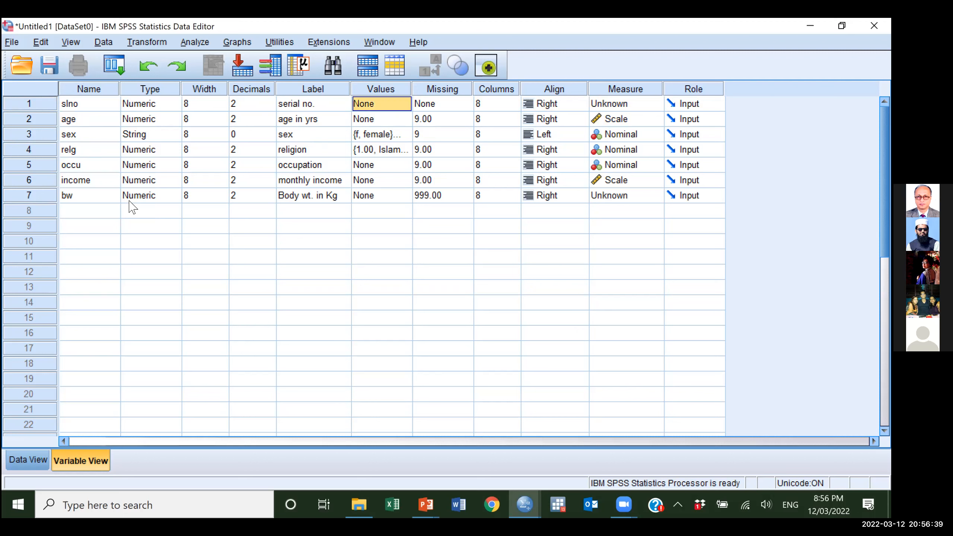
- Set the measure of the slno variable to Scale
{"action": "key", "text": "Right"}
{"action": "key", "text": "Right"}
{"action": "key", "text": "Right"}
{"action": "key", "text": "Right"}
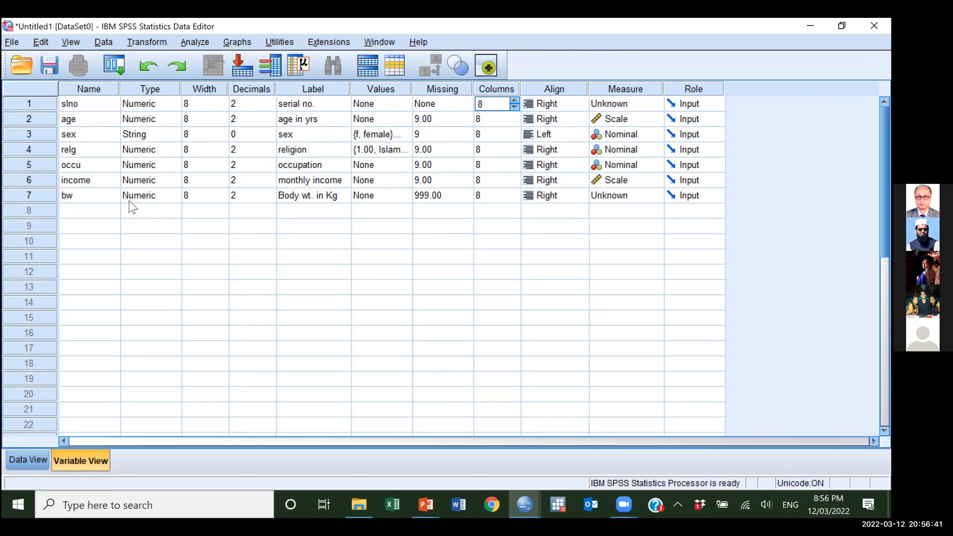
{"action": "key", "text": "Left"}
{"action": "key", "text": "Left"}
{"action": "key", "text": "Left"}
{"action": "key", "text": "Left"}
{"action": "key", "text": "Left"}
{"action": "key", "text": "Left"}
{"action": "key", "text": "Left"}
{"action": "key", "text": "Left"}
{"action": "key", "text": "Left"}
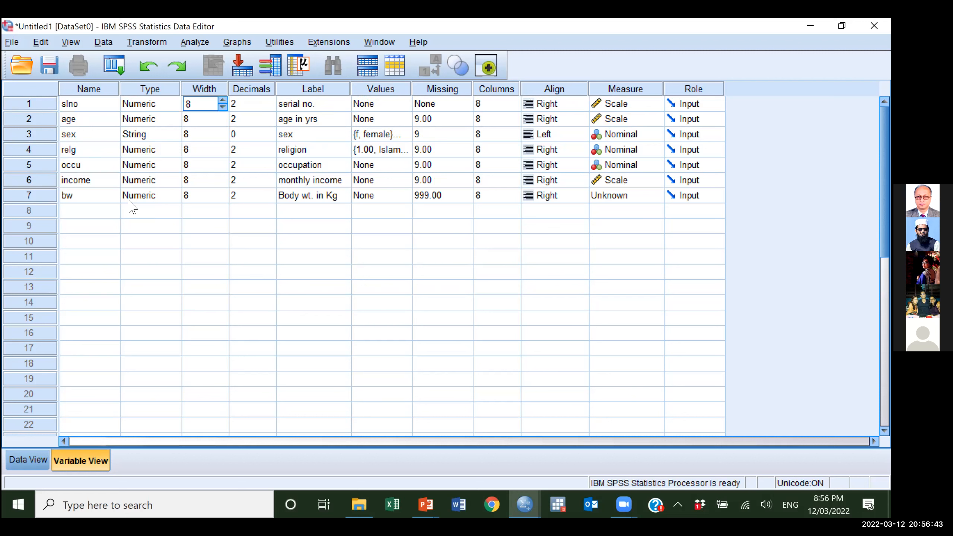
- Add a new variable named smoking below the bw variable
{"action": "key", "text": "Down"}
{"action": "key", "text": "Down"}
{"action": "key", "text": "Down"}
{"action": "key", "text": "Down"}
{"action": "key", "text": "Down"}
{"action": "key", "text": "Down"}
{"action": "key", "text": "Down"}
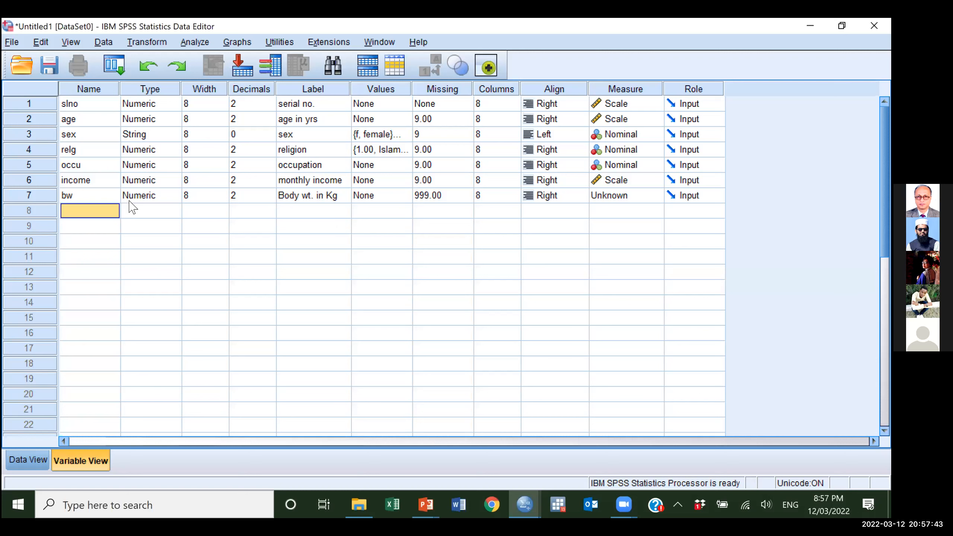
{"action": "type", "text": "smoking"}
- Enter "Smoking habit" as the label of the smoking variable
{"action": "key", "text": "Tab"}
{"action": "key", "text": "Tab"}
{"action": "key", "text": "Tab"}
{"action": "key", "text": "Tab"}
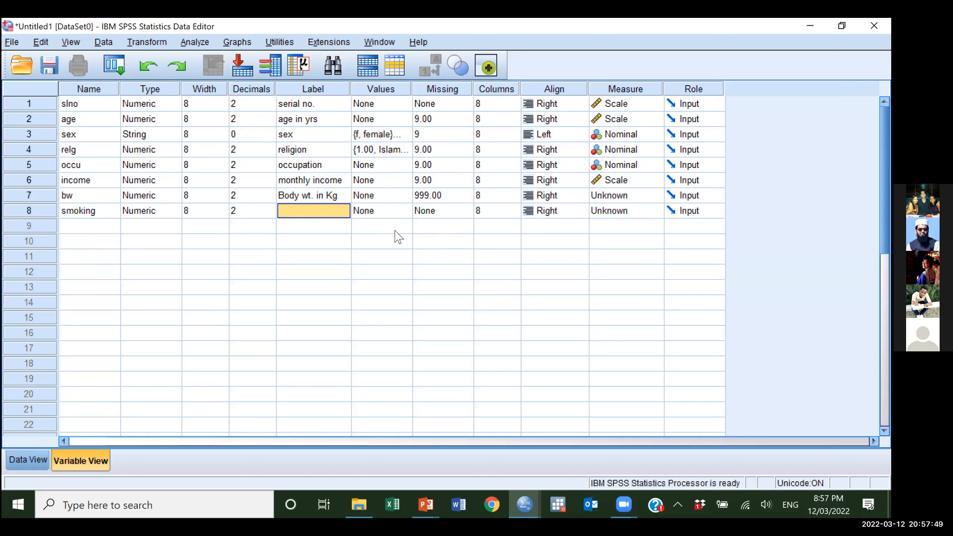
{"action": "type", "text": "Smoking habit"}
{"action": "key", "text": "Tab"}
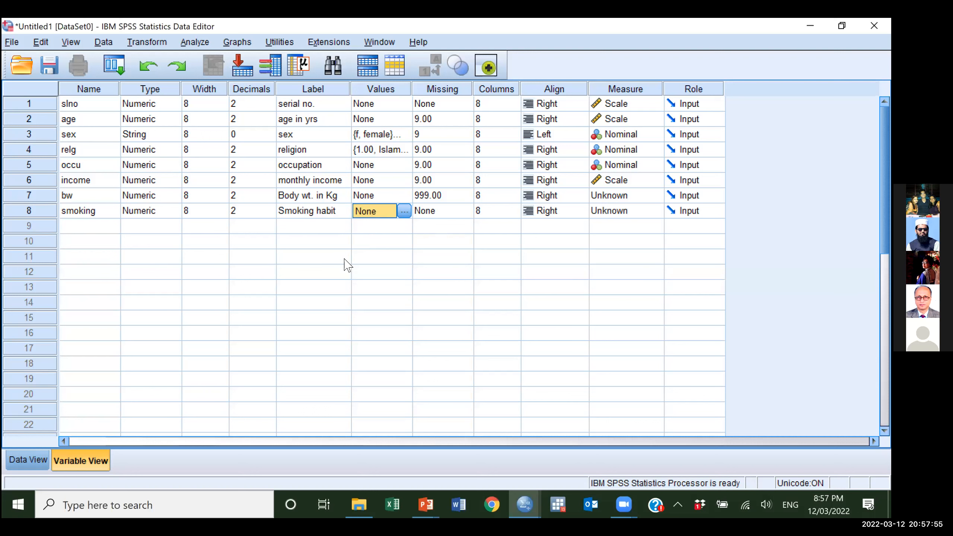
- Define value labels for the smoking variable, with 1 standing for yes
{"action": "key", "text": "space"}
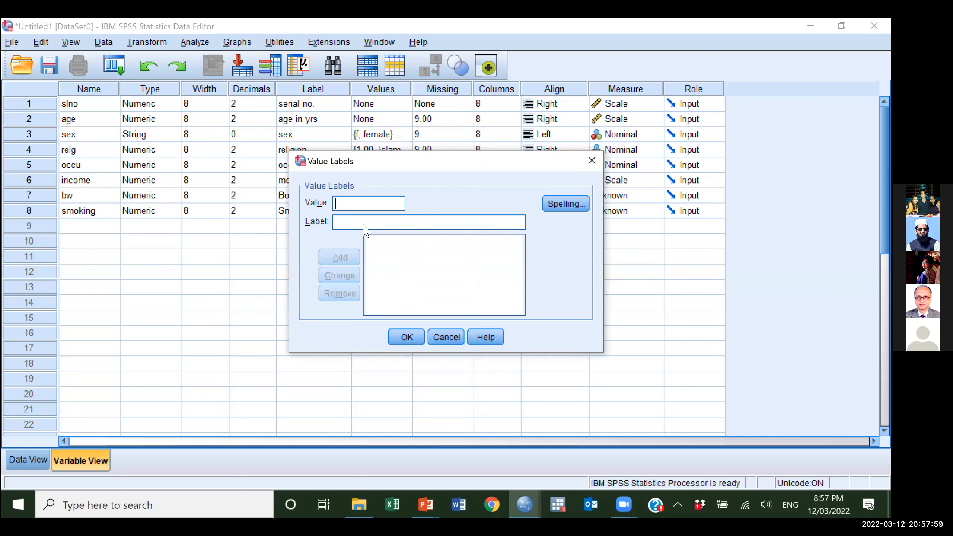
{"action": "left_click", "coordinate": [340, 257]}
{"action": "key", "text": "Return"}
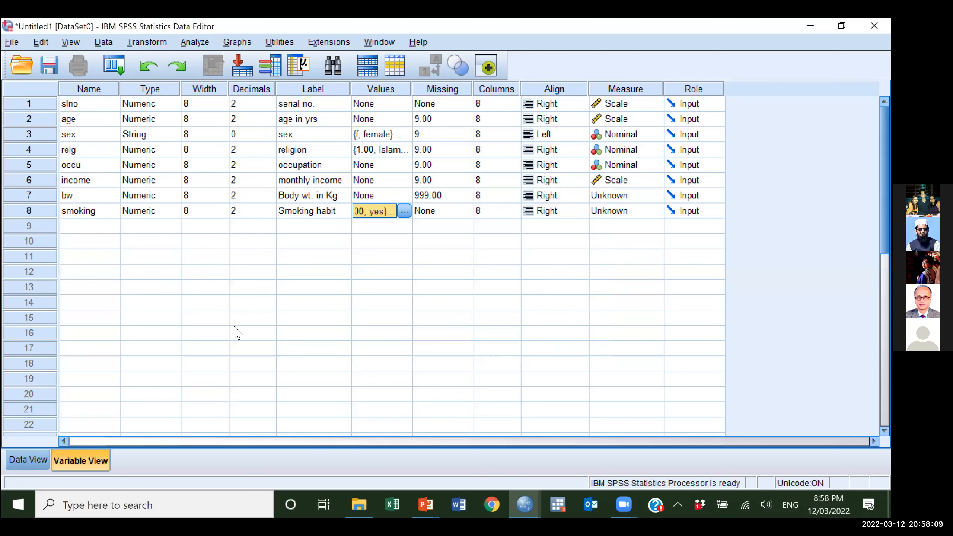
- Add a new variable named num_cigar below the smoking variable
{"action": "key", "text": "Down"}
{"action": "key", "text": "Left"}
{"action": "key", "text": "Left"}
{"action": "key", "text": "Left"}
{"action": "key", "text": "Left"}
{"action": "key", "text": "Left"}
{"action": "type", "text": "numci"}
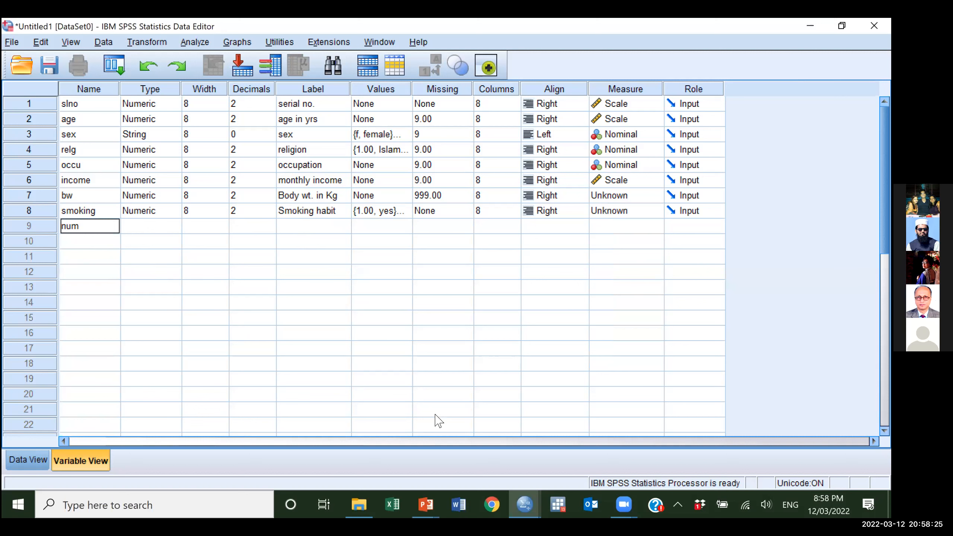
{"action": "type", "text": "_cigar"}
- Enter "No. of cigarettes" as the label of the num_cigar variable
{"action": "key", "text": "Tab"}
{"action": "key", "text": "Tab"}
{"action": "key", "text": "Tab"}
{"action": "key", "text": "Tab"}
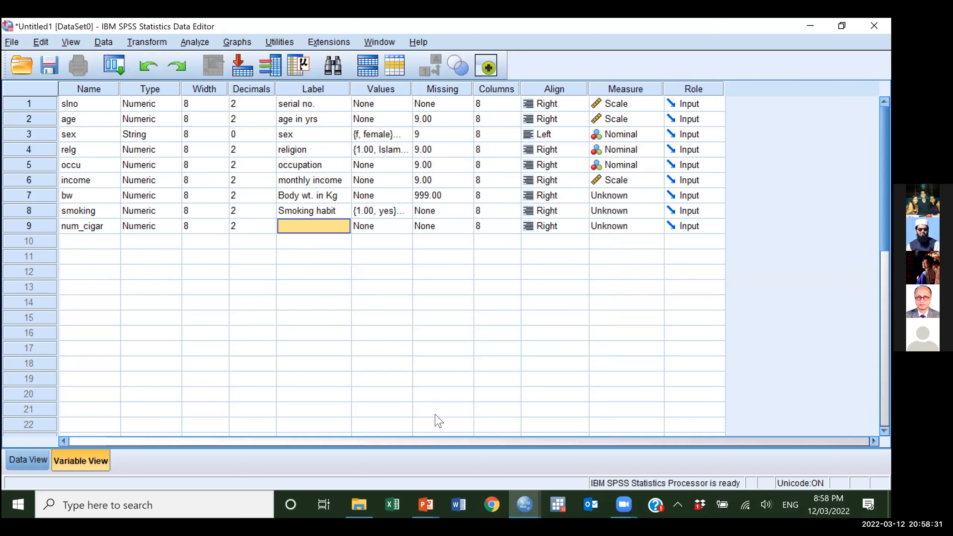
{"action": "type", "text": "No. of cigar"}
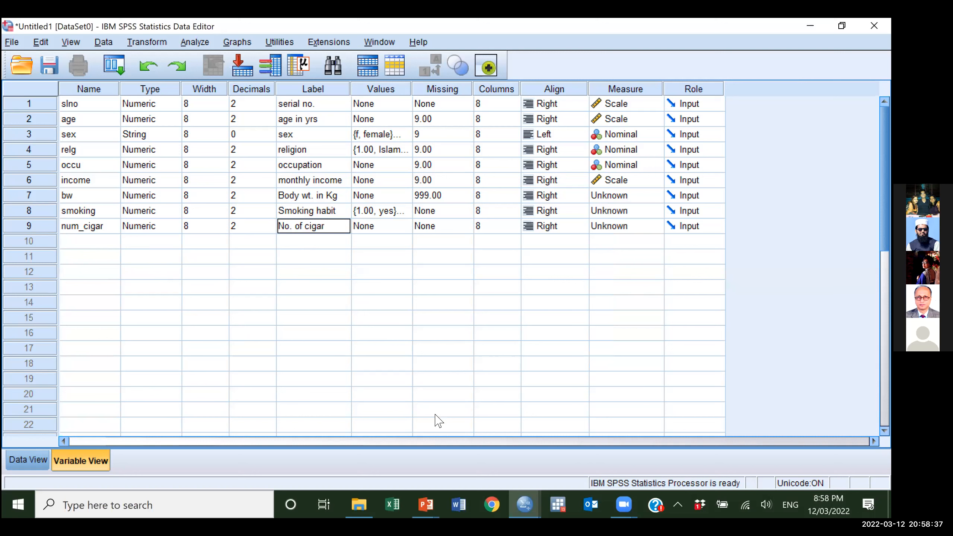
{"action": "type", "text": "ettes"}
{"action": "key", "text": "Return"}
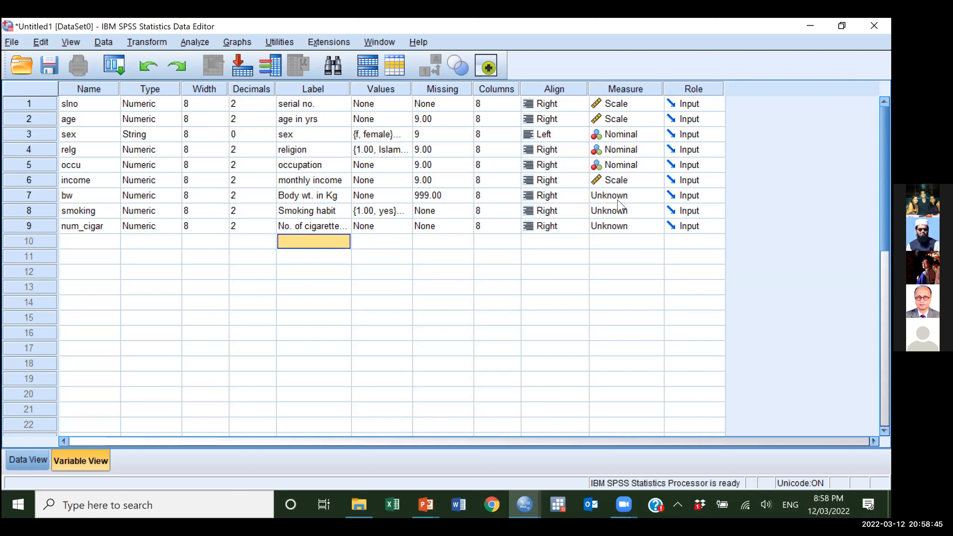
- Set the measure of num_cigar and bw to Scale and that of smoking to Nominal
{"action": "left_click", "coordinate": [617, 225]}
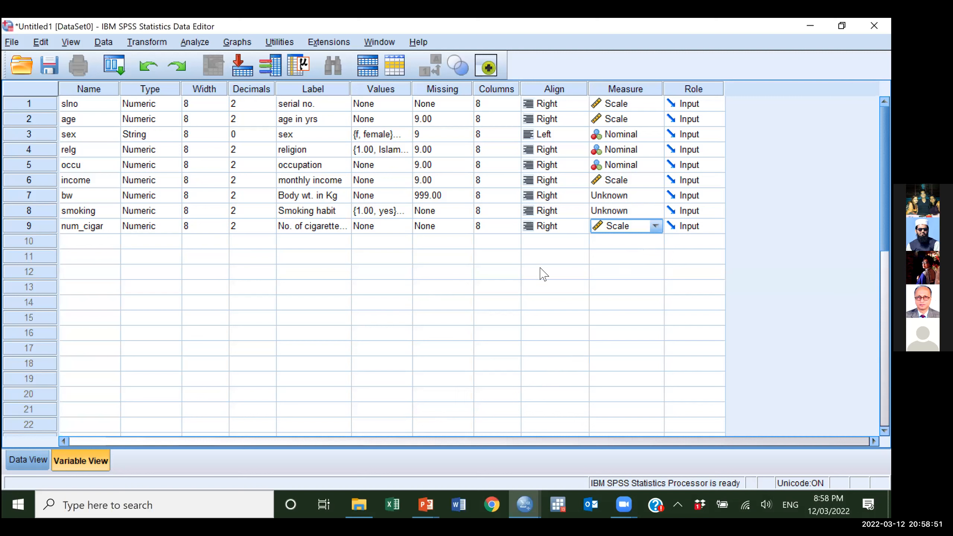
{"action": "key", "text": "Up"}
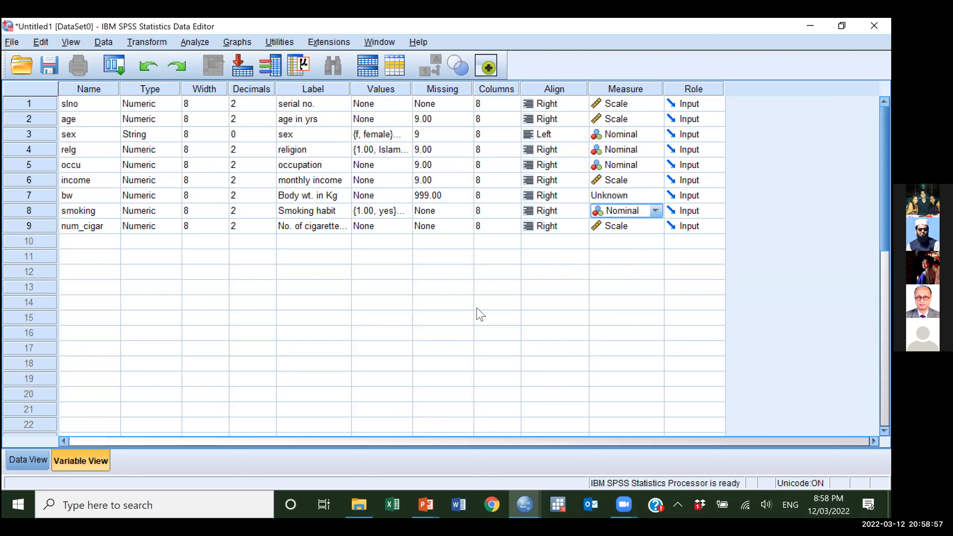
{"action": "key", "text": "Up"}
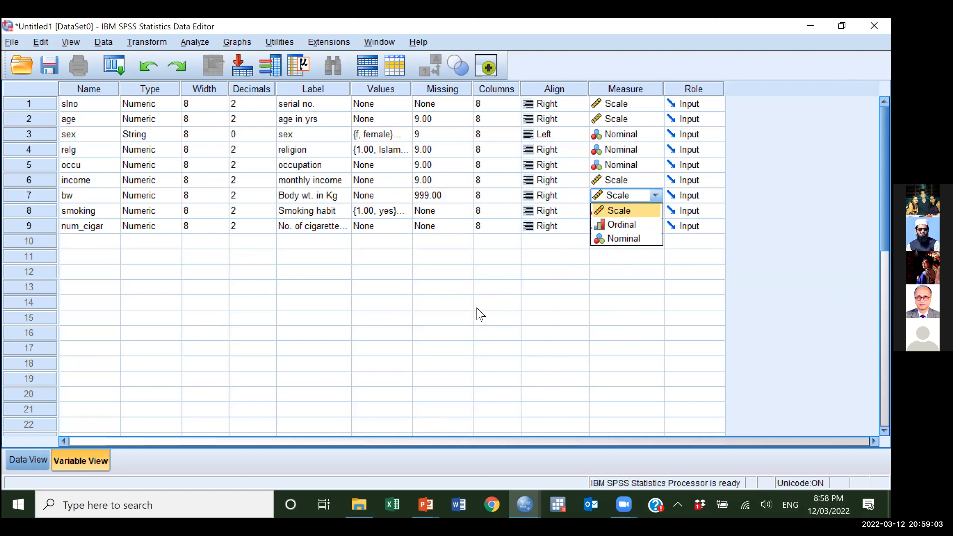
{"action": "left_click", "coordinate": [477, 308]}
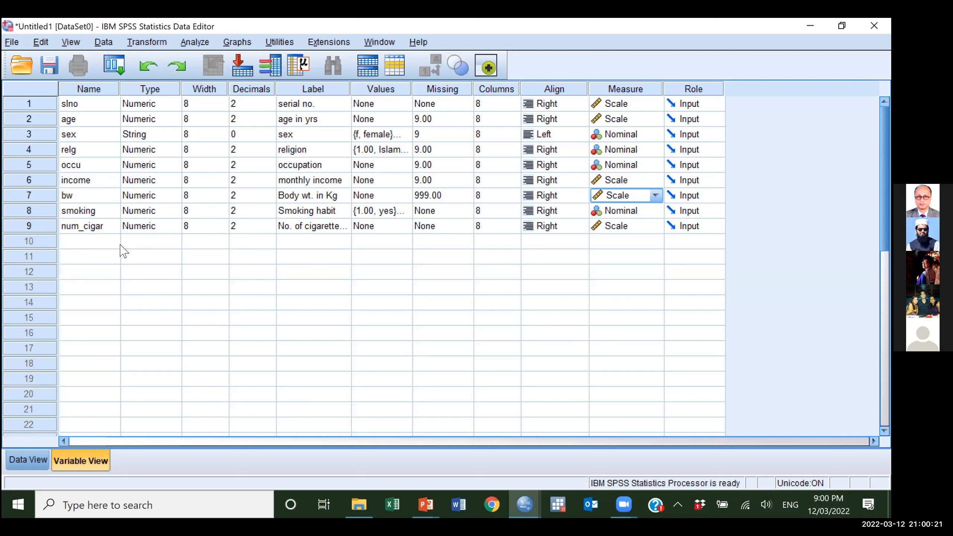
- Try to rename the num_cigar variable to num-cigar
{"action": "left_click", "coordinate": [99, 227]}
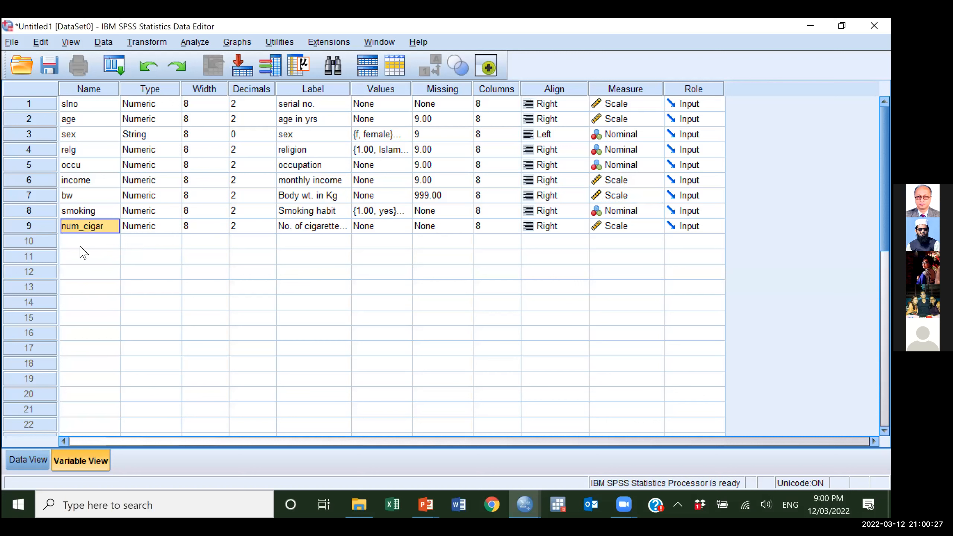
{"action": "type", "text": "num-cigar"}
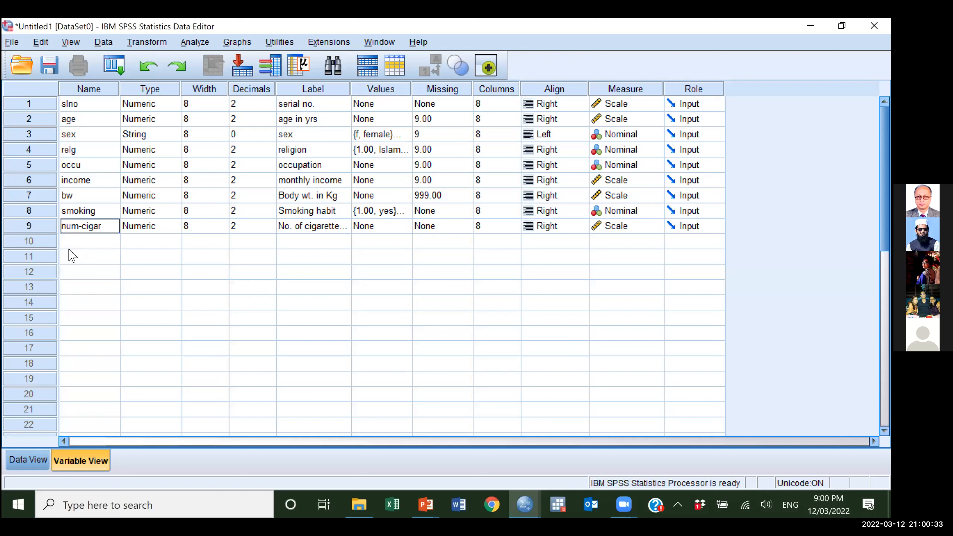
{"action": "key", "text": "Escape"}
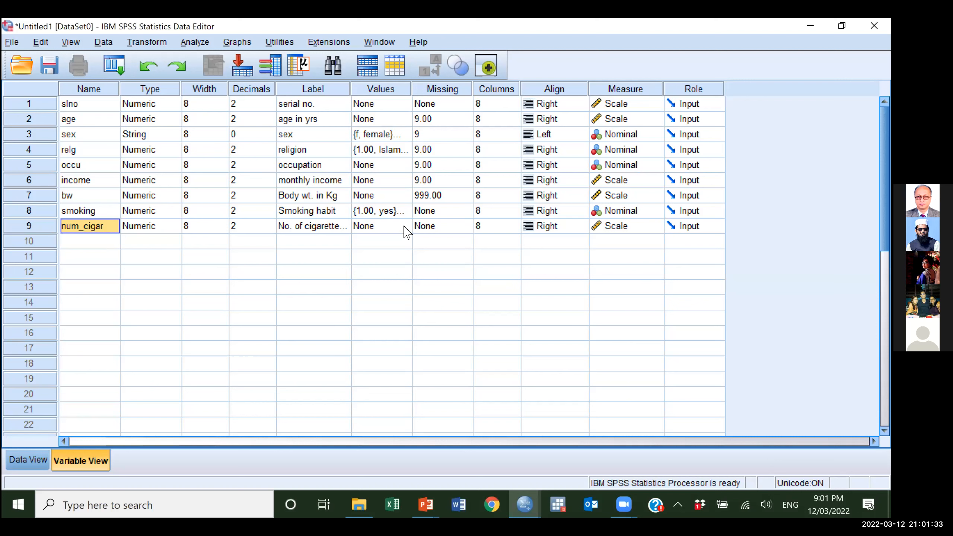
{"action": "left_click", "coordinate": [373, 225]}
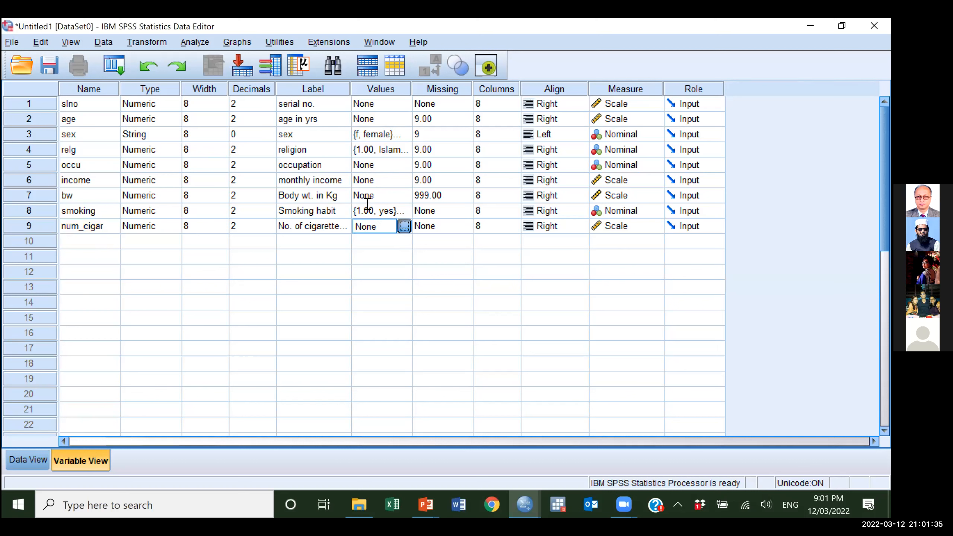
{"action": "left_click", "coordinate": [404, 226]}
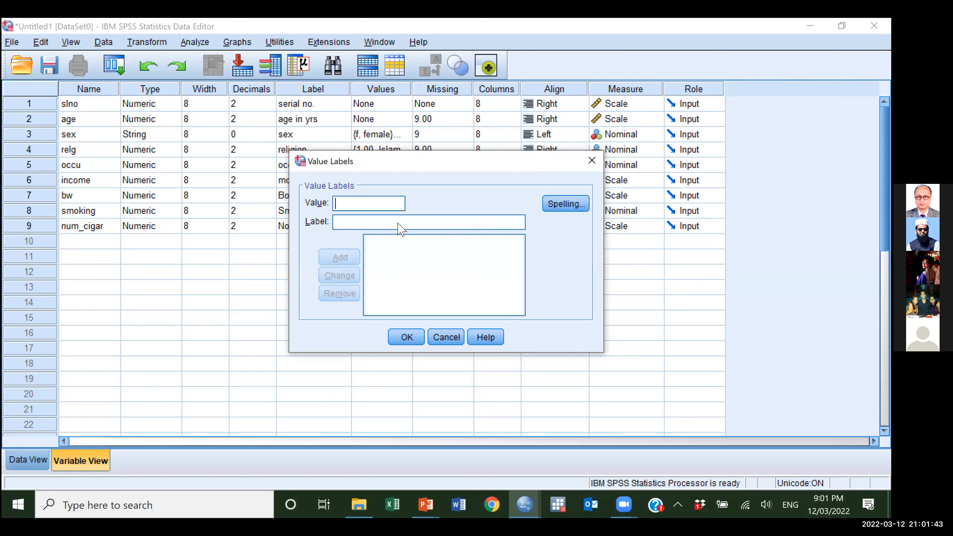
{"action": "key", "text": "Escape"}
- Define 99 as a discrete missing value for the num_cigar variable
{"action": "key", "text": "Tab"}
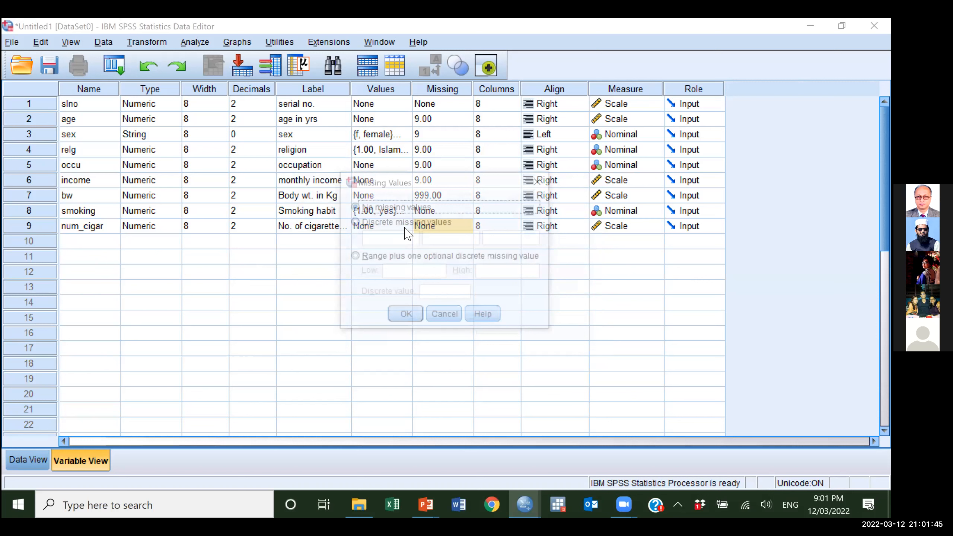
{"action": "left_click", "coordinate": [404, 226]}
{"action": "left_click", "coordinate": [392, 238]}
{"action": "type", "text": "99"}
{"action": "left_click", "coordinate": [405, 318]}
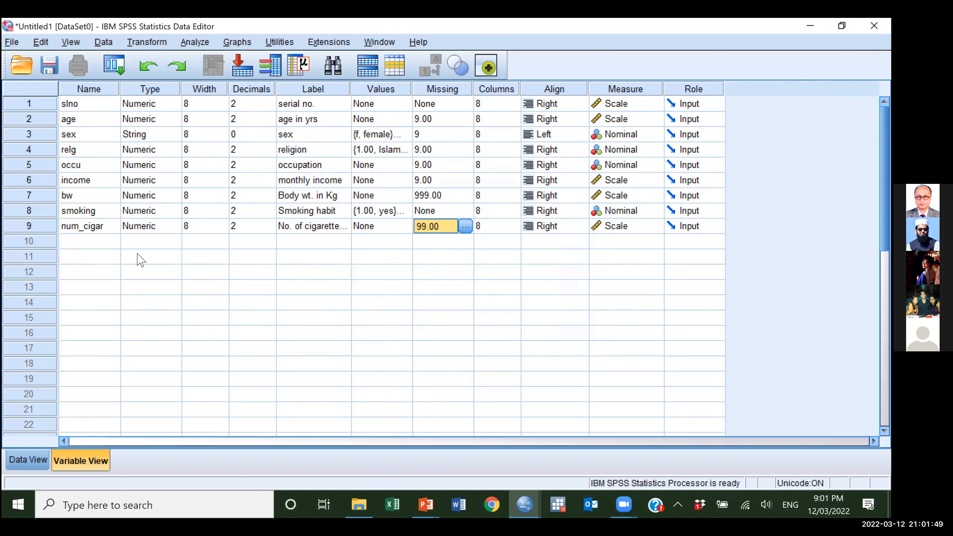
- Add a new variable named sysBP below num_cigar and label it "Systolic BP"
{"action": "left_click", "coordinate": [90, 243]}
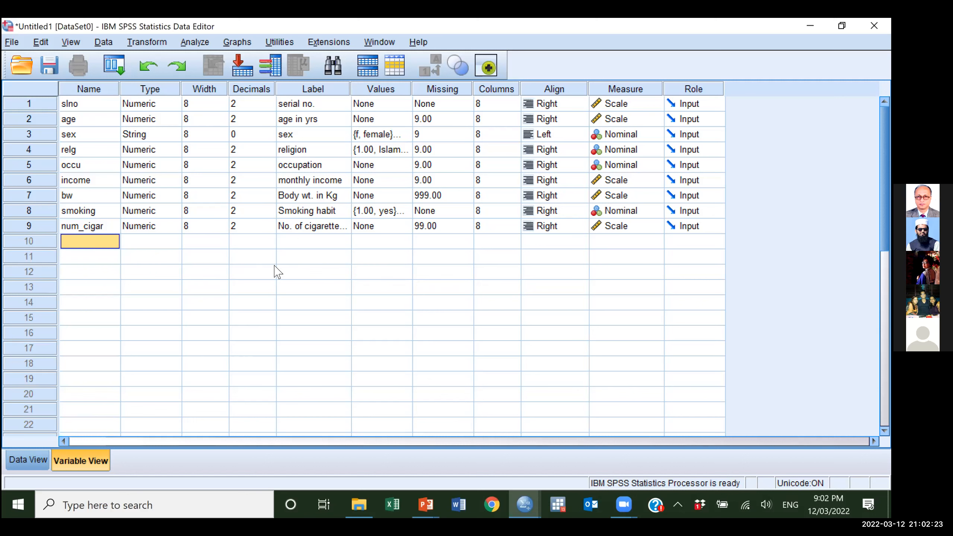
{"action": "type", "text": "sysBP"}
{"action": "key", "text": "Tab"}
{"action": "key", "text": "Tab"}
{"action": "key", "text": "Tab"}
{"action": "key", "text": "Tab"}
{"action": "type", "text": "S"}
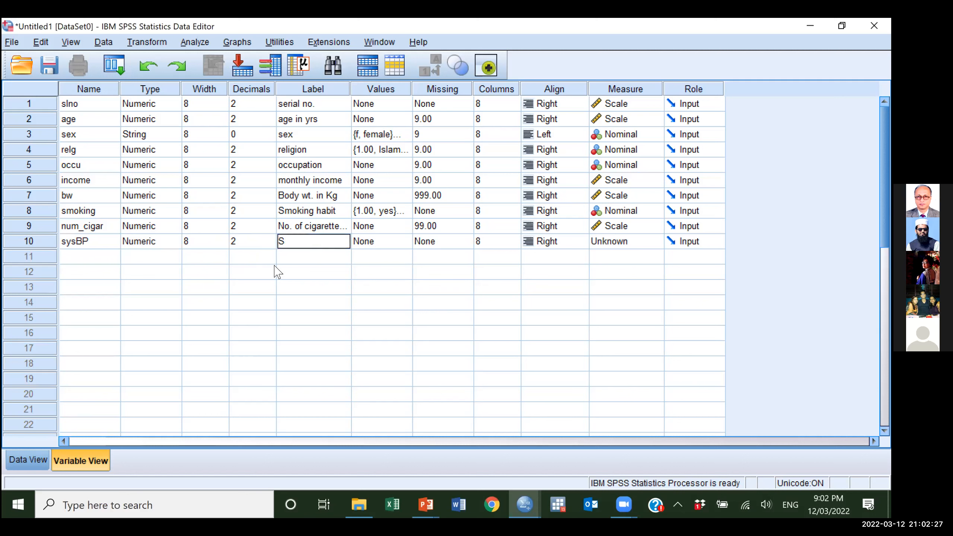
{"action": "type", "text": "ystolic BP"}
{"action": "key", "text": "Tab"}
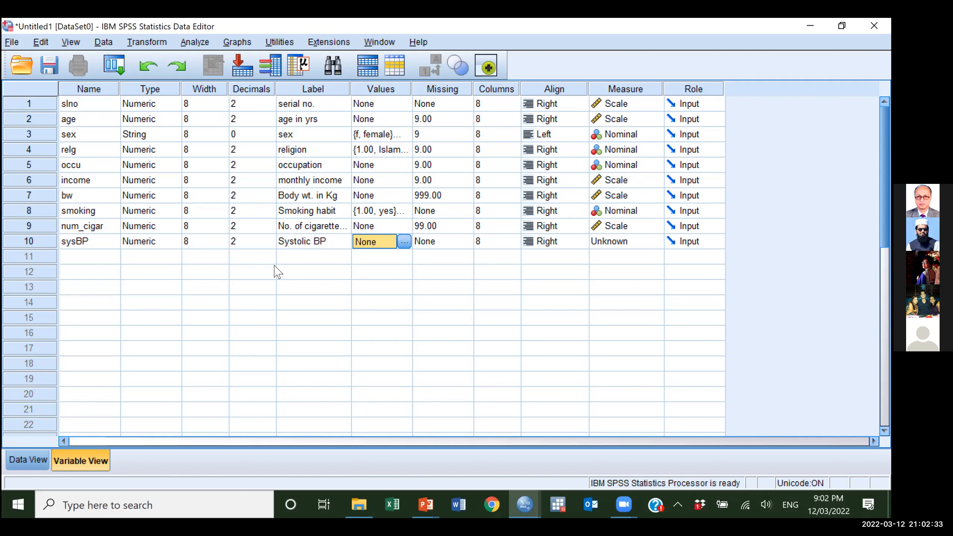
- Define 9 as a discrete missing value for sysBP and set its measure to Scale
{"action": "key", "text": "Tab"}
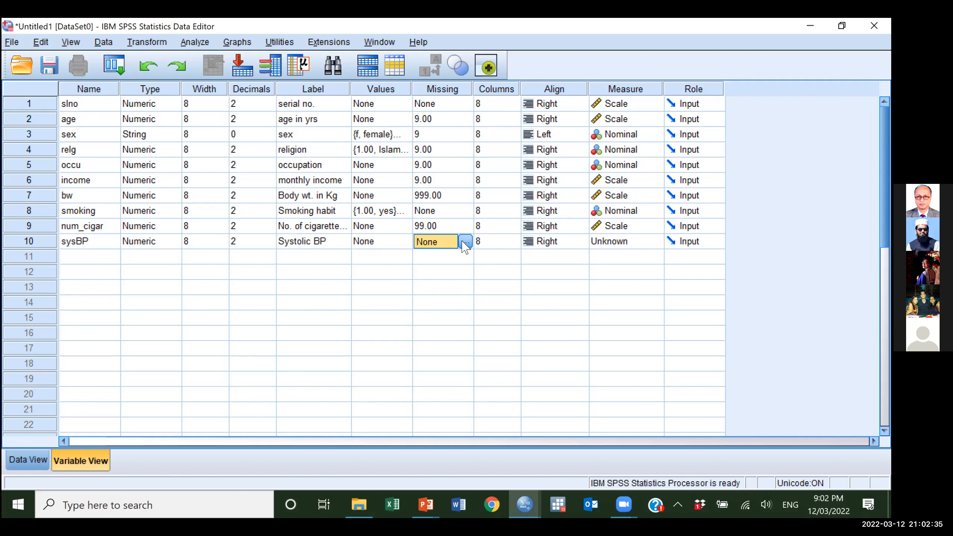
{"action": "left_click", "coordinate": [465, 241]}
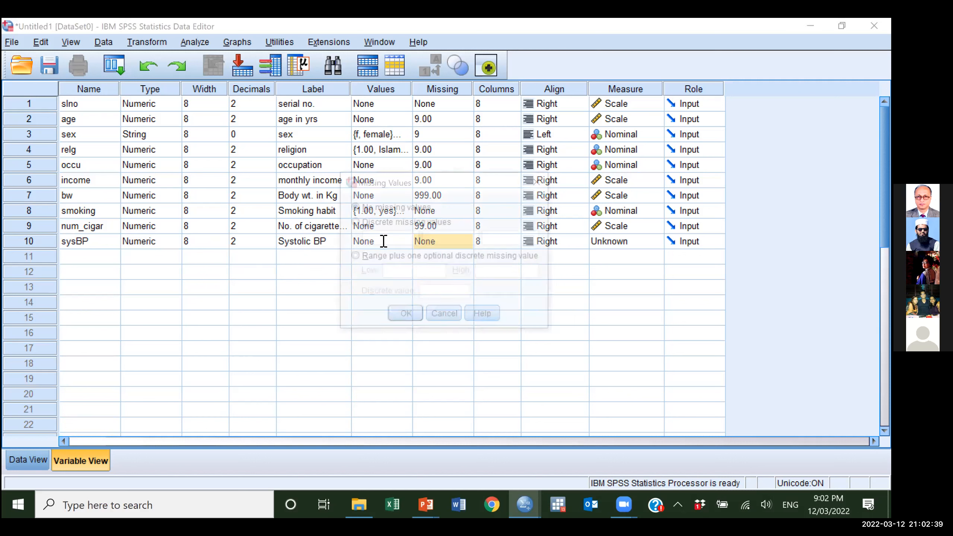
{"action": "key", "text": "alt+d"}
{"action": "key", "text": "Tab"}
{"action": "type", "text": "9"}
{"action": "left_click", "coordinate": [409, 319]}
{"action": "left_click", "coordinate": [608, 243]}
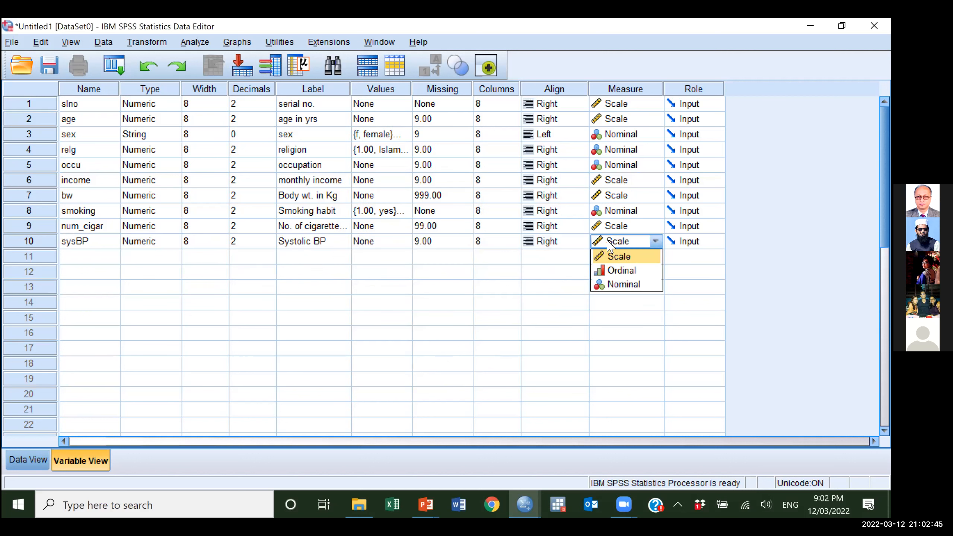
{"action": "left_click", "coordinate": [618, 258]}
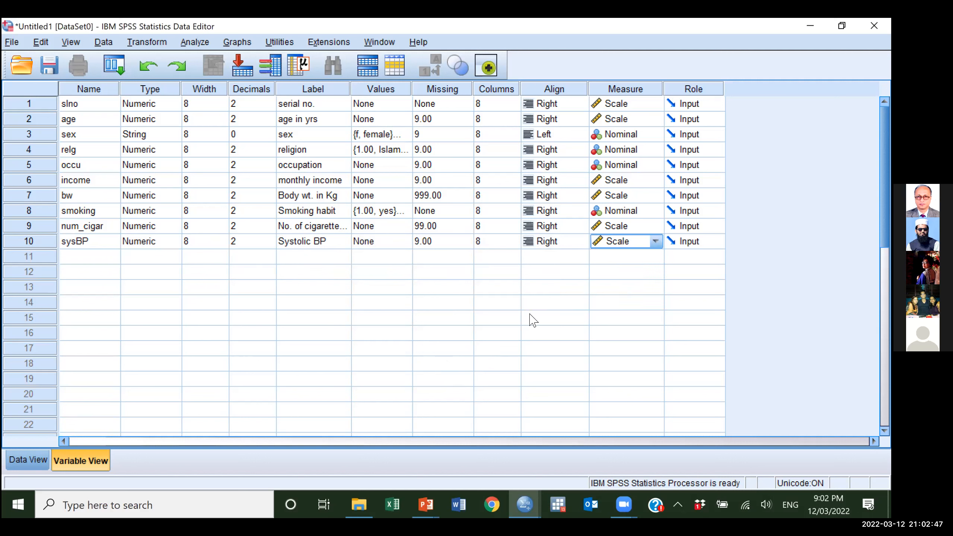
- Add a new variable named diasBP below sysBP and label it "Diastolic BP"
{"action": "left_click", "coordinate": [99, 260]}
{"action": "type", "text": "dias"}
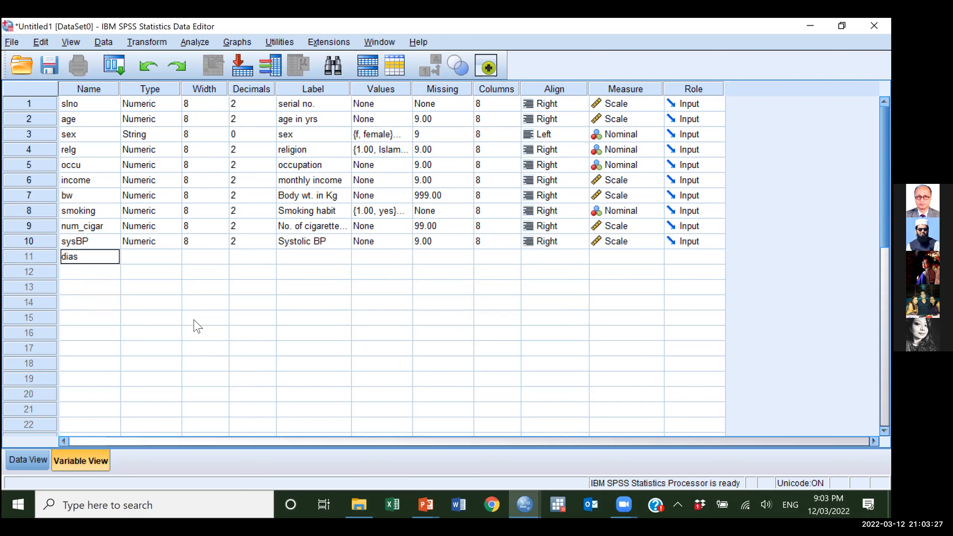
{"action": "type", "text": "BP"}
{"action": "key", "text": "Return"}
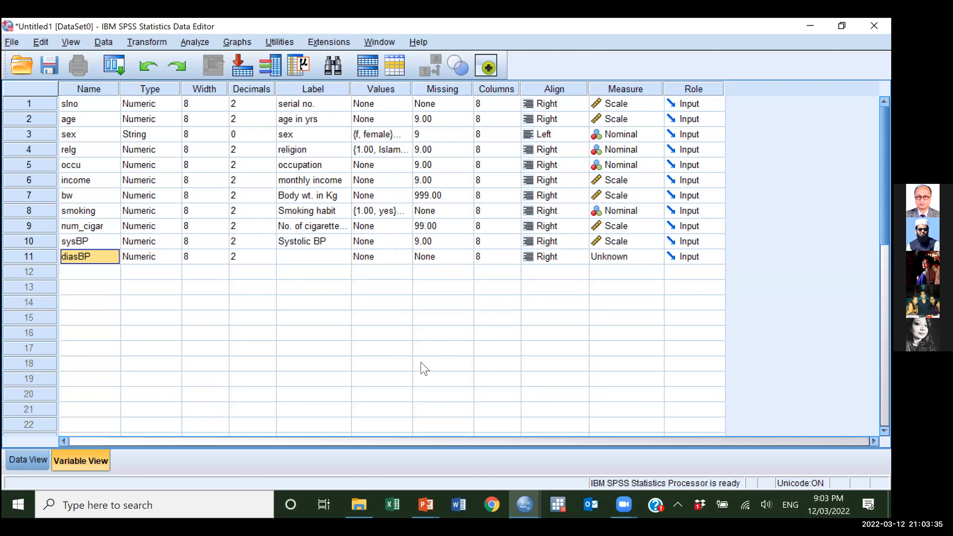
{"action": "key", "text": "Tab"}
{"action": "key", "text": "Tab"}
{"action": "key", "text": "Tab"}
{"action": "key", "text": "Tab"}
{"action": "type", "text": "Diastolic BP"}
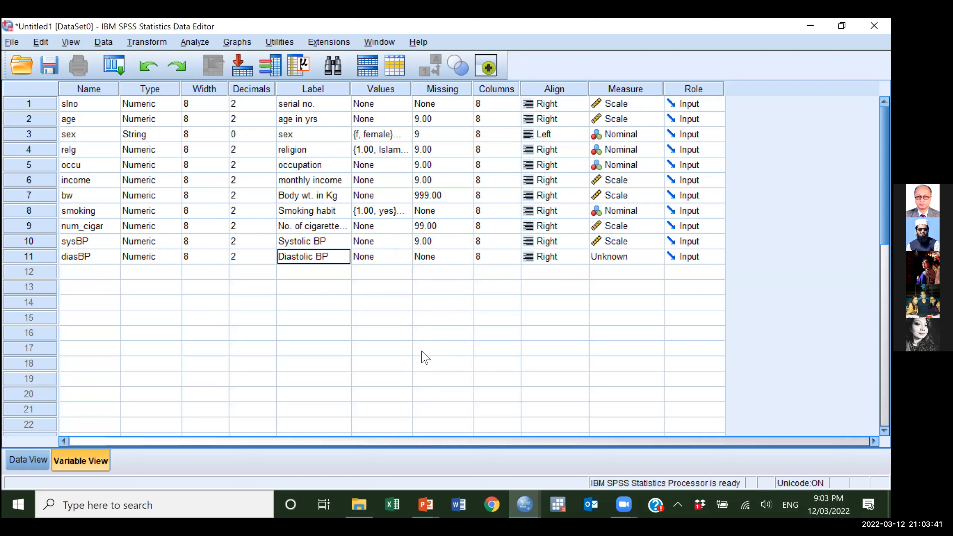
- Define 9 as a discrete missing value for diasBP and set its measure to Scale
{"action": "key", "text": "Tab"}
{"action": "key", "text": "Tab"}
{"action": "key", "text": "space"}
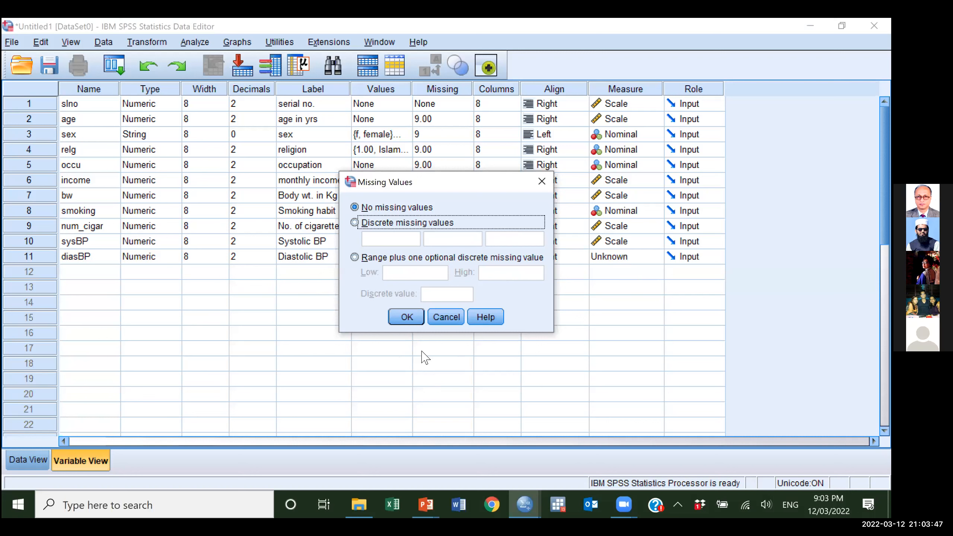
{"action": "key", "text": "Escape"}
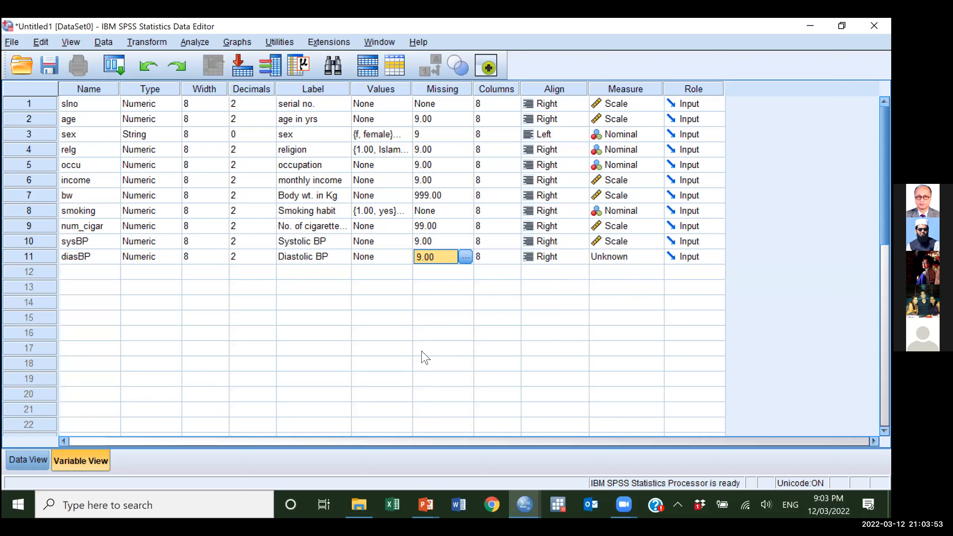
{"action": "key", "text": "Tab"}
{"action": "key", "text": "Tab"}
{"action": "key", "text": "Tab"}
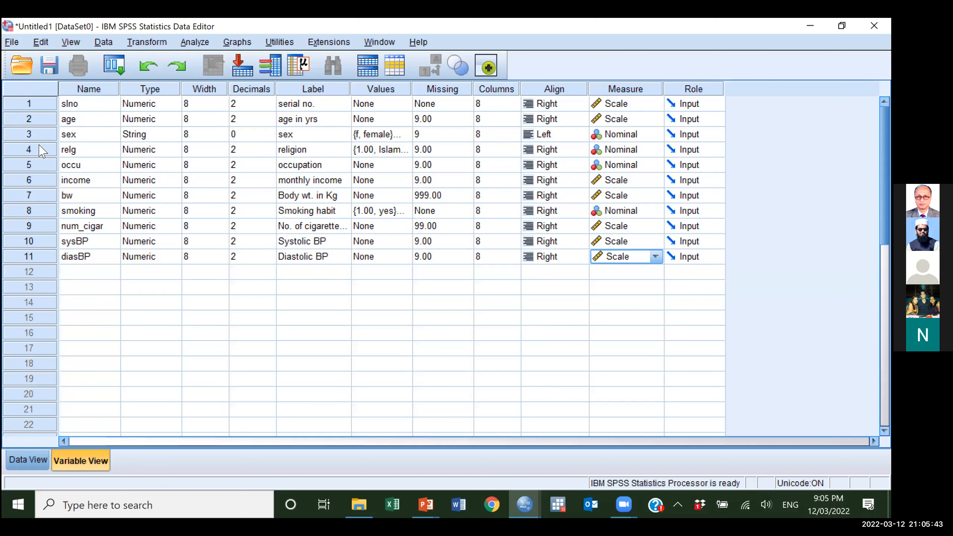
- Save the dataset in the Materials for students folder as an SPSS Statistics file named test
{"action": "key", "text": "alt+f"}
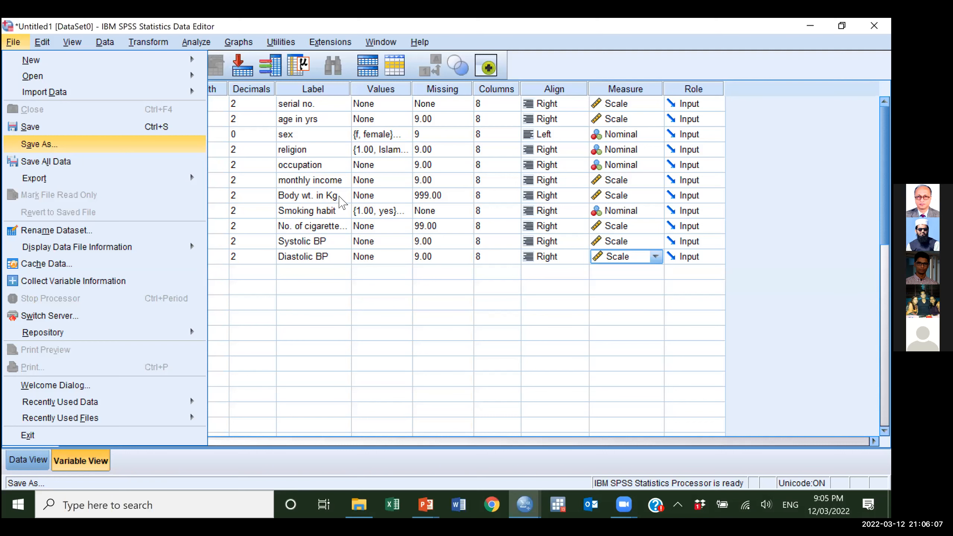
{"action": "key", "text": "Return"}
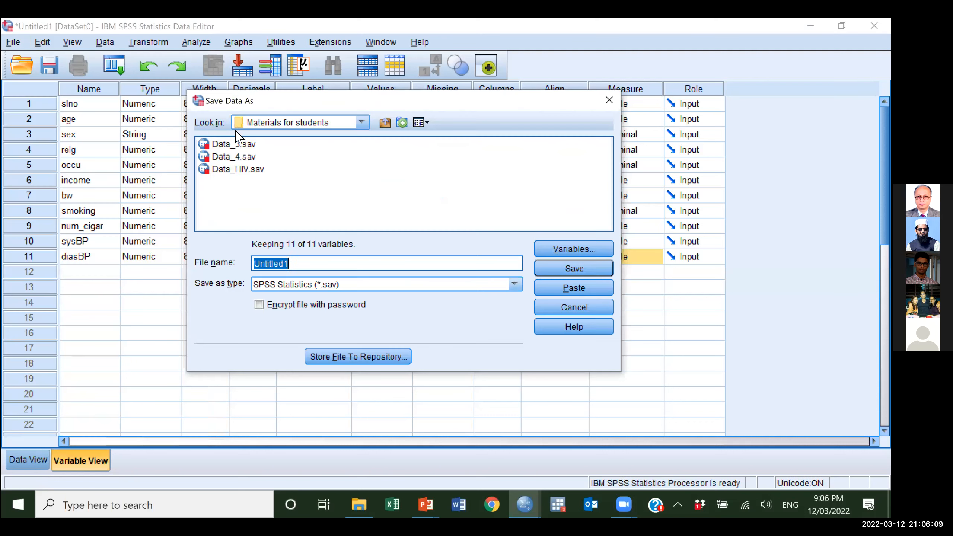
{"action": "left_click", "coordinate": [362, 122]}
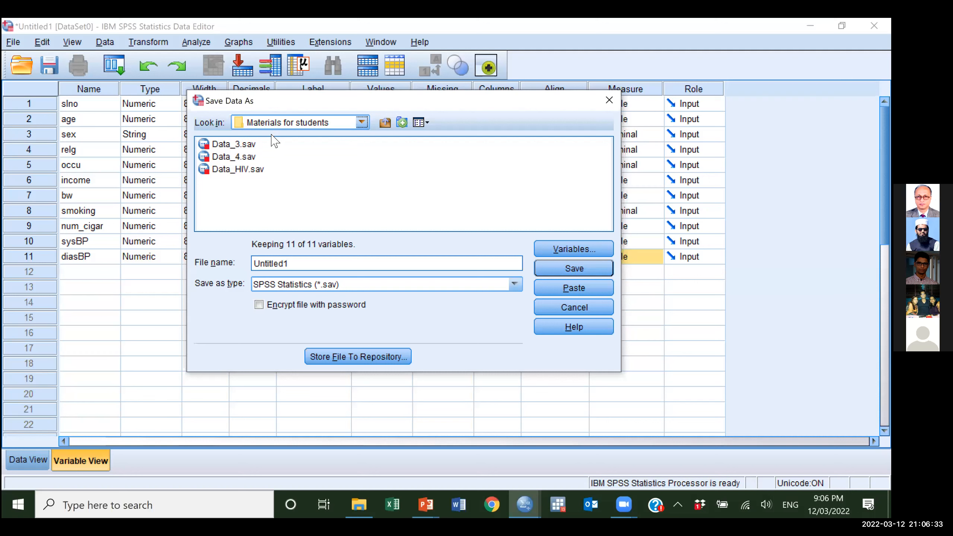
{"action": "left_click", "coordinate": [276, 122]}
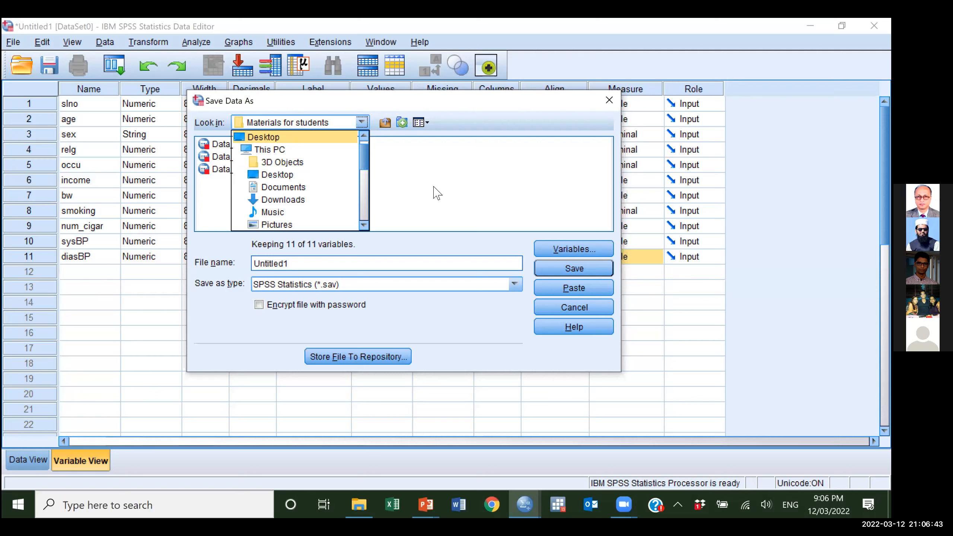
{"action": "left_click", "coordinate": [231, 311]}
{"action": "key", "text": "BackSpace"}
{"action": "key", "text": "BackSpace"}
{"action": "key", "text": "BackSpace"}
{"action": "key", "text": "BackSpace"}
{"action": "key", "text": "BackSpace"}
{"action": "key", "text": "BackSpace"}
{"action": "key", "text": "BackSpace"}
{"action": "key", "text": "BackSpace"}
{"action": "key", "text": "BackSpace"}
{"action": "type", "text": "test"}
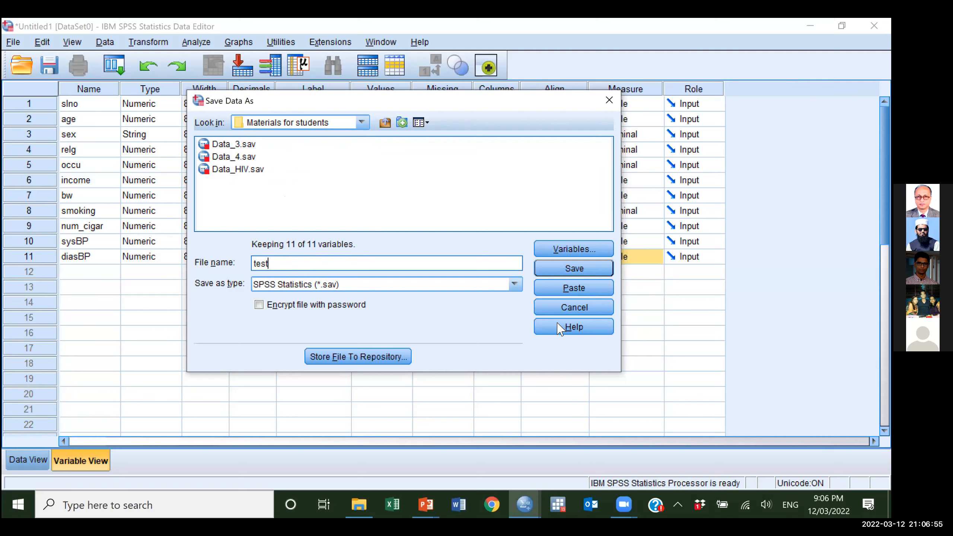
{"action": "left_click", "coordinate": [575, 269]}
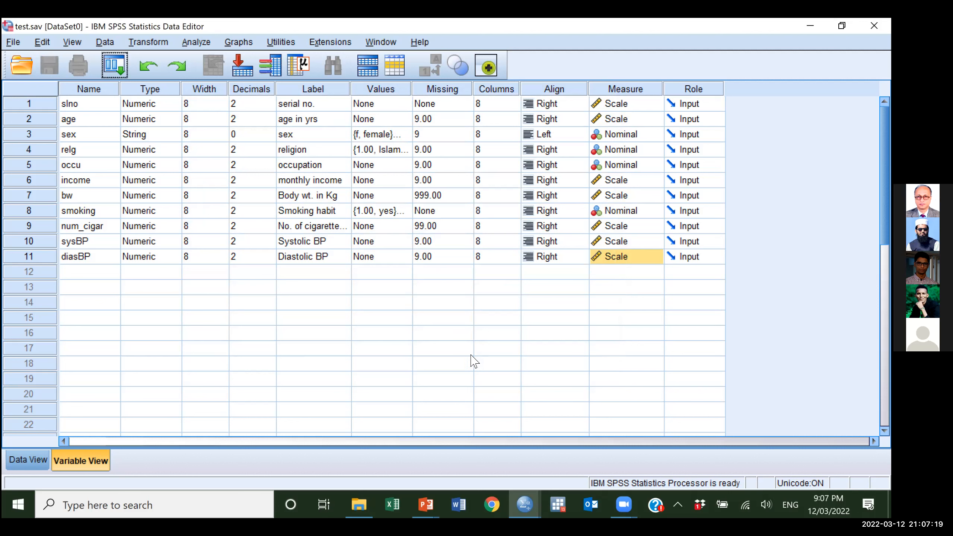
- Start the first case in Data View with slno 1, age 23 and sex f
{"action": "left_click", "coordinate": [28, 460]}
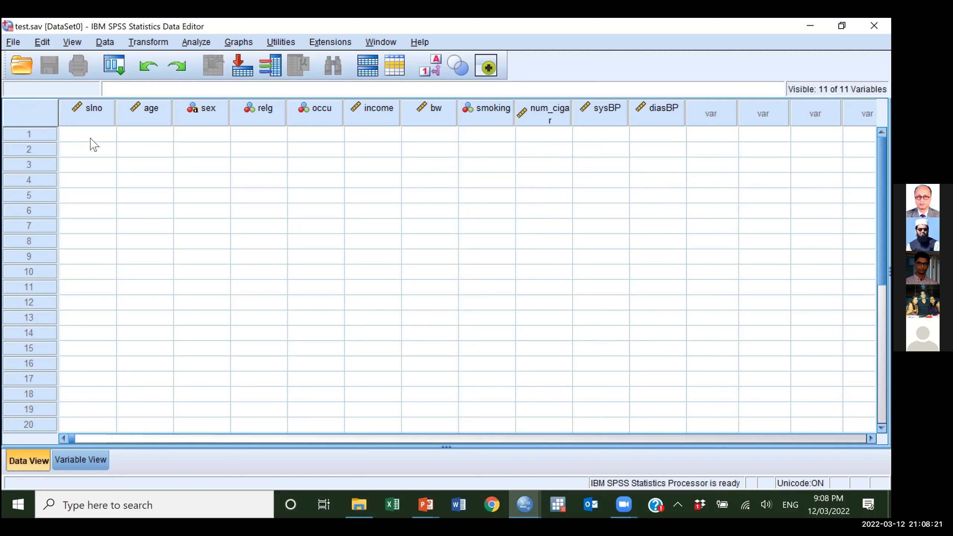
{"action": "left_click", "coordinate": [91, 137]}
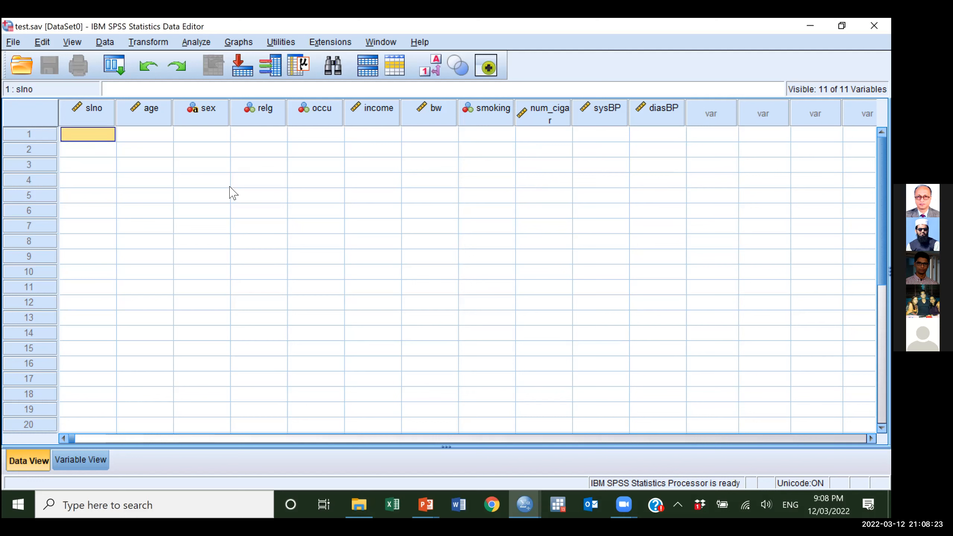
{"action": "type", "text": "1"}
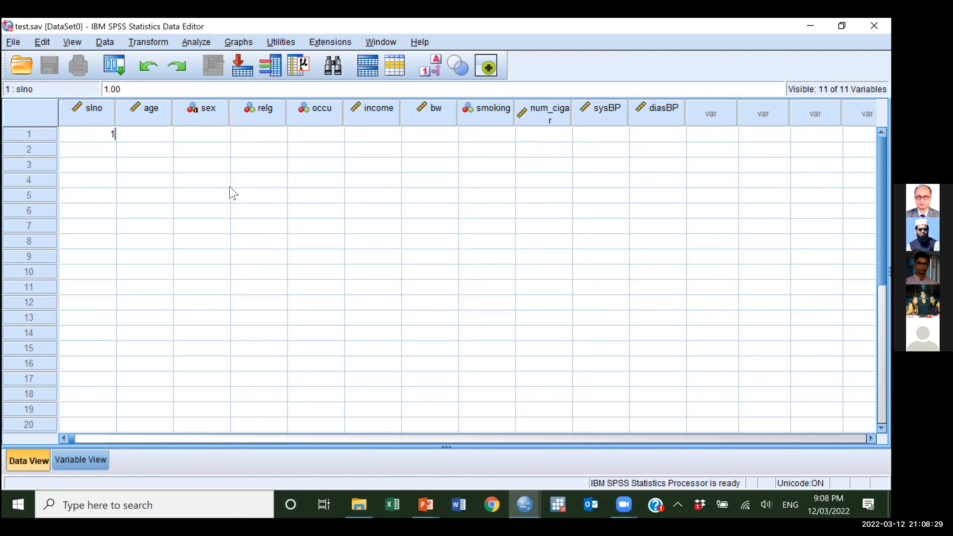
{"action": "key", "text": "Up"}
{"action": "key", "text": "Right"}
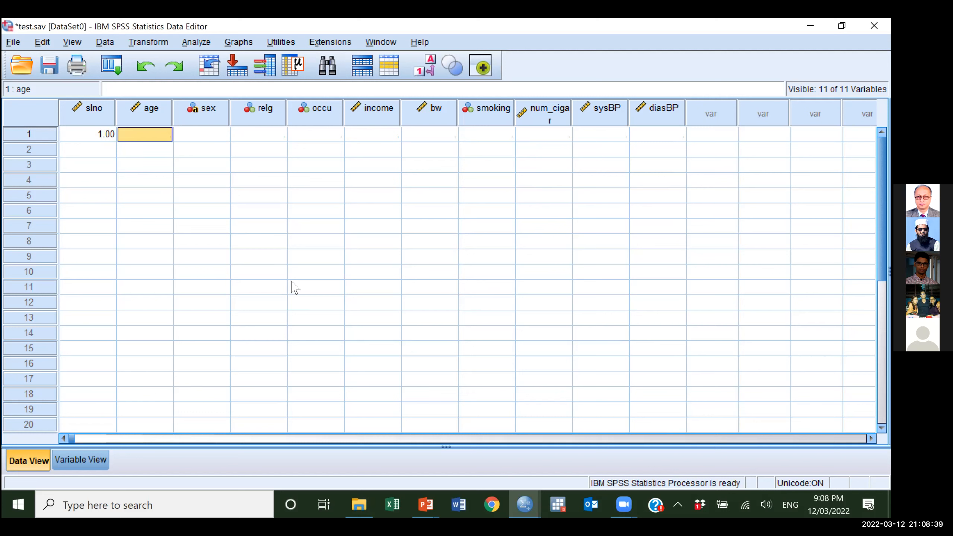
{"action": "type", "text": "23"}
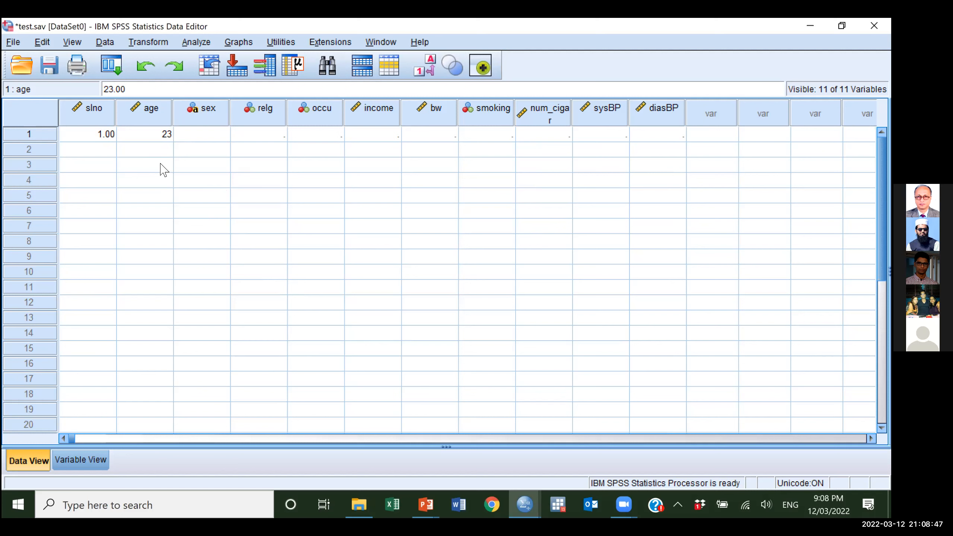
{"action": "key", "text": "Tab"}
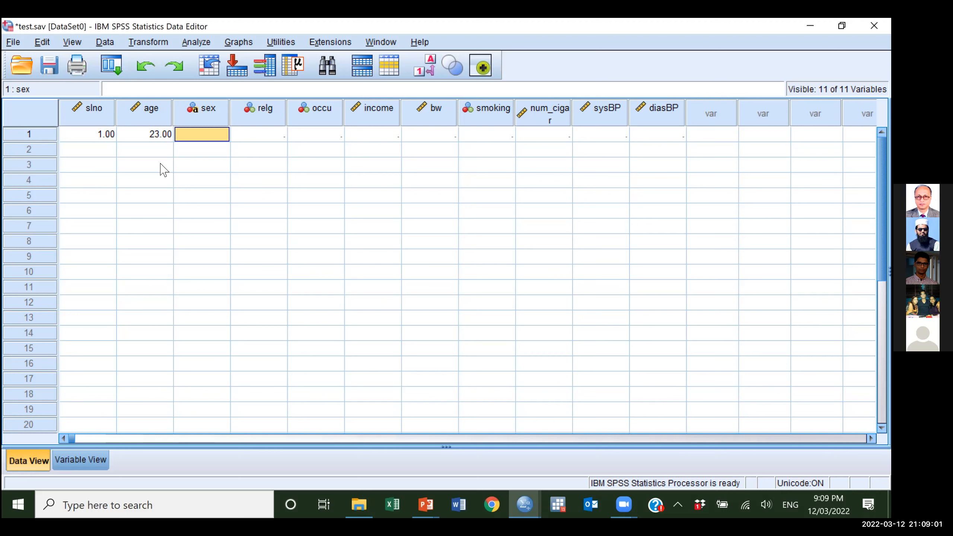
{"action": "type", "text": "f"}
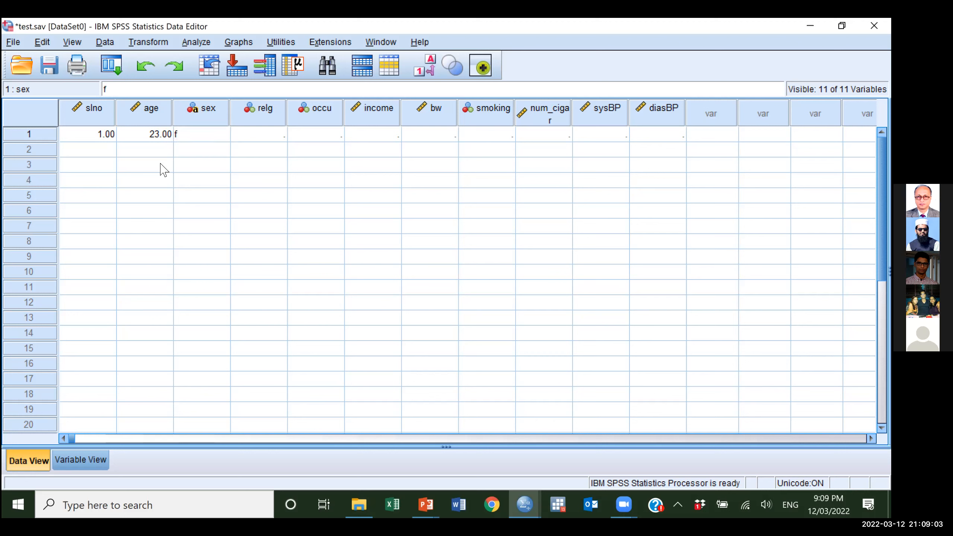
{"action": "key", "text": "Tab"}
{"action": "key", "text": "Left"}
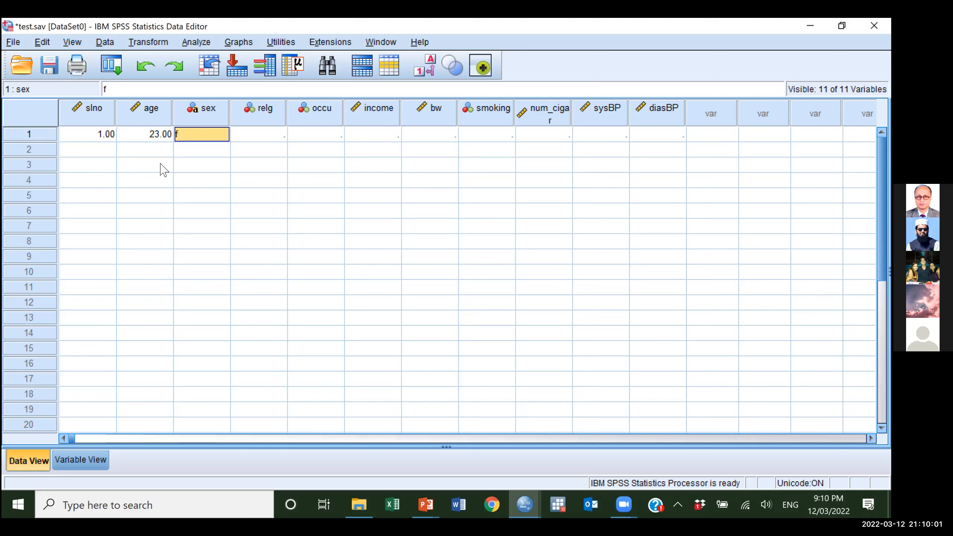
- Compare the variable definitions in Variable View with the case rows in Data View
{"action": "key", "text": "Left"}
{"action": "key", "text": "Left"}
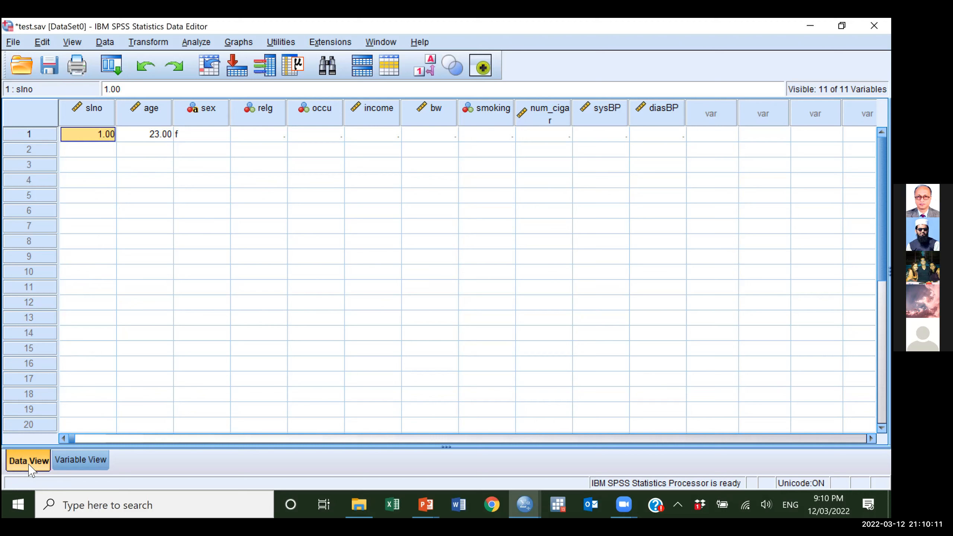
{"action": "left_click", "coordinate": [85, 463]}
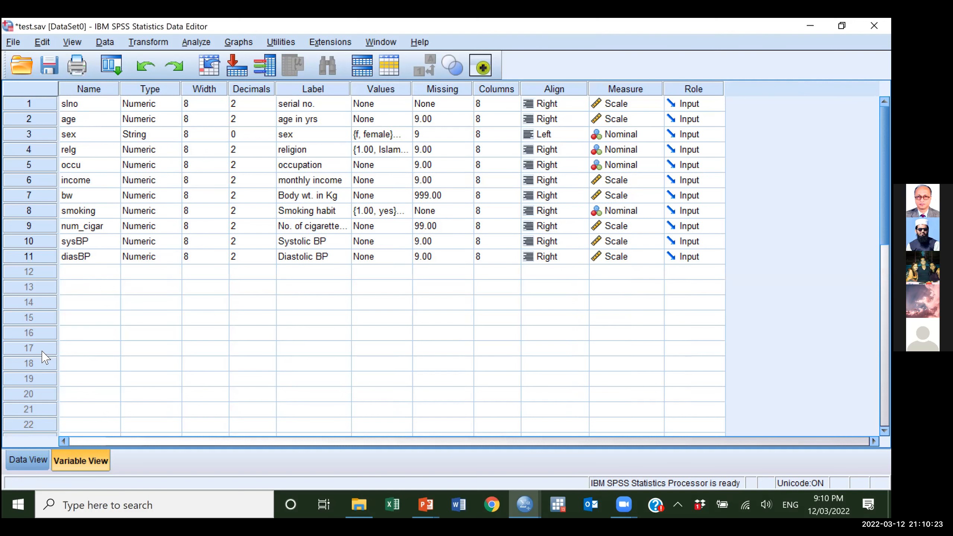
{"action": "left_click", "coordinate": [36, 463]}
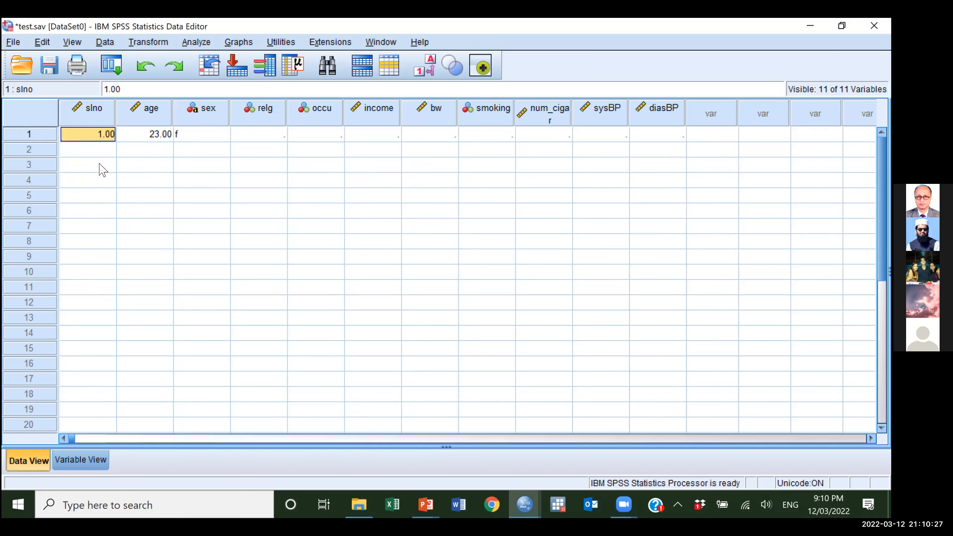
{"action": "scroll", "coordinate": [105, 174], "scroll_direction": "down", "scroll_amount": 3}
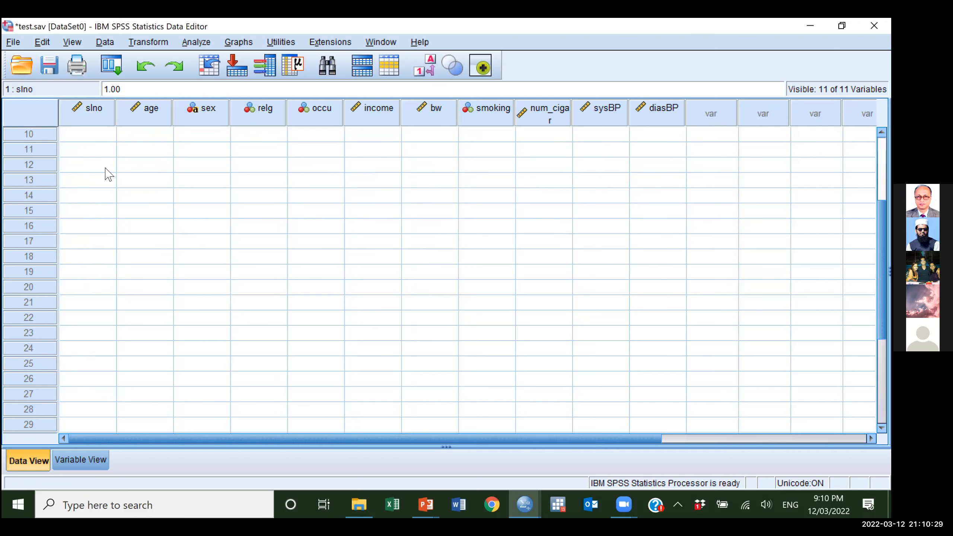
{"action": "scroll", "coordinate": [105, 175], "scroll_direction": "up", "scroll_amount": 3}
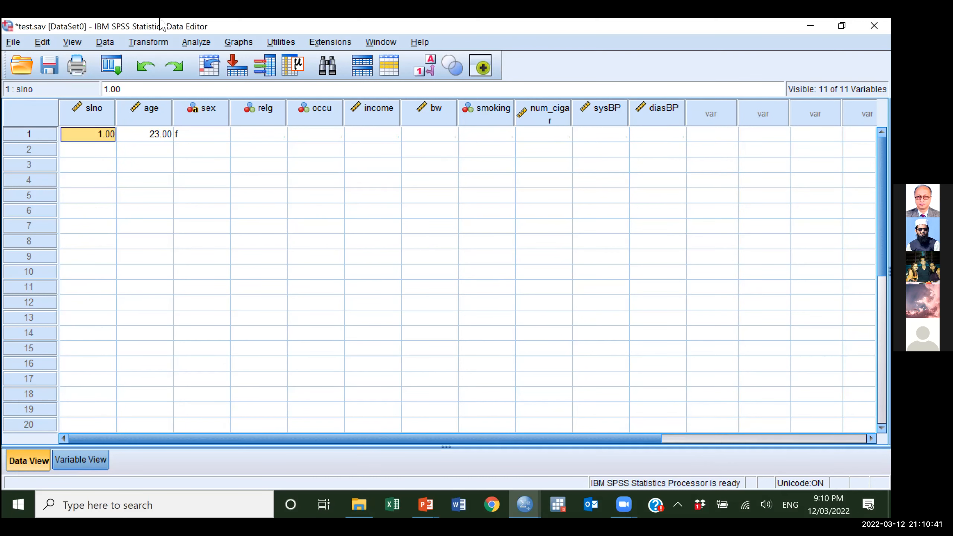
{"action": "key", "text": "ctrl+t"}
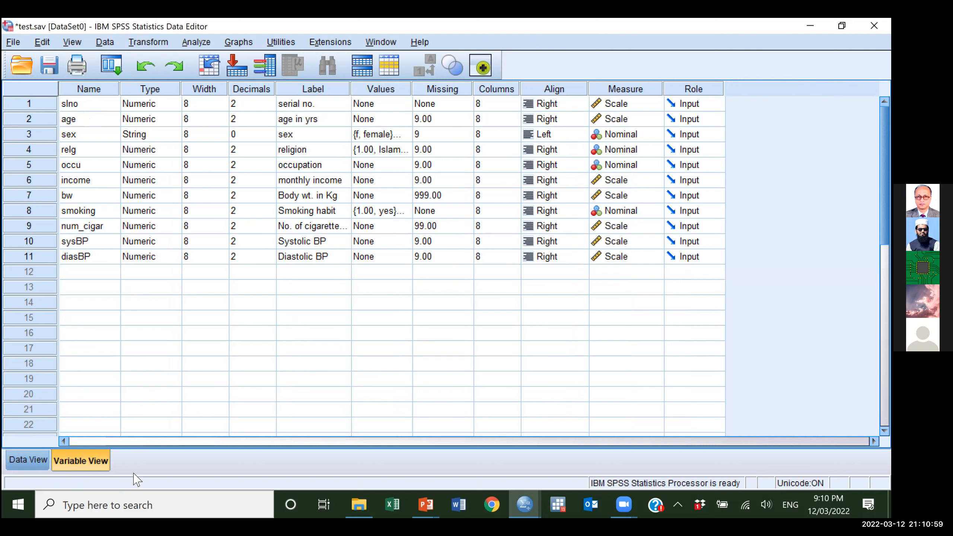
{"action": "left_click", "coordinate": [29, 460]}
{"action": "scroll", "coordinate": [119, 228], "scroll_direction": "down", "scroll_amount": 3}
{"action": "scroll", "coordinate": [120, 228], "scroll_direction": "up", "scroll_amount": 3}
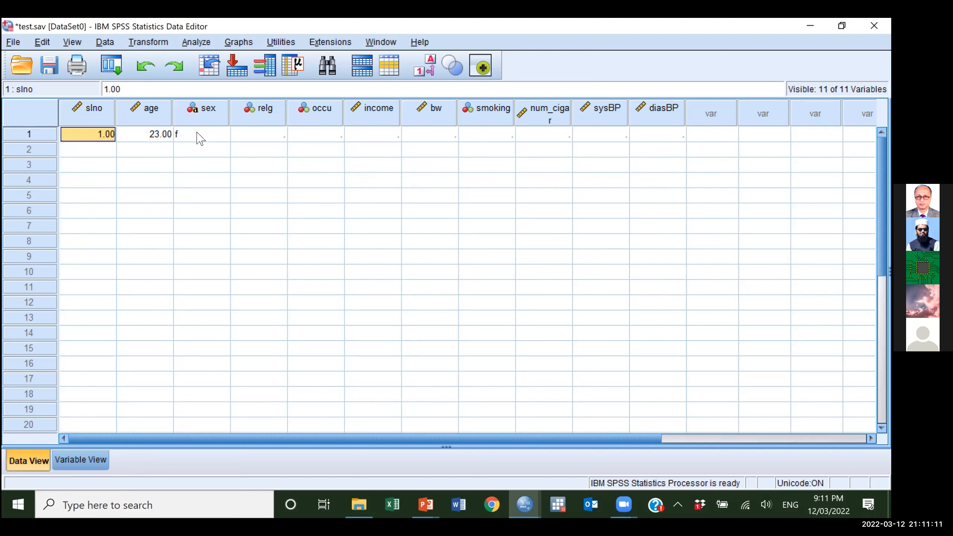
- Fill in the first case's relg as 1, occu as 4, income as 50000 and bw as 55
{"action": "left_click", "coordinate": [256, 135]}
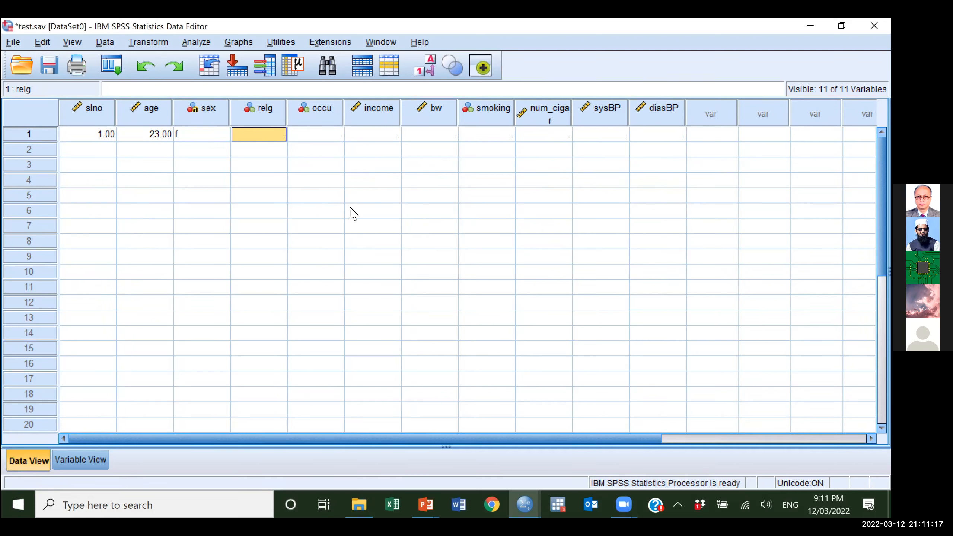
{"action": "type", "text": "1"}
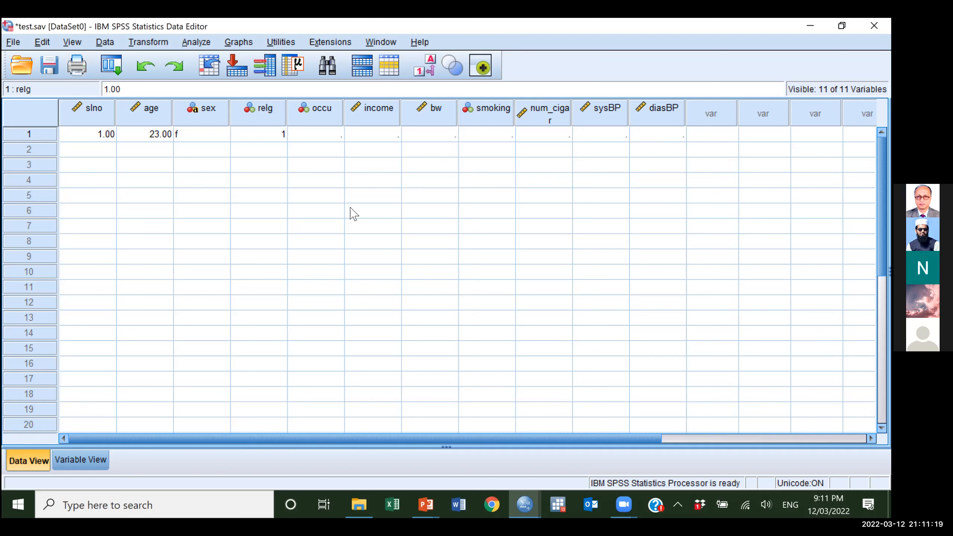
{"action": "key", "text": "Tab"}
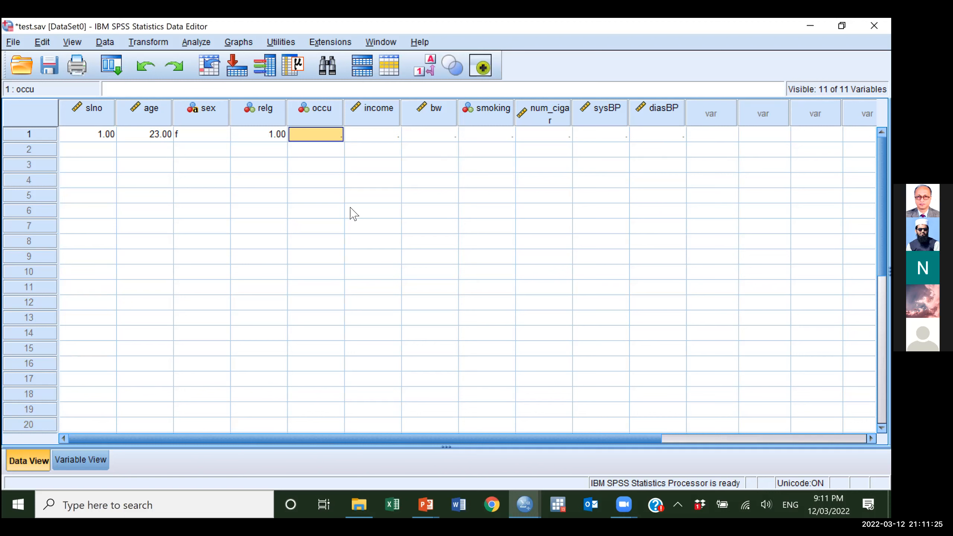
{"action": "type", "text": "4"}
{"action": "key", "text": "Tab"}
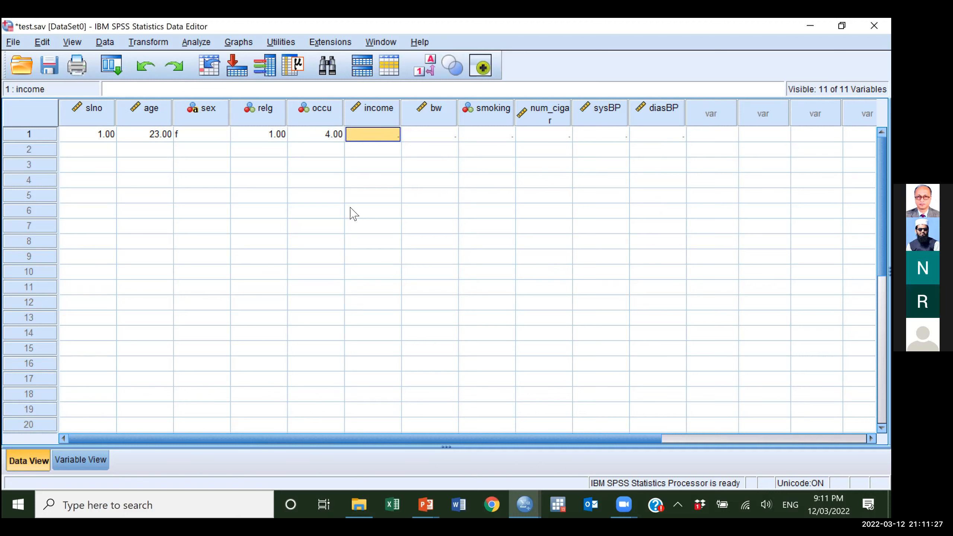
{"action": "type", "text": "50000"}
{"action": "key", "text": "Tab"}
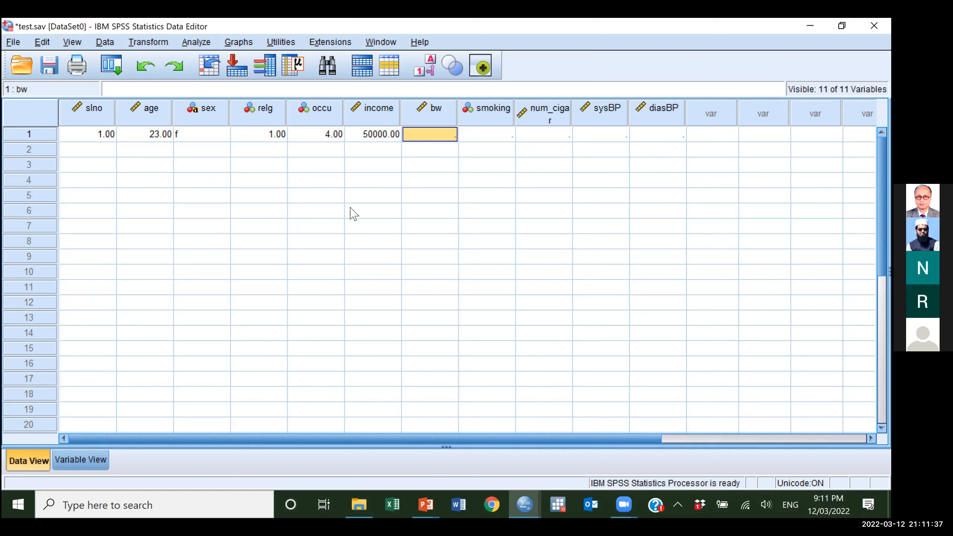
{"action": "type", "text": "55"}
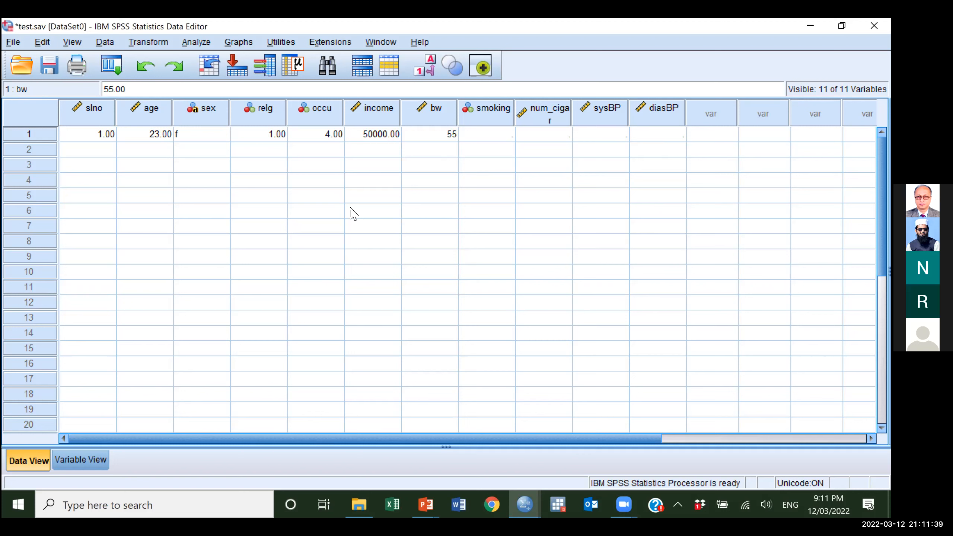
{"action": "key", "text": "Tab"}
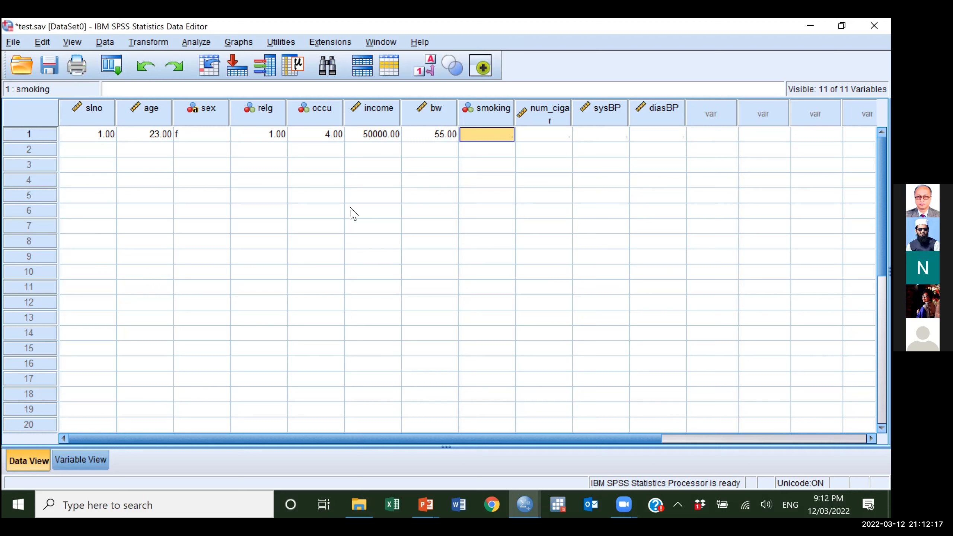
- Complete the first case with smoking 2, num_cigar 99, sysBP 110 and diasBP 85
{"action": "type", "text": "2"}
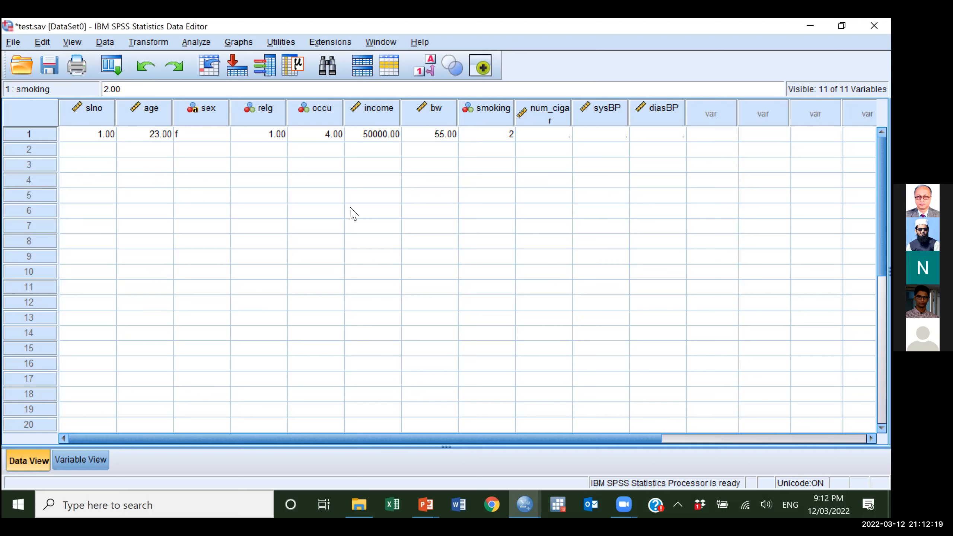
{"action": "key", "text": "Tab"}
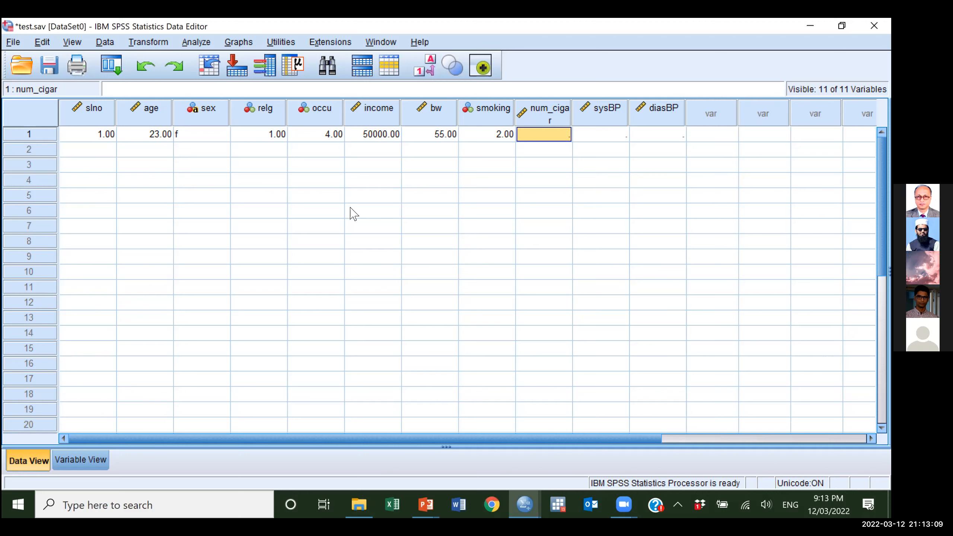
{"action": "type", "text": "99"}
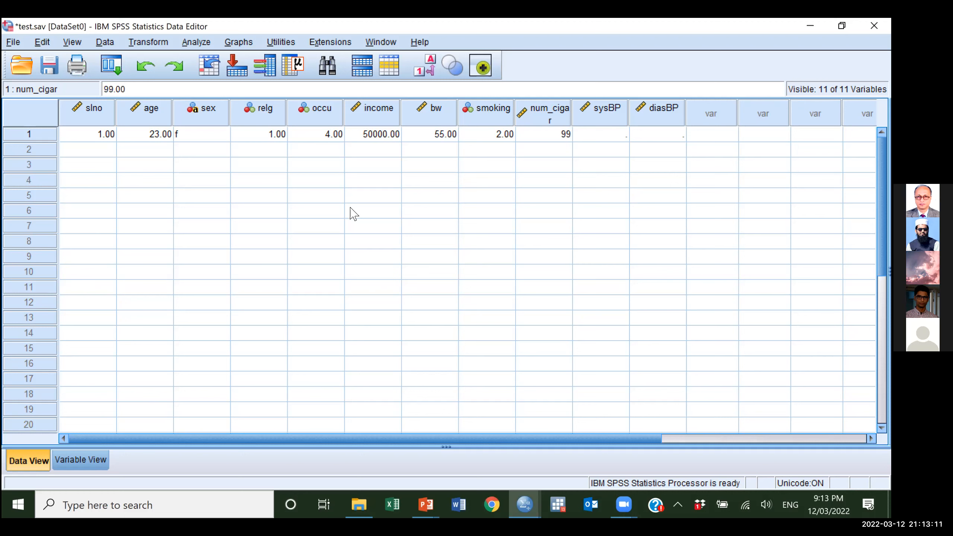
{"action": "key", "text": "Tab"}
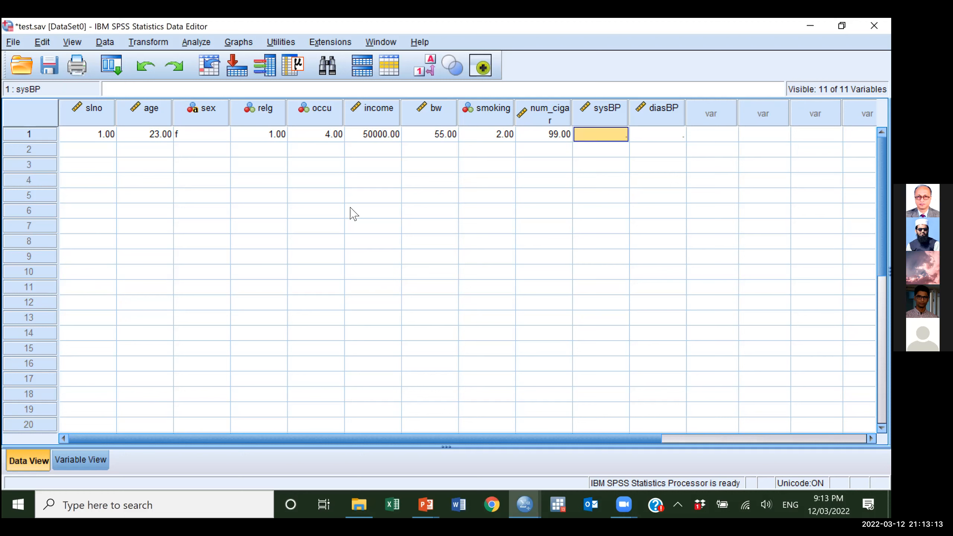
{"action": "type", "text": "110"}
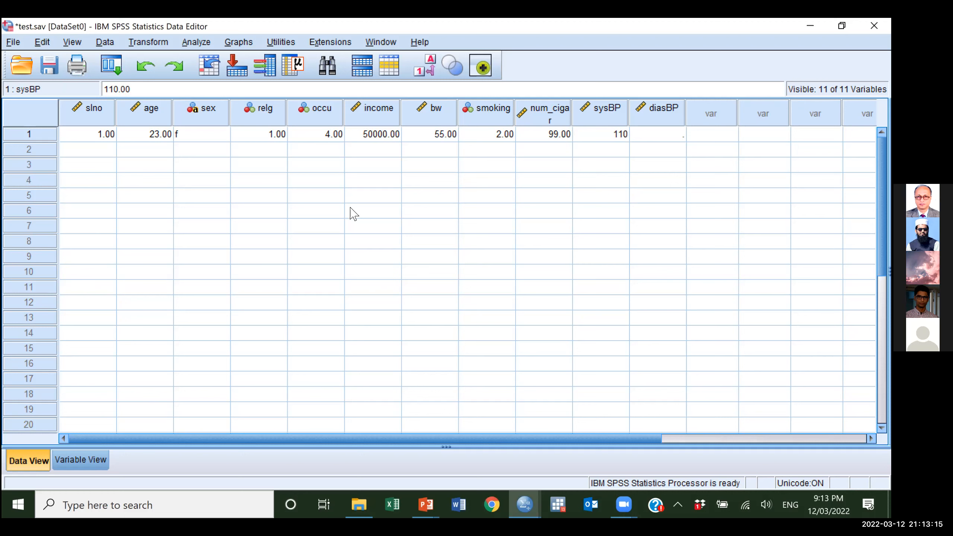
{"action": "key", "text": "Tab"}
{"action": "type", "text": "85"}
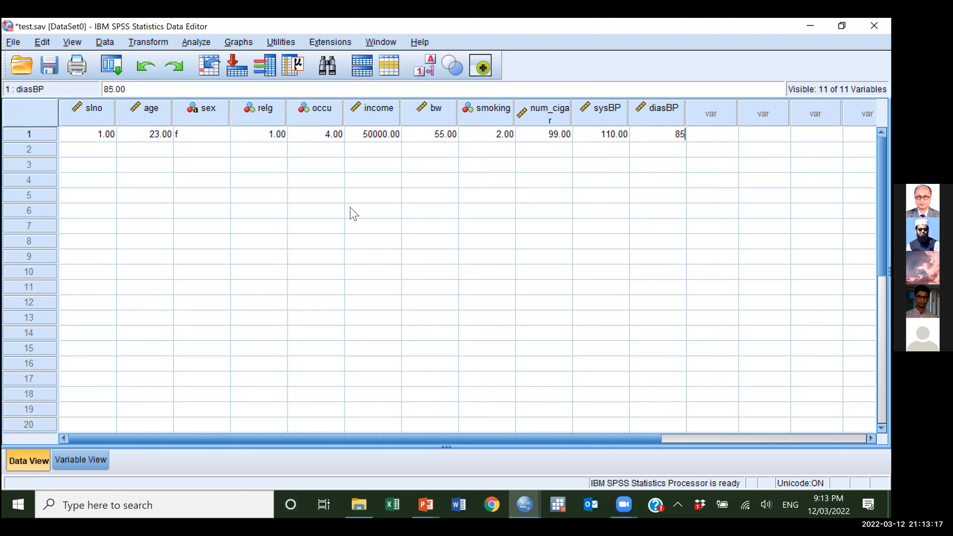
{"action": "key", "text": "Left"}
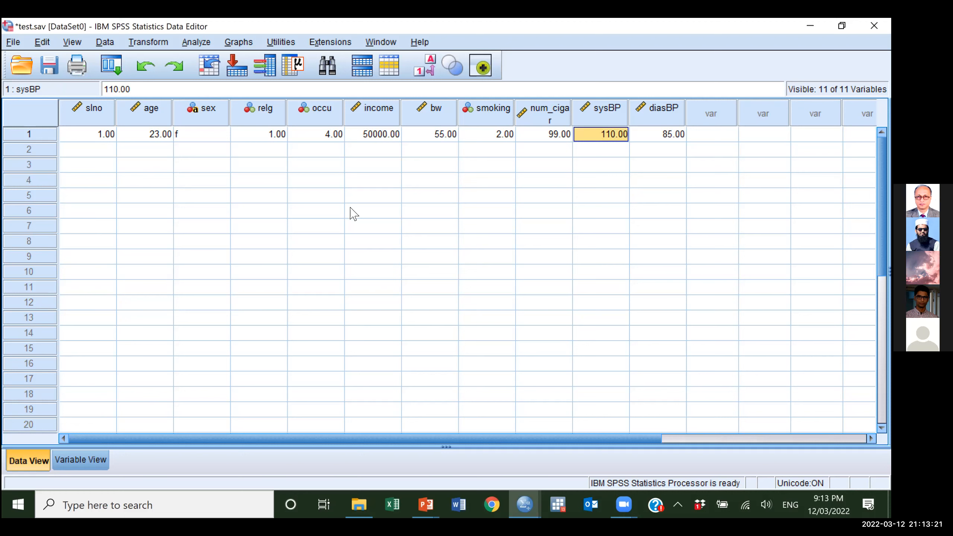
- Start the second case in Data View with slno 2, age 27 and sex m
{"action": "key", "text": "Left"}
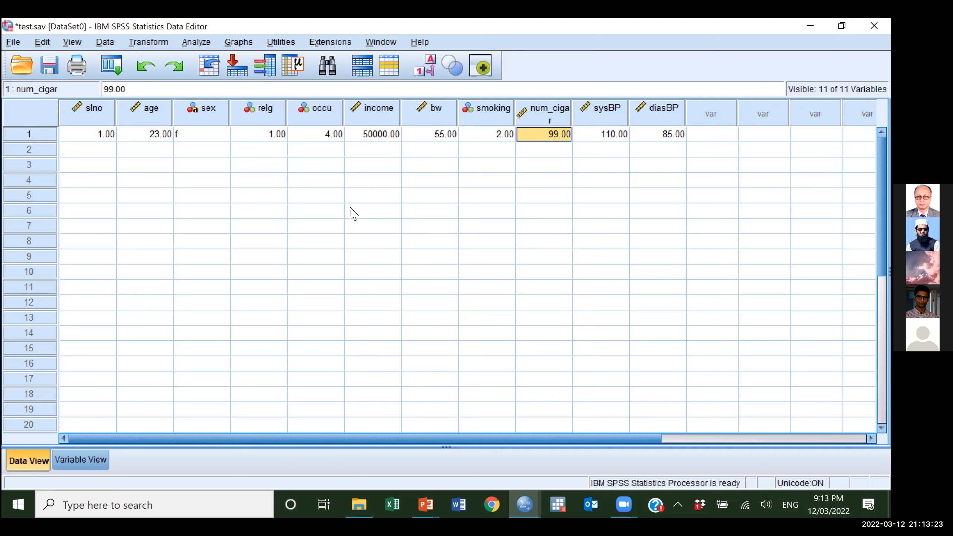
{"action": "key", "text": "Home"}
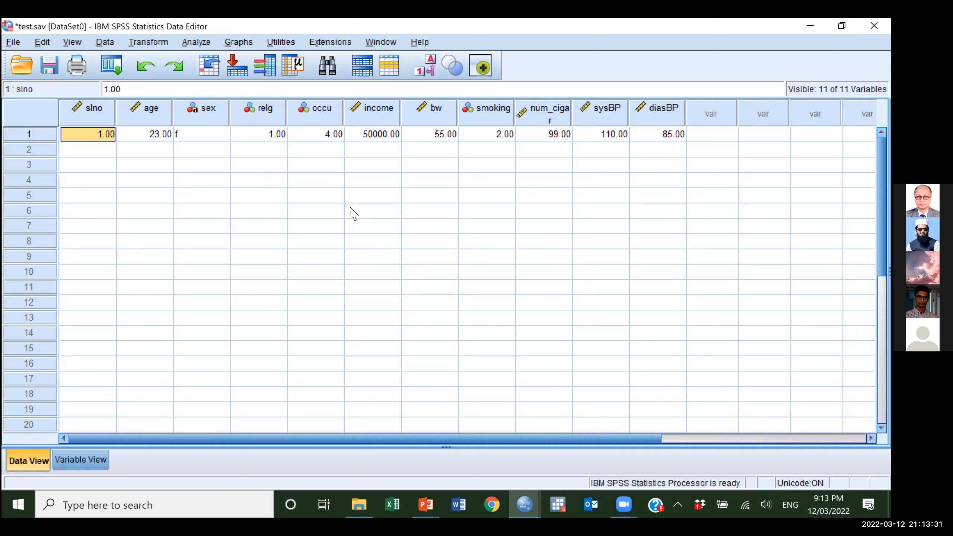
{"action": "key", "text": "Down"}
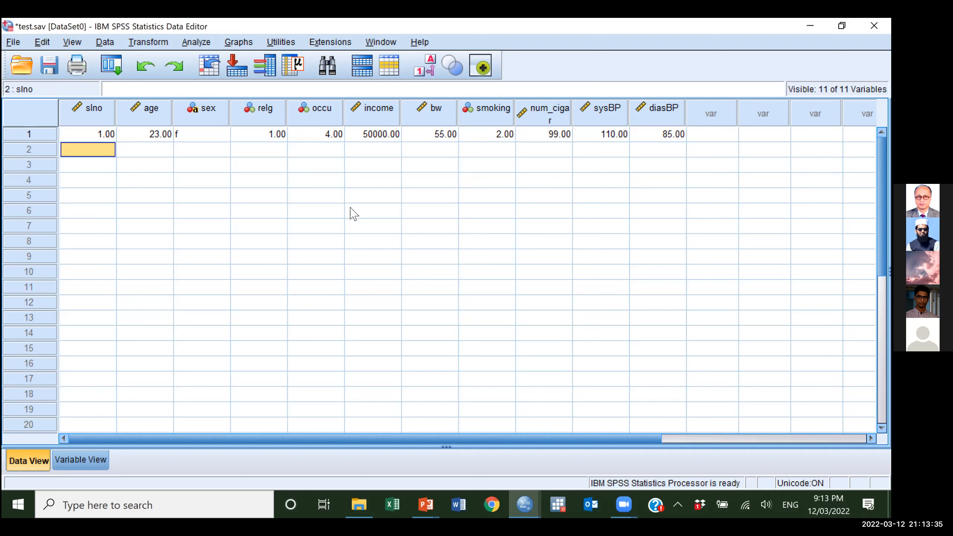
{"action": "type", "text": "2"}
{"action": "key", "text": "Tab"}
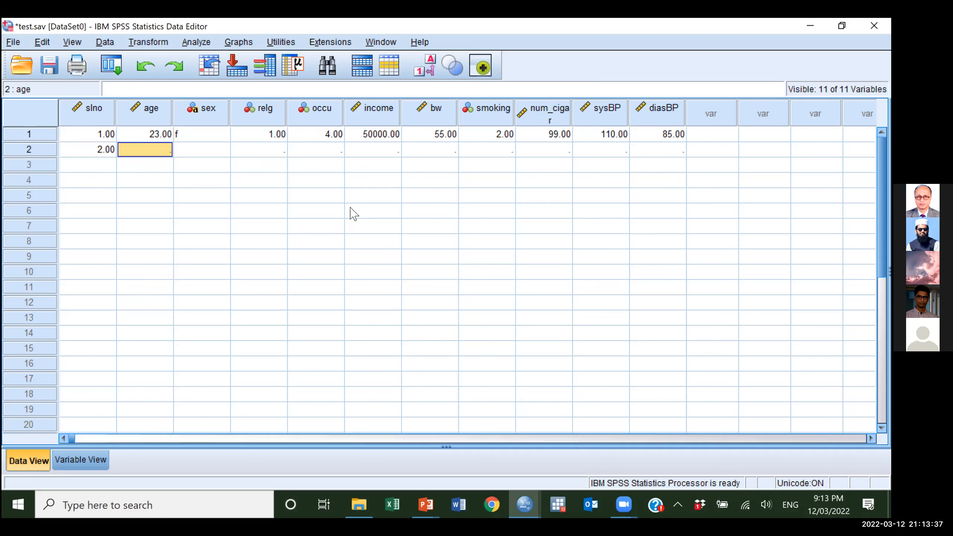
{"action": "type", "text": "27"}
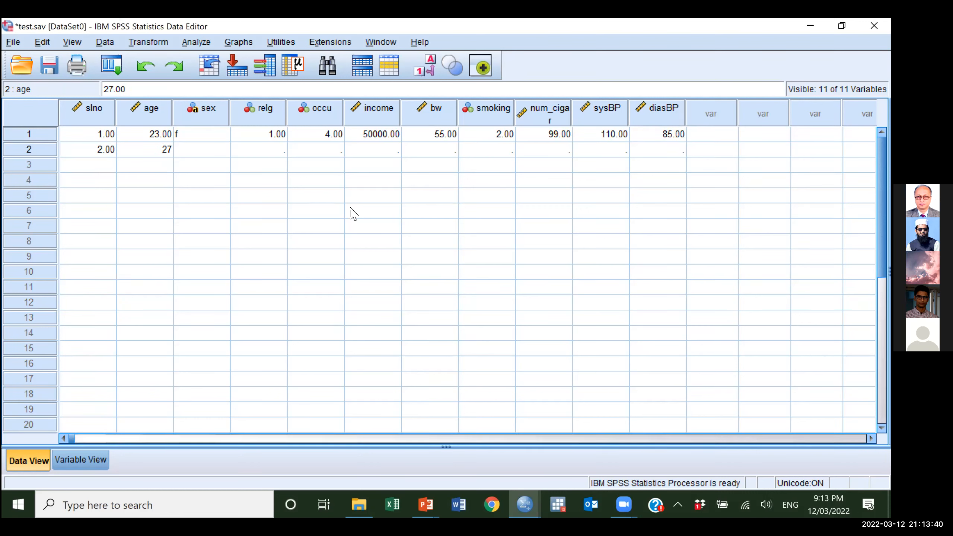
{"action": "key", "text": "Tab"}
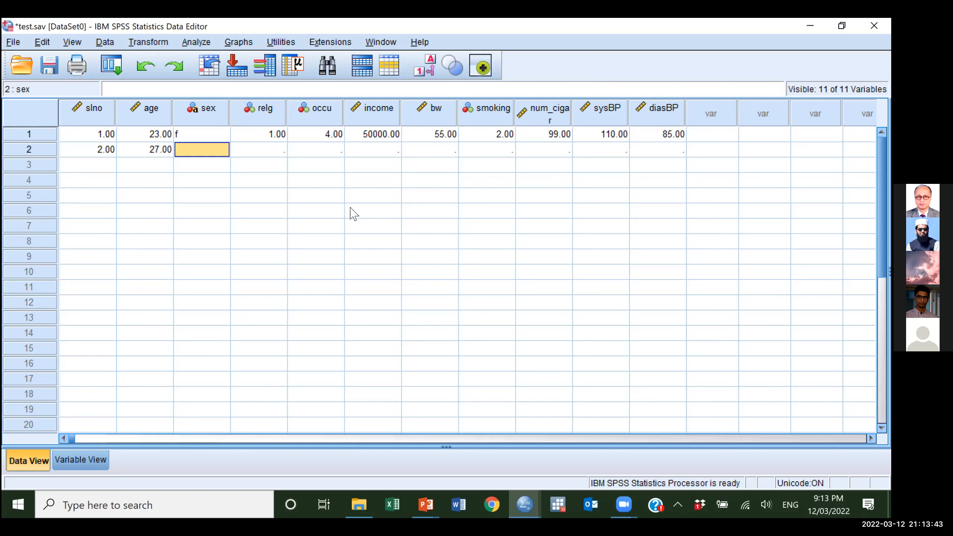
{"action": "type", "text": "m"}
{"action": "key", "text": "Tab"}
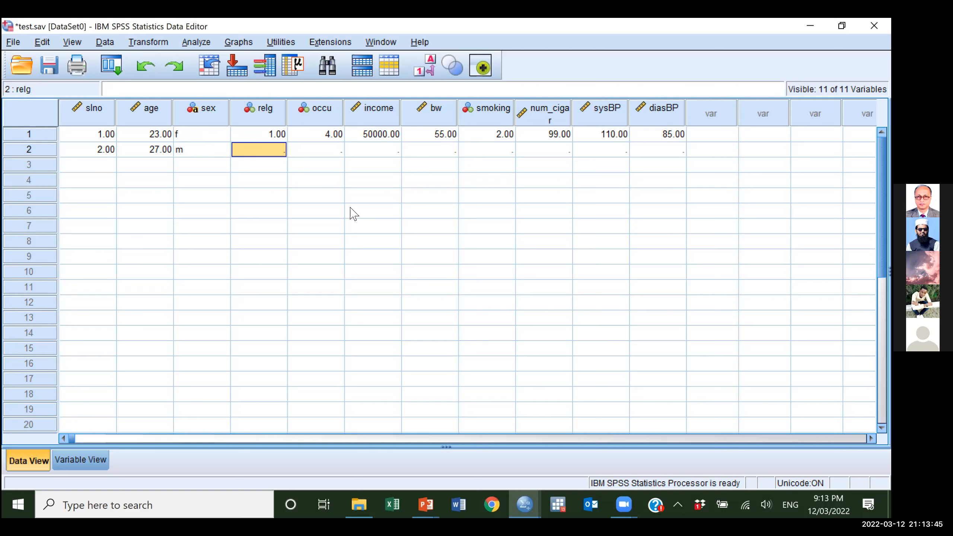
- Fill in the second case's relg as 1, occu as 1, income as 70000 and bw as 65
{"action": "type", "text": "1"}
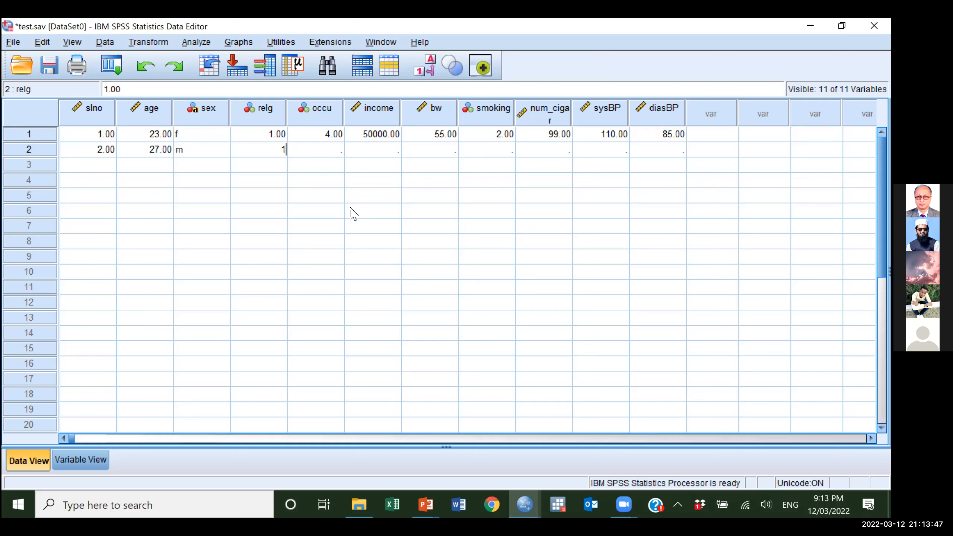
{"action": "key", "text": "Tab"}
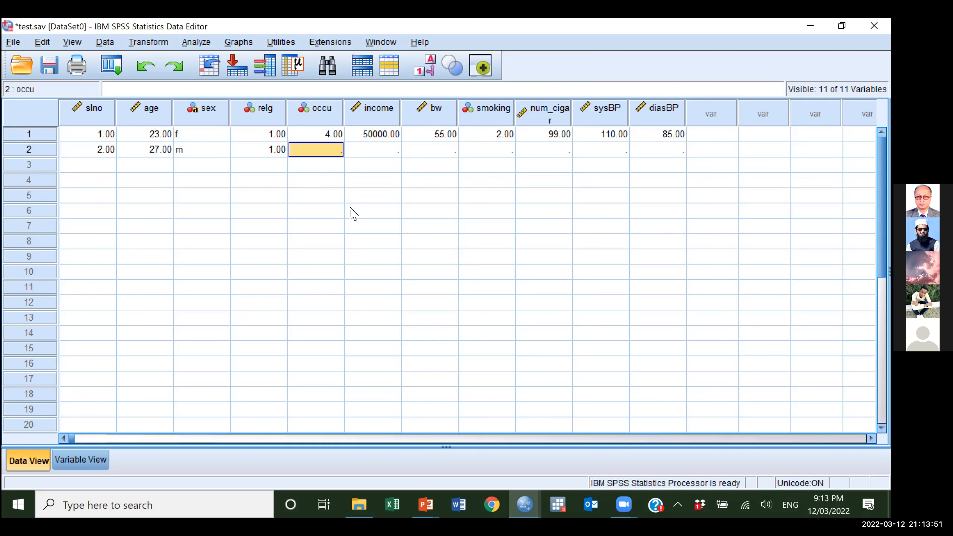
{"action": "type", "text": "1"}
{"action": "key", "text": "Tab"}
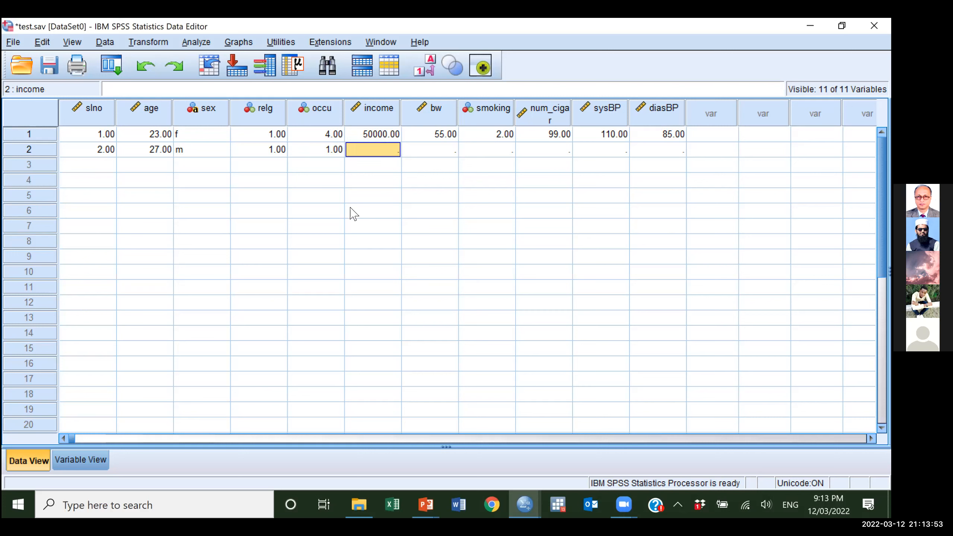
{"action": "type", "text": "7"}
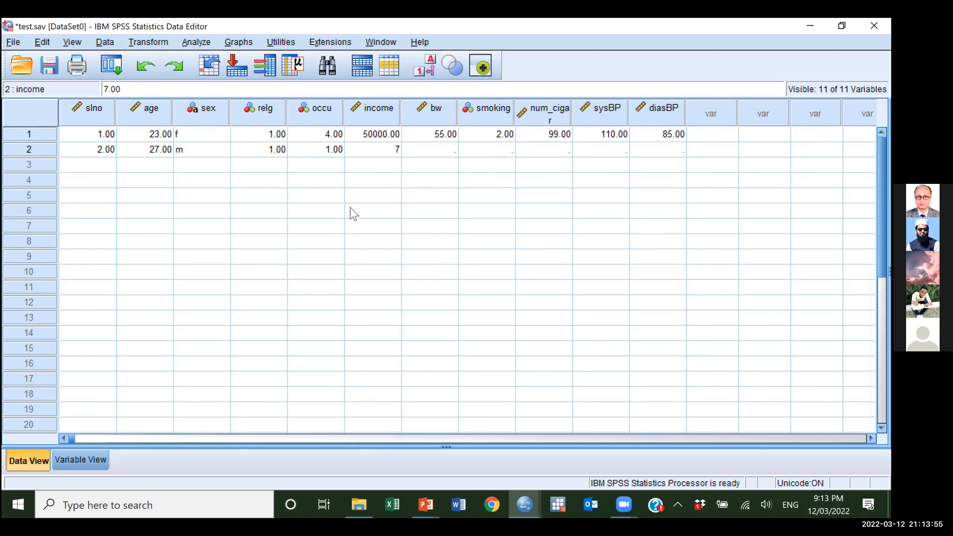
{"action": "type", "text": "0000"}
{"action": "key", "text": "Tab"}
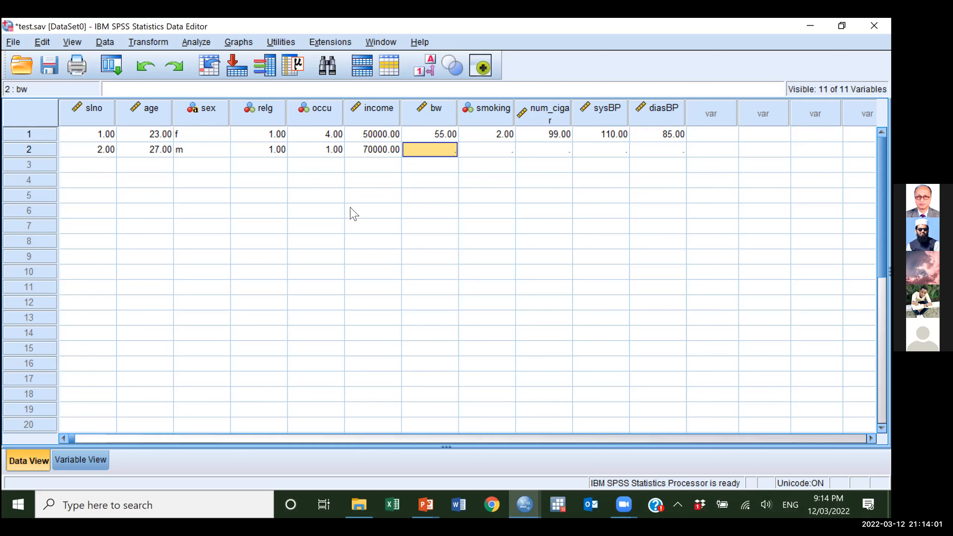
{"action": "type", "text": "65"}
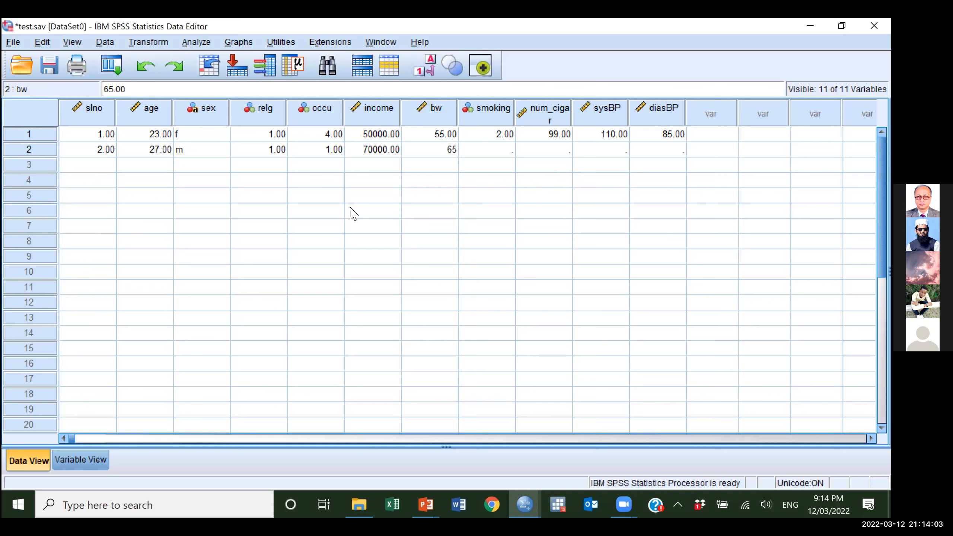
{"action": "key", "text": "Tab"}
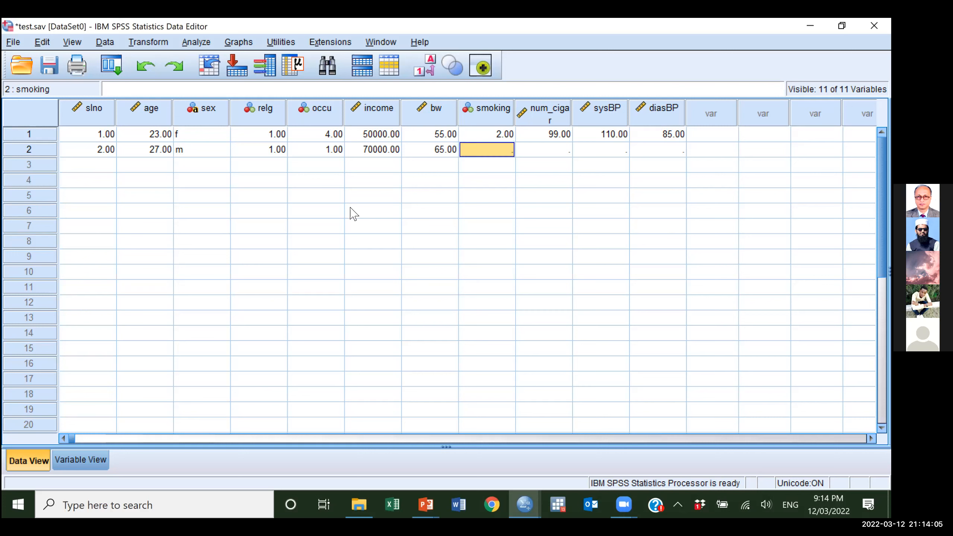
- Complete the second case with smoking 1, num_cigar 15, sysBP 125 and diasBP 85, and save the dataset
{"action": "type", "text": "1"}
{"action": "key", "text": "Tab"}
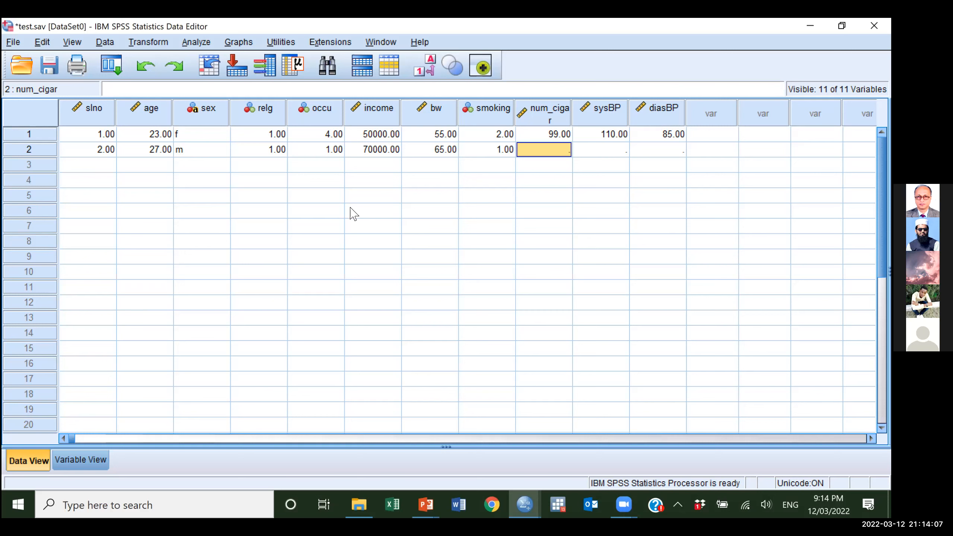
{"action": "type", "text": "15"}
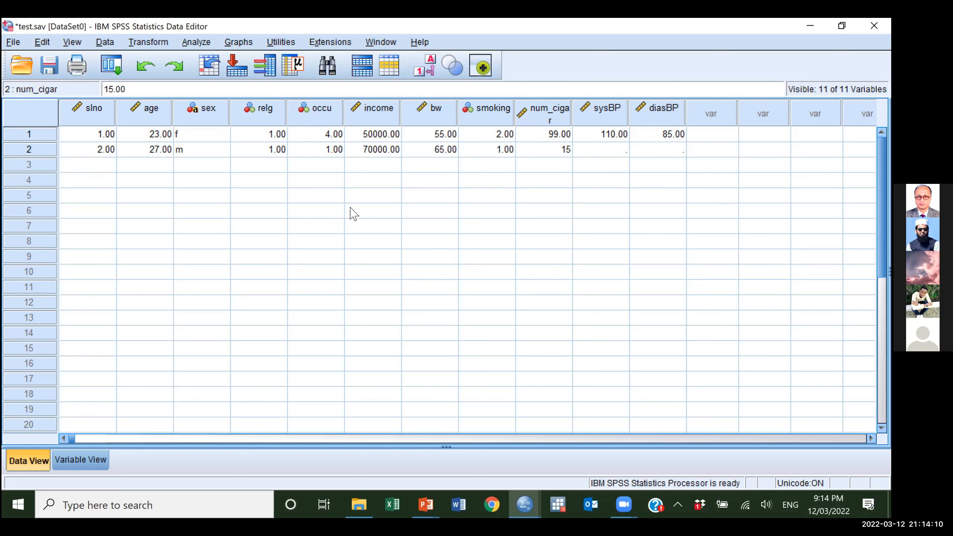
{"action": "key", "text": "Tab"}
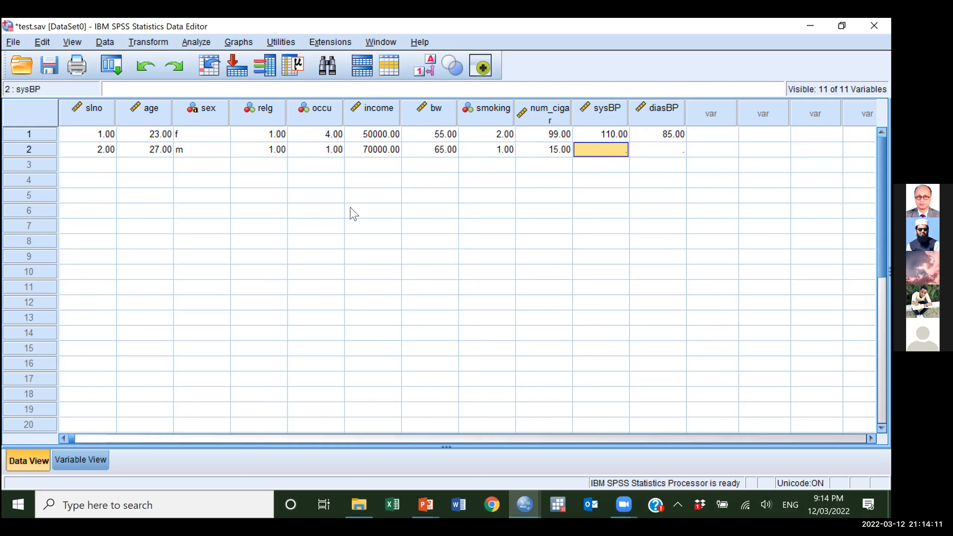
{"action": "type", "text": "125"}
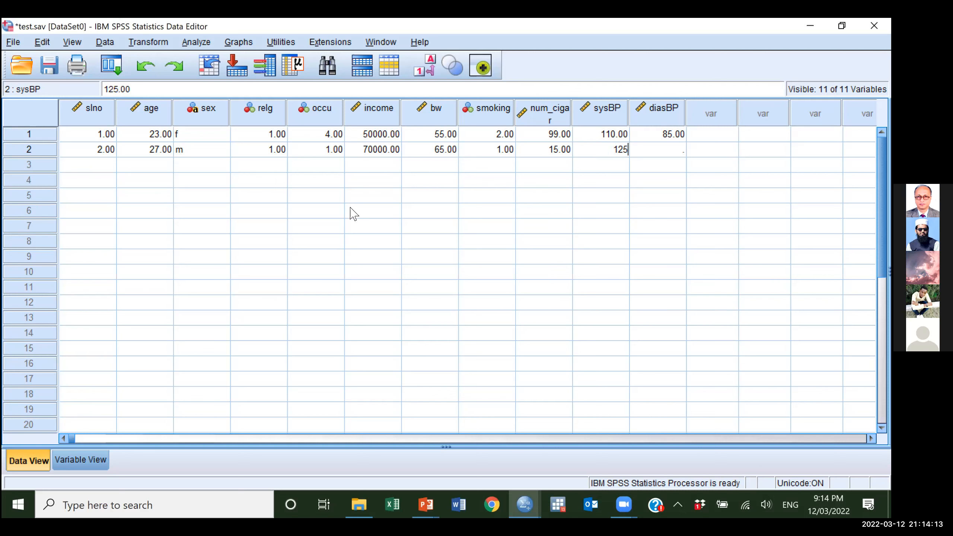
{"action": "key", "text": "Tab"}
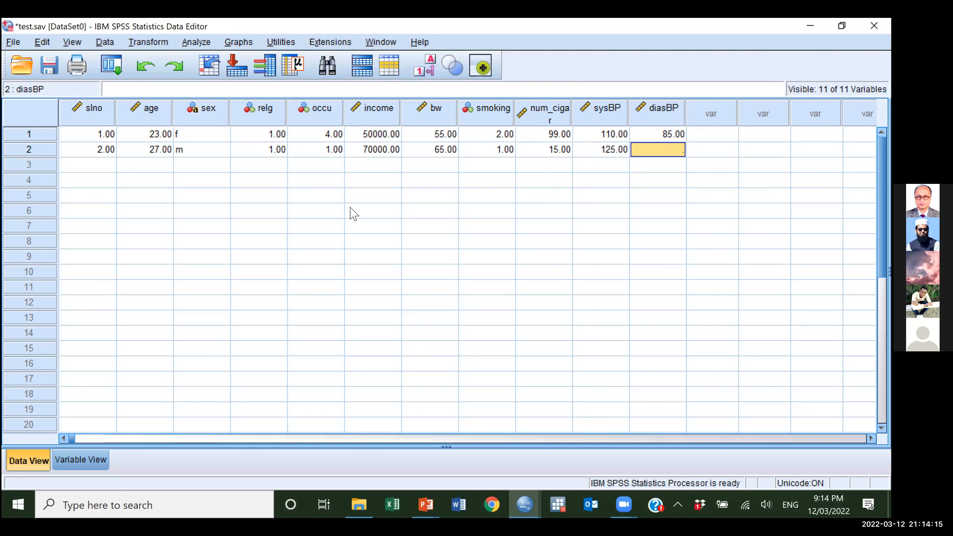
{"action": "type", "text": "85"}
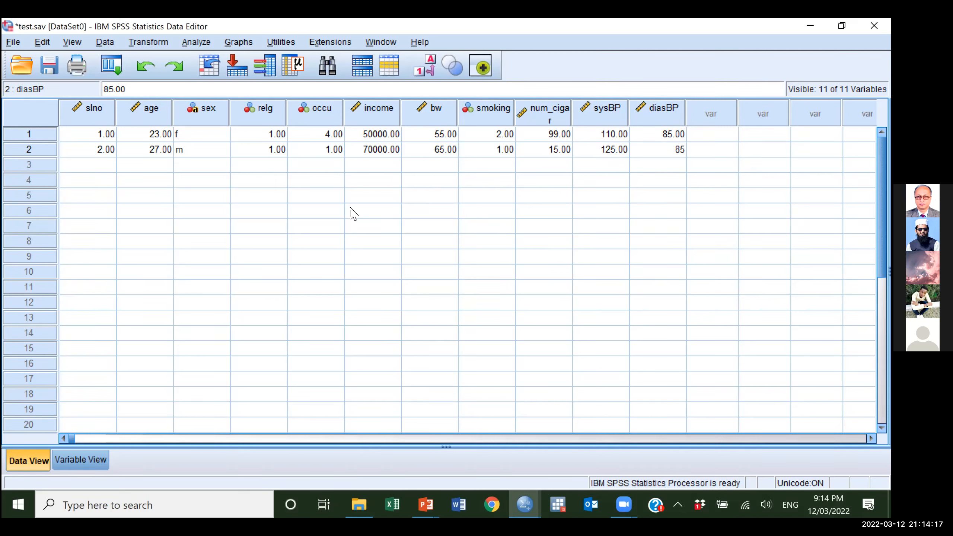
{"action": "key", "text": "Return"}
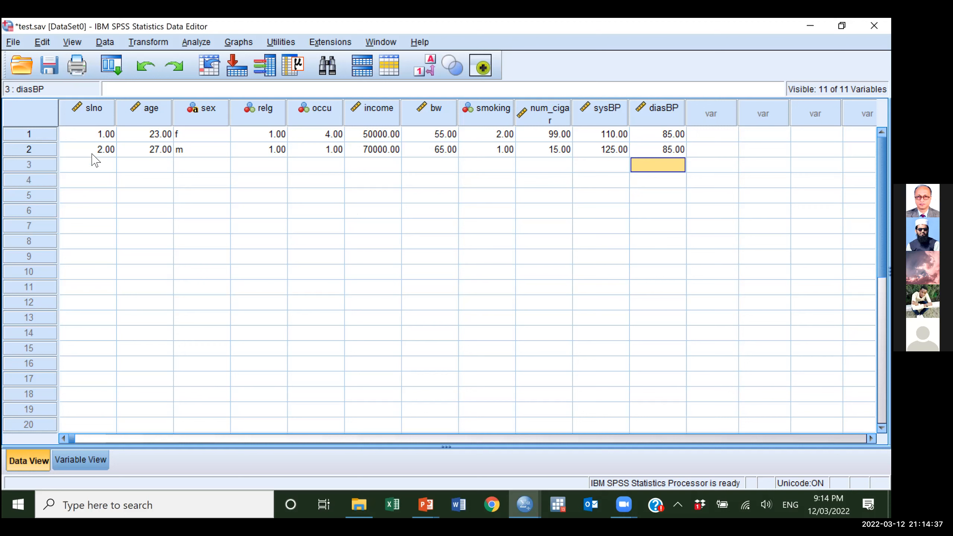
{"action": "left_click", "coordinate": [49, 69]}
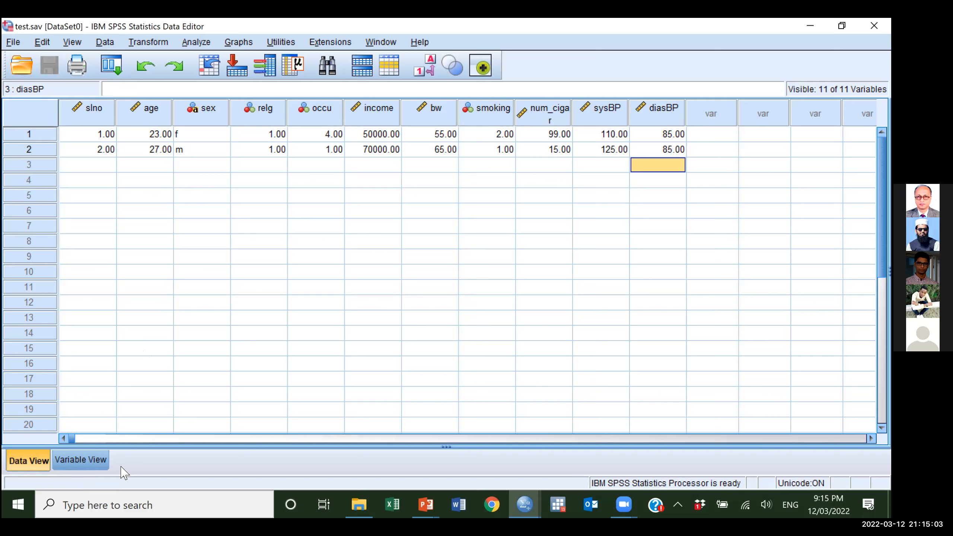
- Review the variable definitions in Variable View against the two completed cases in Data View
{"action": "left_click", "coordinate": [82, 460]}
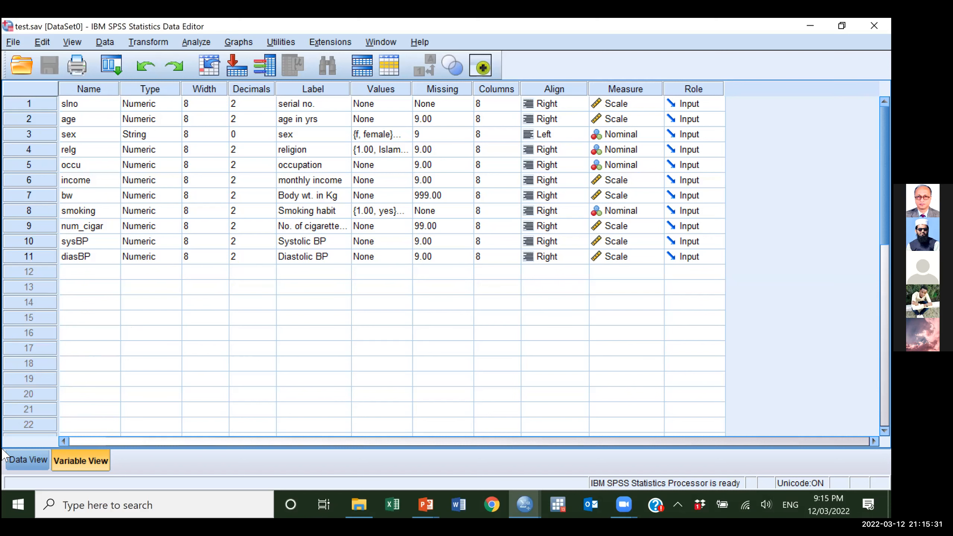
{"action": "left_click", "coordinate": [26, 466]}
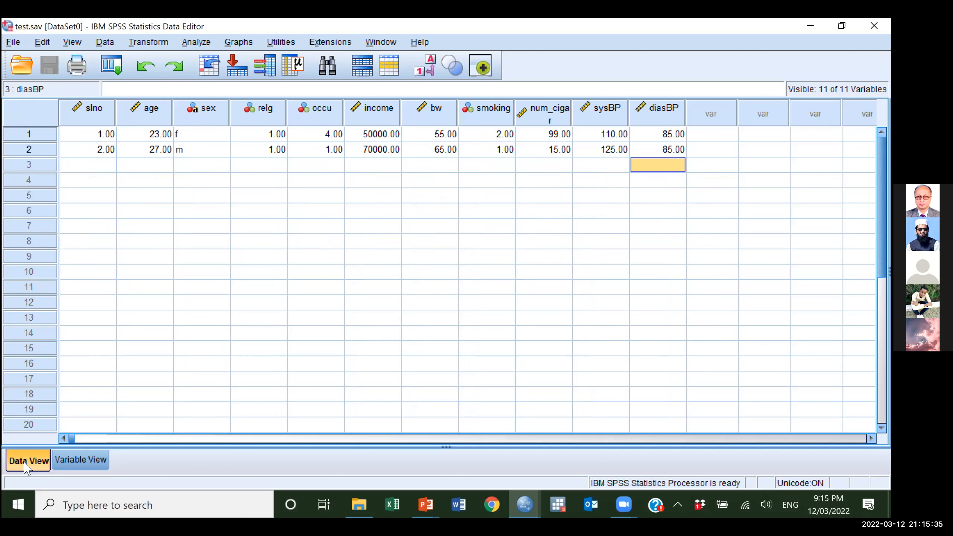
{"action": "left_click", "coordinate": [81, 460]}
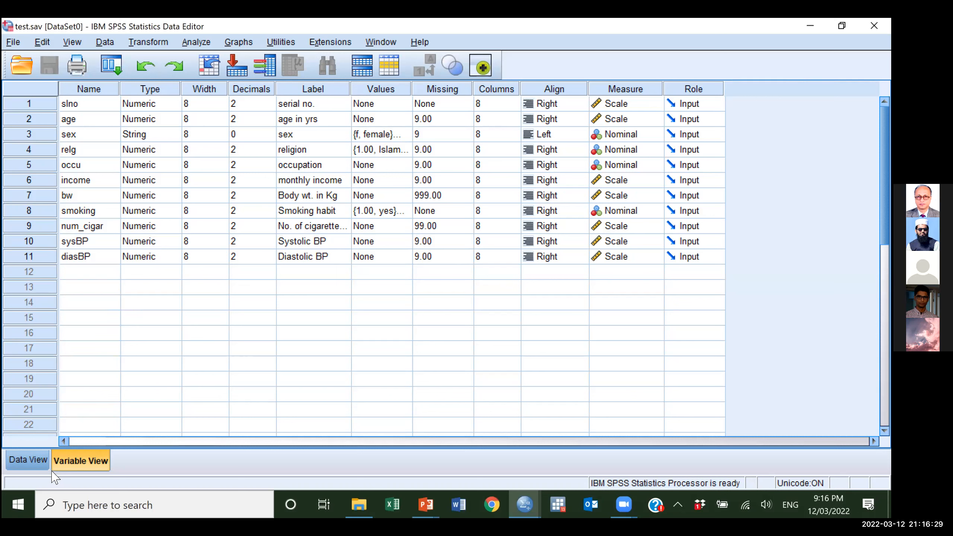
{"action": "left_click", "coordinate": [40, 462]}
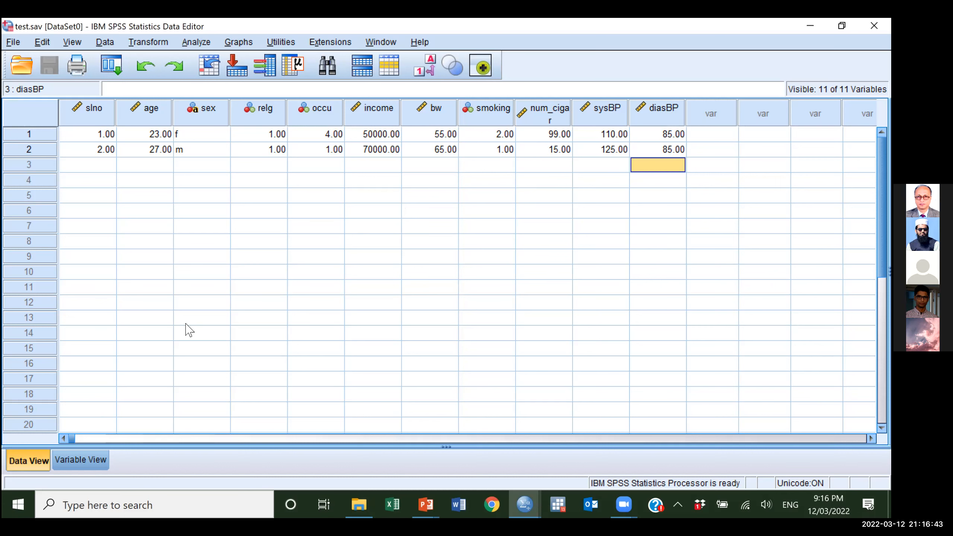
- Add a new variable named lcdtv below diasBP in Variable View
{"action": "left_click", "coordinate": [70, 461]}
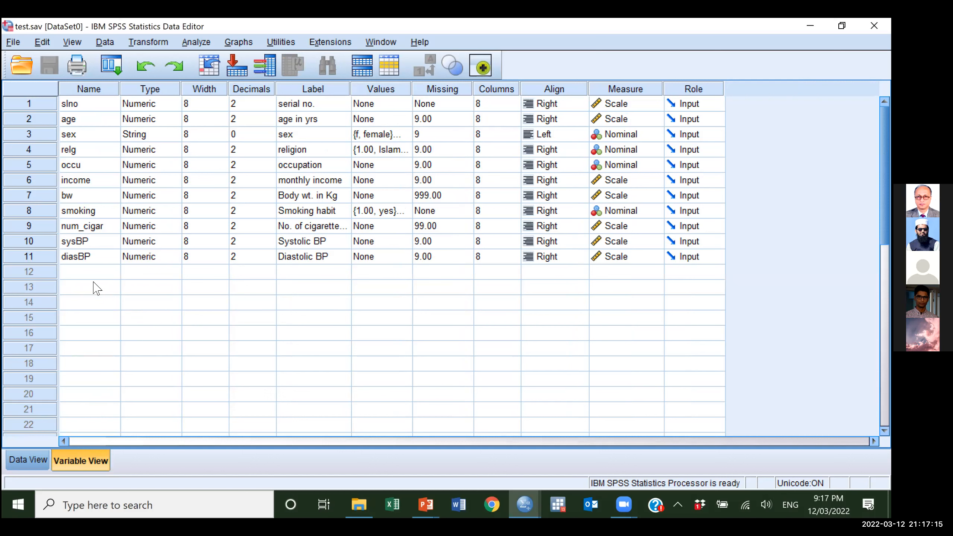
{"action": "left_click", "coordinate": [86, 271]}
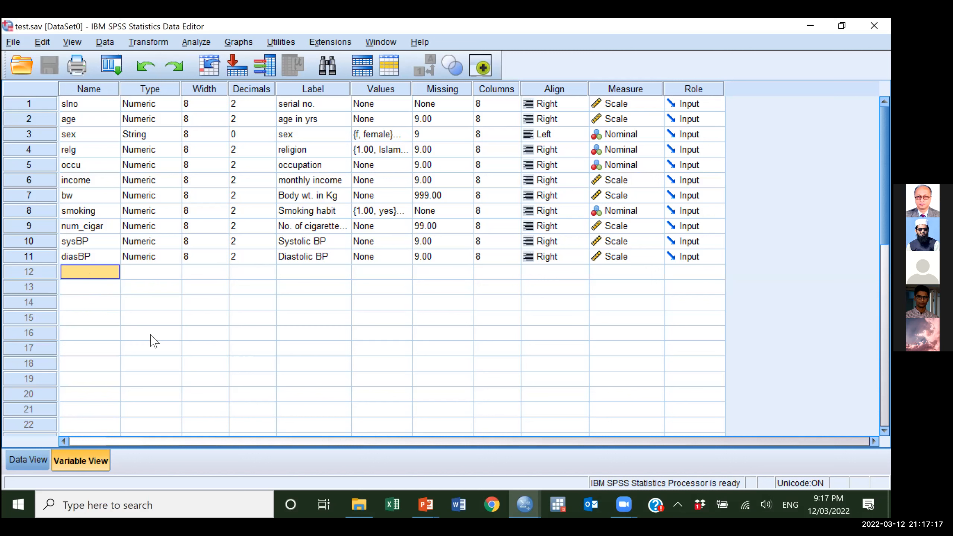
{"action": "type", "text": "lcd"}
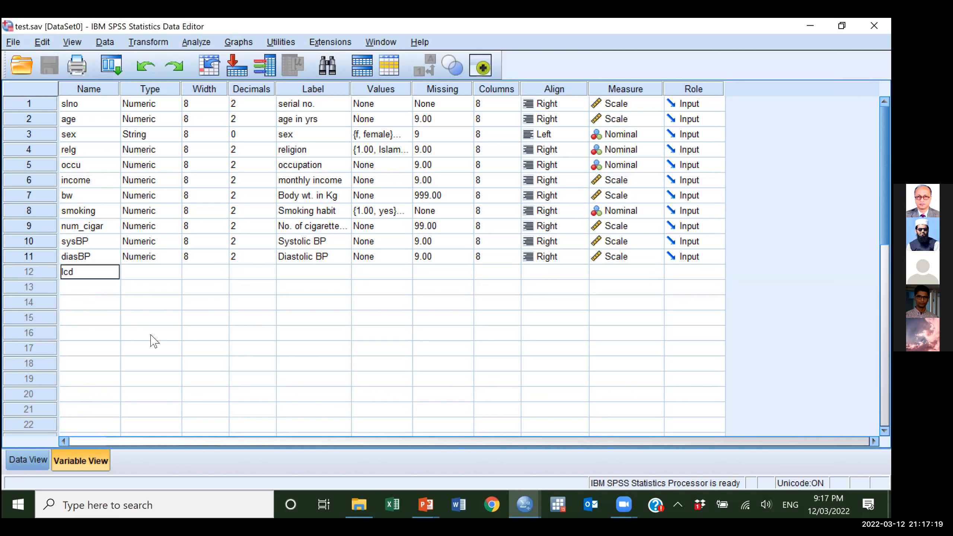
{"action": "type", "text": "tv"}
{"action": "key", "text": "Tab"}
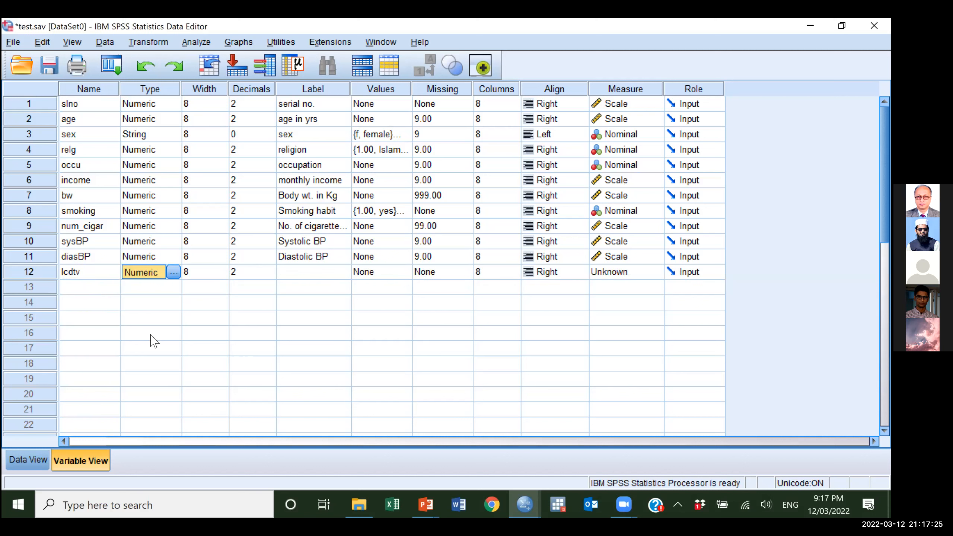
- Label the variable in row 12 Have LCD, change its name to TV, and select its Values cell
{"action": "key", "text": "Tab"}
{"action": "key", "text": "Tab"}
{"action": "key", "text": "Tab"}
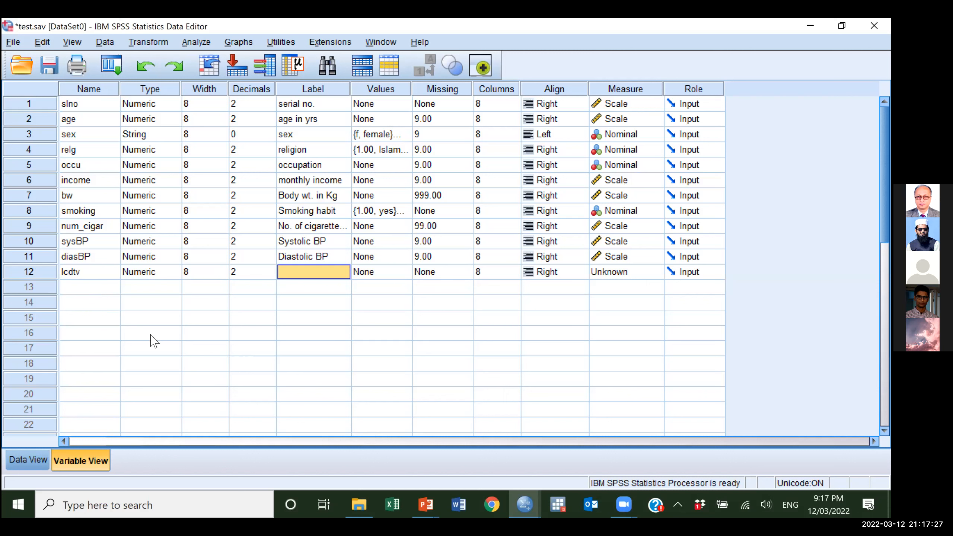
{"action": "type", "text": "Have LCD"}
{"action": "key", "text": "shift+space"}
{"action": "type", "text": "T"}
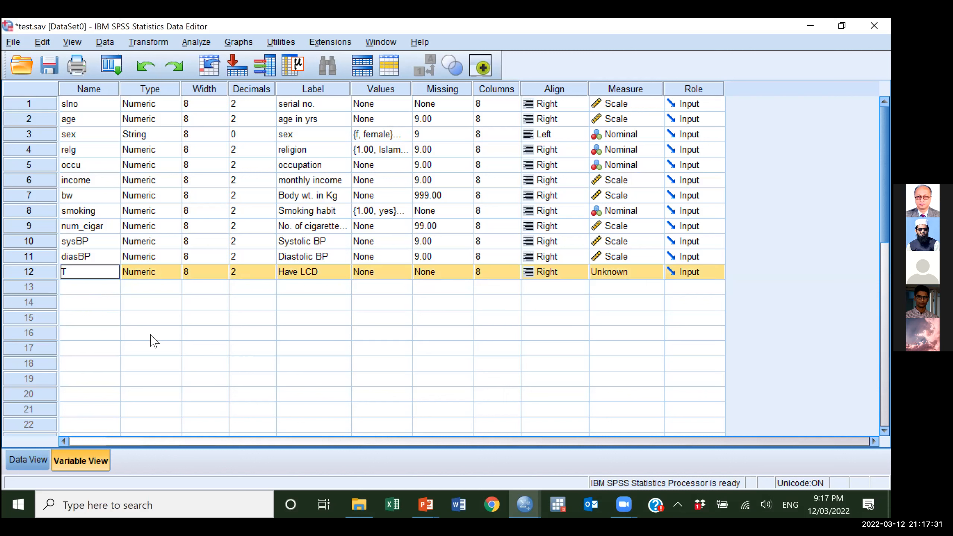
{"action": "type", "text": "V"}
{"action": "key", "text": "Tab"}
{"action": "key", "text": "Tab"}
{"action": "key", "text": "Tab"}
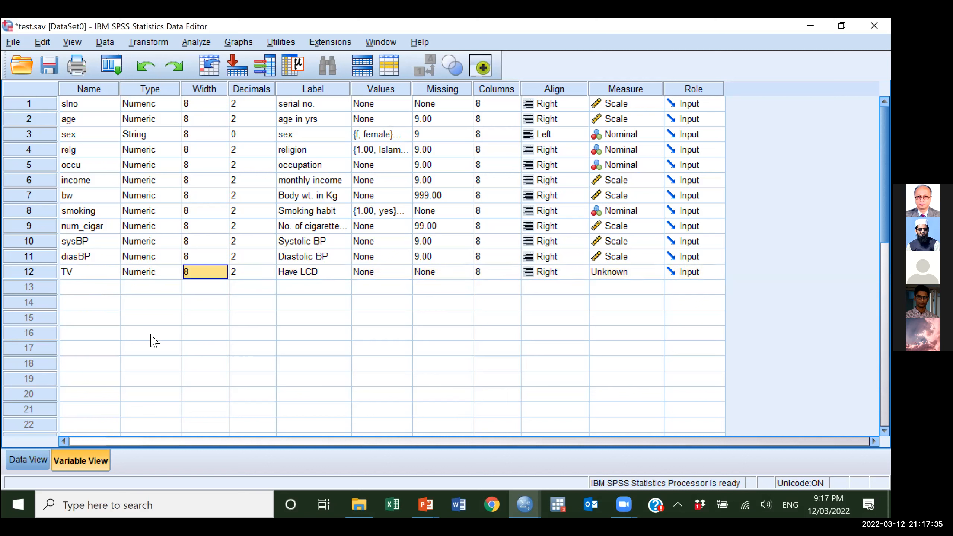
{"action": "key", "text": "Tab"}
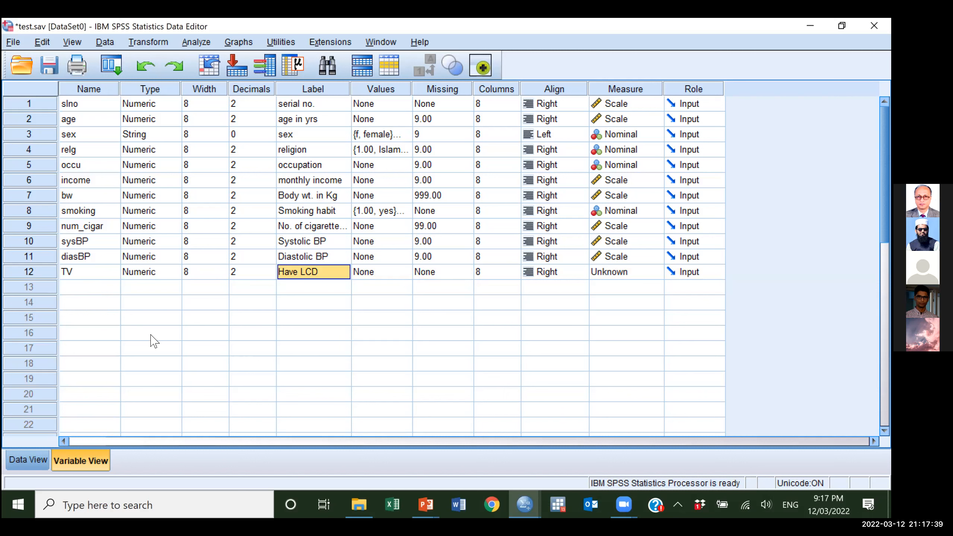
{"action": "key", "text": "Tab"}
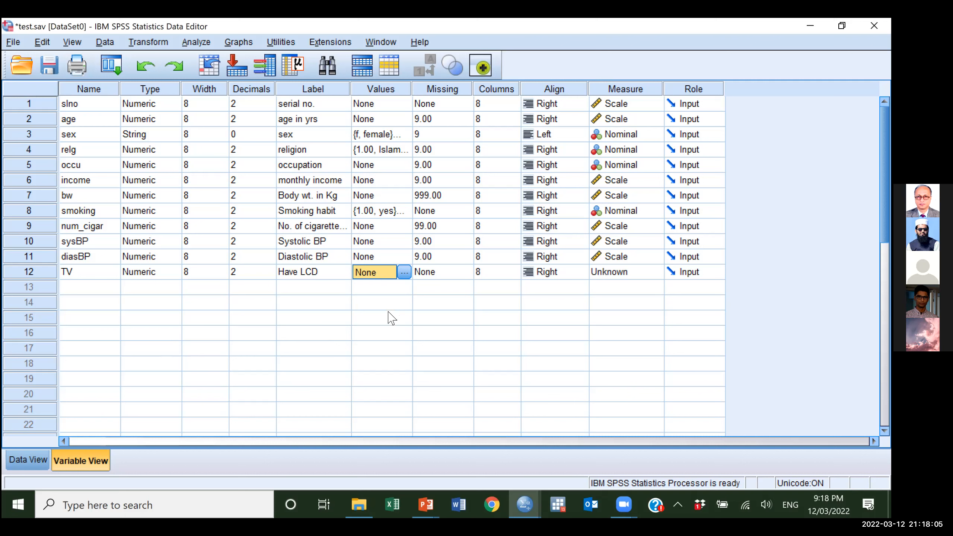
- Define value labels for the TV variable in row 12: 0 as no and 1 as yes
{"action": "left_click", "coordinate": [404, 273]}
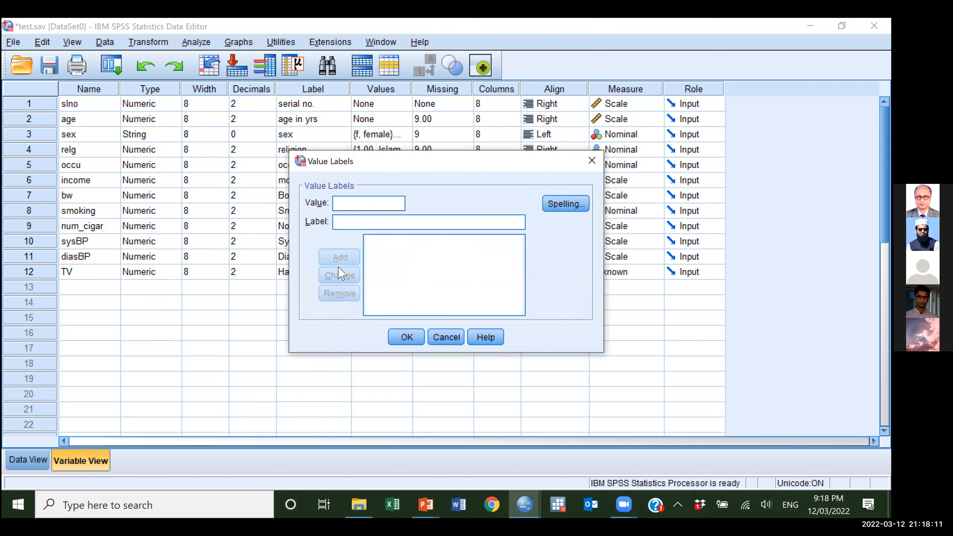
{"action": "type", "text": "0"}
{"action": "left_click", "coordinate": [354, 223]}
{"action": "type", "text": "no"}
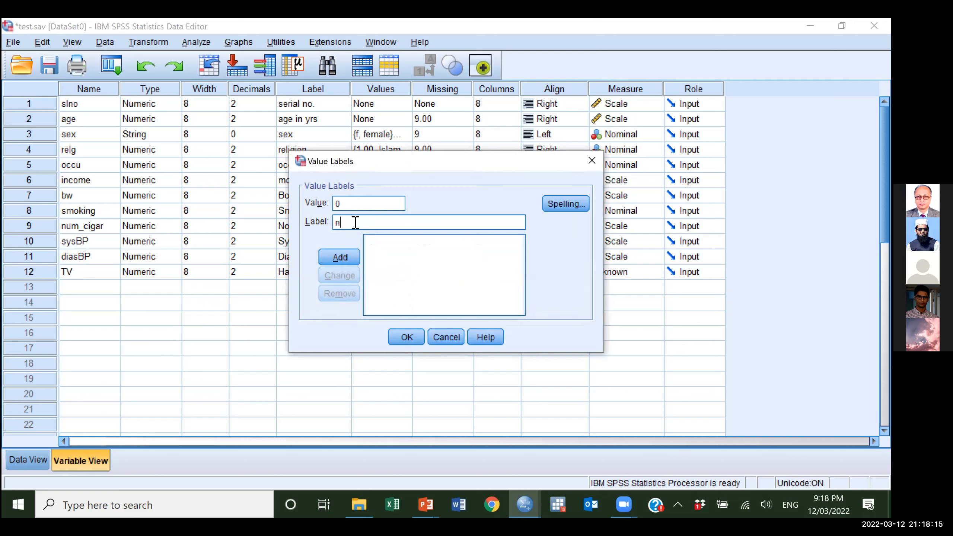
{"action": "left_click", "coordinate": [349, 264]}
{"action": "type", "text": "1"}
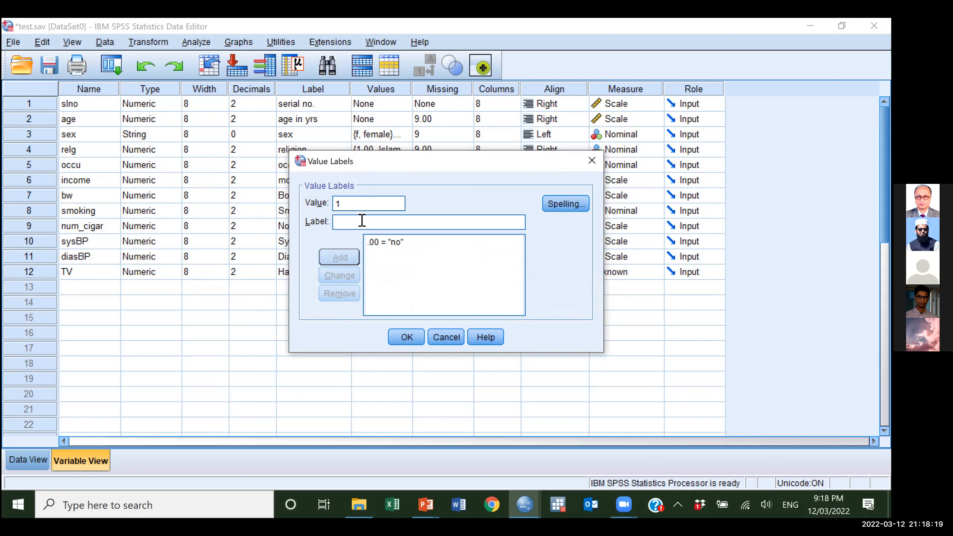
{"action": "type", "text": "yes"}
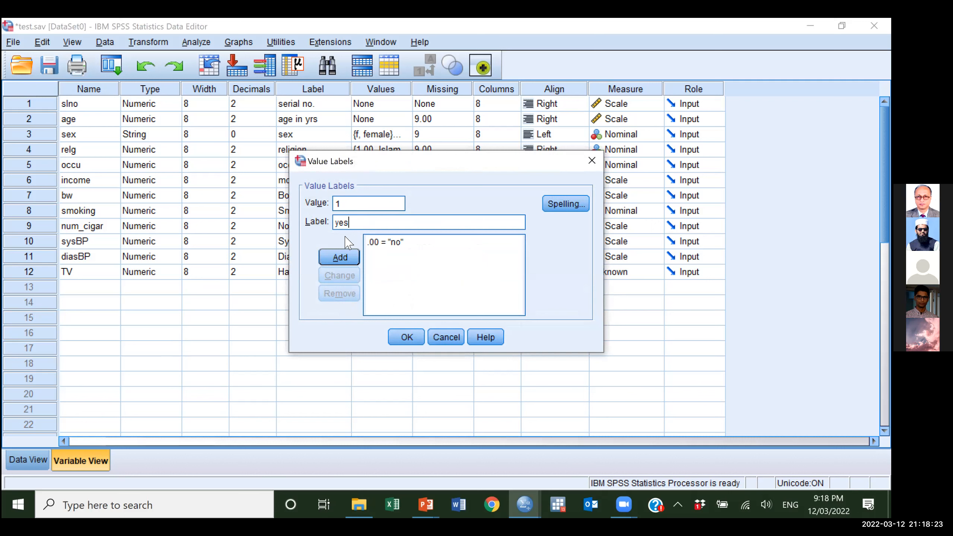
{"action": "left_click", "coordinate": [340, 258]}
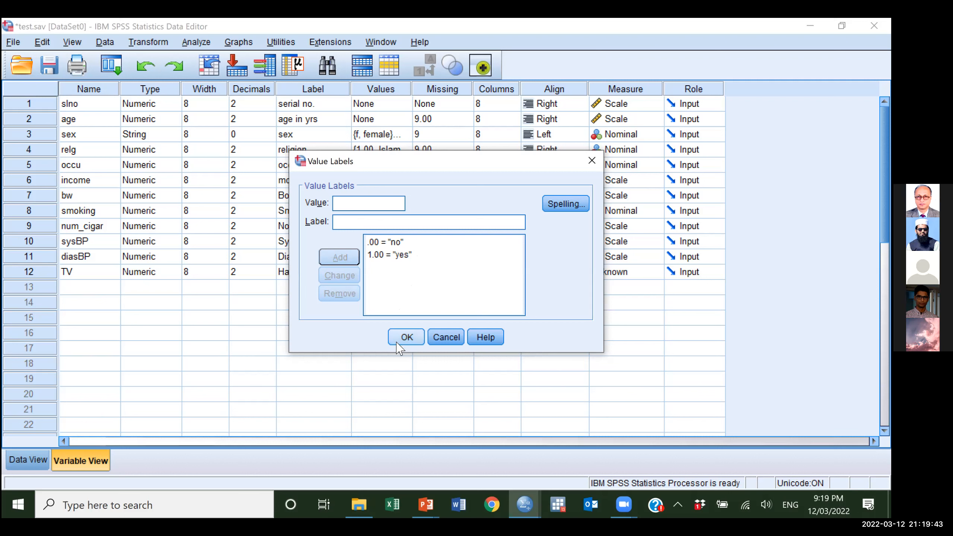
{"action": "left_click", "coordinate": [410, 337]}
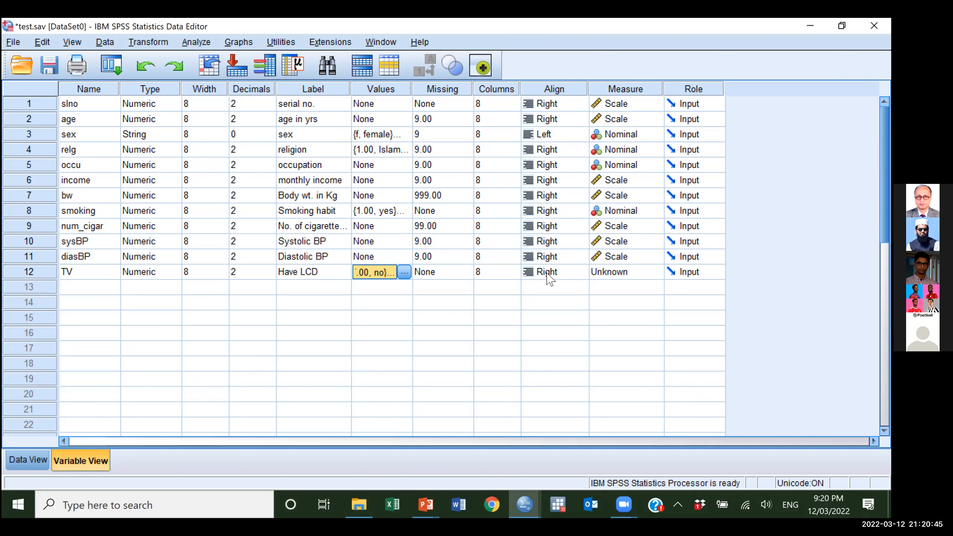
- Set the measure of the variable in row 12 to Nominal and rename it LCDTV
{"action": "left_click", "coordinate": [653, 277]}
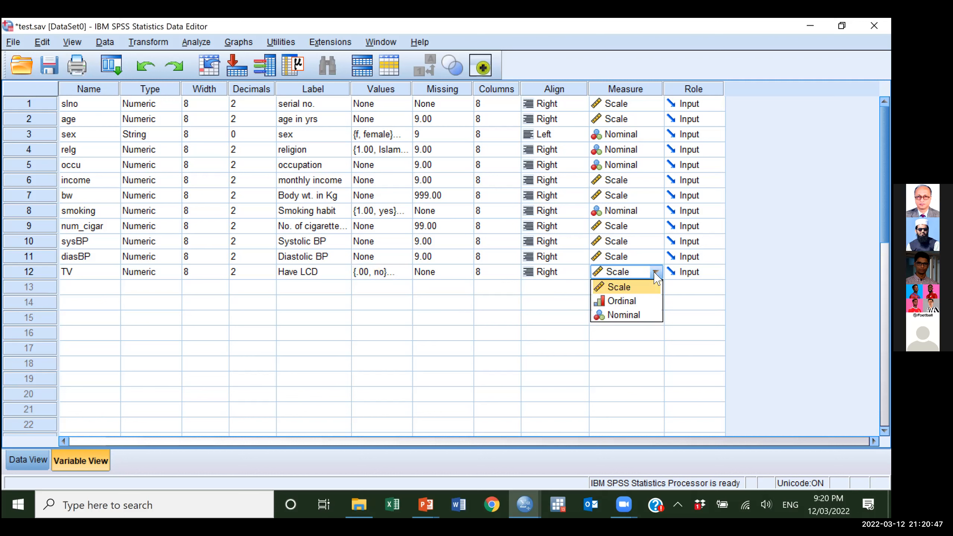
{"action": "left_click", "coordinate": [625, 316]}
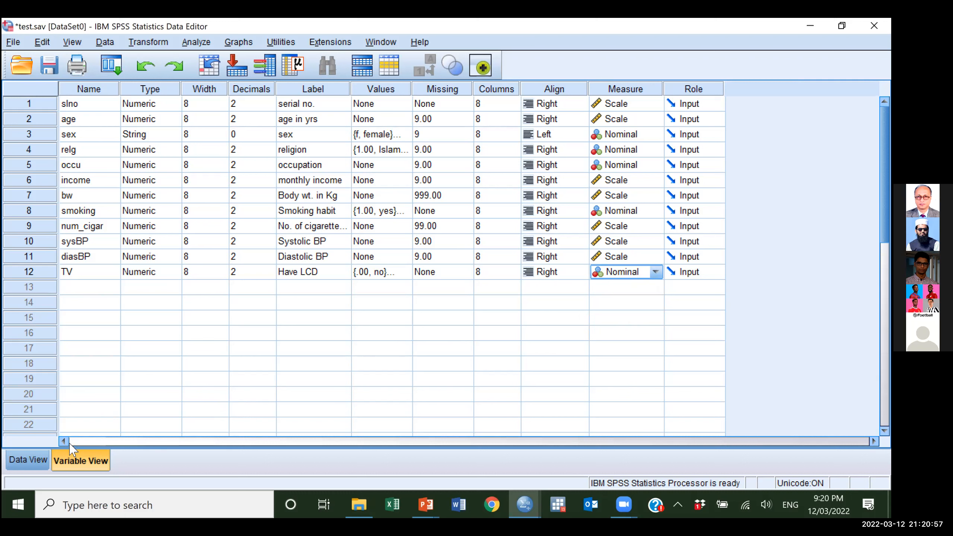
{"action": "left_click", "coordinate": [74, 272]}
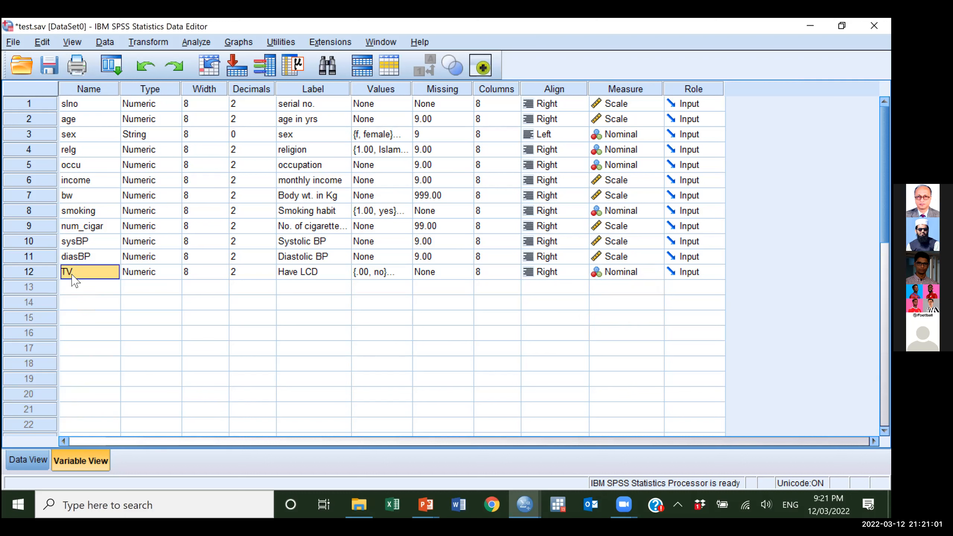
{"action": "left_click", "coordinate": [65, 273]}
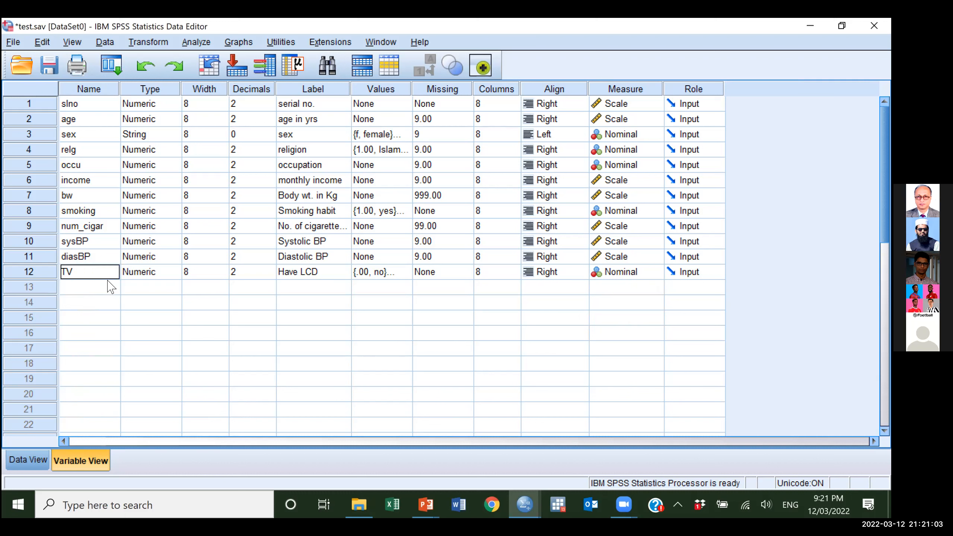
{"action": "type", "text": "LCD"}
{"action": "key", "text": "Return"}
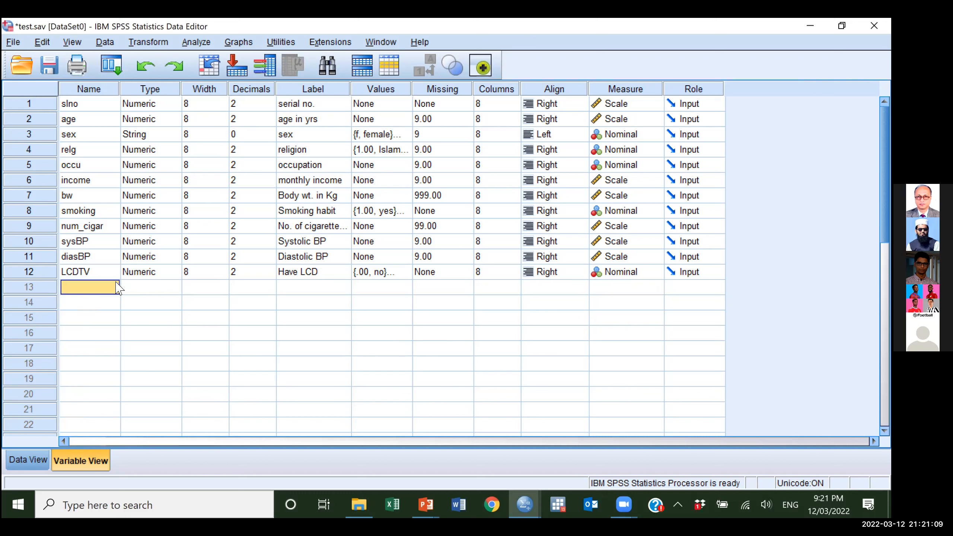
- Add a variable named radio in row 13 and label it Have radio
{"action": "type", "text": "radi"}
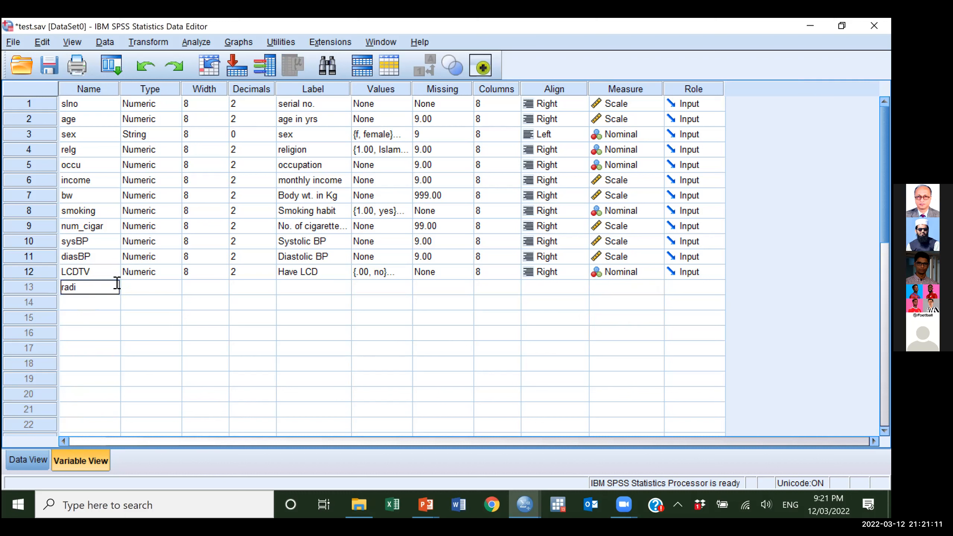
{"action": "type", "text": "o"}
{"action": "key", "text": "Tab"}
{"action": "key", "text": "Tab"}
{"action": "key", "text": "Tab"}
{"action": "key", "text": "Tab"}
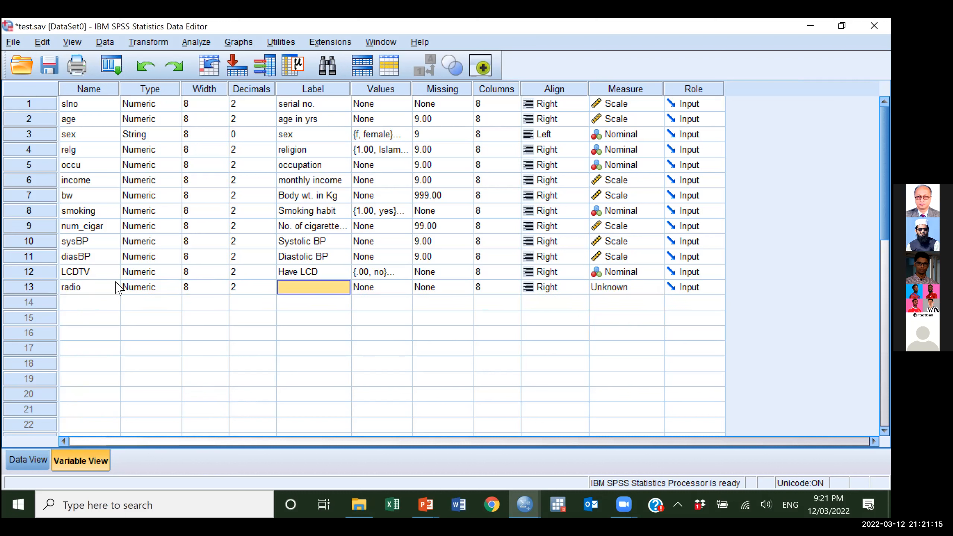
{"action": "type", "text": "Have radio"}
{"action": "key", "text": "Tab"}
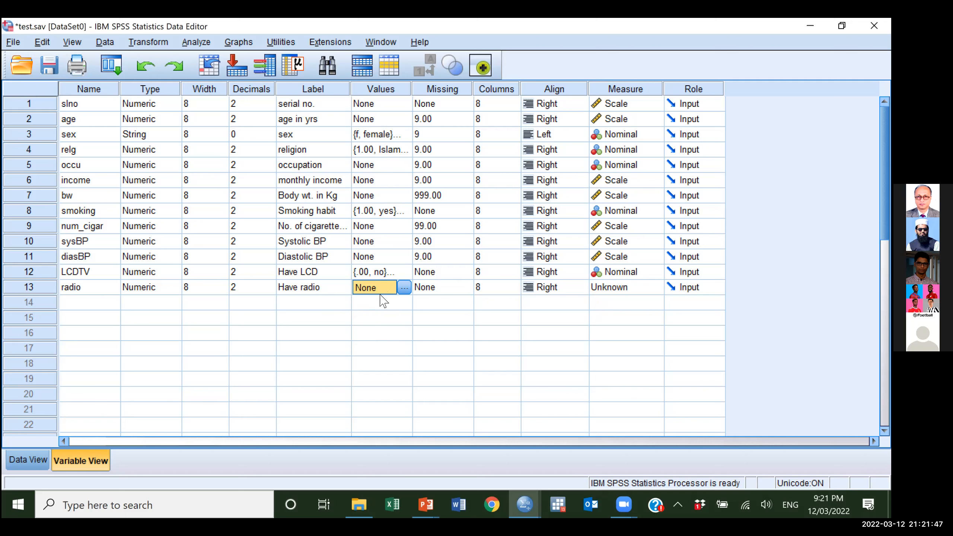
- Copy the value labels of LCDTV to the radio variable and set radio's measure to Scale
{"action": "left_click", "coordinate": [375, 273]}
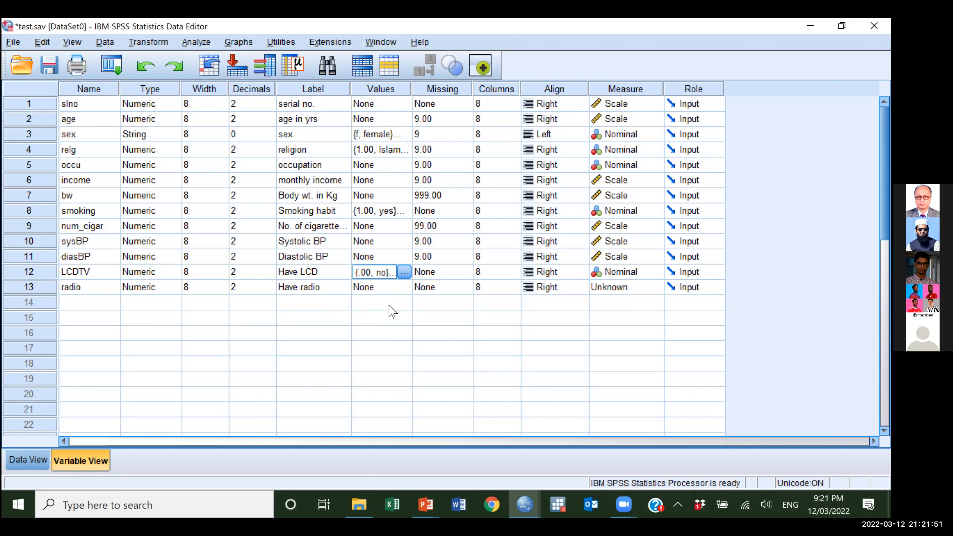
{"action": "right_click", "coordinate": [380, 273]}
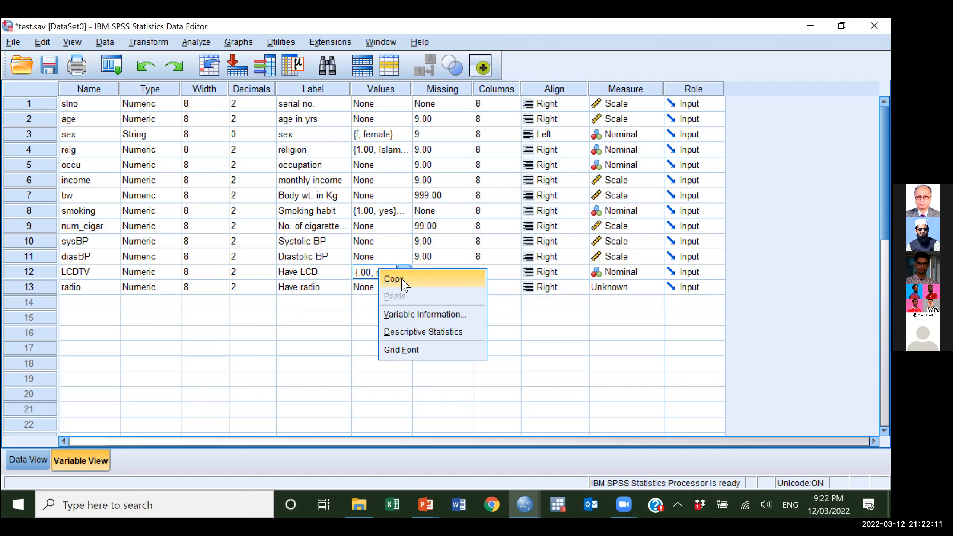
{"action": "left_click", "coordinate": [402, 283]}
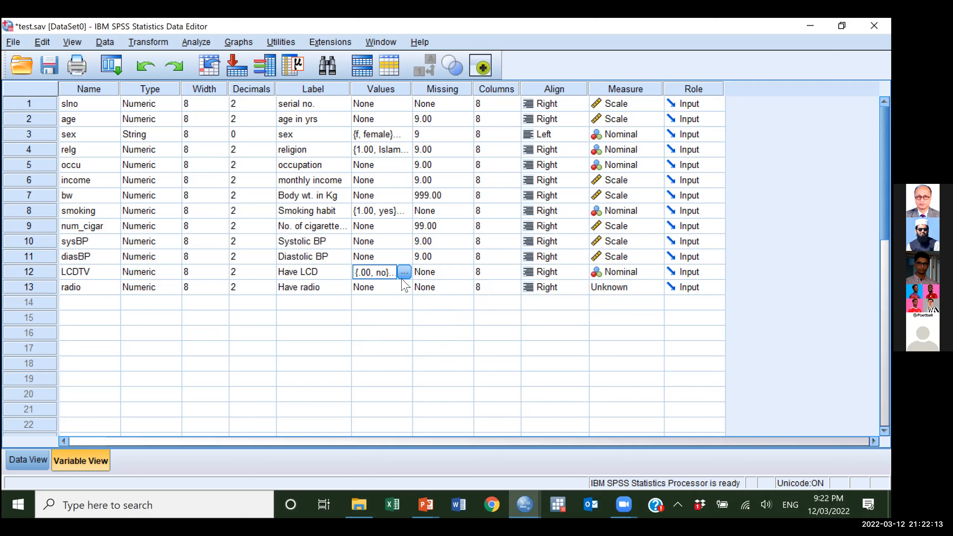
{"action": "left_click", "coordinate": [369, 289]}
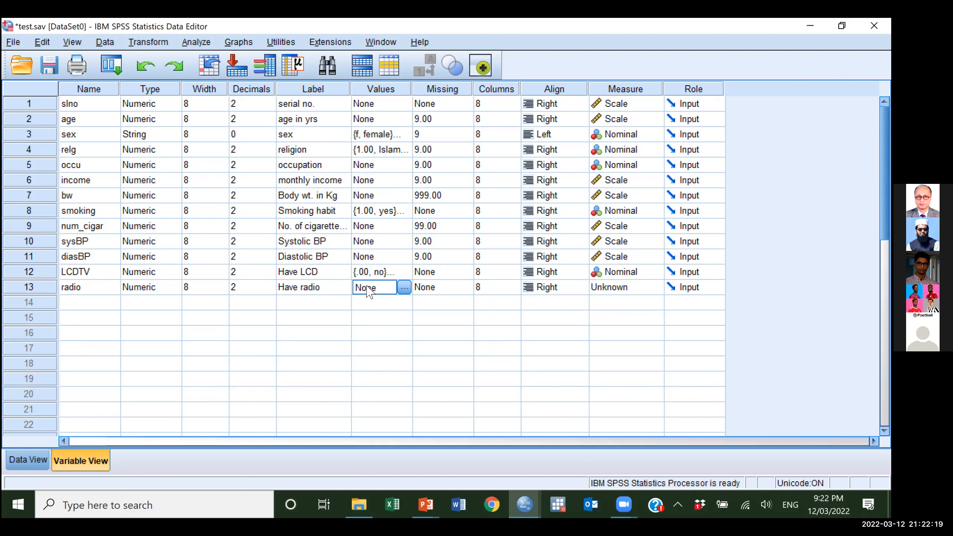
{"action": "right_click", "coordinate": [367, 287]}
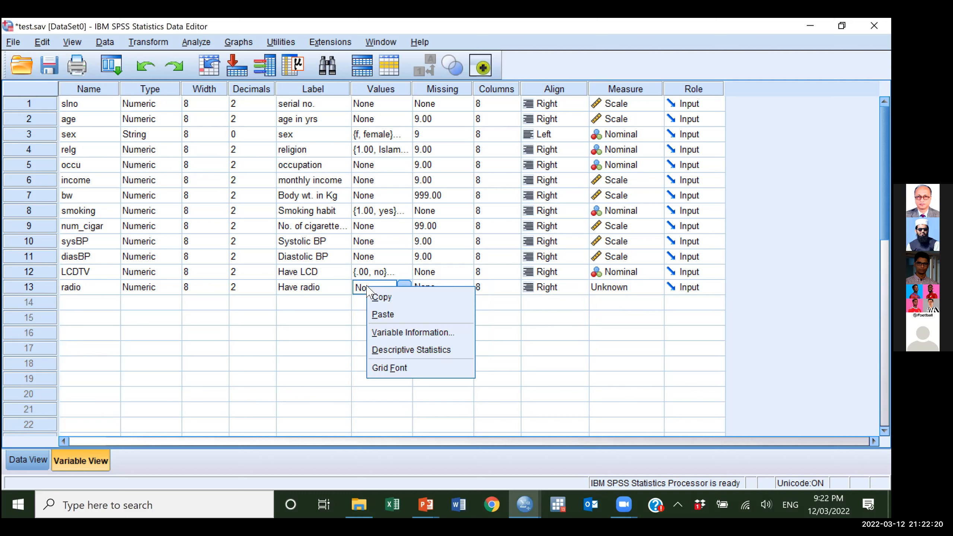
{"action": "left_click", "coordinate": [383, 315]}
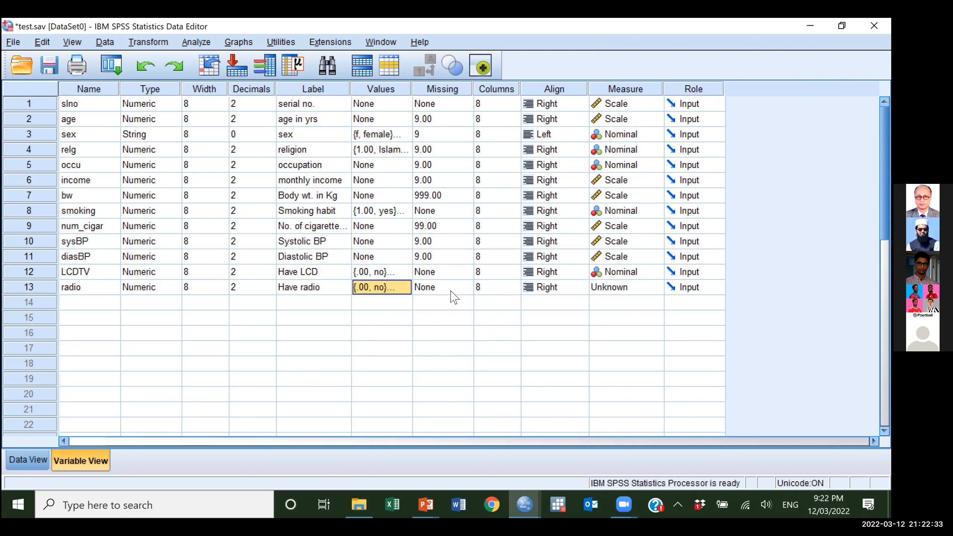
{"action": "left_click", "coordinate": [656, 290]}
{"action": "left_click", "coordinate": [628, 304]}
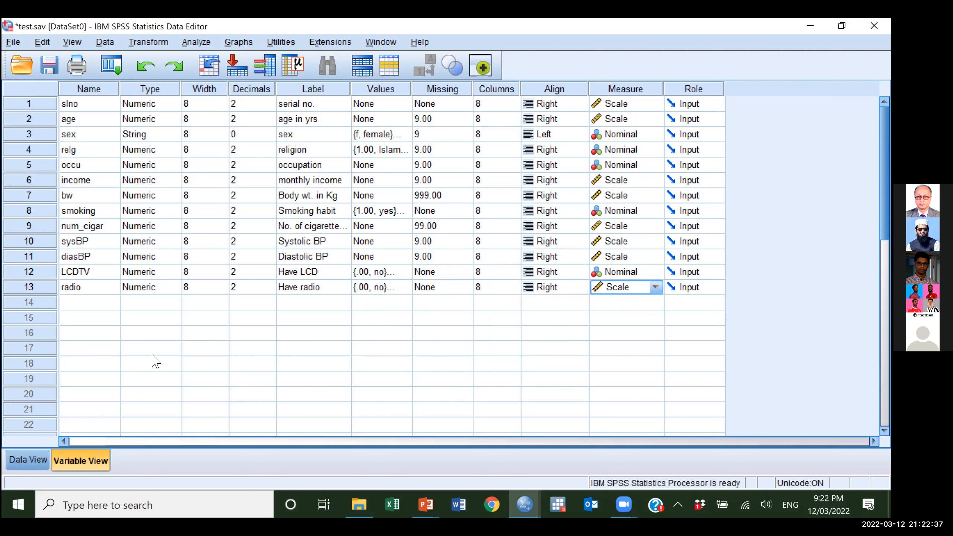
- Add a variable named dvd labelled Have DVD in row 14 and paste the copied no/yes value labels into it
{"action": "left_click", "coordinate": [83, 303]}
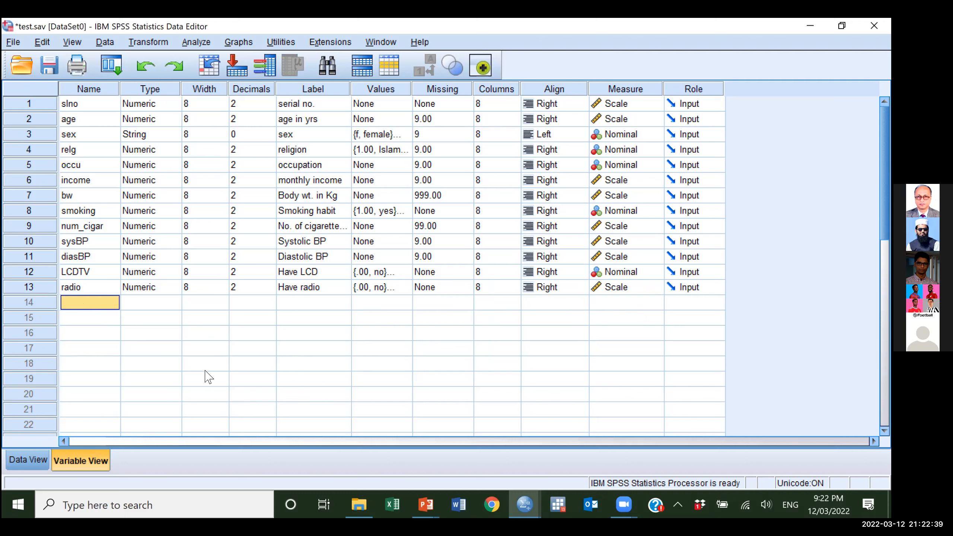
{"action": "type", "text": "dv"}
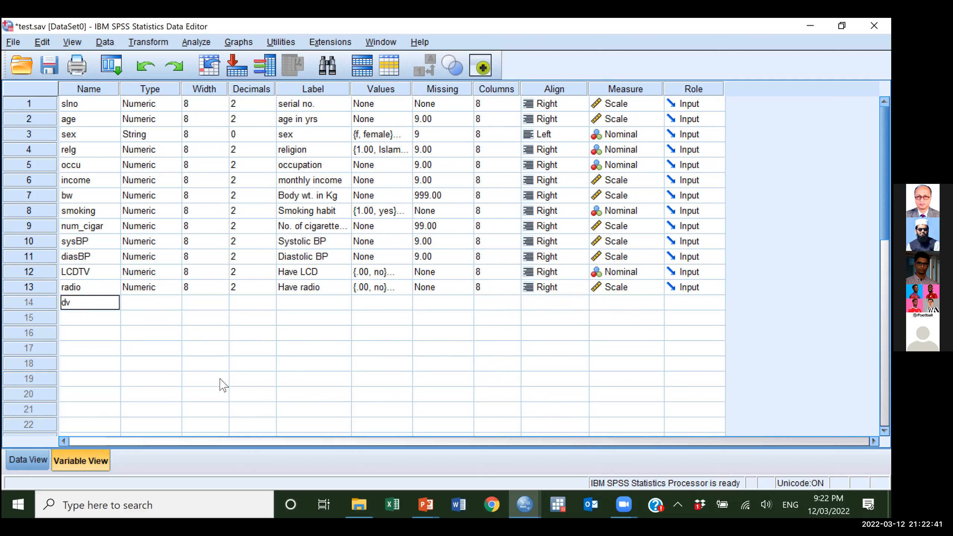
{"action": "type", "text": "d"}
{"action": "key", "text": "Tab"}
{"action": "key", "text": "Tab"}
{"action": "key", "text": "Tab"}
{"action": "key", "text": "Tab"}
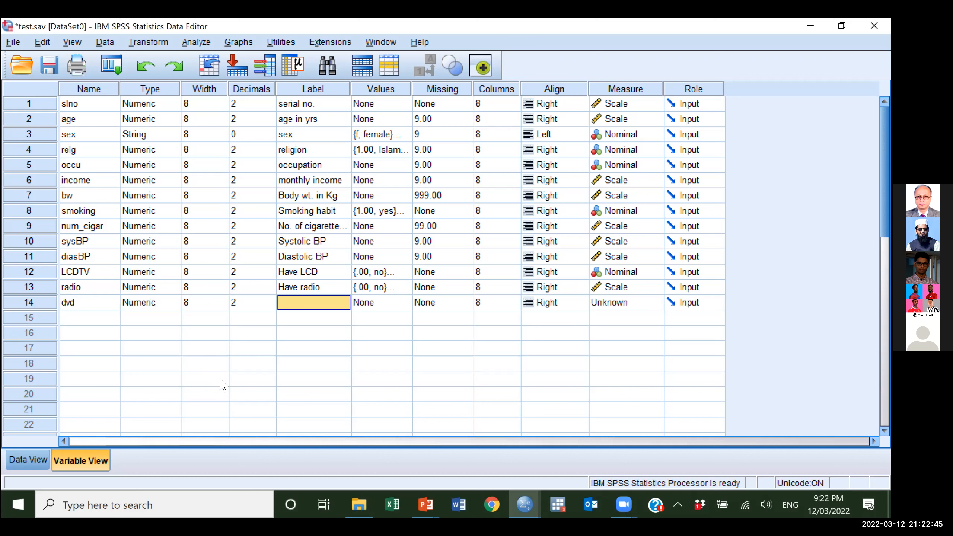
{"action": "type", "text": "Have DVD"}
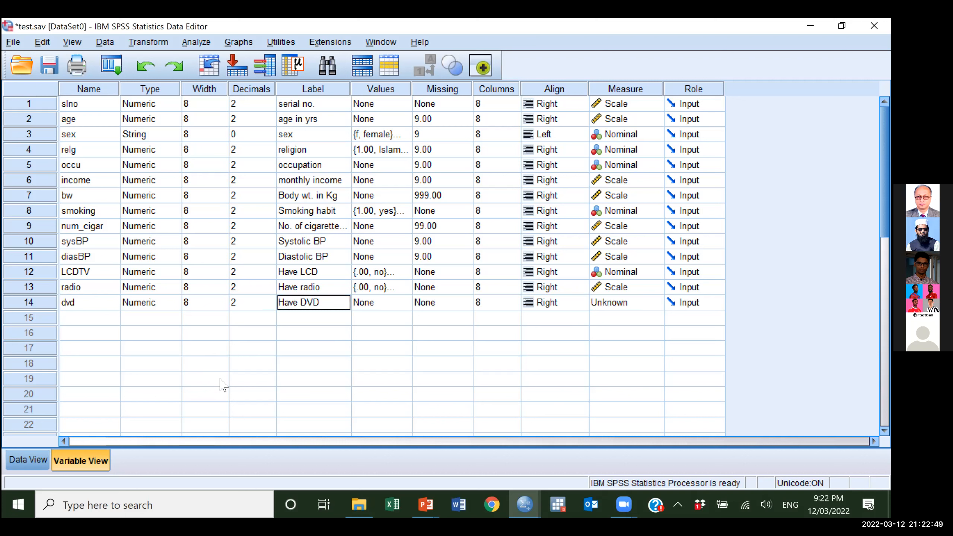
{"action": "key", "text": "Tab"}
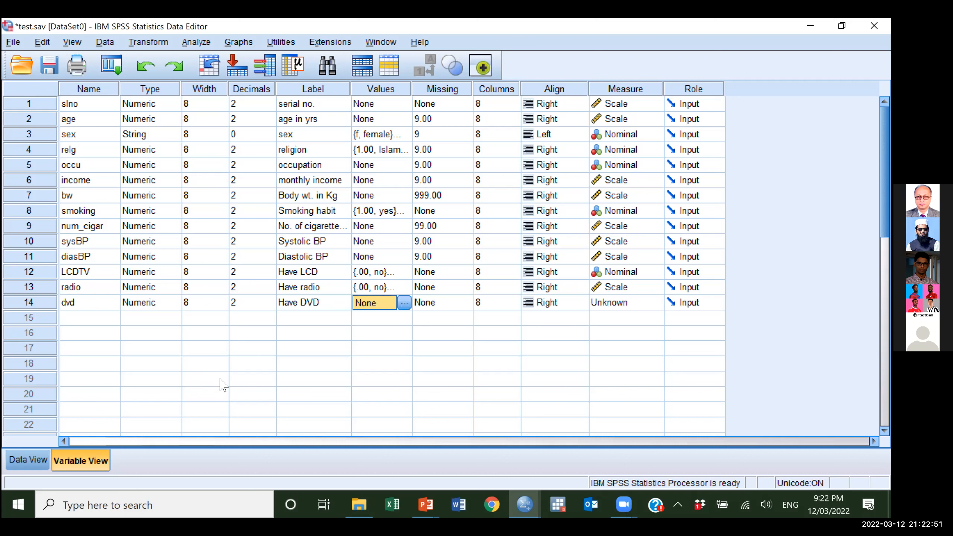
{"action": "key", "text": "ctrl+v"}
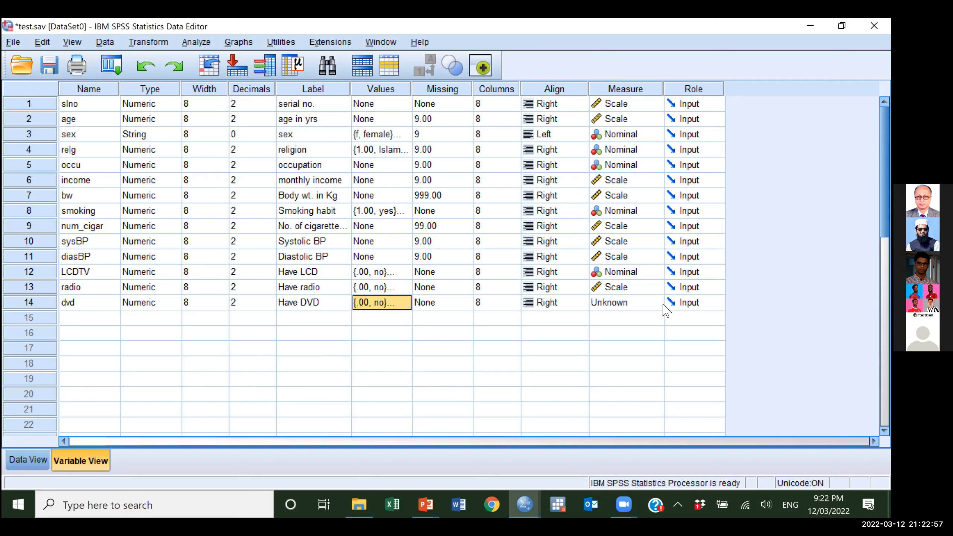
- Set the measure of both the radio and dvd variables to Nominal
{"action": "left_click", "coordinate": [649, 288]}
{"action": "left_click", "coordinate": [655, 287]}
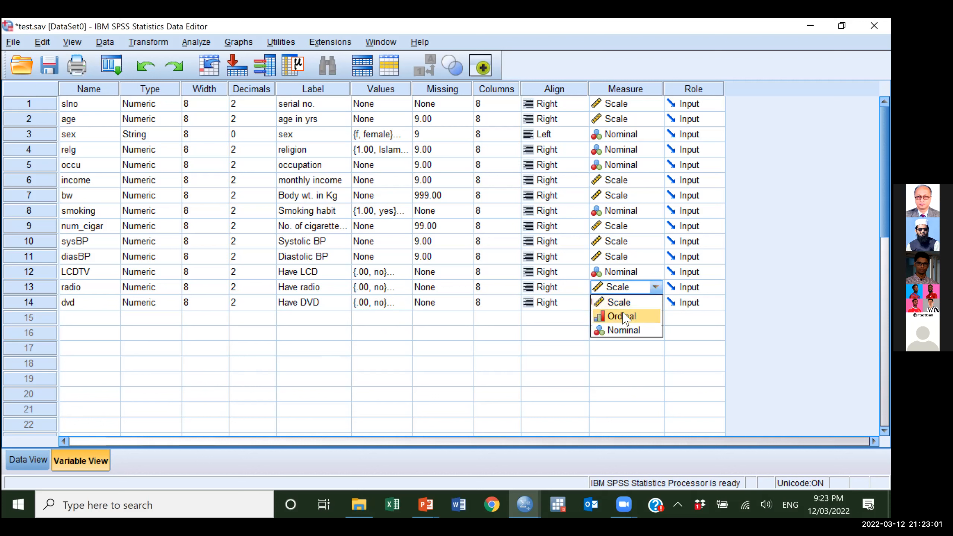
{"action": "left_click", "coordinate": [623, 331]}
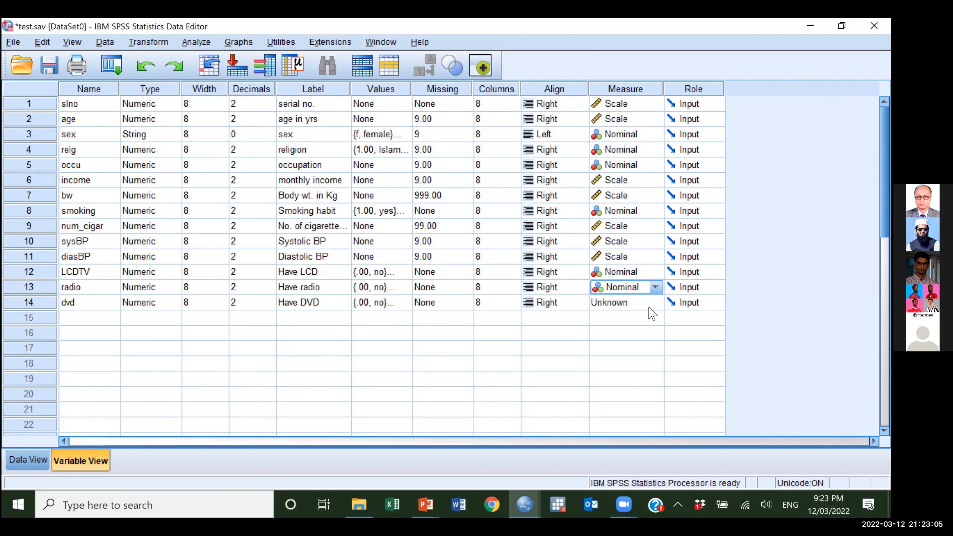
{"action": "left_click", "coordinate": [653, 305]}
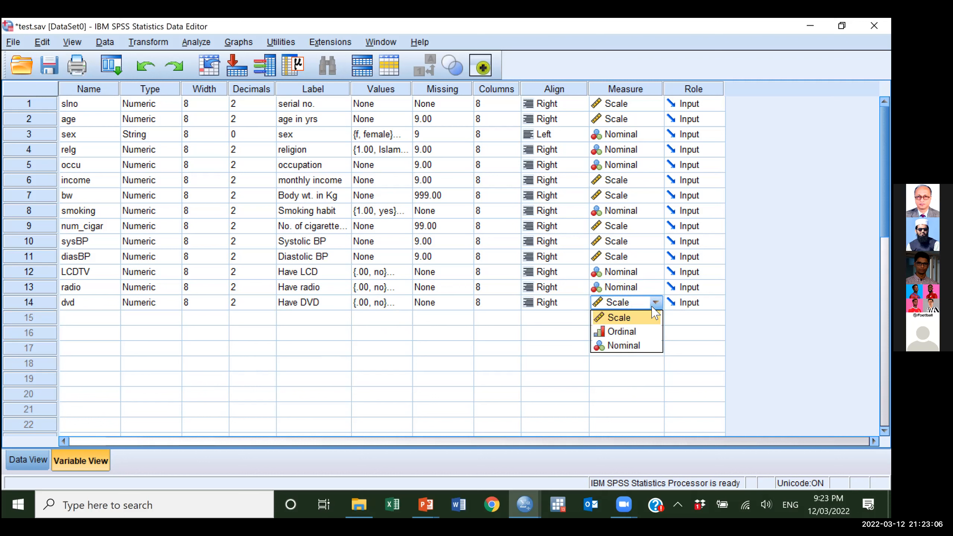
{"action": "left_click", "coordinate": [632, 345]}
- Add a variable named micro in row 15 and label it Have micro wave
{"action": "left_click", "coordinate": [75, 319]}
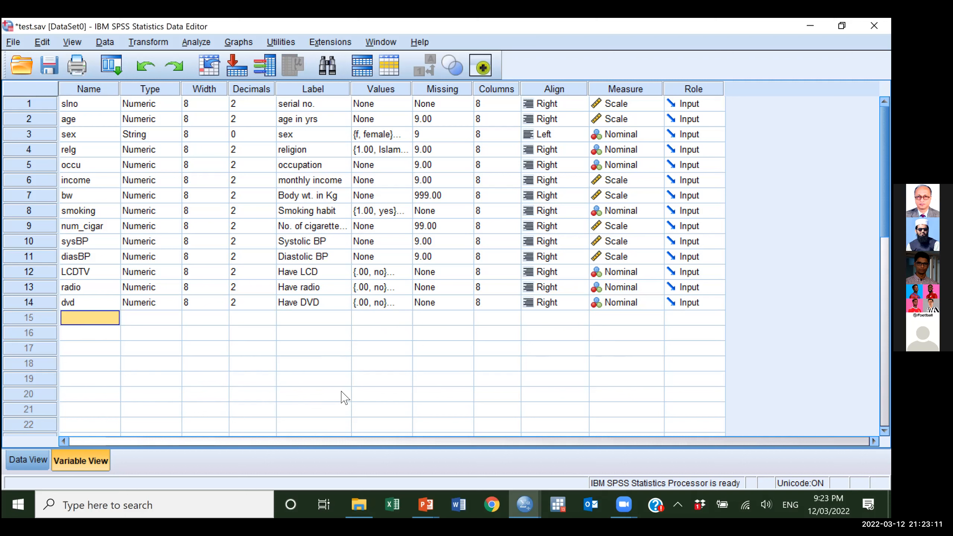
{"action": "type", "text": "micro"}
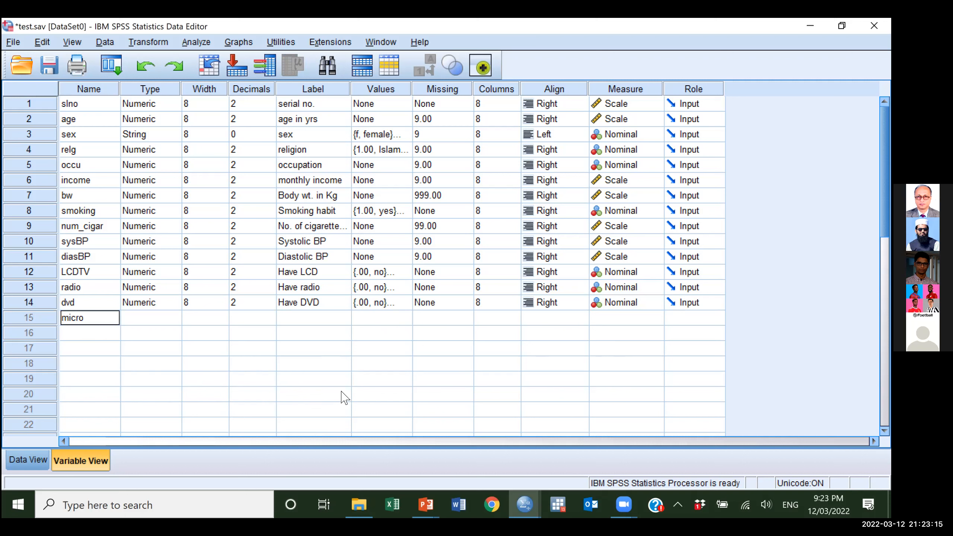
{"action": "key", "text": "Return"}
{"action": "key", "text": "Up"}
{"action": "key", "text": "Right"}
{"action": "key", "text": "Right"}
{"action": "key", "text": "Right"}
{"action": "key", "text": "Right"}
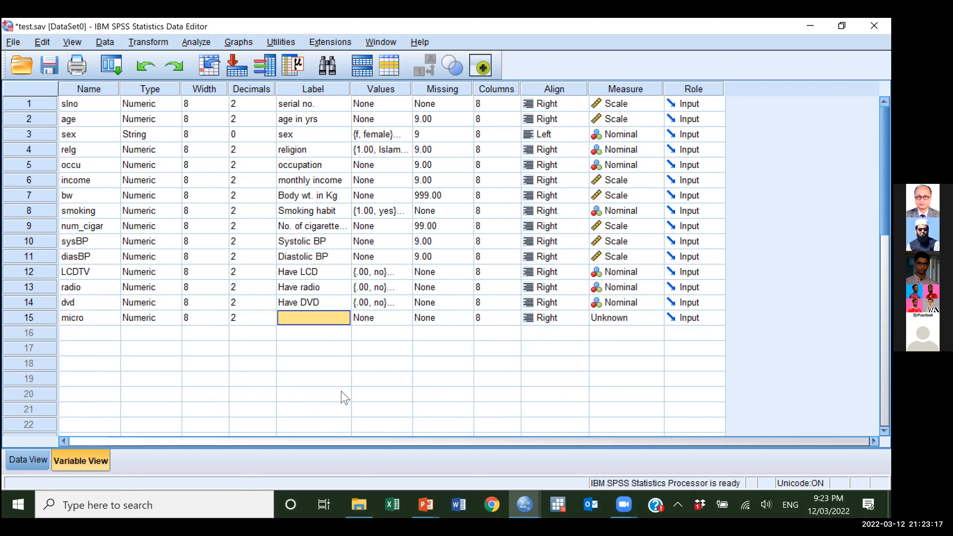
{"action": "type", "text": "Have"}
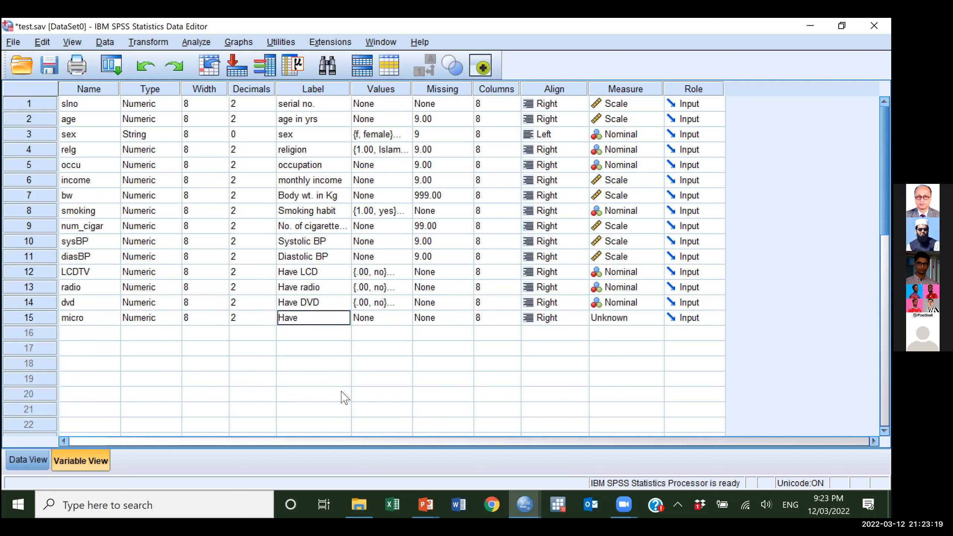
{"action": "type", "text": " microo"}
{"action": "key", "text": "BackSpace"}
{"action": "type", "text": "wave"}
{"action": "key", "text": "Tab"}
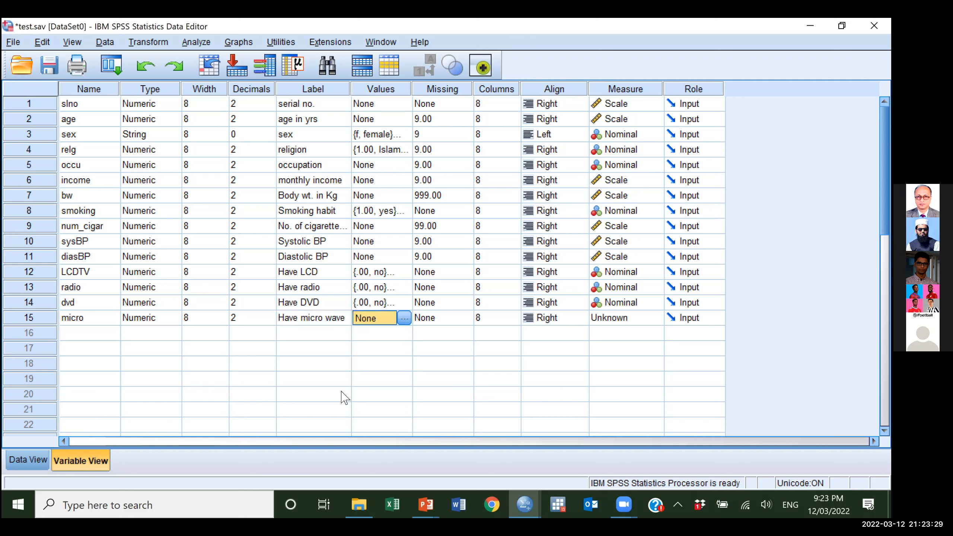
- Paste the copied no/yes value labels into the micro variable and move on to its measure setting
{"action": "key", "text": "ctrl+v"}
{"action": "key", "text": "Tab"}
{"action": "key", "text": "Tab"}
{"action": "key", "text": "Tab"}
{"action": "key", "text": "Tab"}
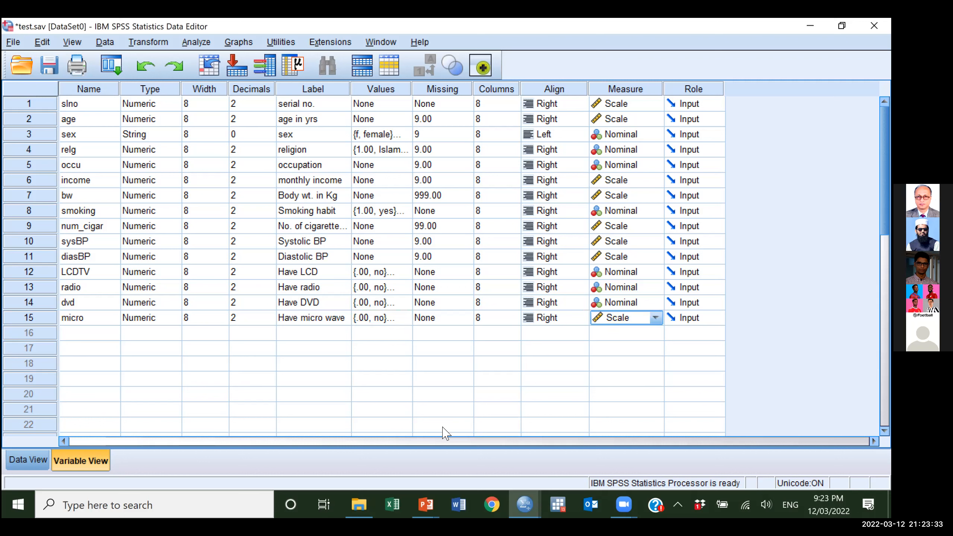
- Set the measure of the micro variable to Nominal and save the dataset
{"action": "left_click", "coordinate": [657, 318]}
{"action": "left_click", "coordinate": [625, 362]}
{"action": "left_click", "coordinate": [51, 66]}
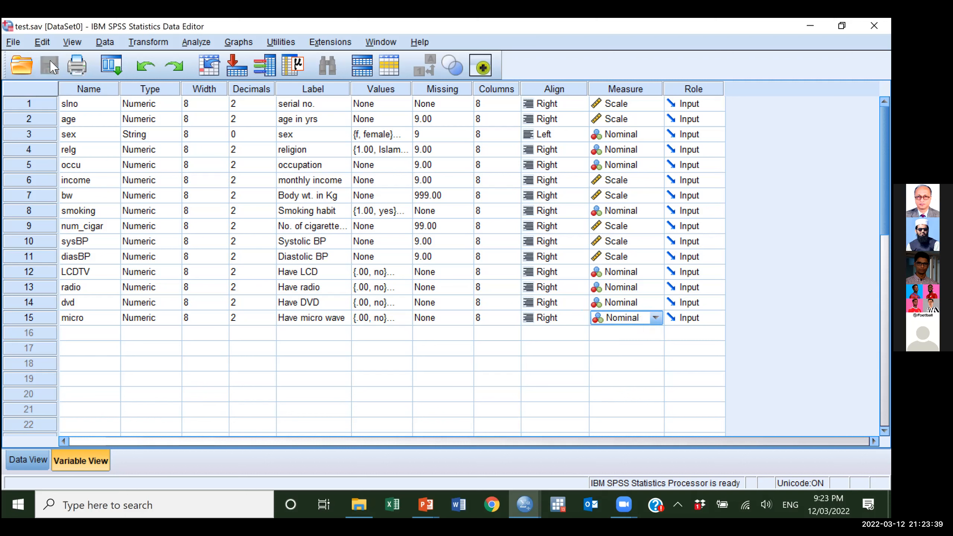
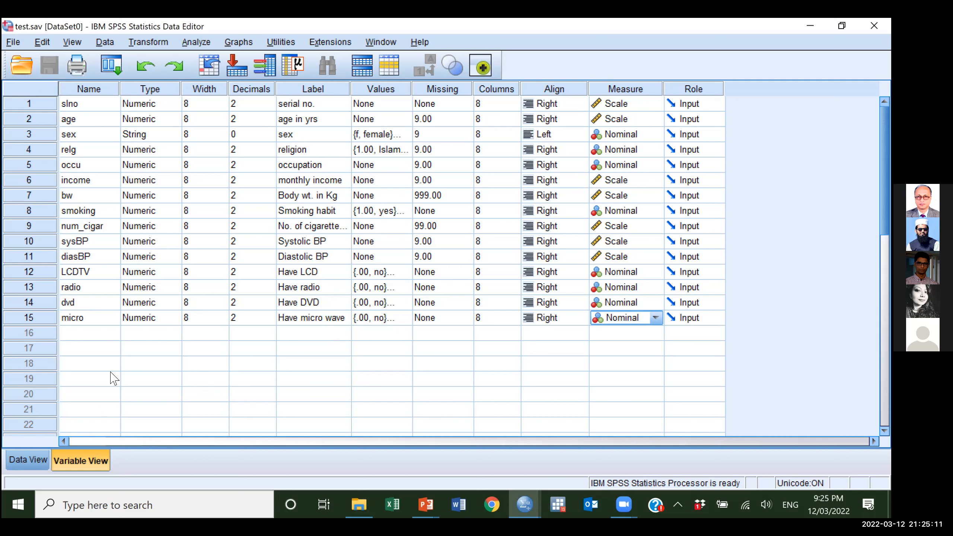
- In Data View, enter the household items for case 1: LCDTV 1, radio 0, dvd 0 and micro 1
{"action": "left_click", "coordinate": [30, 463]}
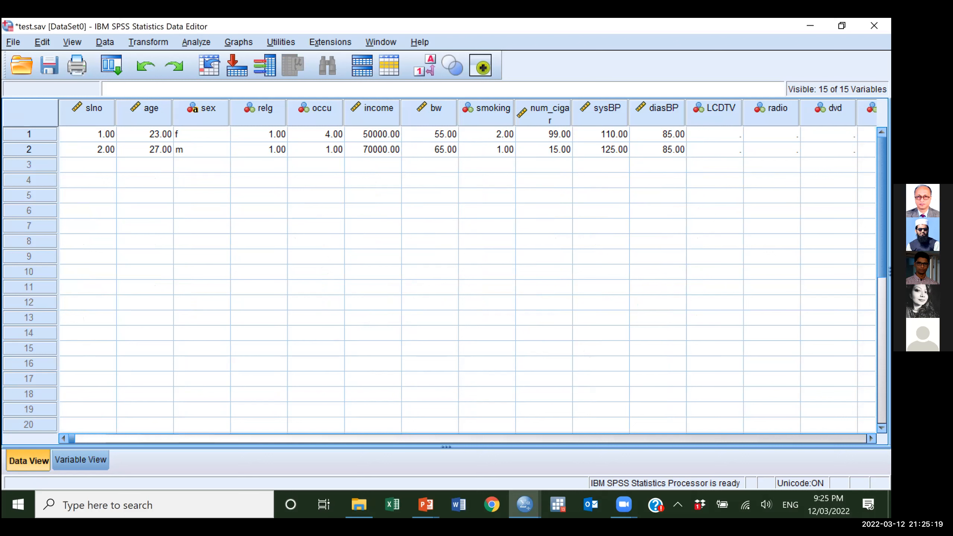
{"action": "left_click", "coordinate": [871, 438]}
{"action": "left_click", "coordinate": [871, 438]}
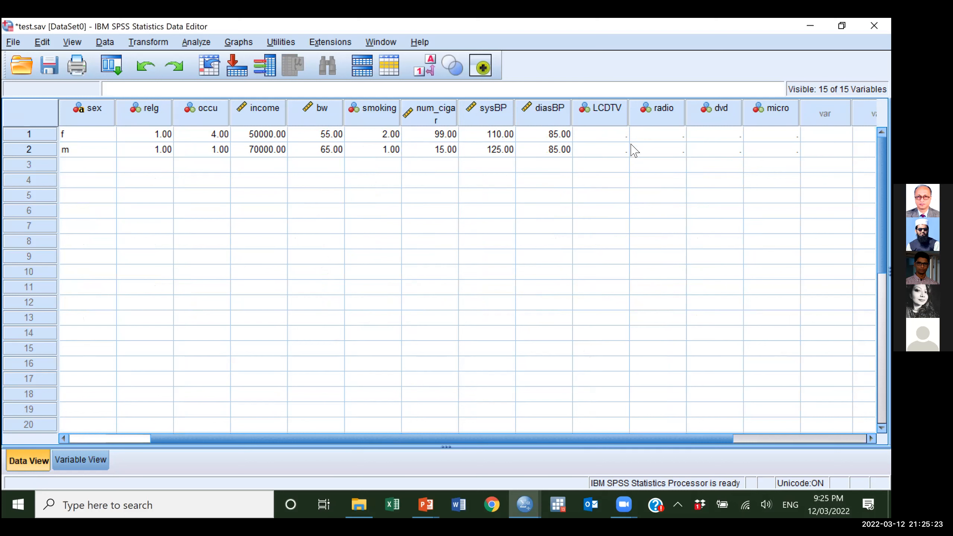
{"action": "left_click", "coordinate": [613, 136]}
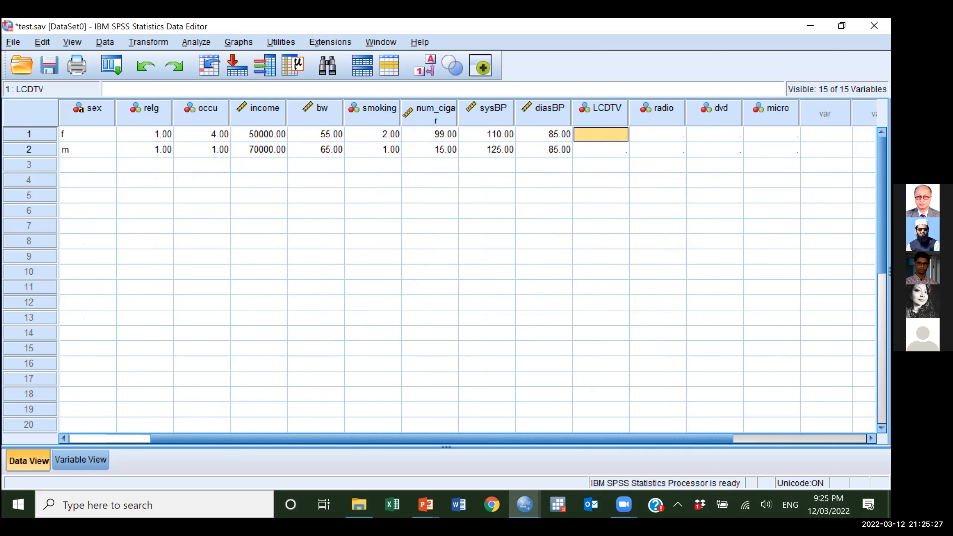
{"action": "type", "text": "1"}
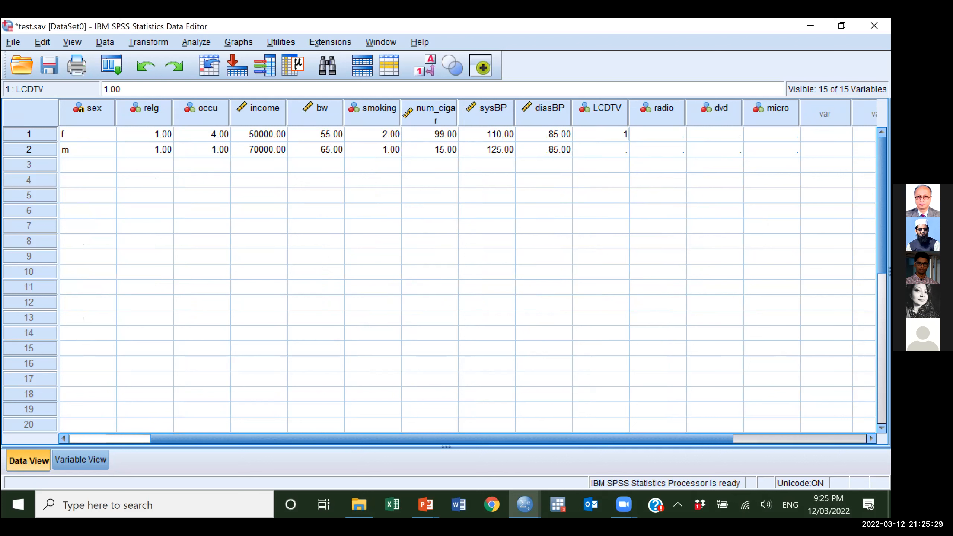
{"action": "key", "text": "Tab"}
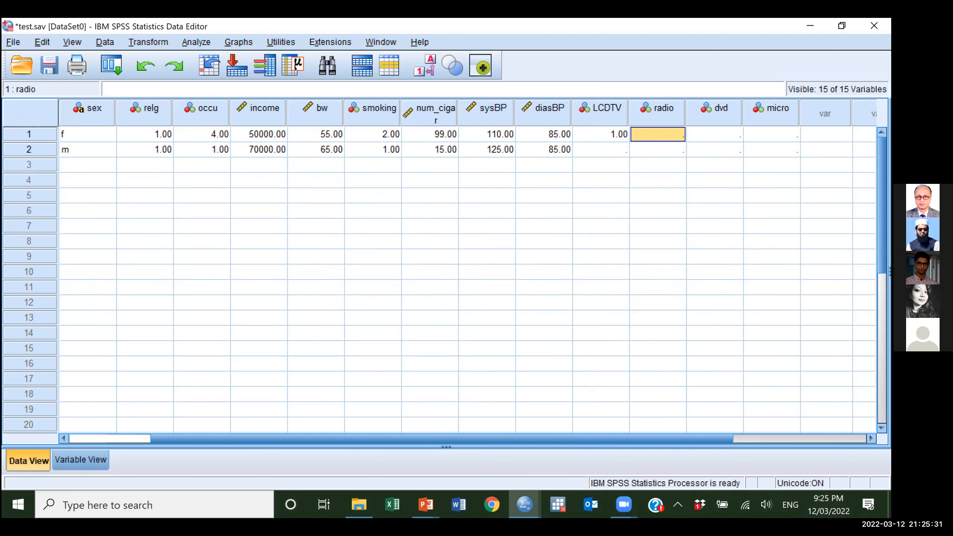
{"action": "type", "text": "0"}
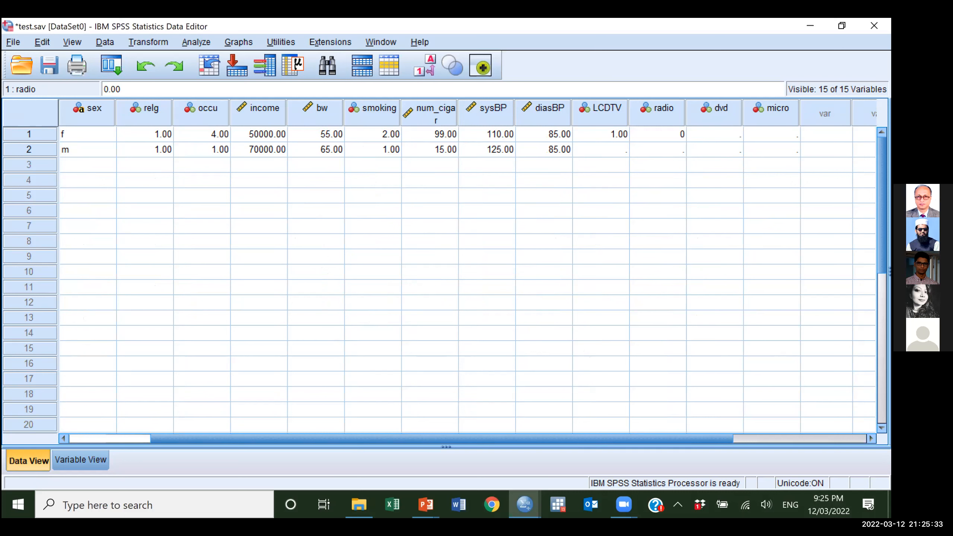
{"action": "key", "text": "Tab"}
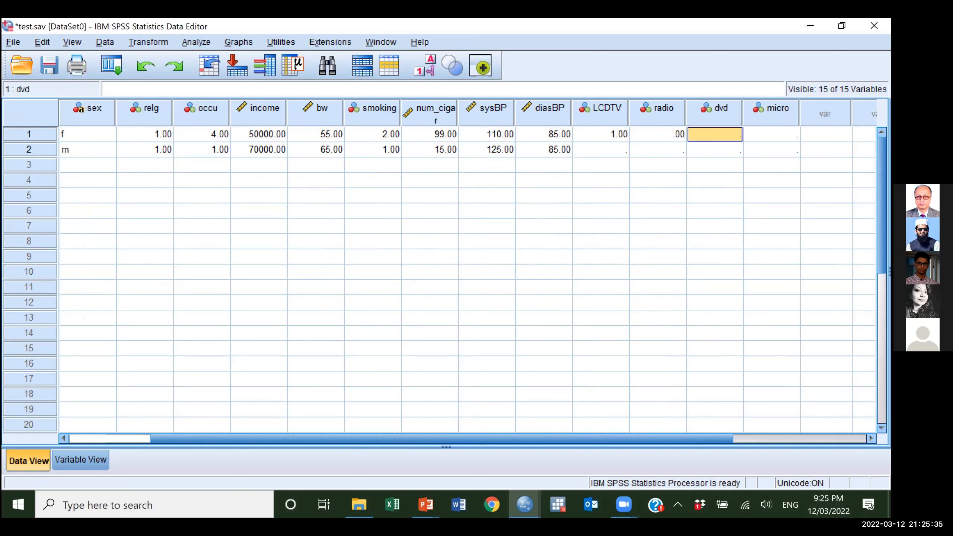
{"action": "type", "text": "0"}
{"action": "key", "text": "Tab"}
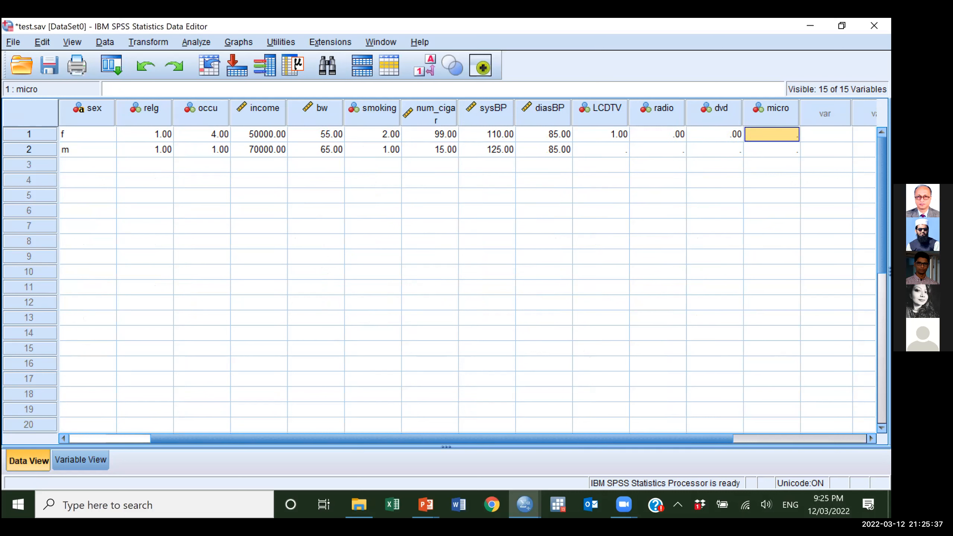
{"action": "type", "text": "1"}
{"action": "key", "text": "Return"}
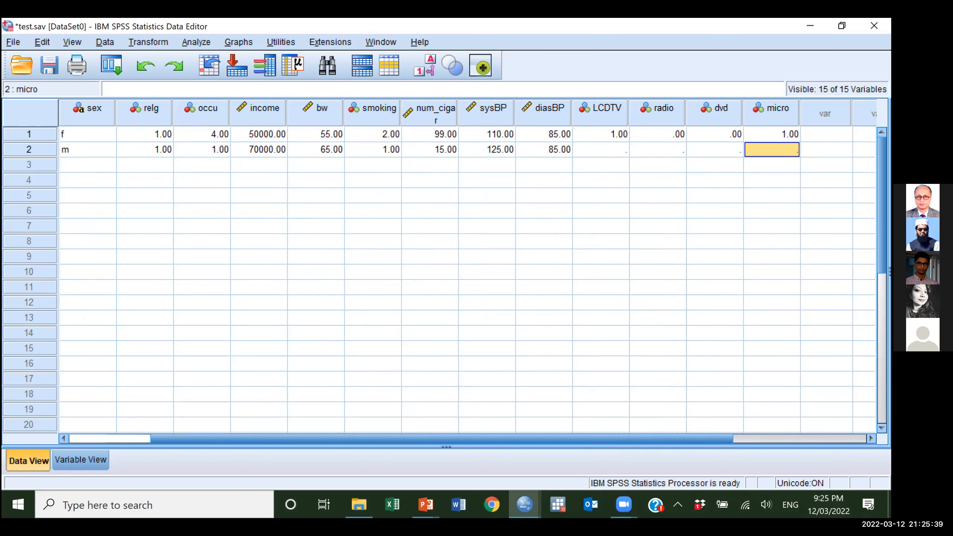
- Enter the household items for case 2: LCDTV 1, radio 1, dvd 0 and micro 0
{"action": "key", "text": "Left"}
{"action": "key", "text": "Left"}
{"action": "key", "text": "Left"}
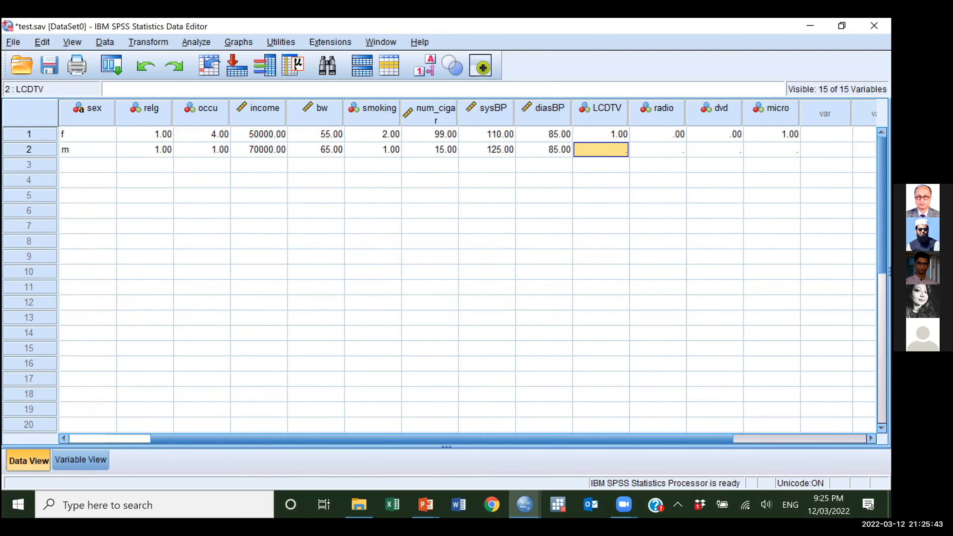
{"action": "type", "text": "1"}
{"action": "key", "text": "Tab"}
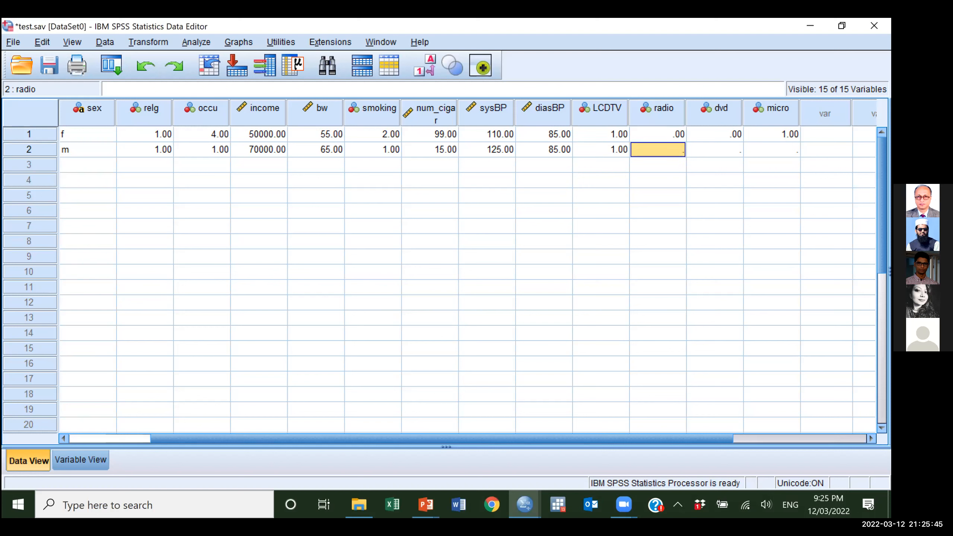
{"action": "type", "text": "1"}
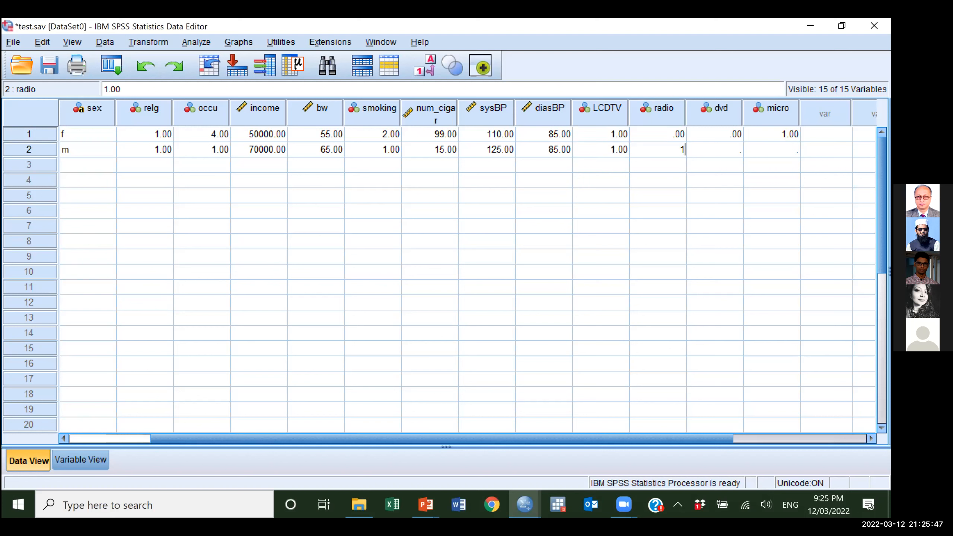
{"action": "key", "text": "Tab"}
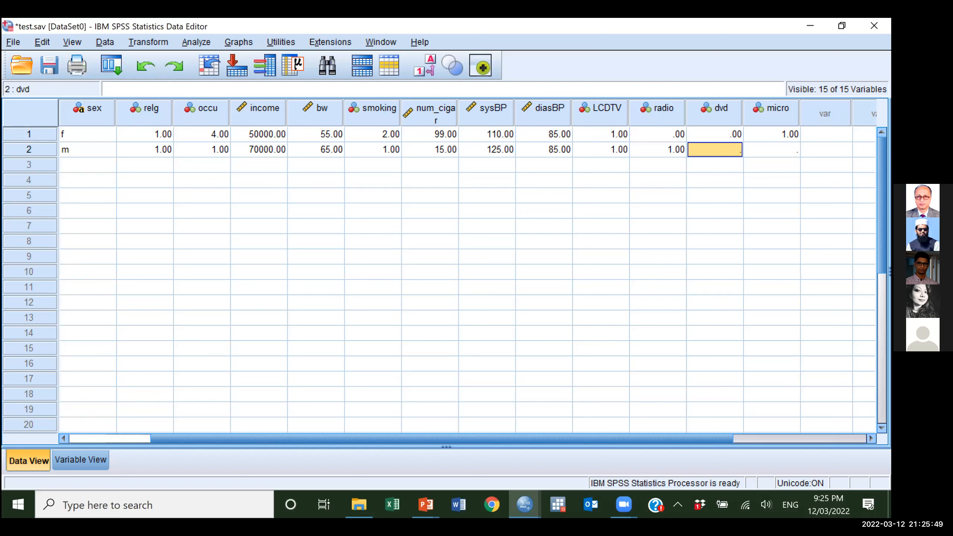
{"action": "type", "text": "0"}
{"action": "key", "text": "Tab"}
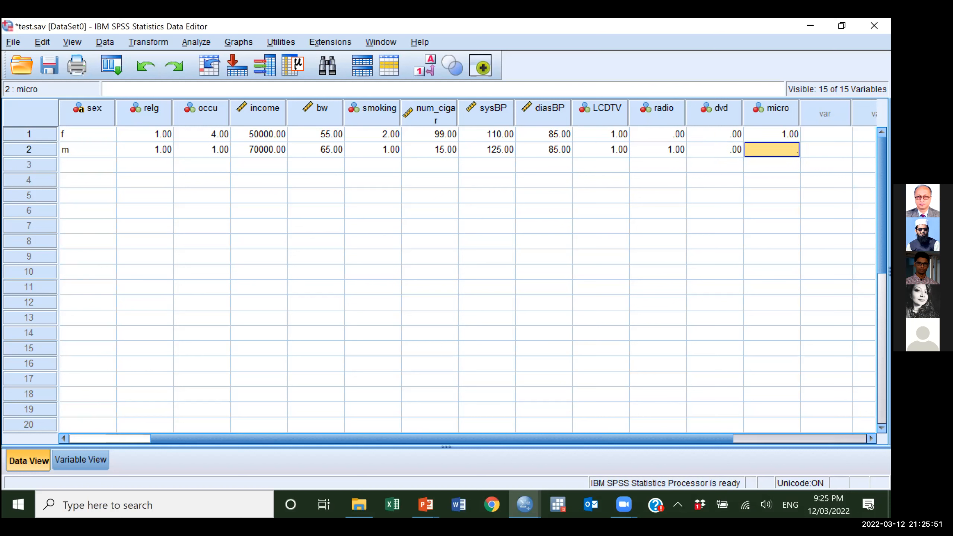
{"action": "type", "text": "0"}
{"action": "key", "text": "Left"}
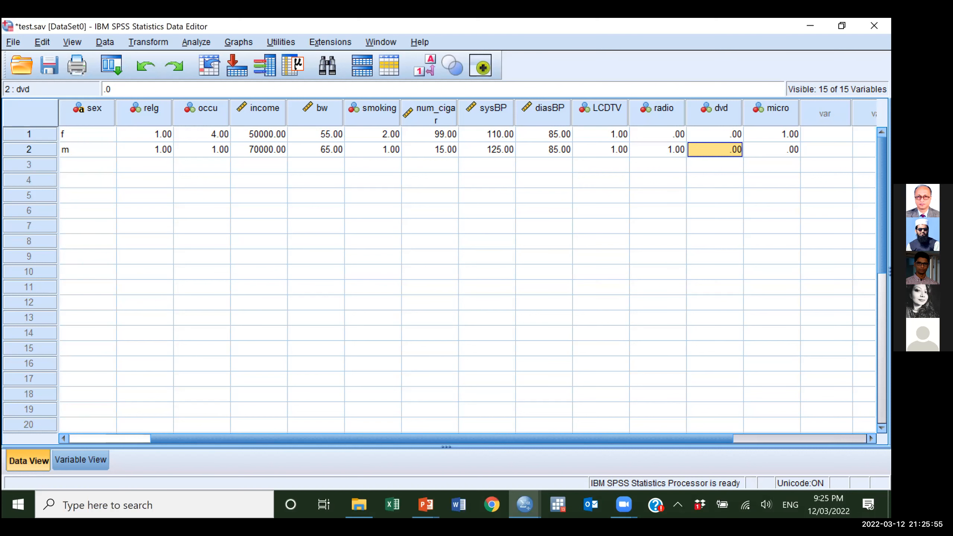
- Go back to the slno cell of case 2 and save the dataset
{"action": "key", "text": "Left"}
{"action": "key", "text": "Left"}
{"action": "key", "text": "Left"}
{"action": "key", "text": "Left"}
{"action": "key", "text": "Left"}
{"action": "key", "text": "Left"}
{"action": "key", "text": "Left"}
{"action": "key", "text": "Left"}
{"action": "key", "text": "Left"}
{"action": "key", "text": "Left"}
{"action": "key", "text": "Left"}
{"action": "key", "text": "Left"}
{"action": "key", "text": "Left"}
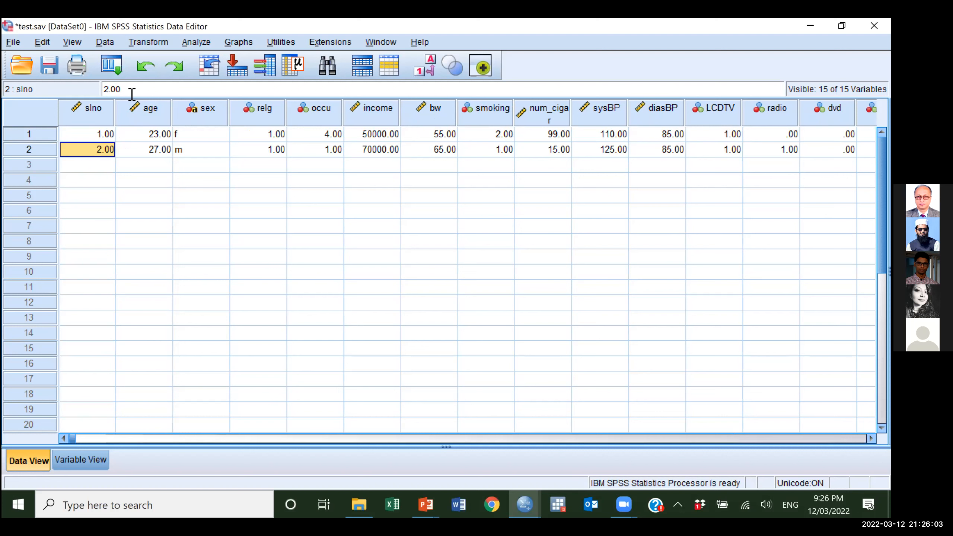
{"action": "left_click", "coordinate": [47, 64]}
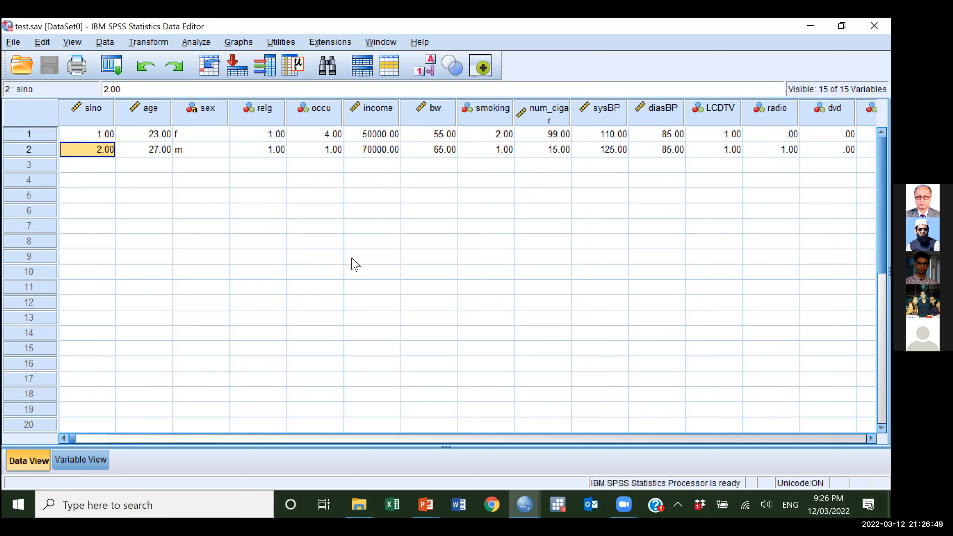
- Look through the 2_Data file dev presentation in PowerPoint up to the Codebook slide and return to the test.sav variable definitions in SPSS
{"action": "left_click", "coordinate": [90, 462]}
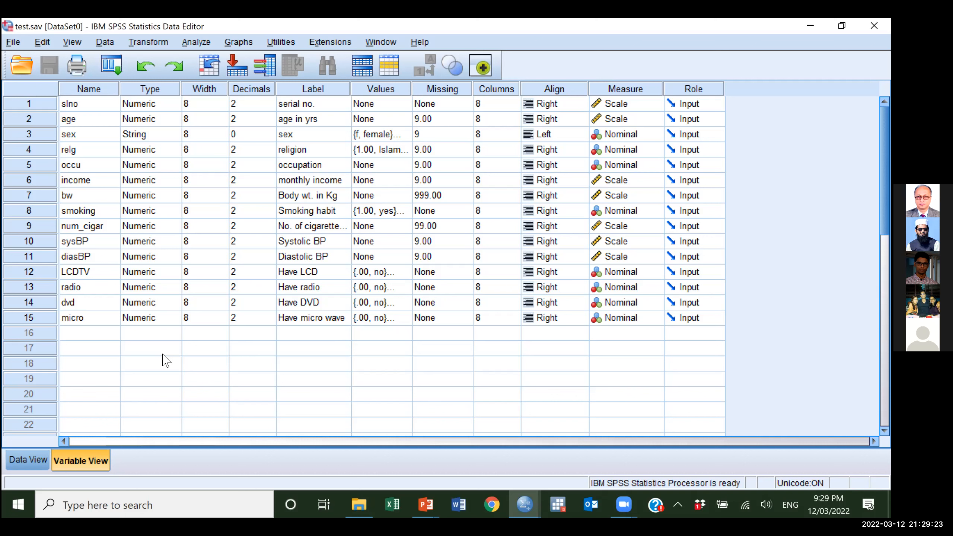
{"action": "left_click", "coordinate": [423, 501]}
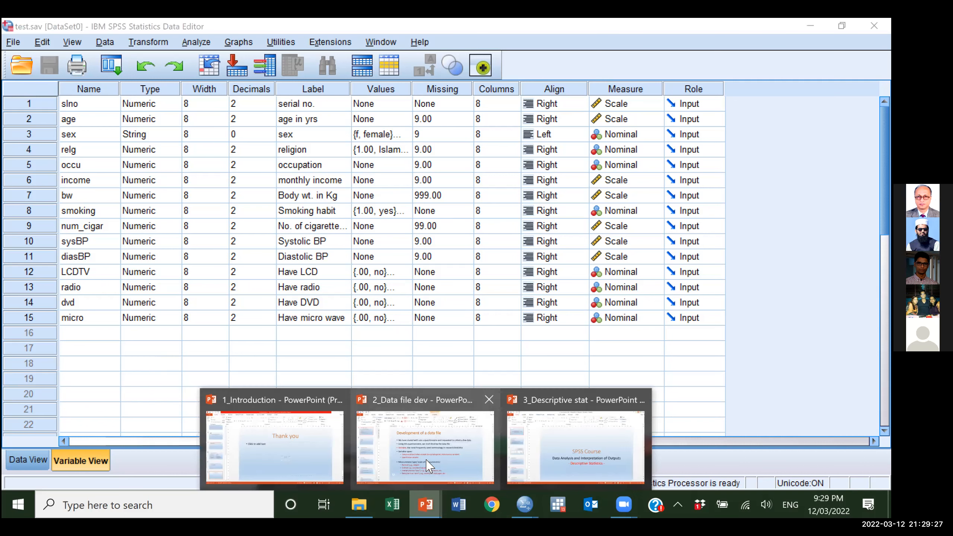
{"action": "left_click", "coordinate": [427, 466]}
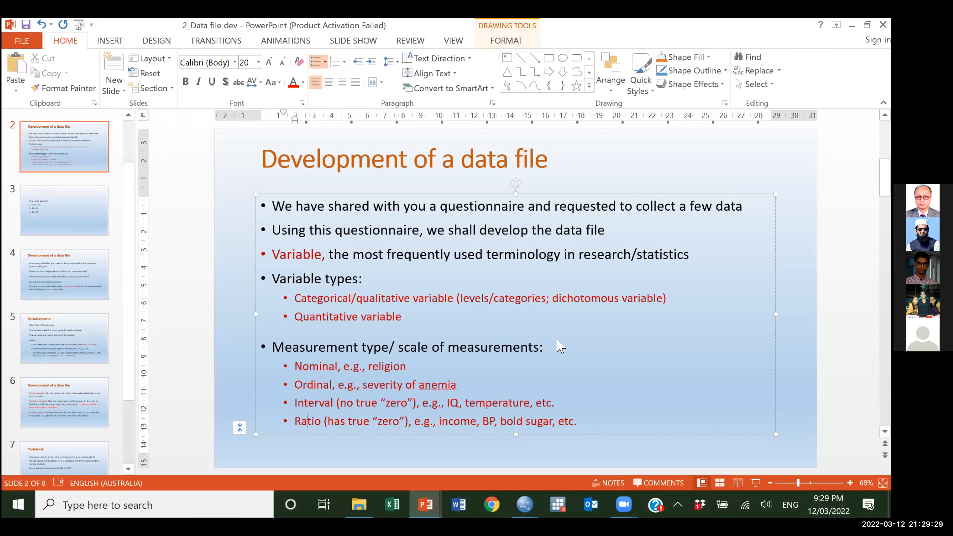
{"action": "scroll", "coordinate": [558, 340], "scroll_direction": "down", "scroll_amount": 1}
{"action": "scroll", "coordinate": [557, 340], "scroll_direction": "down", "scroll_amount": 3}
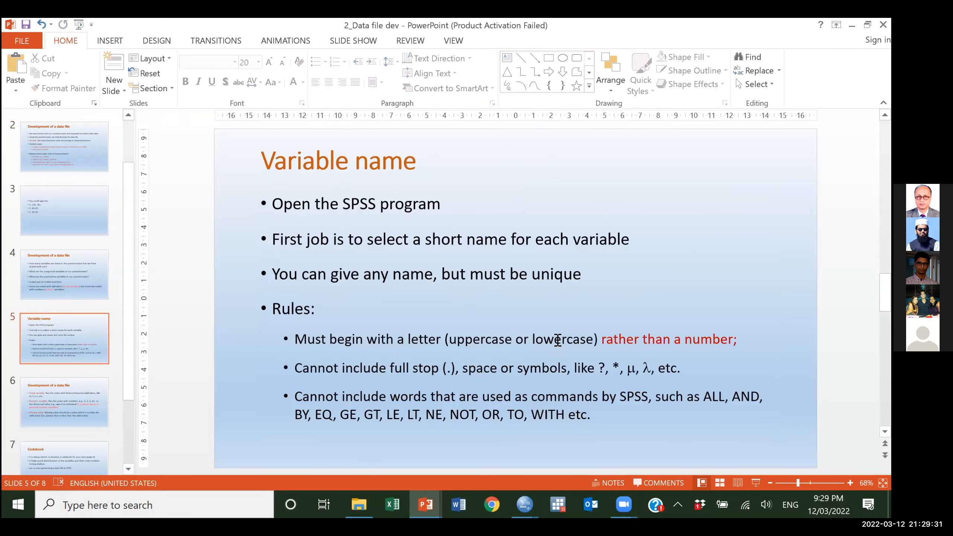
{"action": "scroll", "coordinate": [557, 341], "scroll_direction": "down", "scroll_amount": 2}
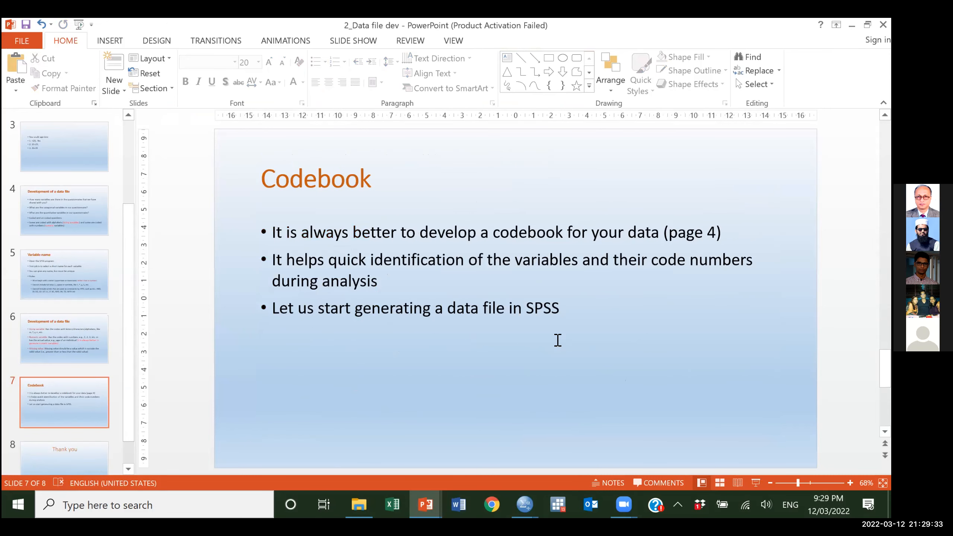
{"action": "scroll", "coordinate": [560, 346], "scroll_direction": "up", "scroll_amount": 1}
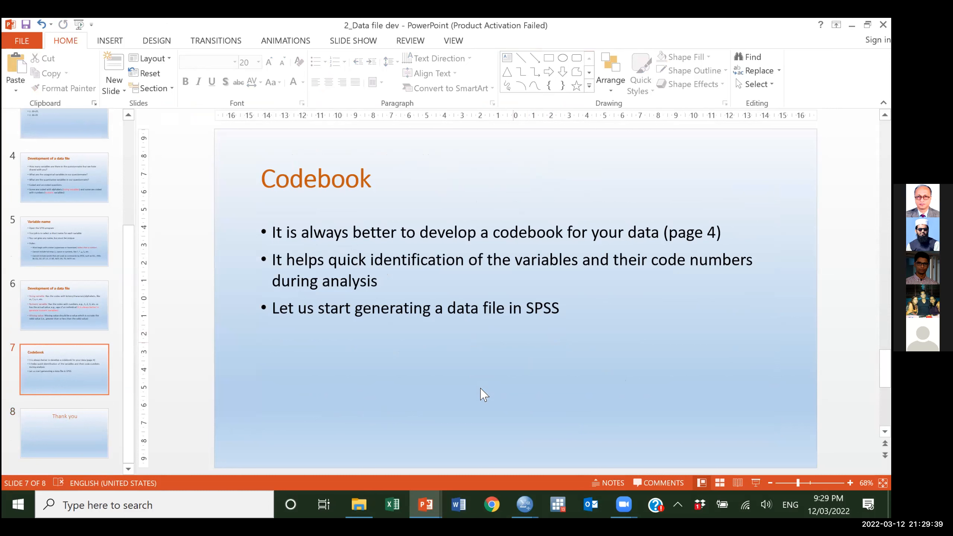
{"action": "left_click", "coordinate": [526, 502]}
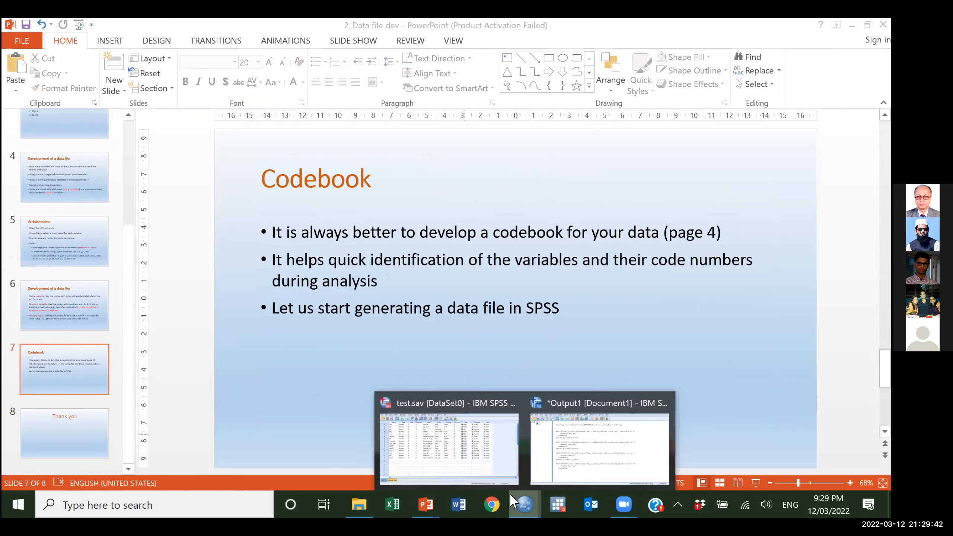
{"action": "left_click", "coordinate": [480, 466]}
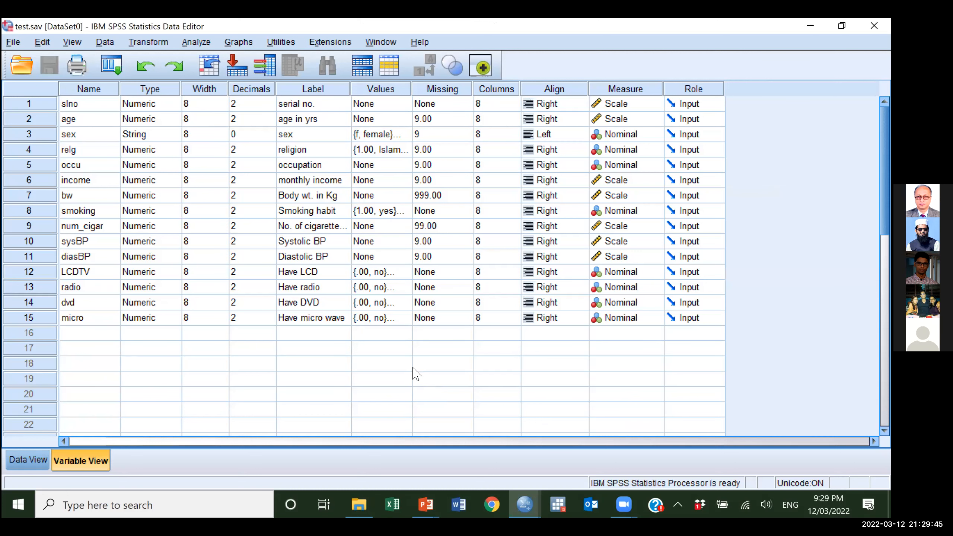